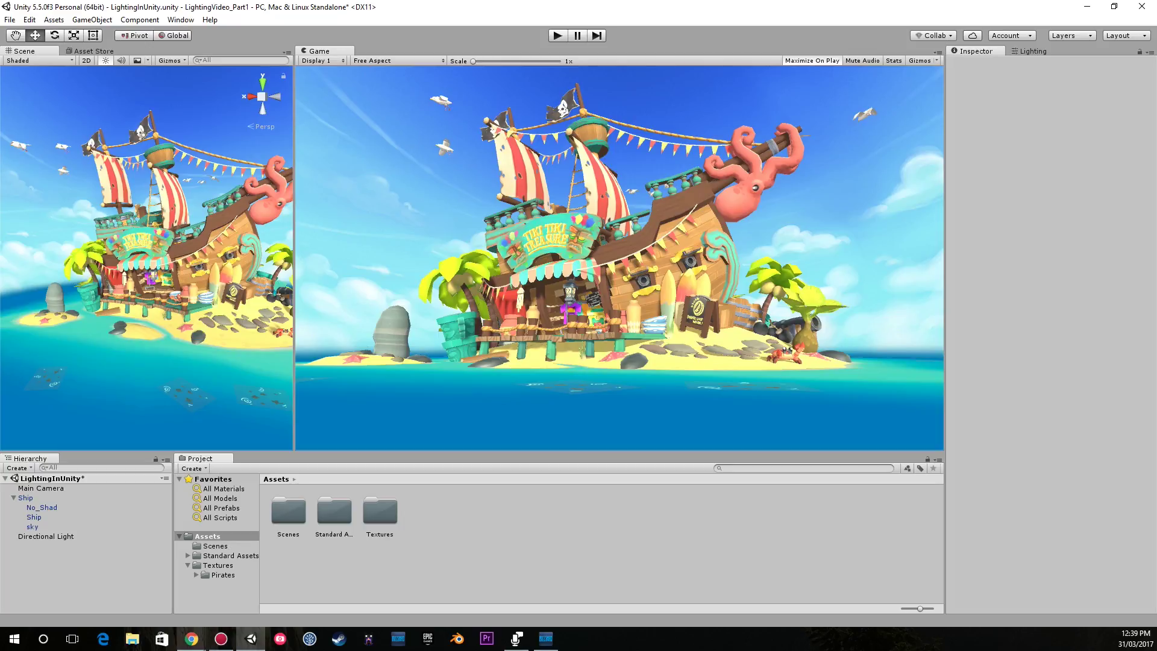
Step: Switch to Chrome and look through the game artist's portfolio site from start to end
{"action": "mouse_move", "coordinate": [191, 638]}
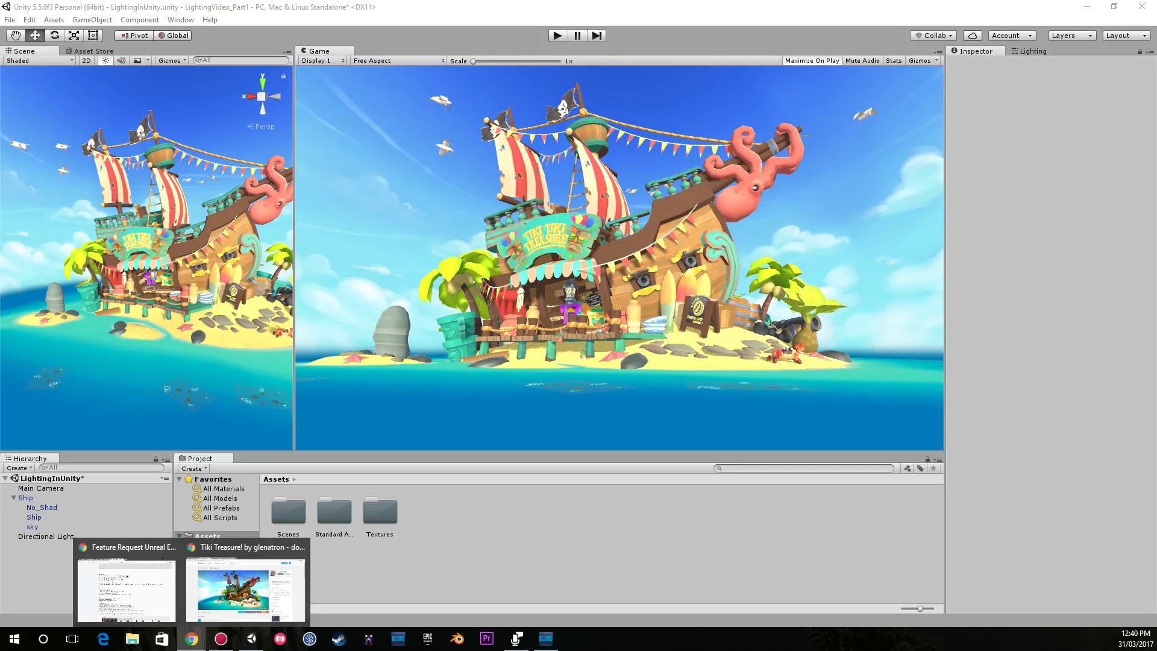
{"action": "left_click", "coordinate": [245, 587]}
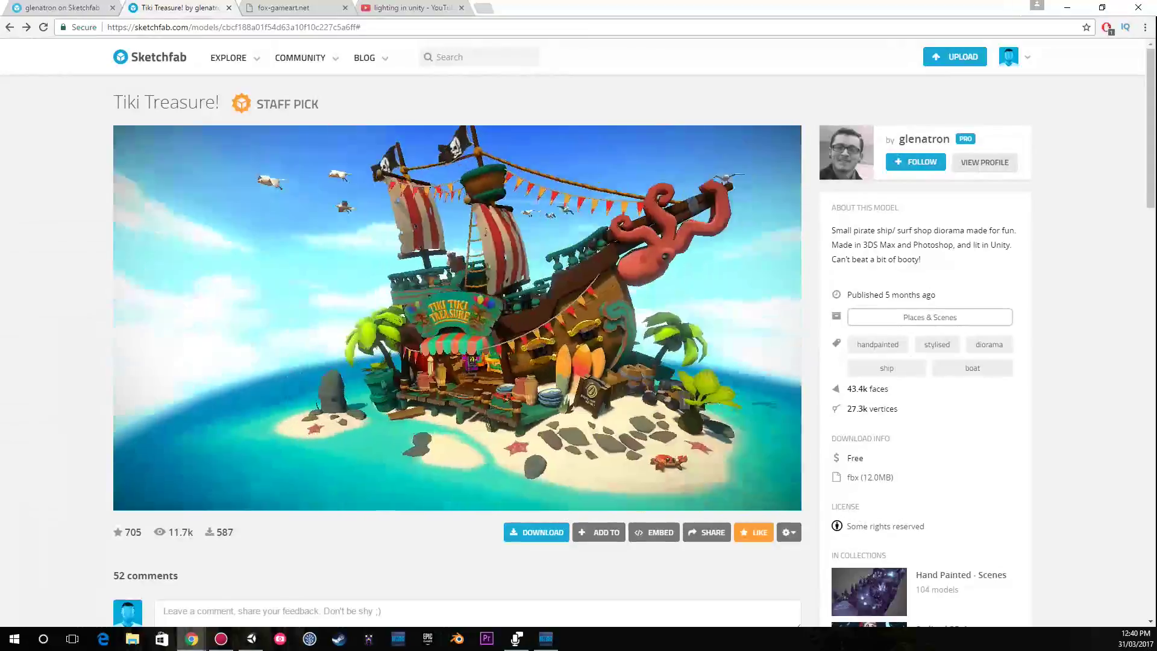
{"action": "left_click", "coordinate": [283, 7]}
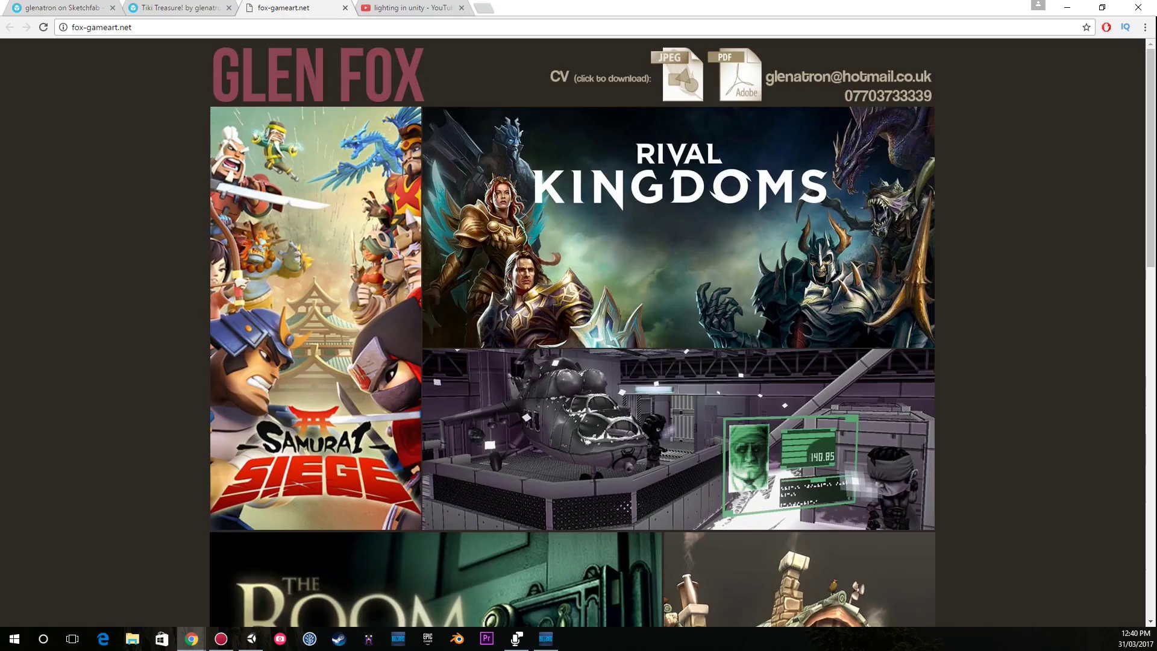
{"action": "scroll", "coordinate": [313, 320], "scroll_direction": "down", "scroll_amount": 8}
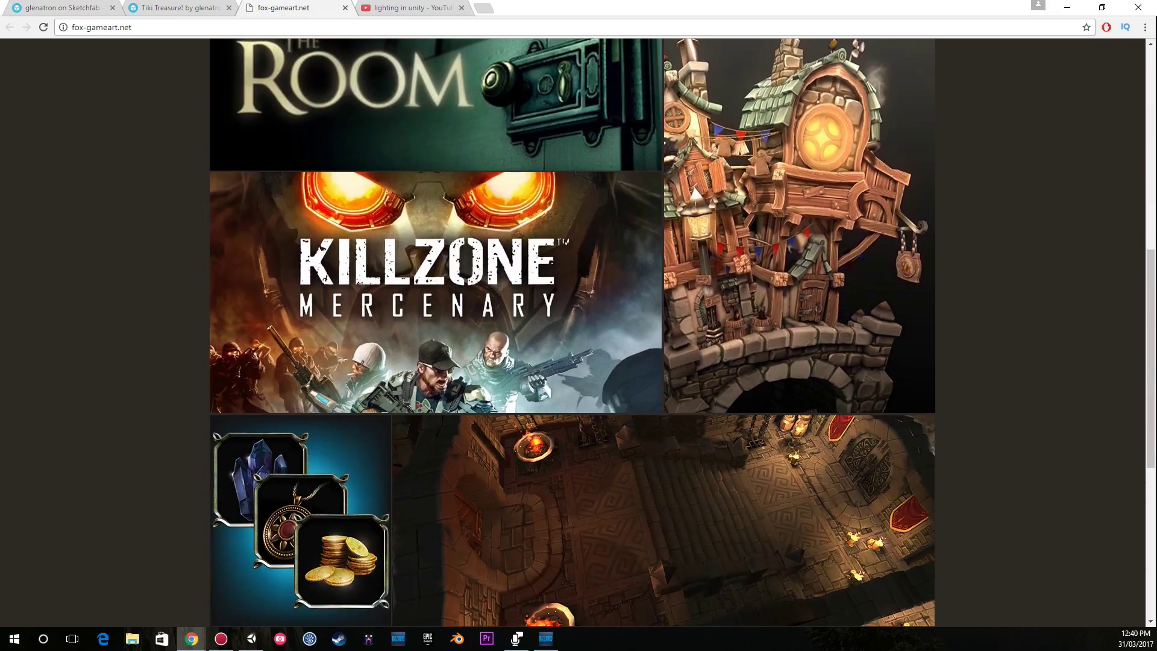
{"action": "scroll", "coordinate": [422, 415], "scroll_direction": "down", "scroll_amount": 5}
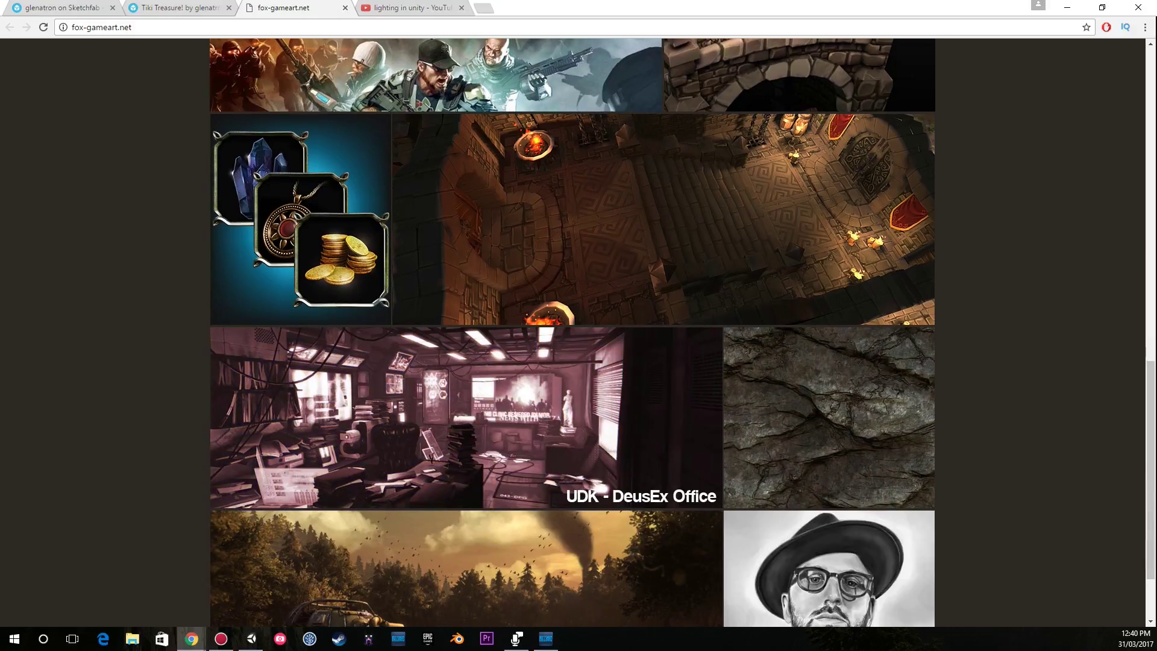
{"action": "scroll", "coordinate": [431, 423], "scroll_direction": "down", "scroll_amount": 1}
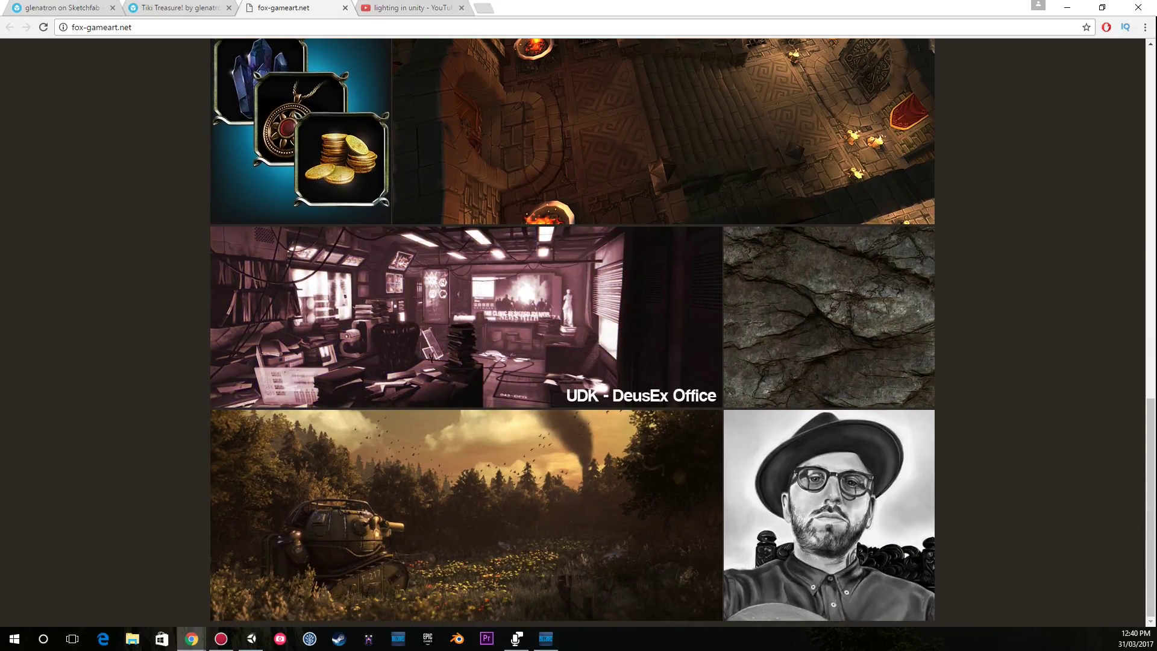
{"action": "scroll", "coordinate": [431, 424], "scroll_direction": "up", "scroll_amount": 14}
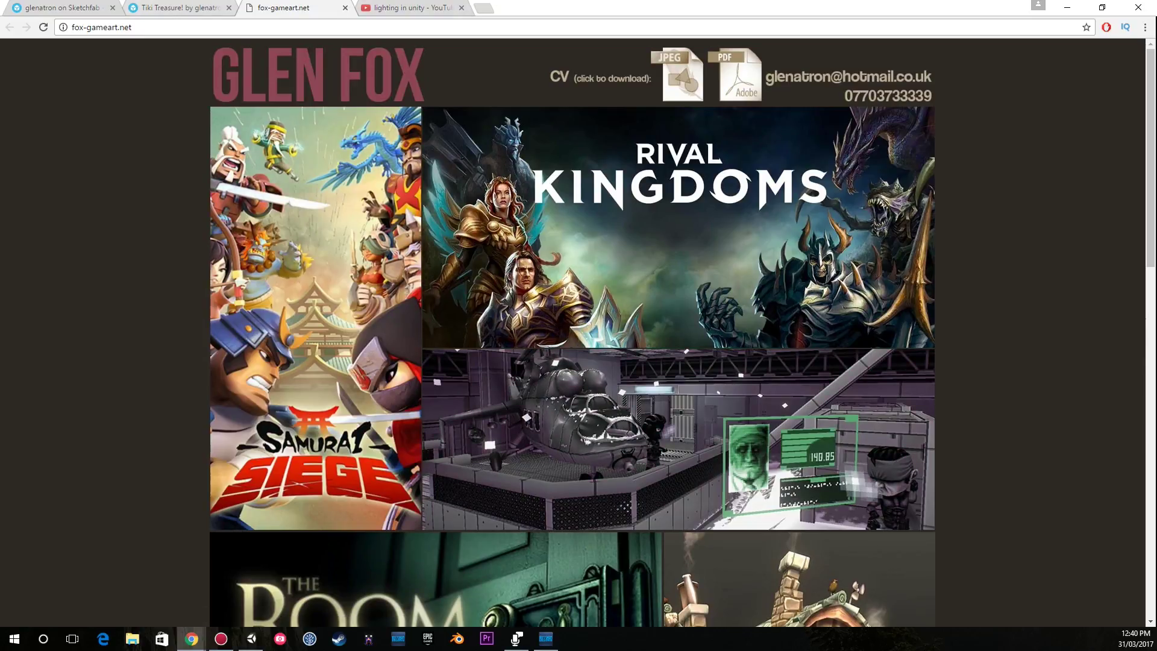
Step: Browse the artist's Sketchfab profile and the Tiki Treasure! model page, and return to Unity
{"action": "key", "text": "ctrl+1"}
{"action": "scroll", "coordinate": [578, 350], "scroll_direction": "down", "scroll_amount": 8}
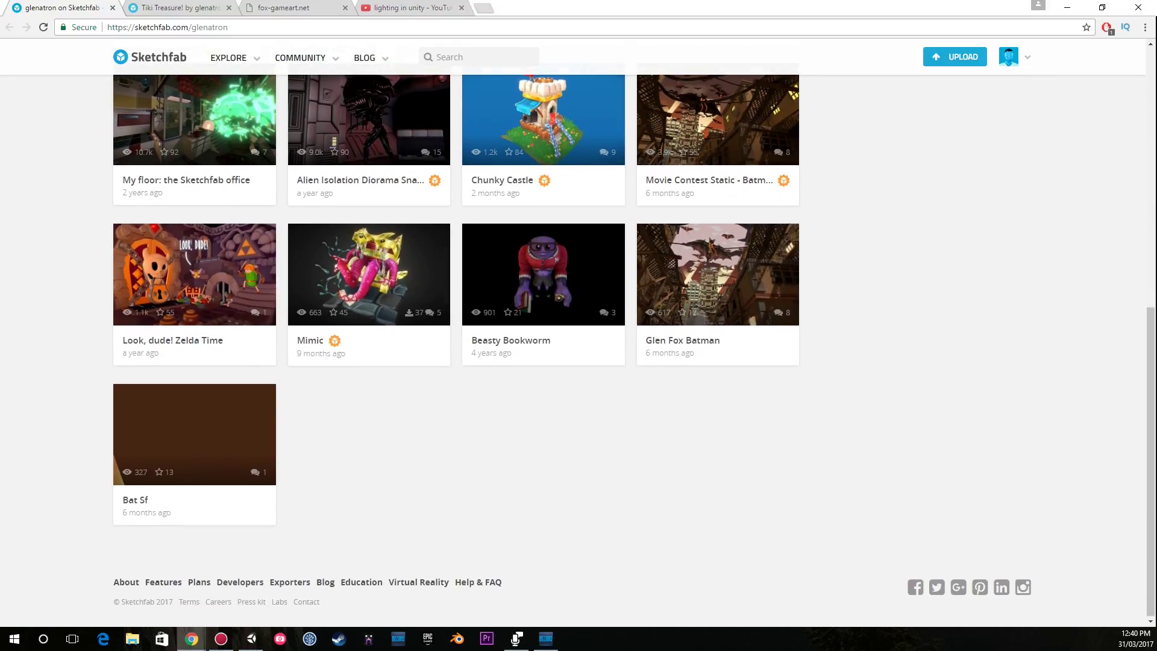
{"action": "scroll", "coordinate": [579, 349], "scroll_direction": "up", "scroll_amount": 4}
{"action": "scroll", "coordinate": [579, 350], "scroll_direction": "up", "scroll_amount": 5}
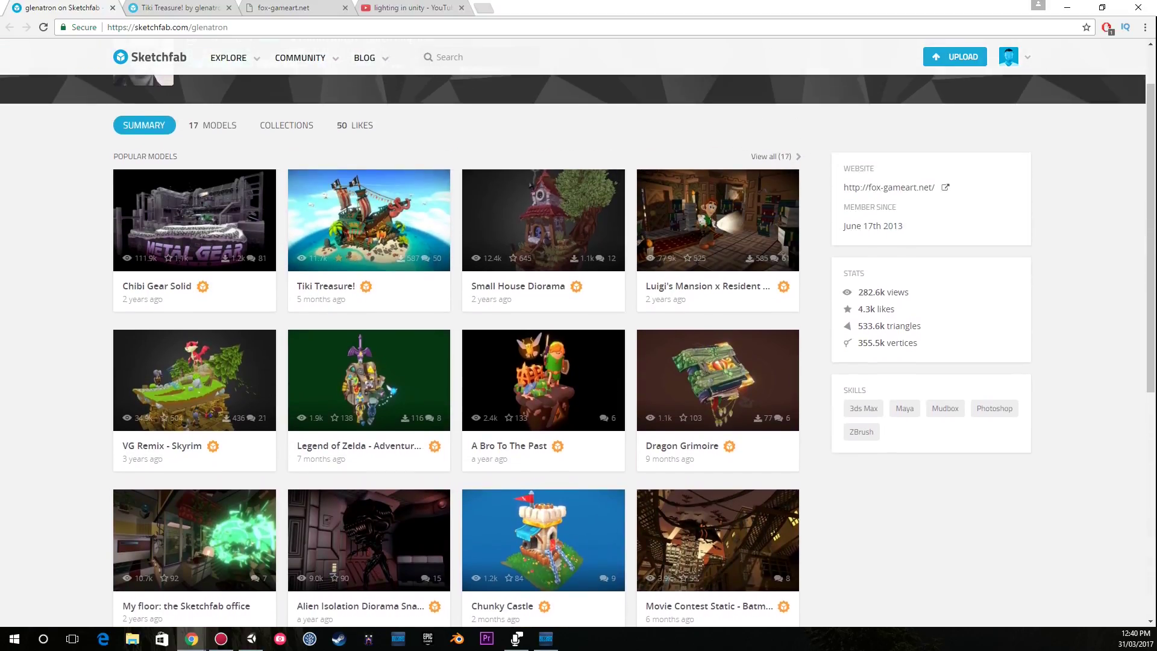
{"action": "key", "text": "ctrl+3"}
{"action": "key", "text": "ctrl+2"}
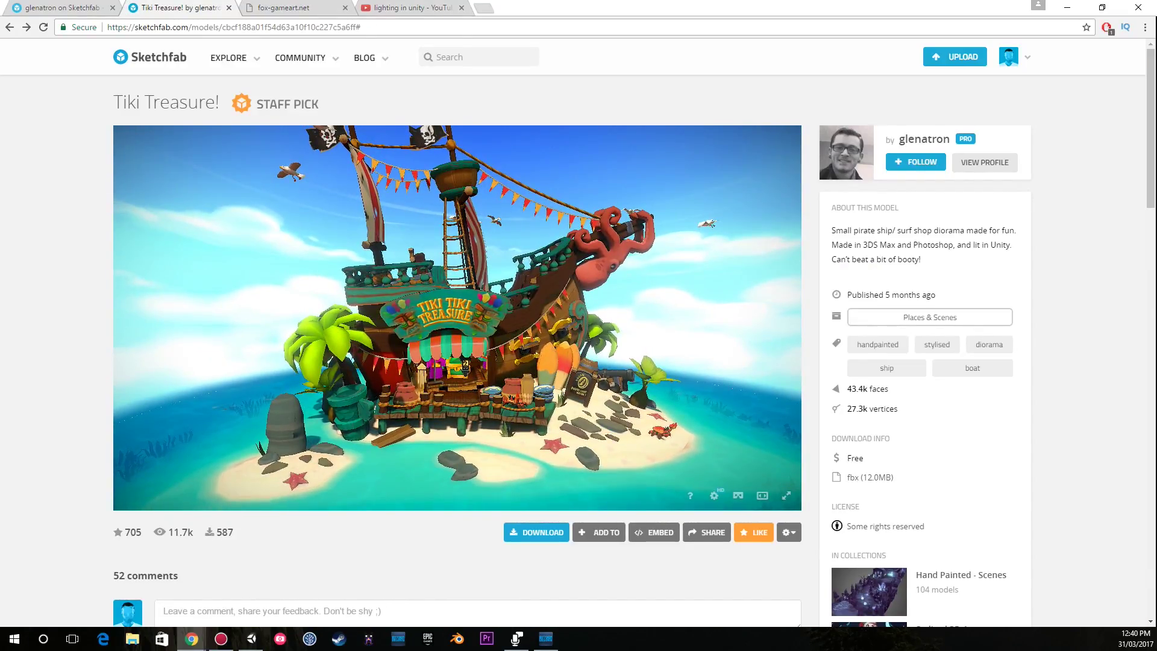
{"action": "left_click", "coordinate": [1066, 8]}
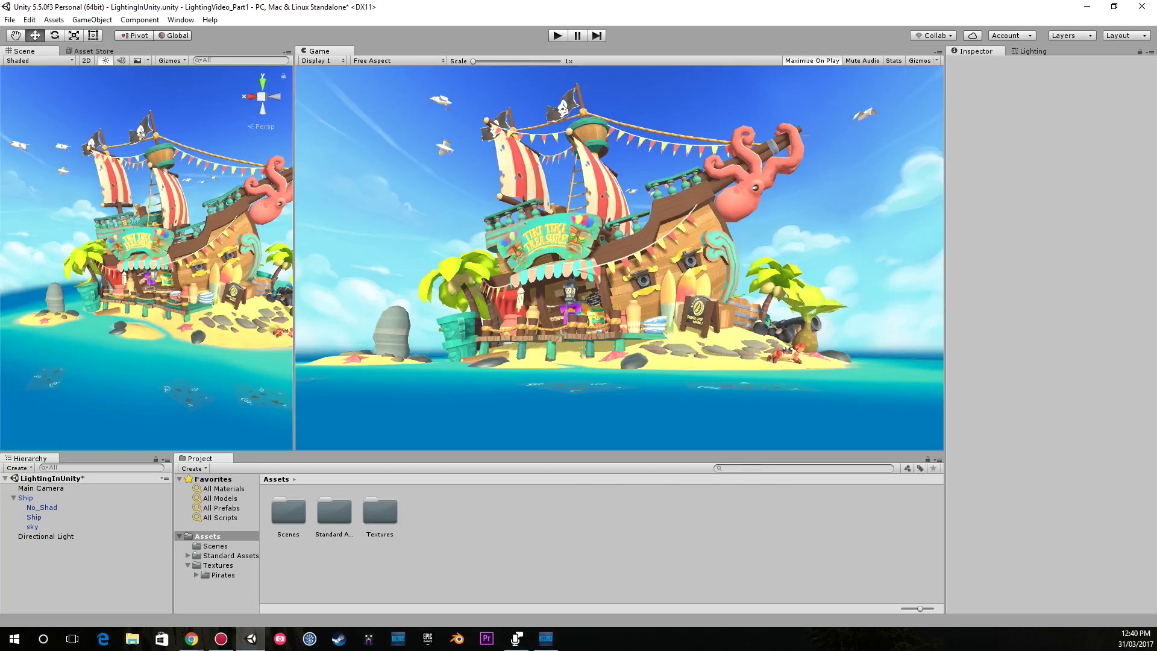
Step: Select the Ship mesh in the scene for inspection of its materials
{"action": "left_click_drag", "start_coordinate": [199, 253], "coordinate": [133, 254], "text": "alt"}
{"action": "mouse_move", "coordinate": [144, 256]}
{"action": "right_mouse_down"}
{"action": "mouse_move", "coordinate": [172, 245]}
{"action": "mouse_move", "coordinate": [161, 239]}
{"action": "right_mouse_up"}
{"action": "key", "text": "s"}
{"action": "key", "text": "w"}
{"action": "key", "text": "w"}
{"action": "left_click", "coordinate": [172, 244]}
{"action": "left_click", "coordinate": [171, 244]}
{"action": "key", "text": "a"}
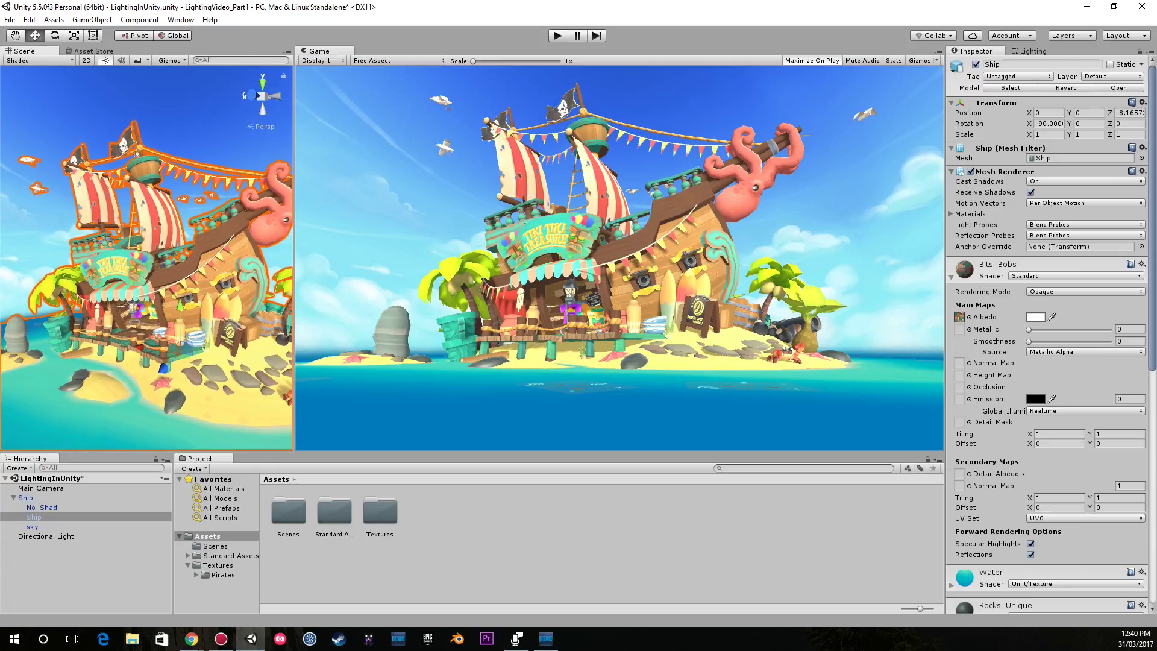
Step: Try a smoothness of 0.356 and a grey albedo on the Bits_Bobs material, and restore smoothness 0 and white albedo
{"action": "left_click_drag", "start_coordinate": [1028, 340], "coordinate": [1051, 341]}
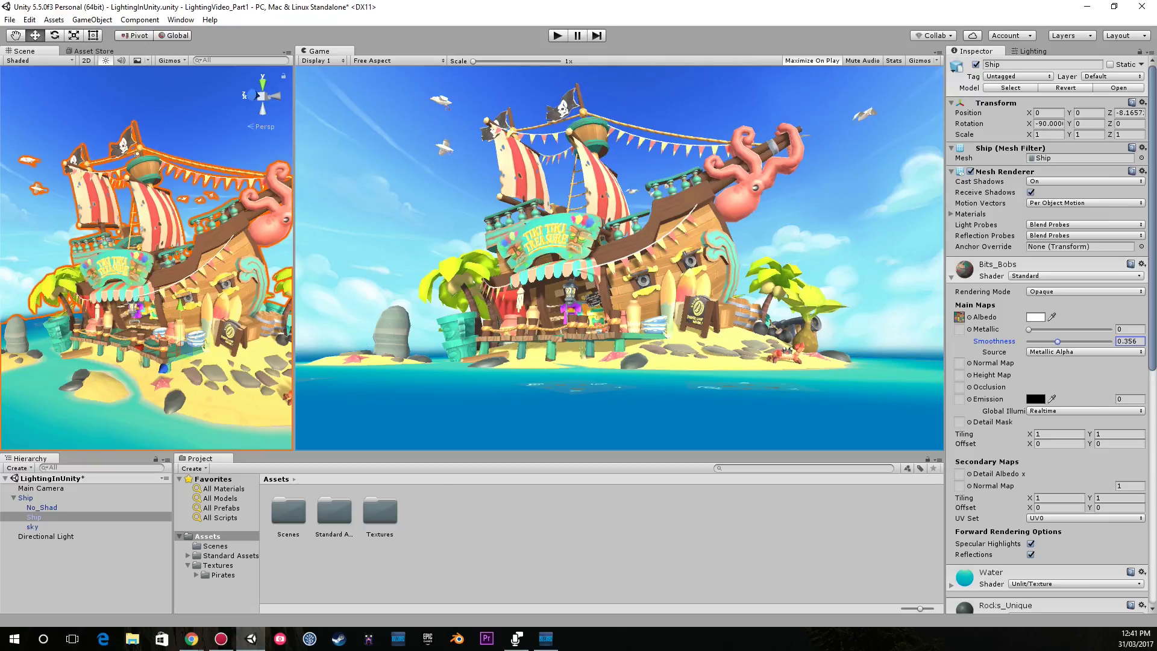
{"action": "left_click", "coordinate": [1035, 317]}
{"action": "left_click_drag", "start_coordinate": [299, 306], "coordinate": [302, 339]}
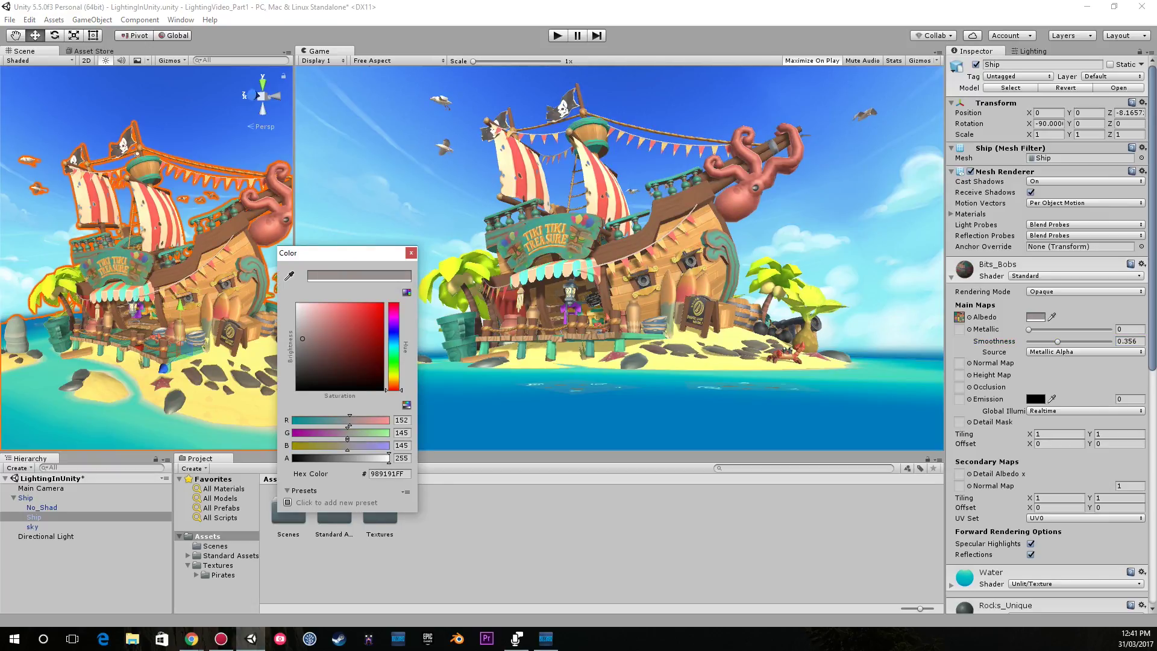
{"action": "left_click_drag", "start_coordinate": [303, 339], "coordinate": [296, 303]}
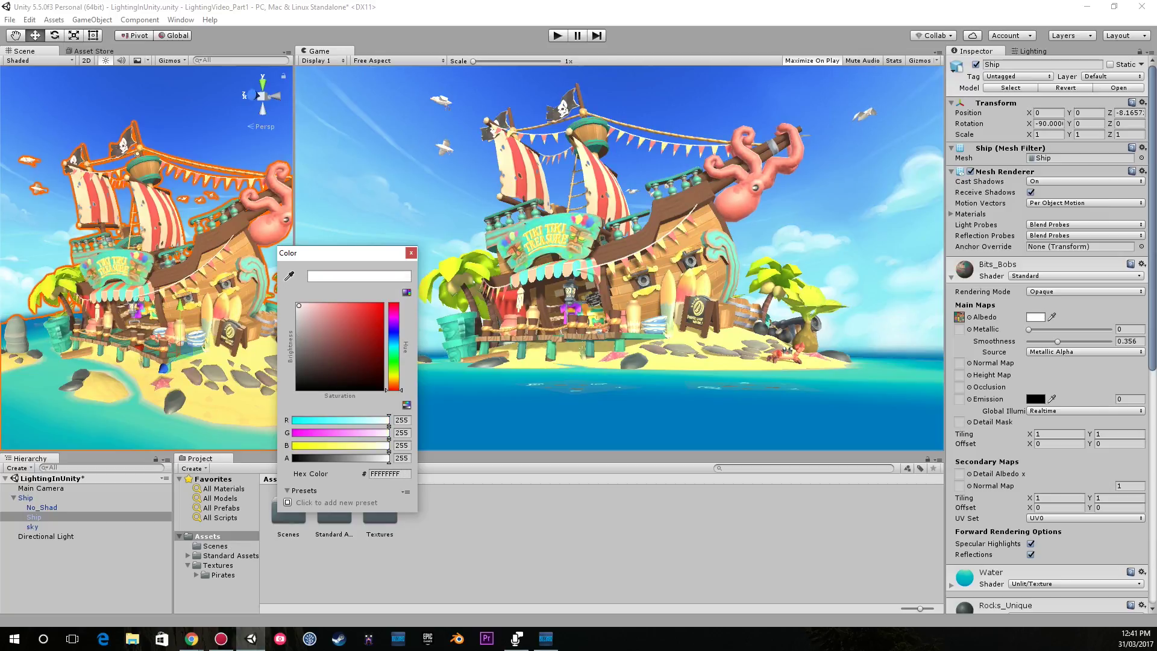
{"action": "left_click", "coordinate": [411, 252]}
{"action": "mouse_move", "coordinate": [1057, 341]}
{"action": "left_mouse_down"}
{"action": "mouse_move", "coordinate": [1028, 342]}
{"action": "mouse_move", "coordinate": [1110, 341]}
{"action": "mouse_move", "coordinate": [1029, 341]}
{"action": "left_mouse_up"}
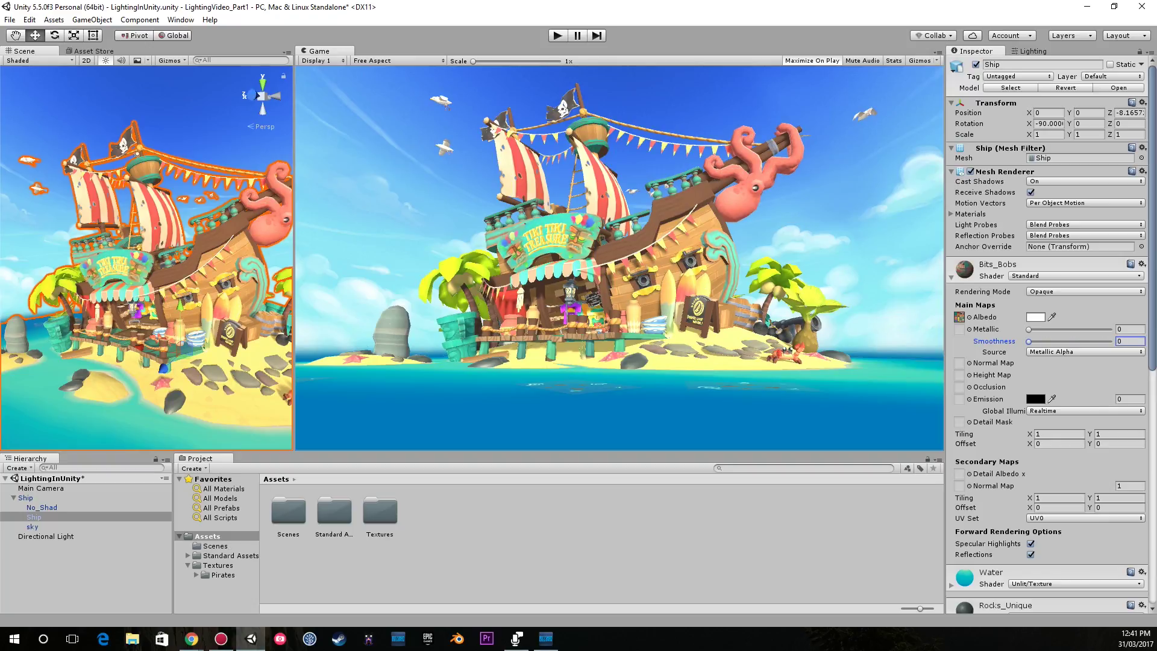
Step: Replace the Default-Skybox material with None in the scene's environment lighting settings
{"action": "left_click", "coordinate": [1032, 52]}
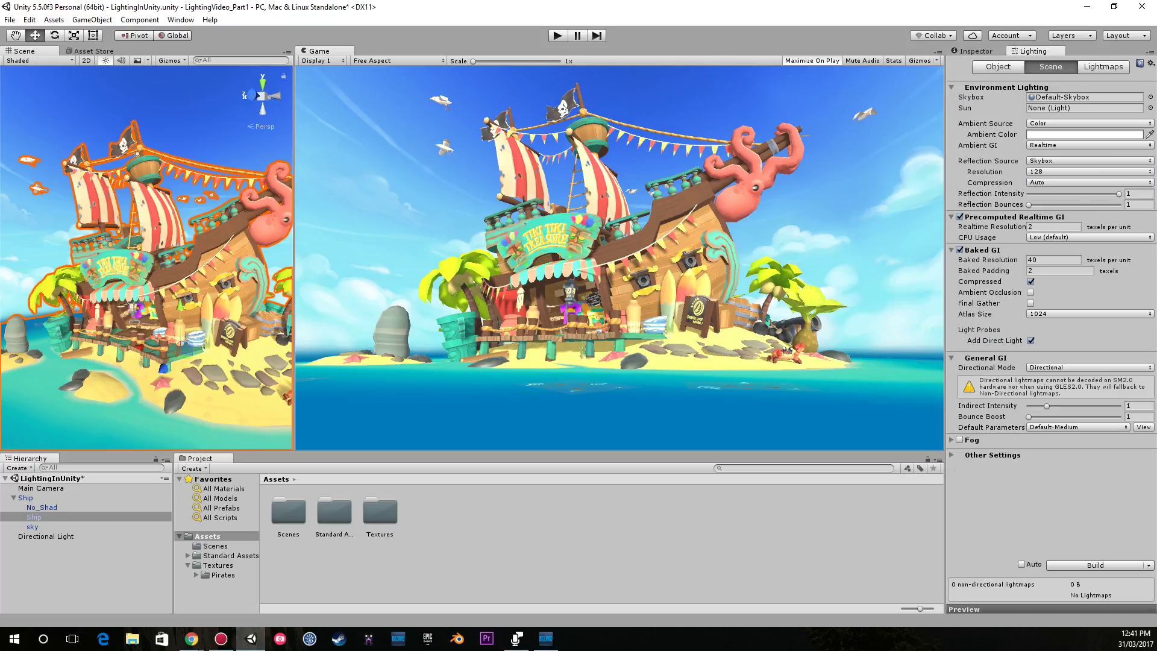
{"action": "key", "text": "s"}
{"action": "right_click_drag", "start_coordinate": [175, 259], "coordinate": [102, 260]}
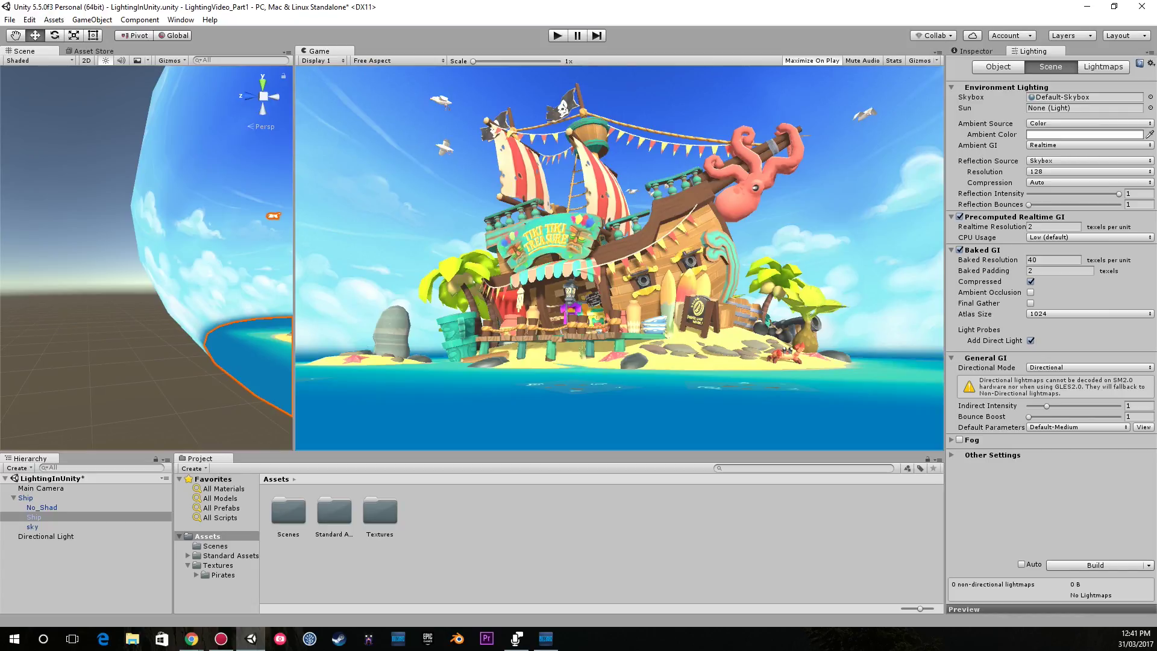
{"action": "mouse_move", "coordinate": [121, 259]}
{"action": "right_mouse_down"}
{"action": "mouse_move", "coordinate": [193, 256]}
{"action": "mouse_move", "coordinate": [208, 238]}
{"action": "mouse_move", "coordinate": [181, 262]}
{"action": "mouse_move", "coordinate": [133, 259]}
{"action": "right_mouse_up"}
{"action": "key", "text": "w"}
{"action": "key", "text": "s"}
{"action": "left_click", "coordinate": [1150, 97]}
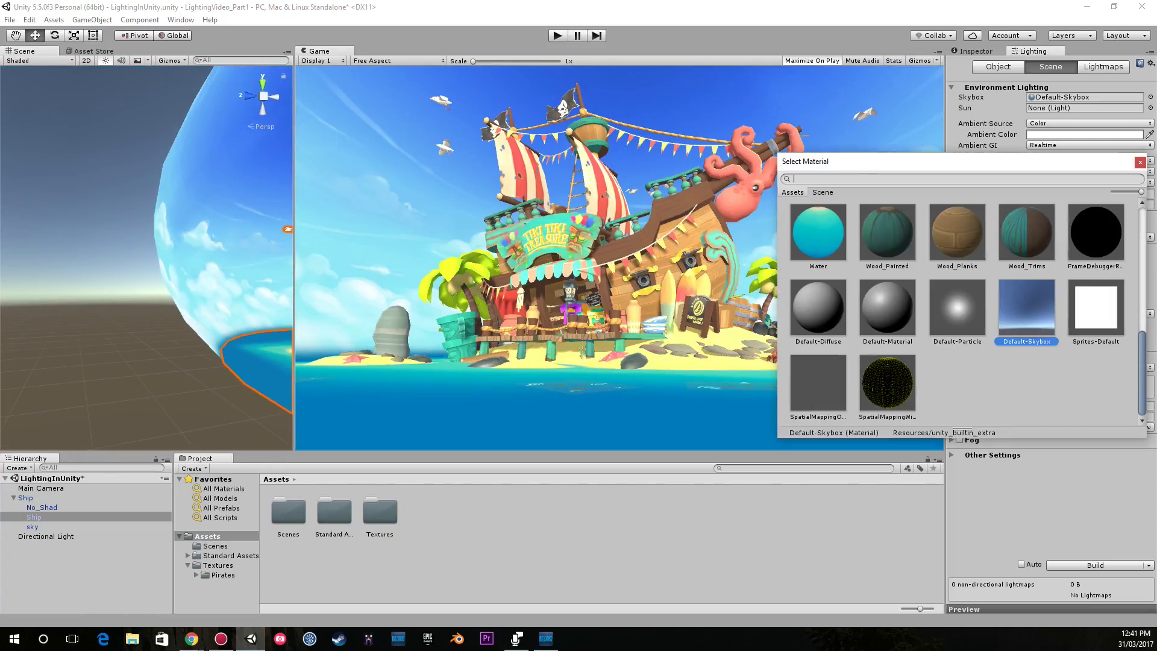
{"action": "scroll", "coordinate": [957, 308], "scroll_direction": "up", "scroll_amount": 5}
{"action": "double_click", "coordinate": [817, 231]}
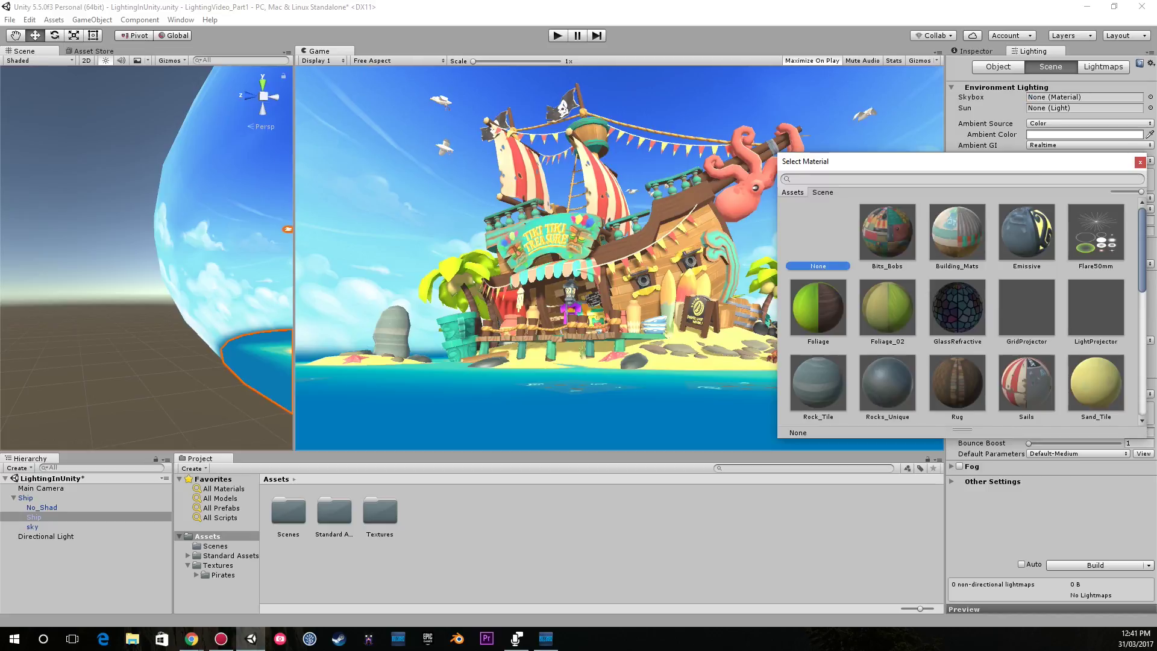
Step: Try Skybox as the ambient source in the environment lighting, and set it back to Color
{"action": "right_click_drag", "start_coordinate": [145, 259], "coordinate": [181, 265]}
{"action": "key", "text": "w"}
{"action": "key", "text": "s"}
{"action": "left_click", "coordinate": [1078, 123]}
{"action": "left_click", "coordinate": [1065, 138]}
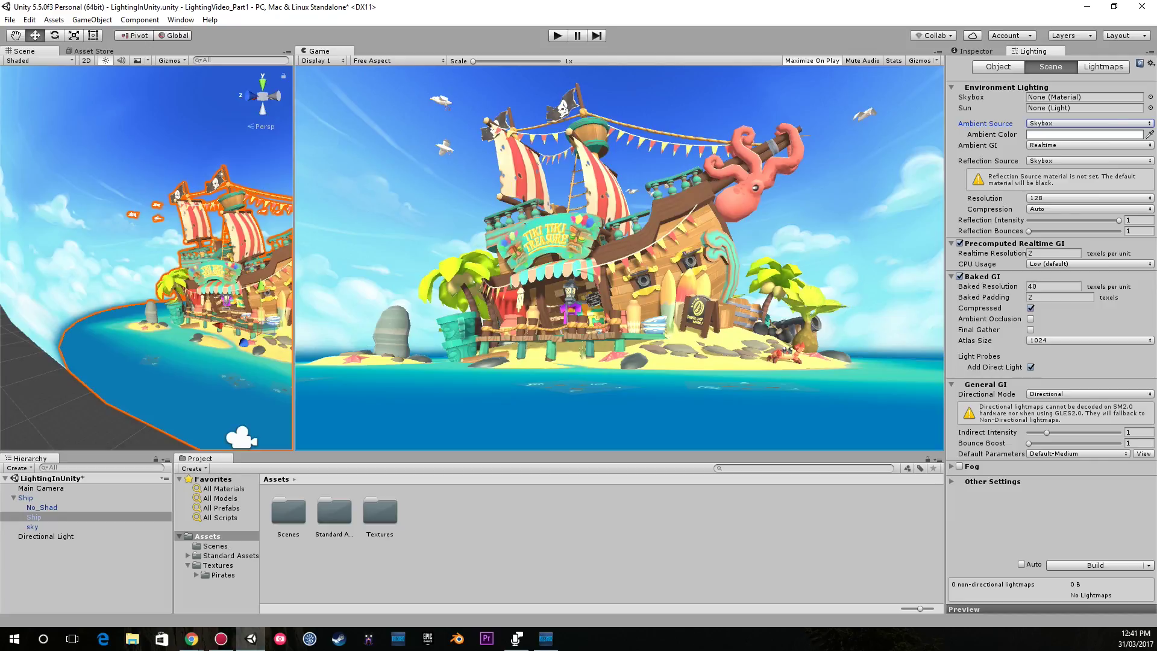
{"action": "left_click", "coordinate": [1072, 123]}
{"action": "left_click", "coordinate": [1065, 161]}
{"action": "key", "text": "w"}
{"action": "right_click_drag", "start_coordinate": [145, 259], "coordinate": [207, 274]}
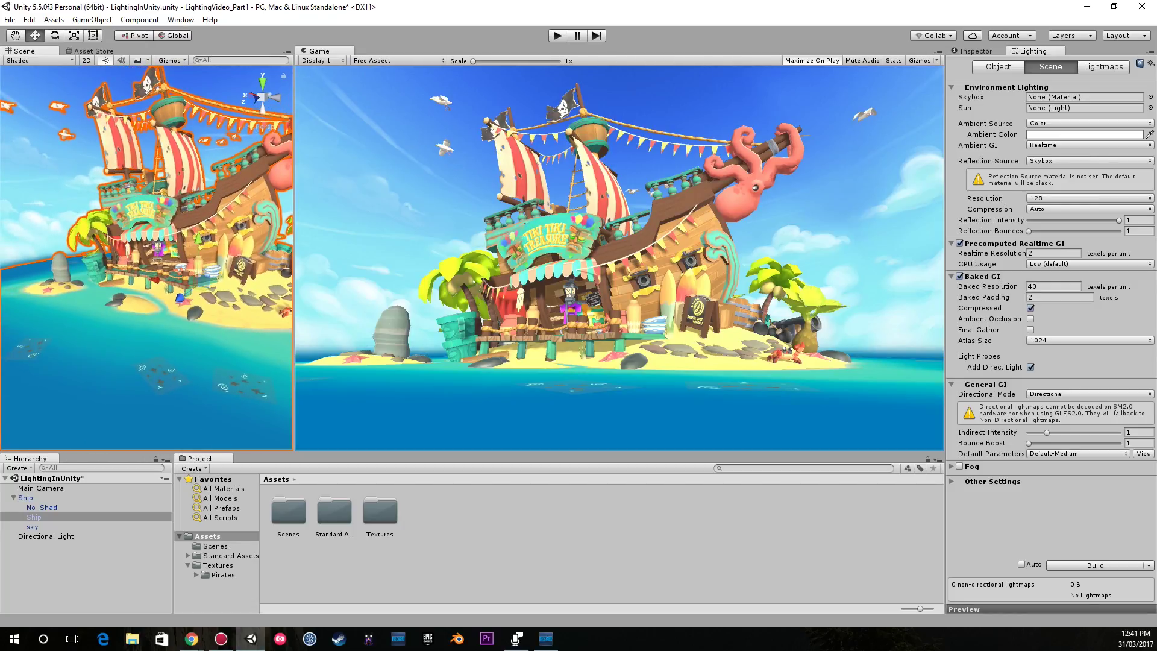
Step: Set the scene's ambient color to a warm yellow, hex F9DE6A
{"action": "left_click", "coordinate": [1083, 135]}
{"action": "left_click_drag", "start_coordinate": [325, 252], "coordinate": [178, 211]}
{"action": "left_click_drag", "start_coordinate": [246, 365], "coordinate": [246, 353]}
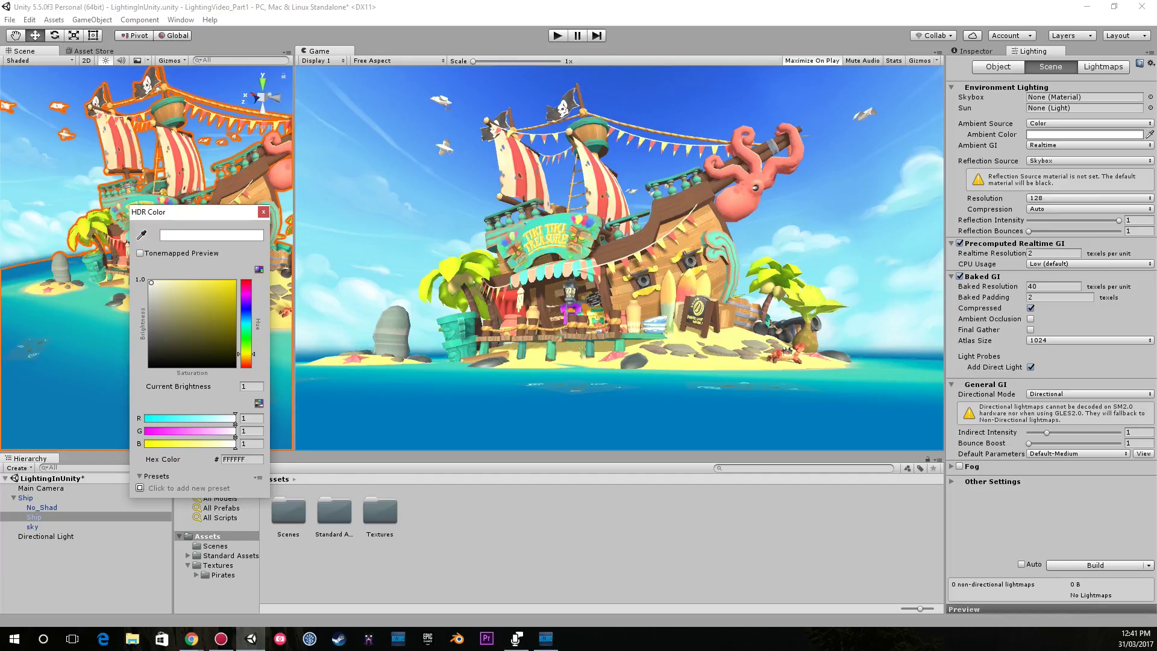
{"action": "left_click_drag", "start_coordinate": [151, 282], "coordinate": [197, 282]}
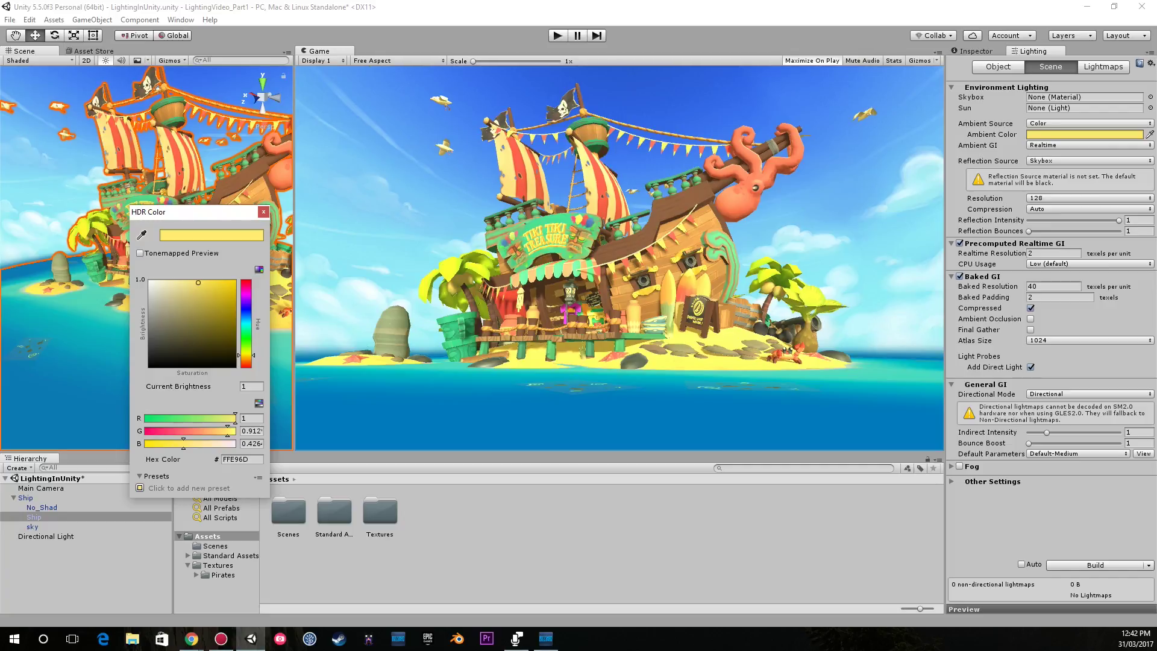
{"action": "left_click_drag", "start_coordinate": [197, 282], "coordinate": [195, 282]}
{"action": "mouse_move", "coordinate": [246, 356]}
{"action": "left_mouse_down"}
{"action": "mouse_move", "coordinate": [246, 291]}
{"action": "mouse_move", "coordinate": [245, 357]}
{"action": "left_mouse_up"}
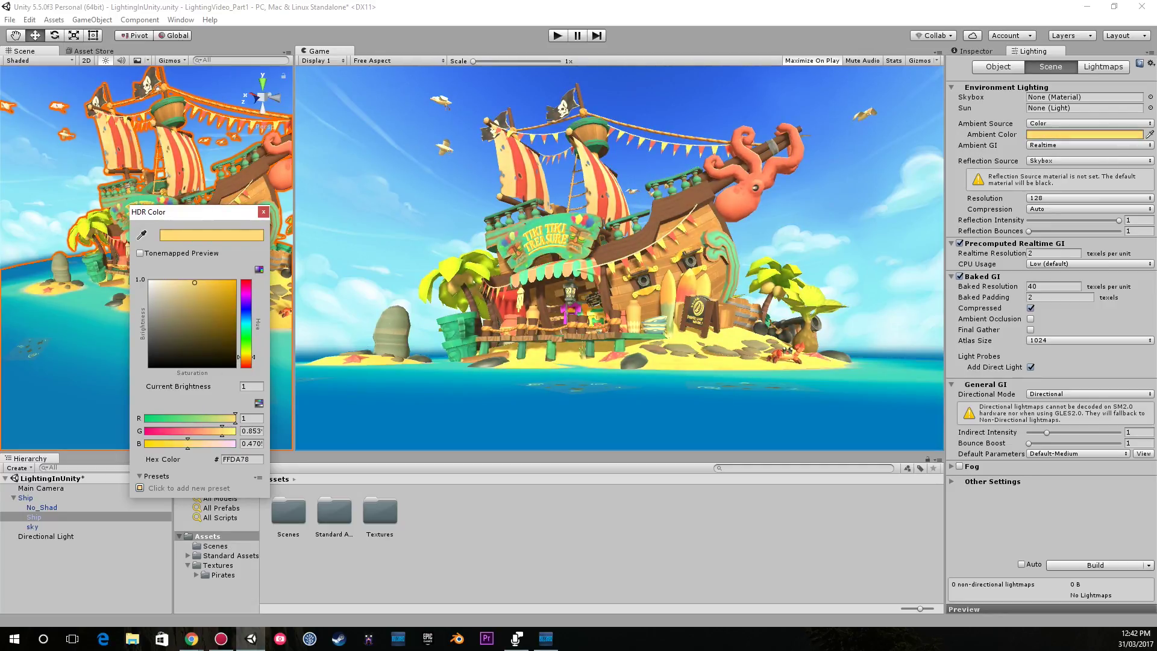
{"action": "left_click_drag", "start_coordinate": [195, 282], "coordinate": [199, 284]}
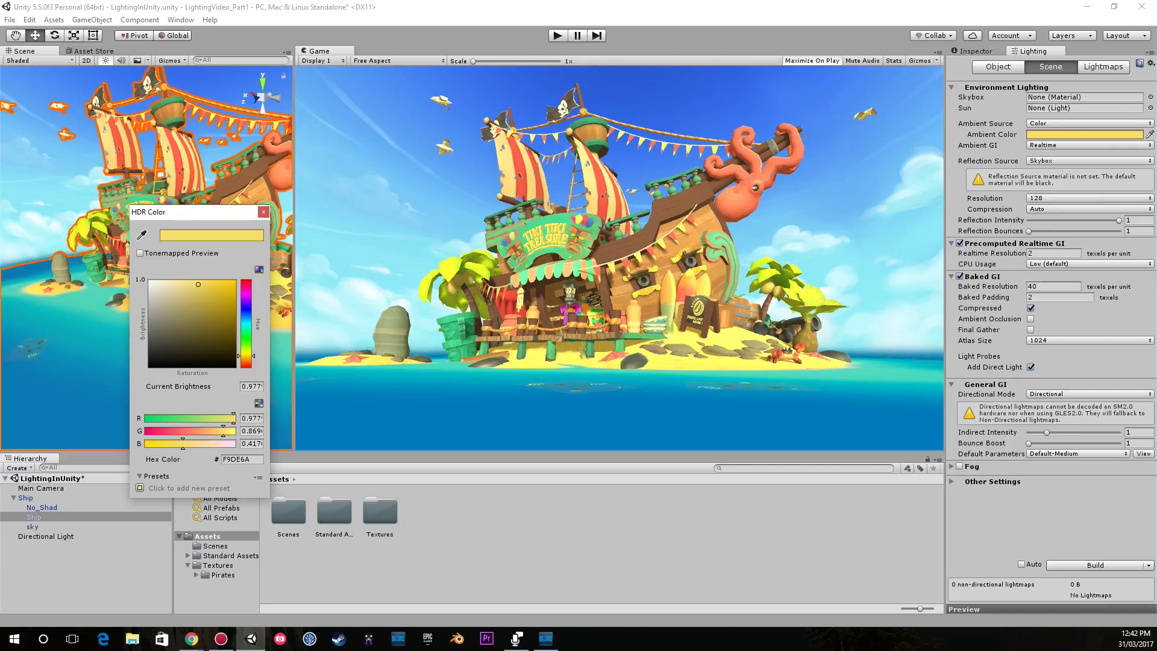
{"action": "left_click", "coordinate": [264, 212]}
Step: Rotate the Directional Light to a Y rotation of about -204.7 so it lights the front of the ship
{"action": "left_click", "coordinate": [975, 51]}
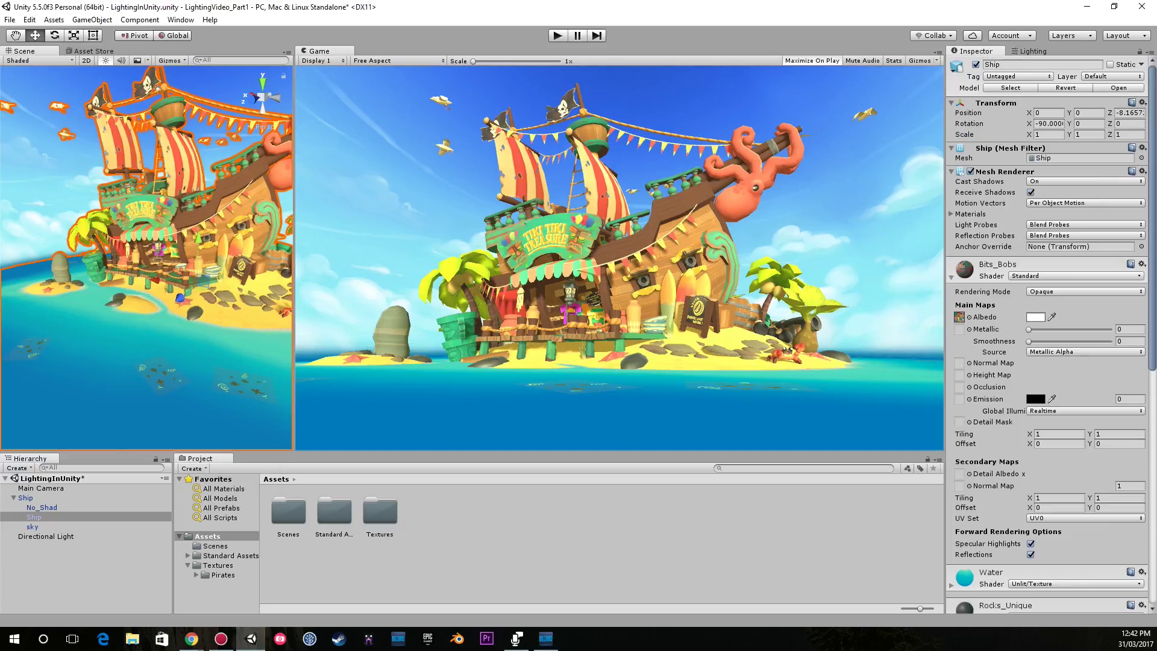
{"action": "left_click", "coordinate": [46, 536]}
{"action": "right_click_drag", "start_coordinate": [150, 241], "coordinate": [172, 220]}
{"action": "key", "text": "e"}
{"action": "left_click_drag", "start_coordinate": [112, 112], "coordinate": [352, 121]}
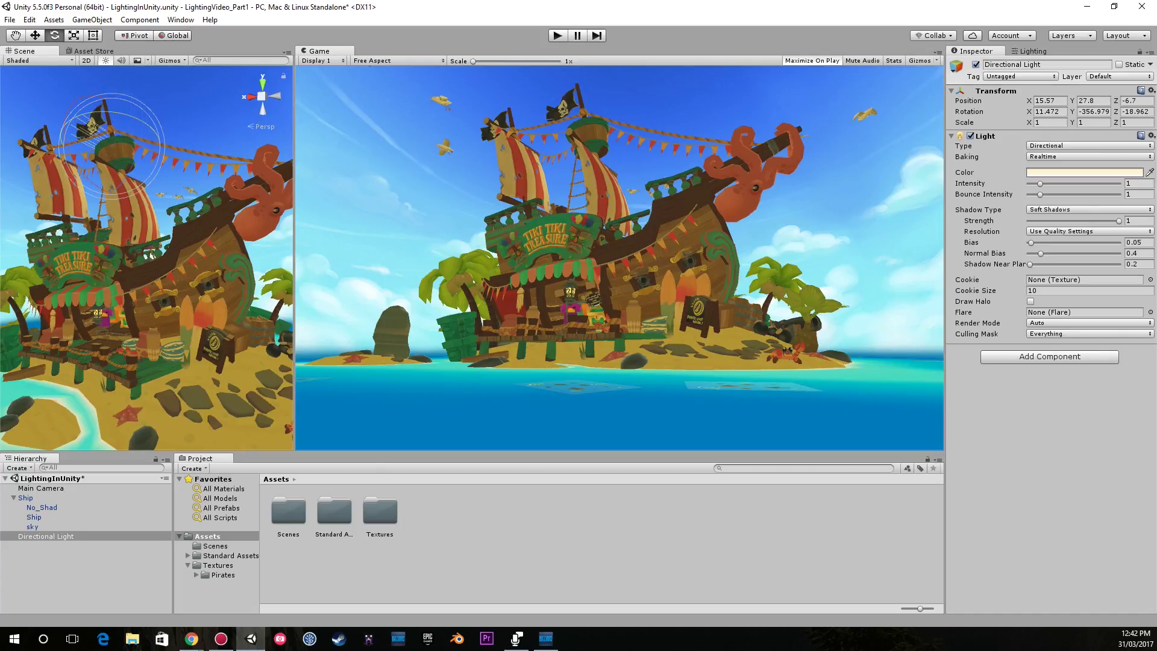
{"action": "left_click_drag", "start_coordinate": [144, 241], "coordinate": [165, 237], "text": "alt"}
{"action": "left_click_drag", "start_coordinate": [139, 121], "coordinate": [61, 123]}
Step: Try tilting the Directional Light to other angles, and undo each rotation
{"action": "left_click_drag", "start_coordinate": [169, 241], "coordinate": [114, 232], "text": "alt"}
{"action": "left_click_drag", "start_coordinate": [158, 179], "coordinate": [158, 188]}
{"action": "key", "text": "ctrl+z"}
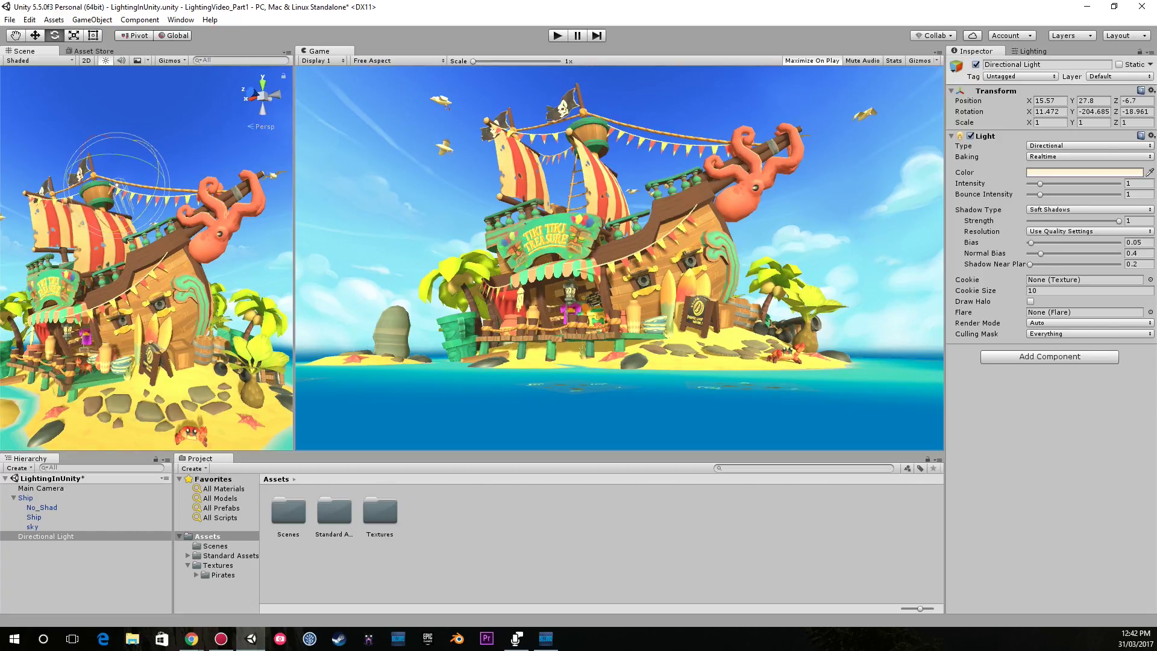
{"action": "left_click_drag", "start_coordinate": [158, 180], "coordinate": [154, 247]}
{"action": "key", "text": "ctrl+z"}
Step: Change the Directional Light's color to a more saturated warm yellow at full brightness
{"action": "left_click", "coordinate": [1084, 172]}
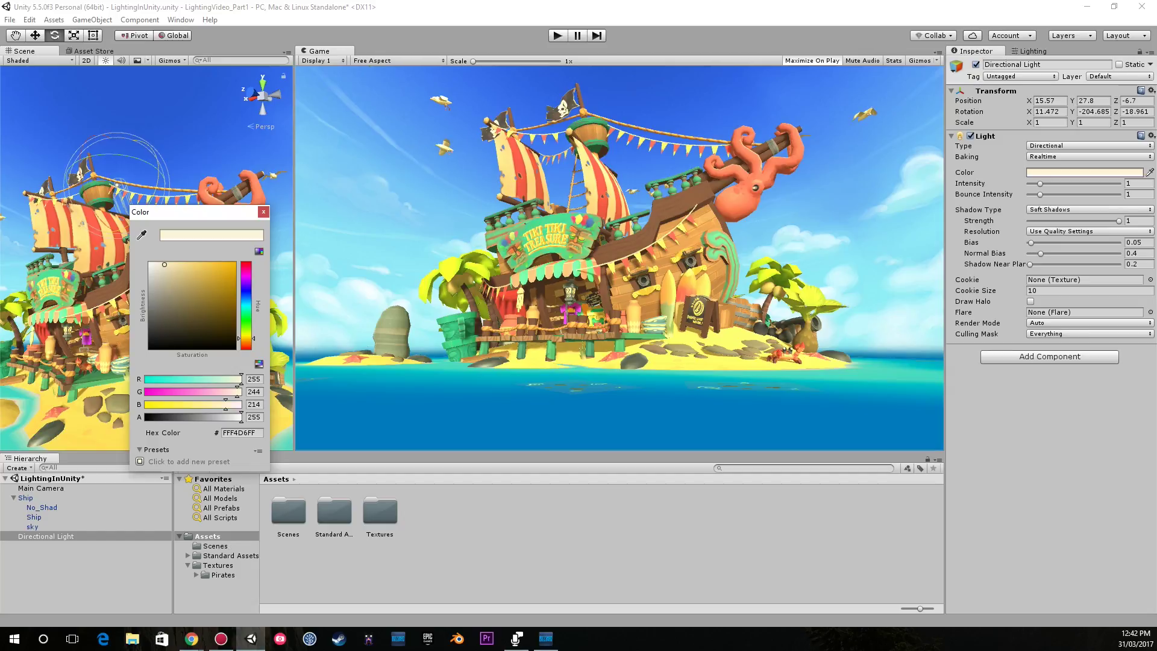
{"action": "left_click_drag", "start_coordinate": [163, 265], "coordinate": [183, 264]}
{"action": "left_click", "coordinate": [263, 211]}
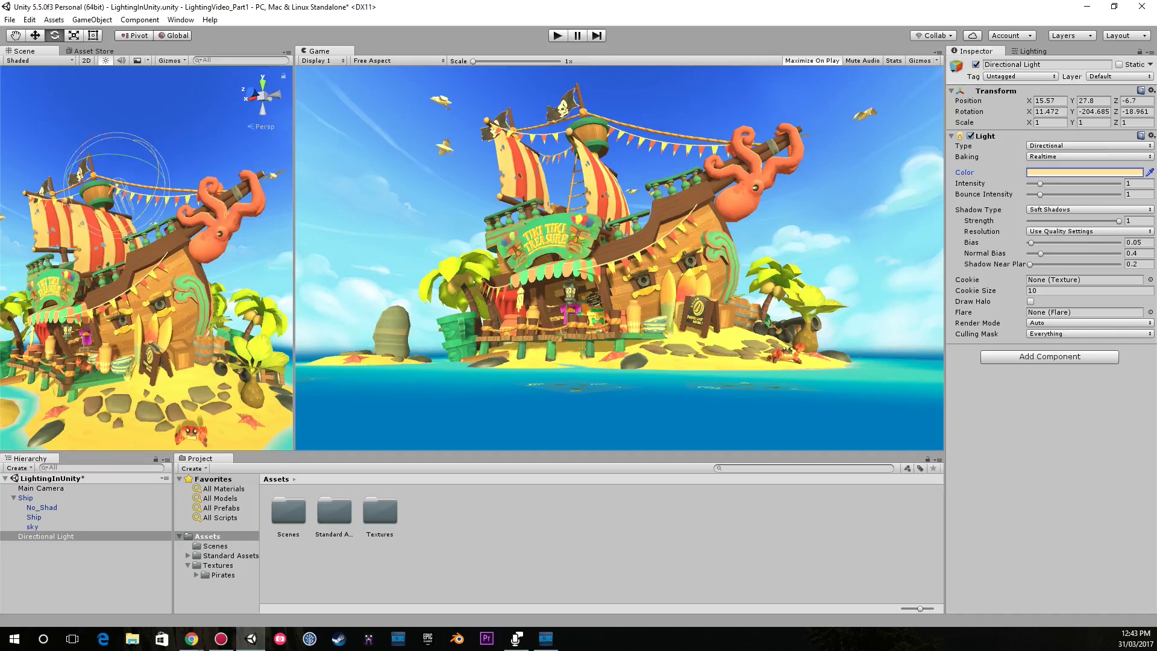
Step: Look through the components that can be added to the Main Camera for the Image Effects category
{"action": "left_click", "coordinate": [54, 19]}
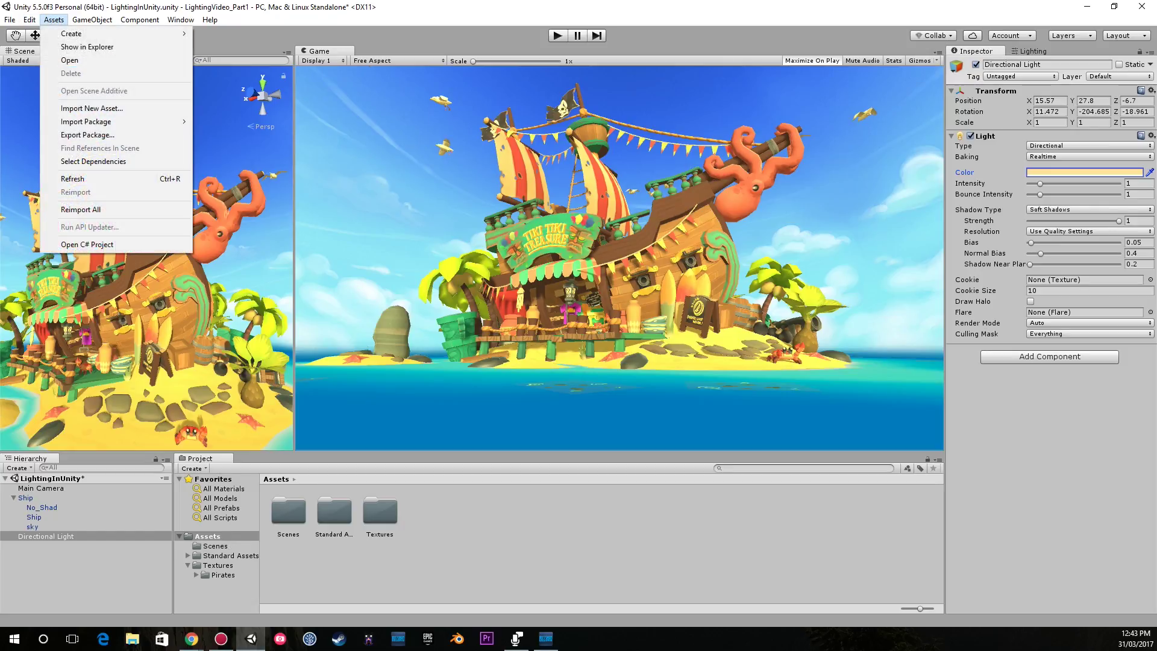
{"action": "mouse_move", "coordinate": [86, 121]}
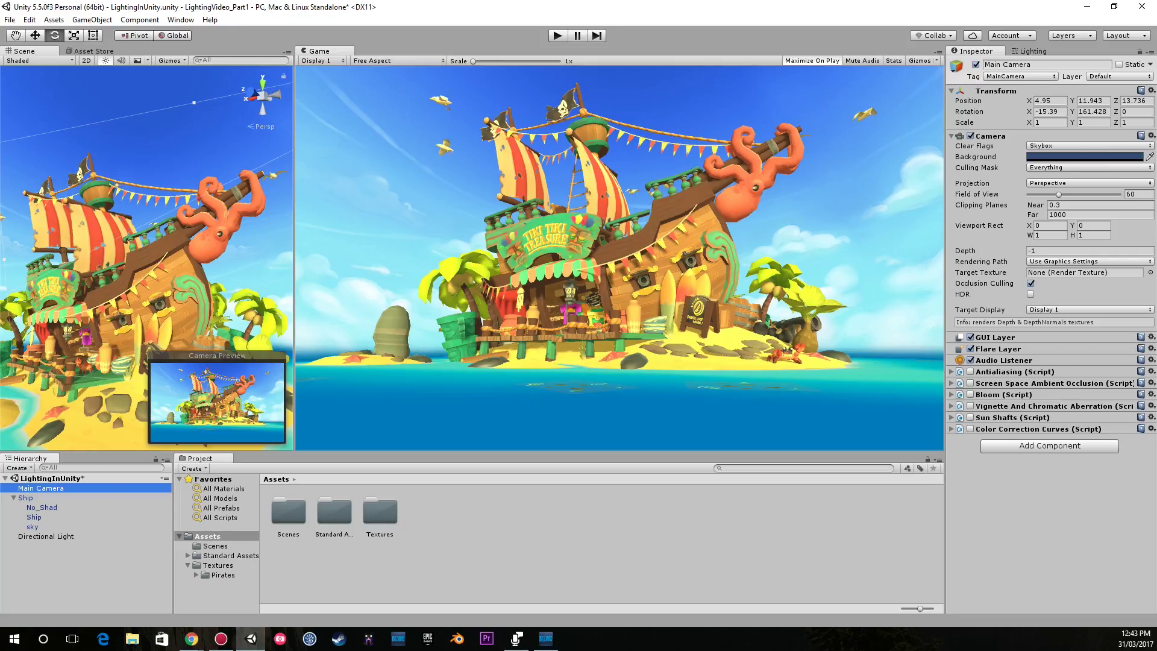
{"action": "left_click", "coordinate": [1049, 445]}
{"action": "left_click", "coordinate": [1049, 446]}
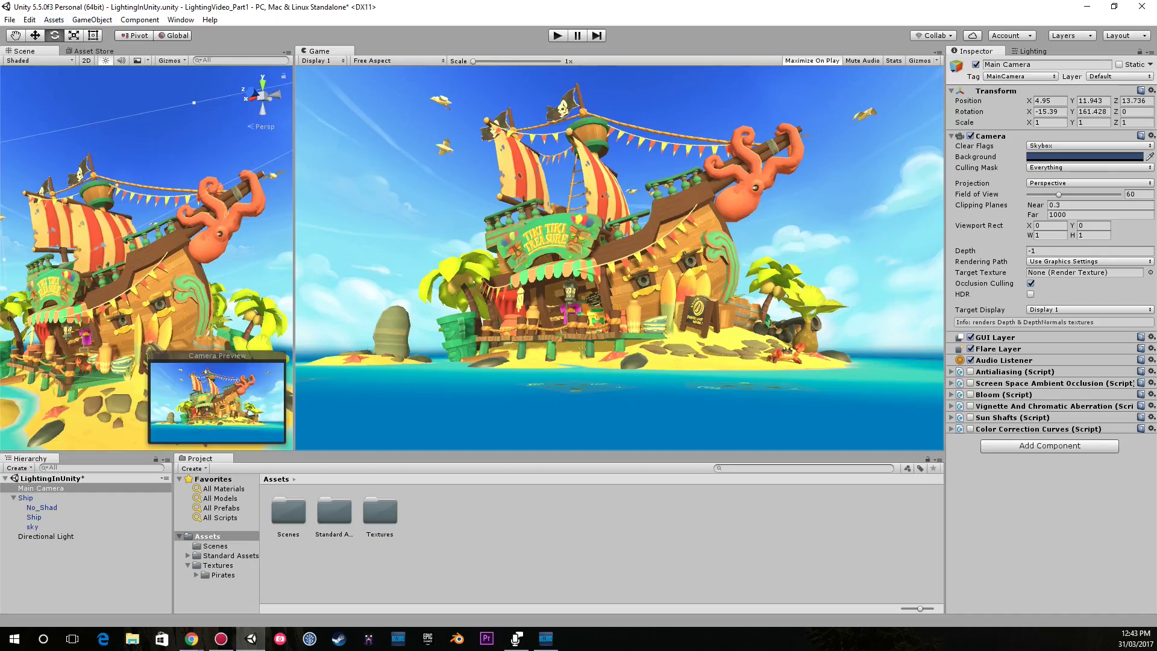
{"action": "left_click", "coordinate": [1049, 446]}
{"action": "key", "text": "BackSpace"}
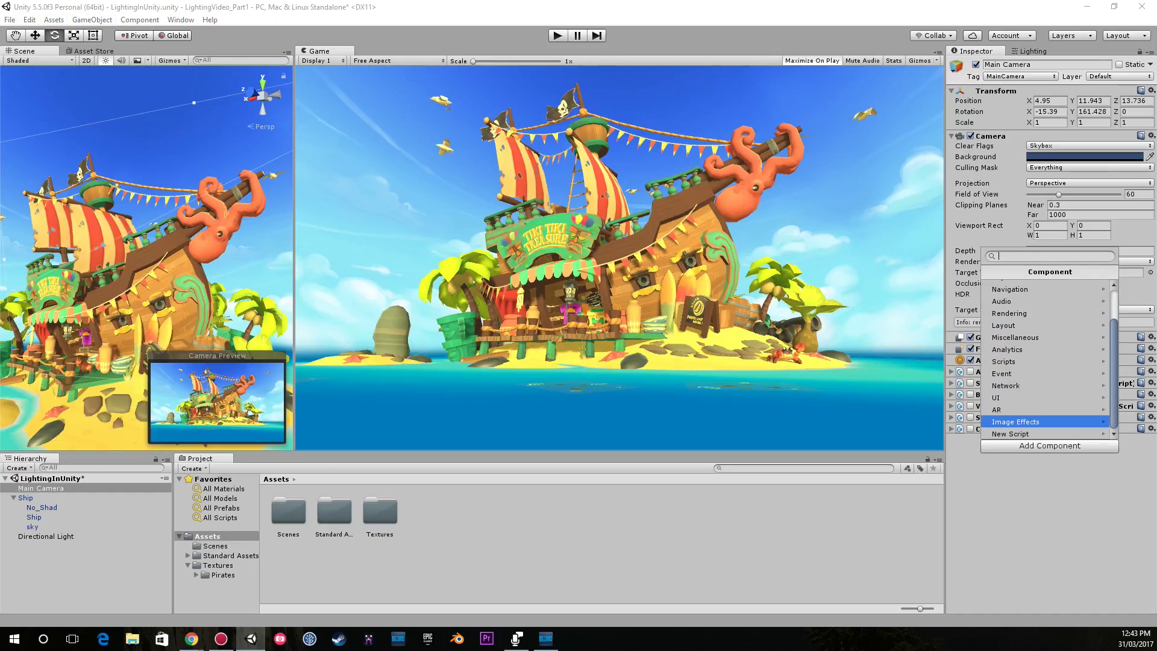
{"action": "key", "text": "Up"}
{"action": "key", "text": "Up"}
Step: Try to import the Effects package into the project
{"action": "left_click", "coordinate": [29, 20]}
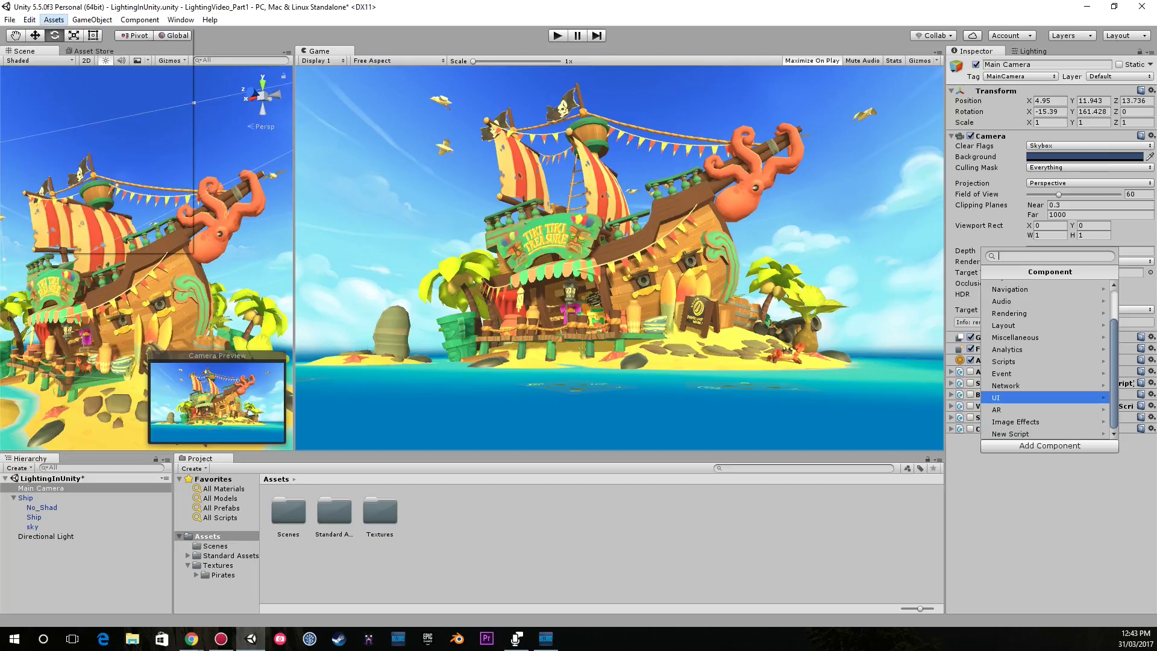
{"action": "left_click", "coordinate": [54, 20]}
{"action": "left_click", "coordinate": [54, 20]}
{"action": "mouse_move", "coordinate": [90, 122]}
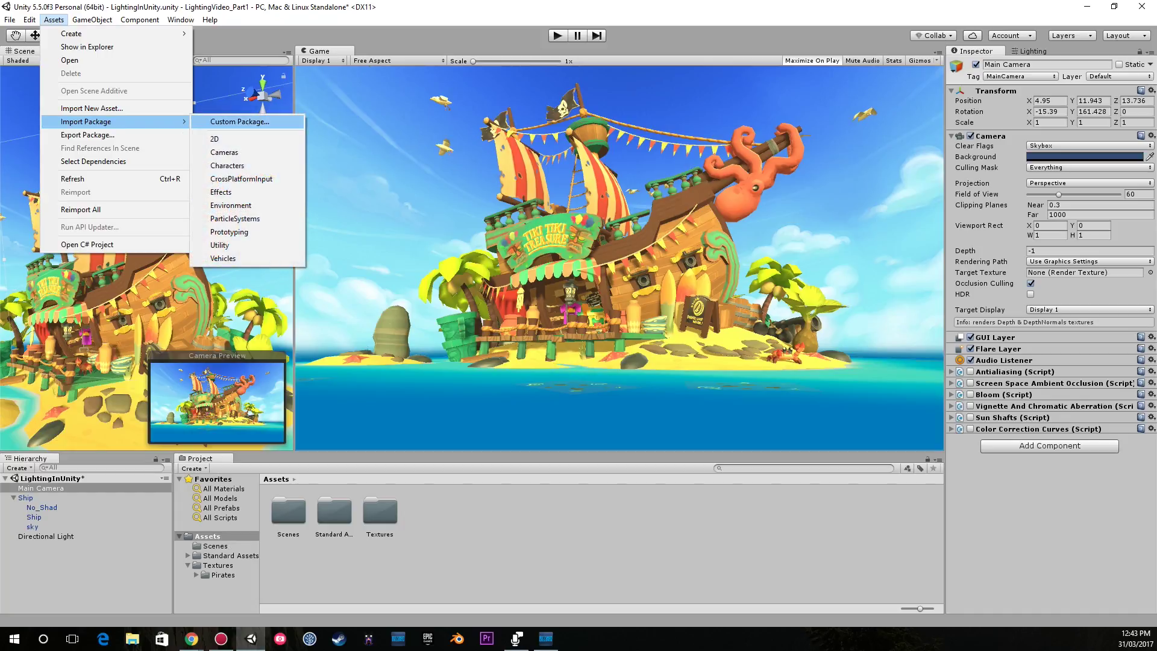
{"action": "left_click", "coordinate": [241, 192]}
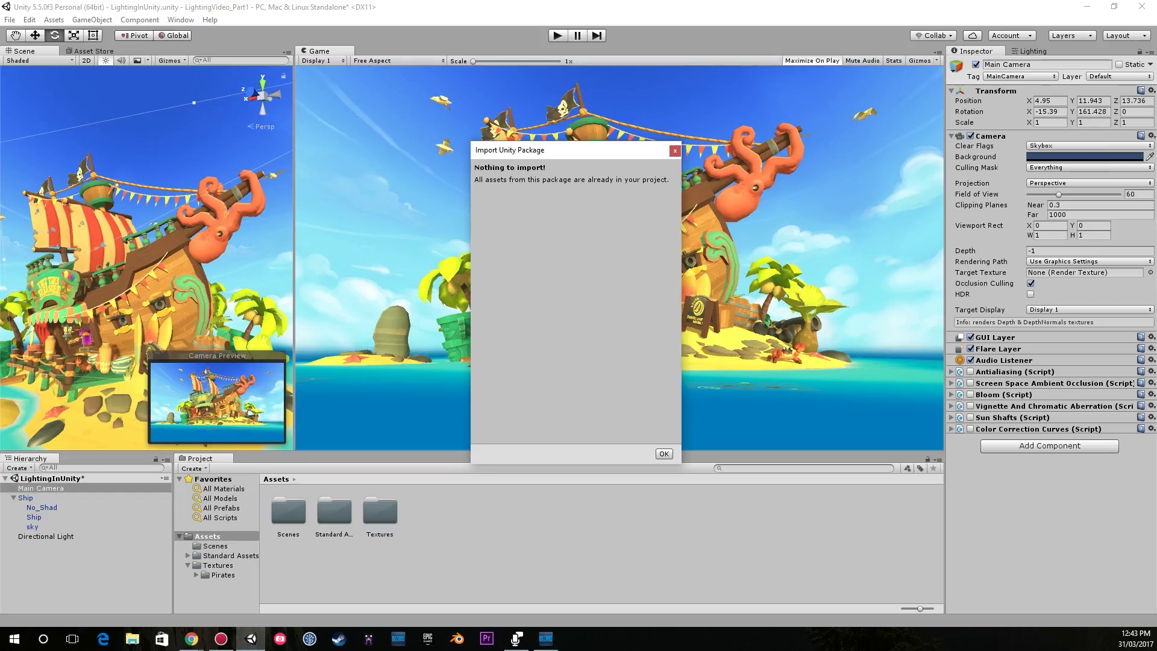
{"action": "left_click", "coordinate": [664, 454]}
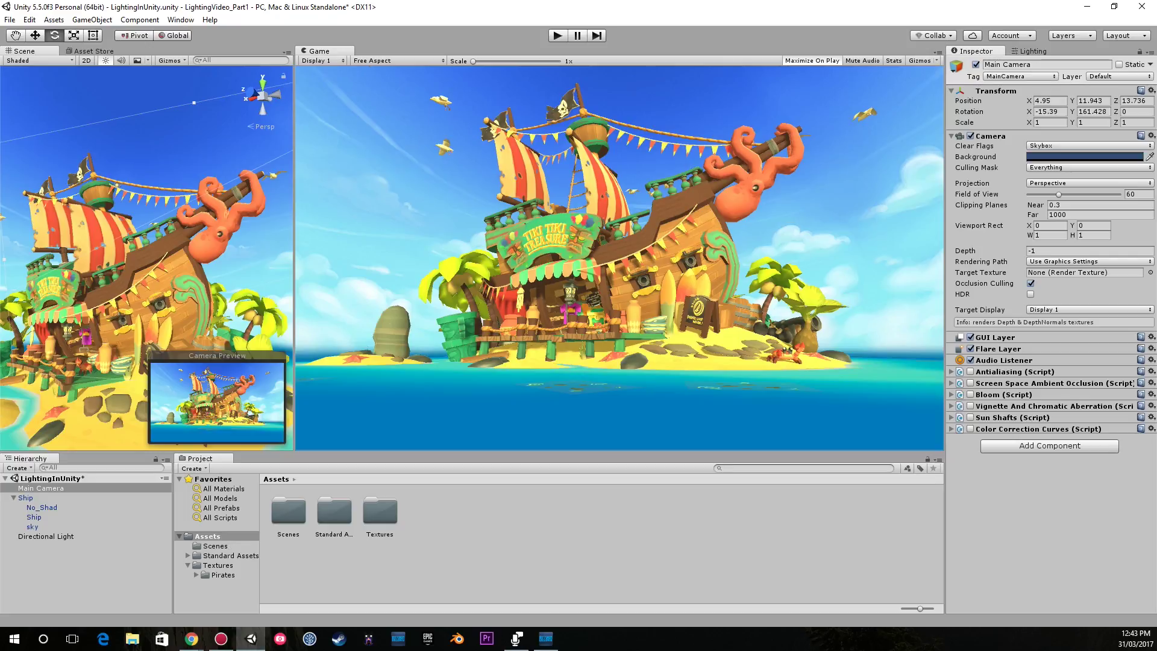
Step: Enable the Main Camera's Antialiasing effect and compare the game view with it on and off
{"action": "left_click", "coordinate": [951, 372]}
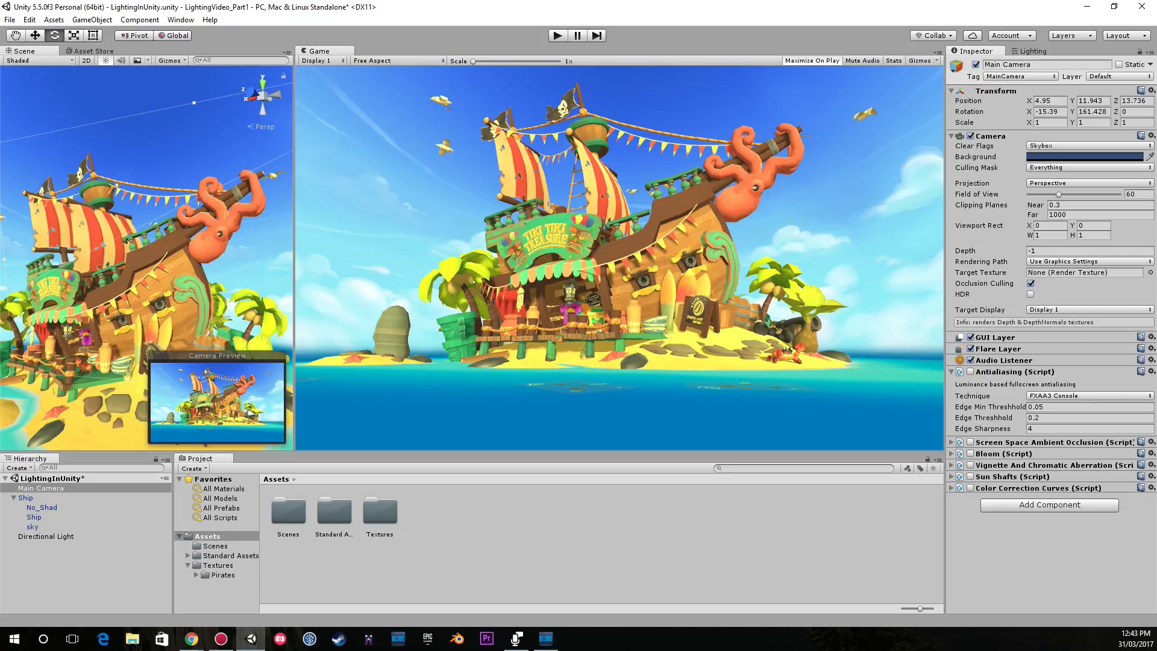
{"action": "left_click", "coordinate": [970, 372]}
{"action": "left_click", "coordinate": [970, 371]}
{"action": "left_click", "coordinate": [970, 371]}
{"action": "left_click", "coordinate": [969, 371]}
{"action": "left_click", "coordinate": [951, 372]}
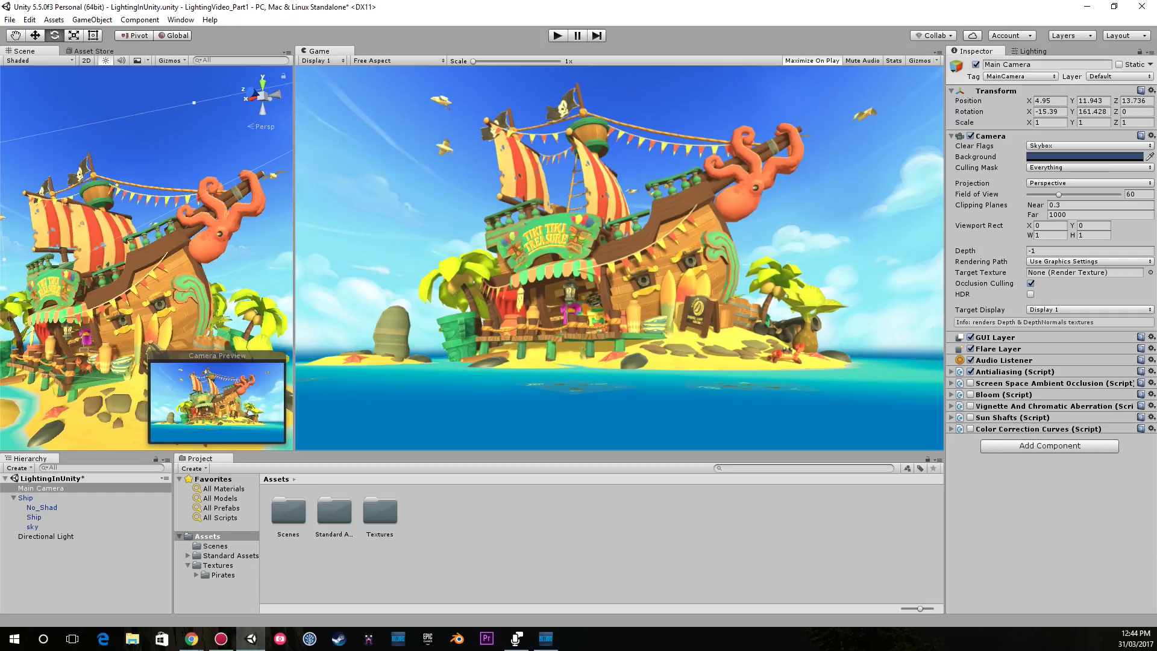
Step: Enable Screen Space Ambient Occlusion on the Main Camera and compare the rendering statistics with it on and off
{"action": "left_click", "coordinate": [952, 383]}
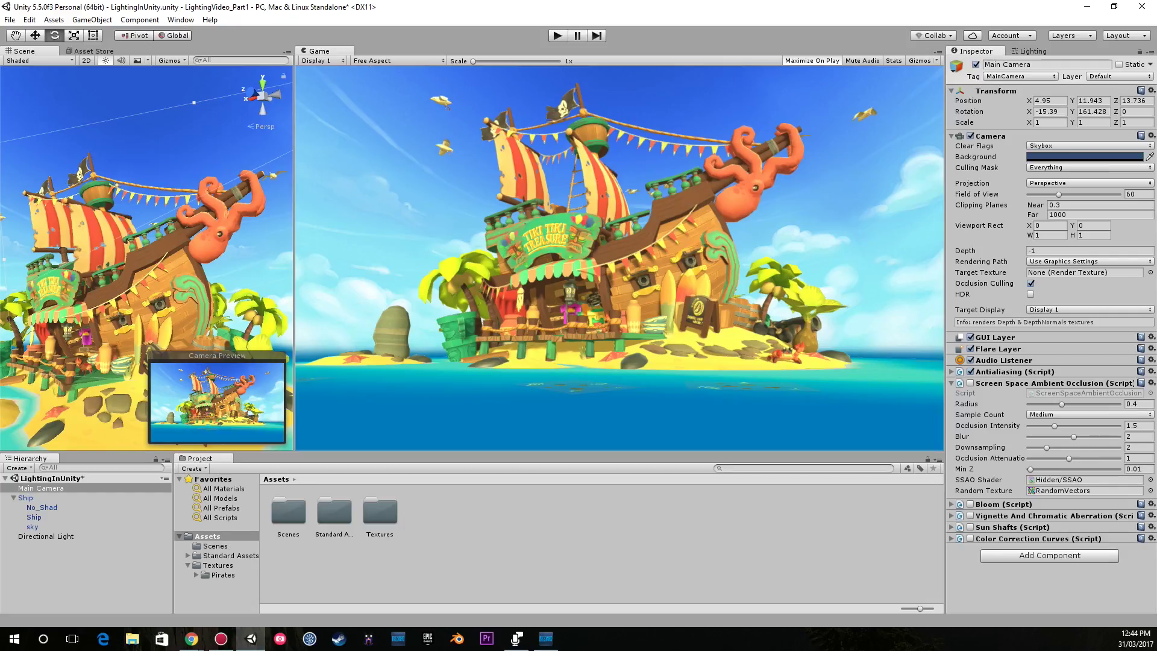
{"action": "left_click", "coordinate": [969, 383]}
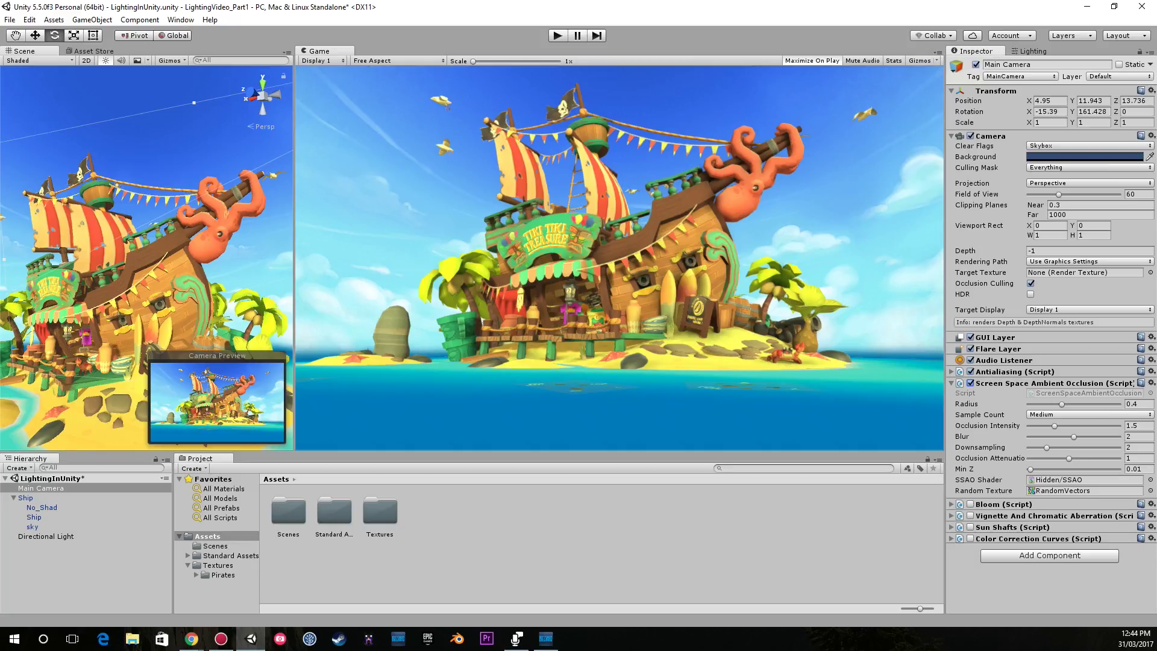
{"action": "left_click", "coordinate": [893, 60]}
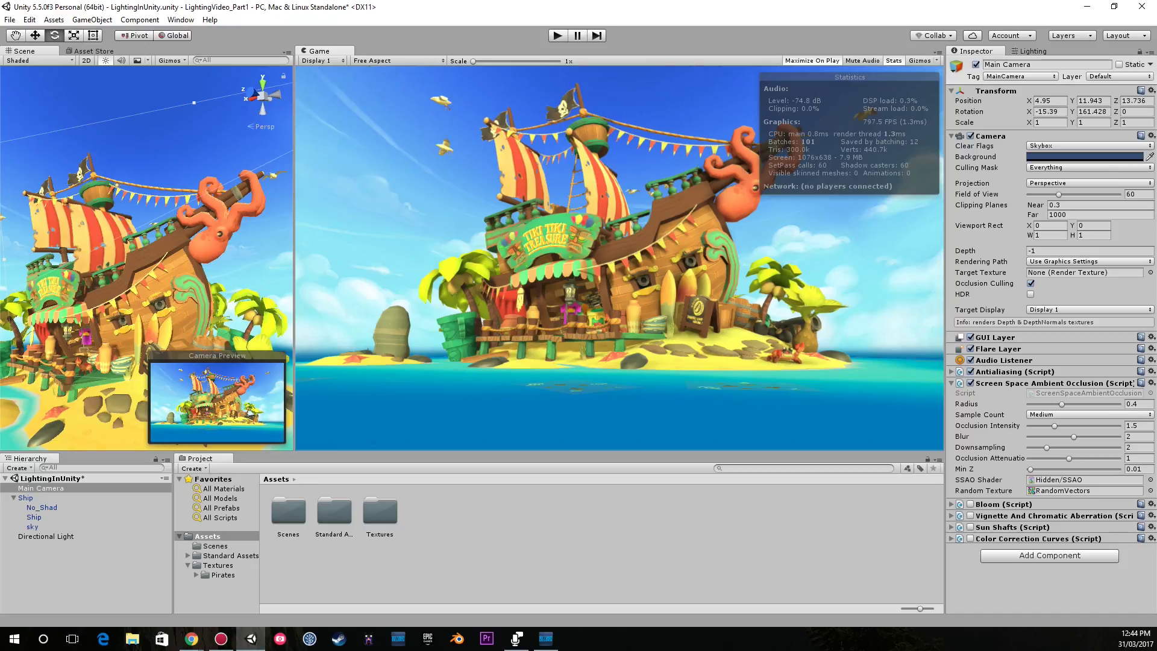
{"action": "left_click", "coordinate": [970, 383]}
{"action": "left_click", "coordinate": [970, 383]}
{"action": "left_click", "coordinate": [970, 383]}
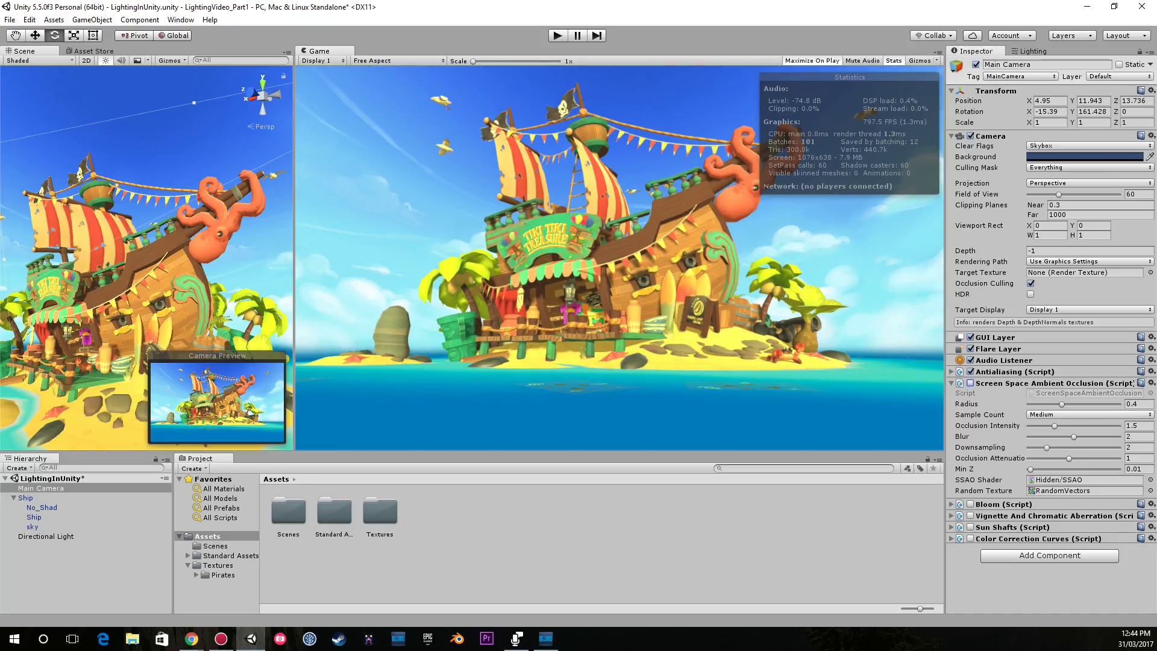
{"action": "left_click", "coordinate": [970, 383]}
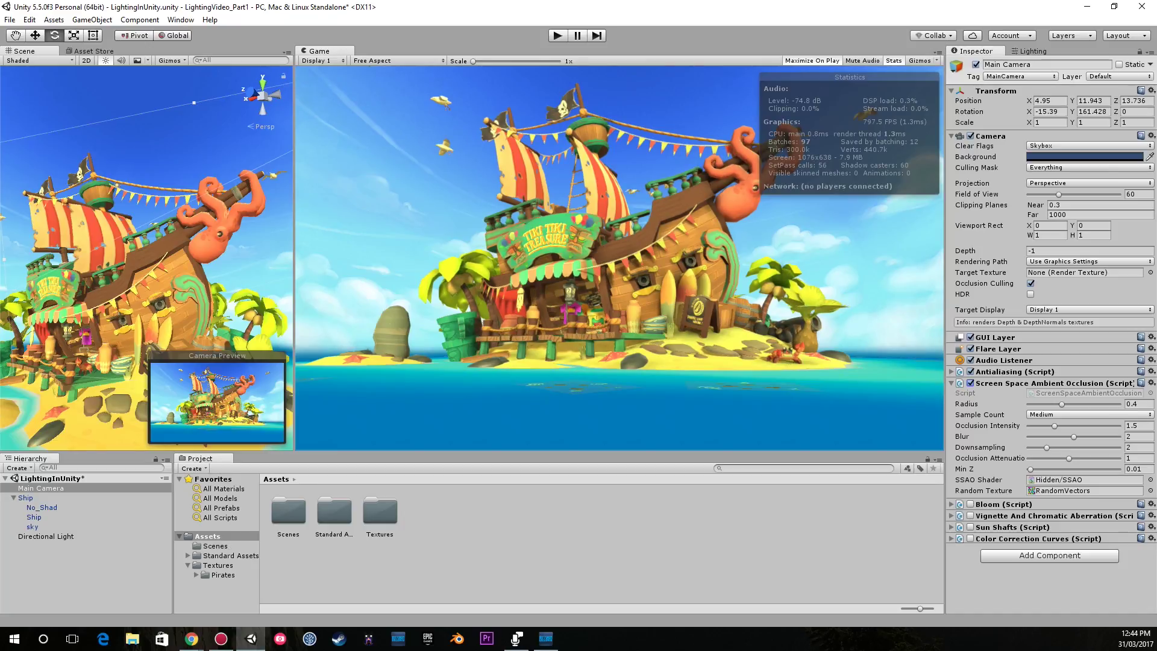
{"action": "left_click", "coordinate": [894, 60]}
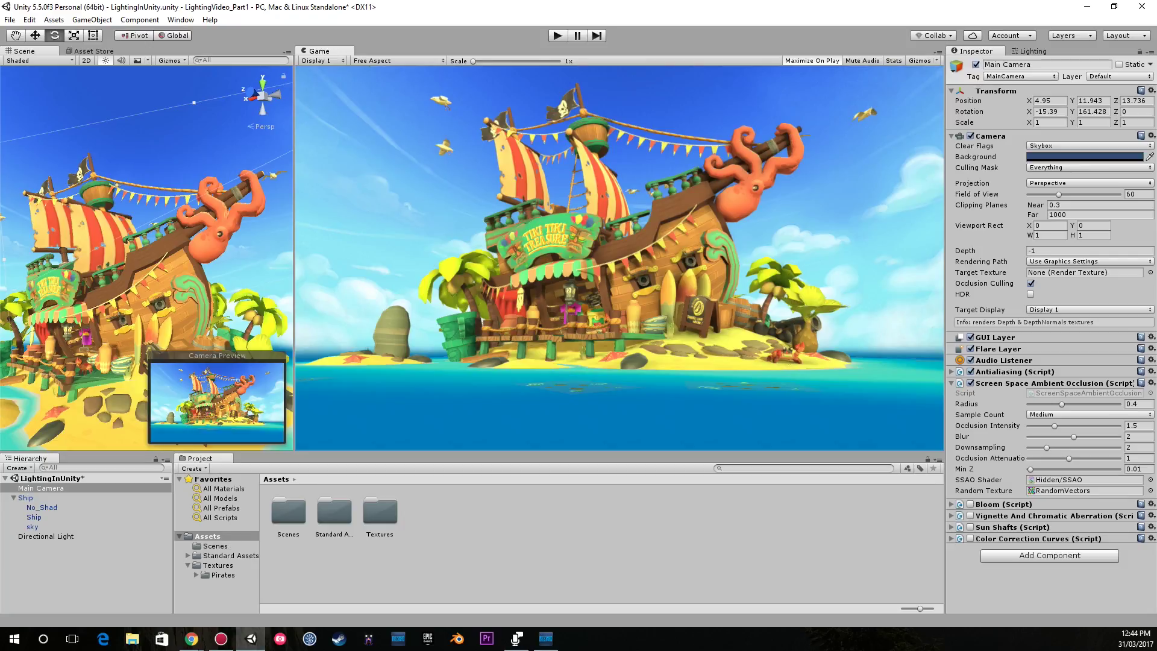
{"action": "left_click", "coordinate": [951, 383]}
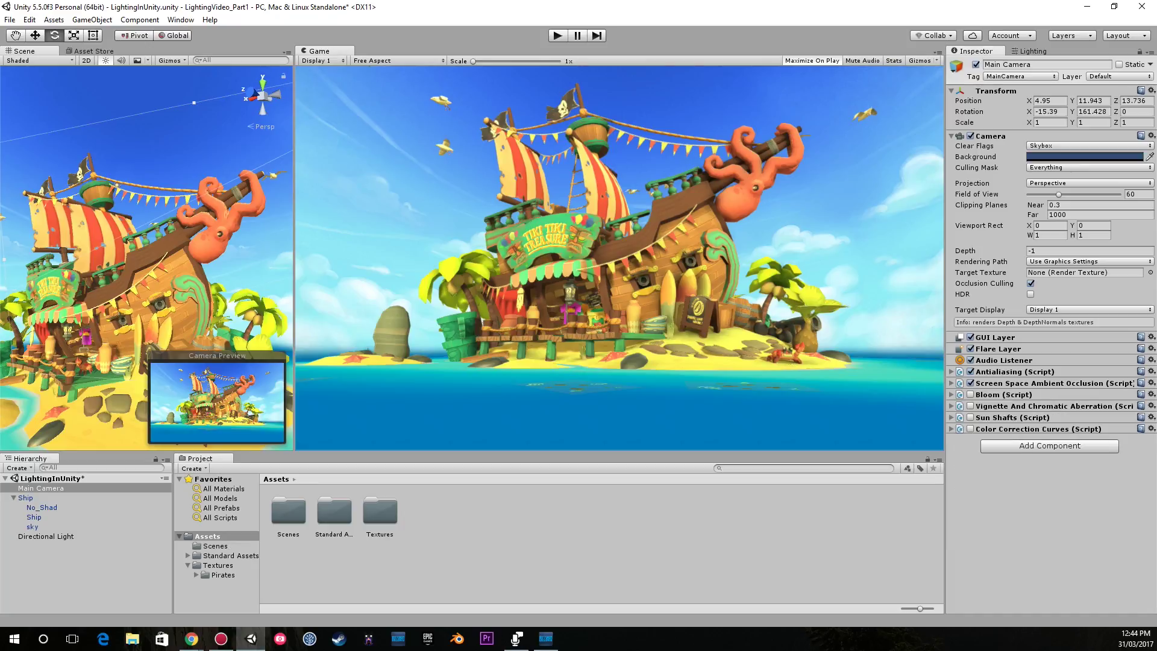
Step: Enable the Main Camera's Bloom effect and compare the game view with it on and off
{"action": "left_click", "coordinate": [951, 395]}
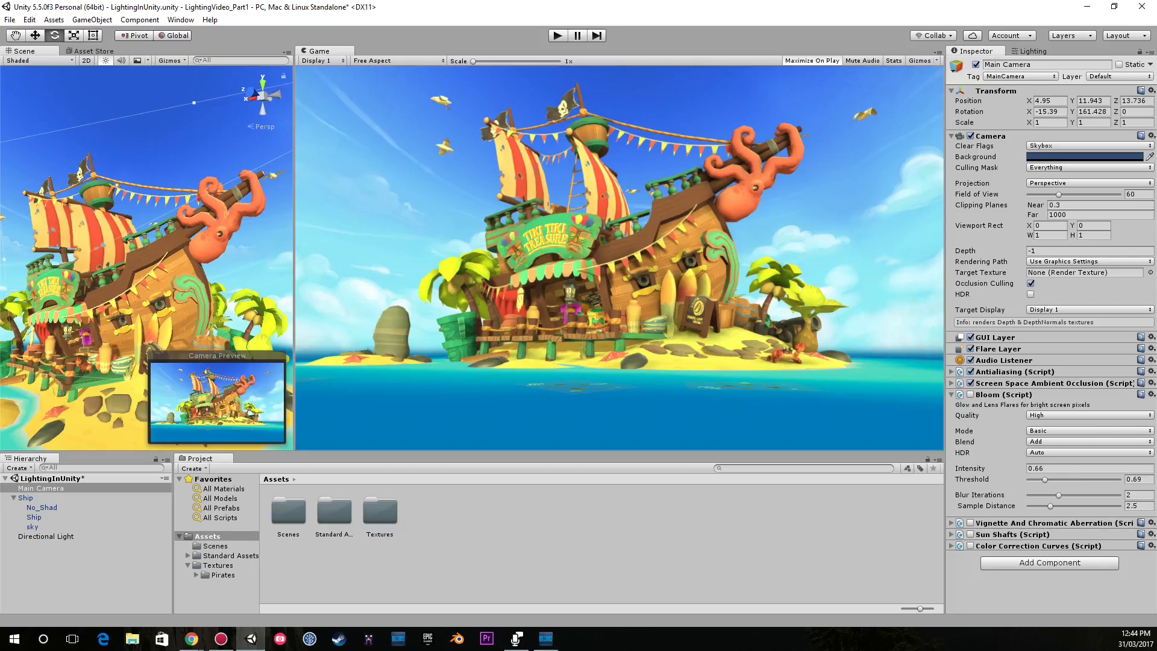
{"action": "left_click", "coordinate": [971, 395]}
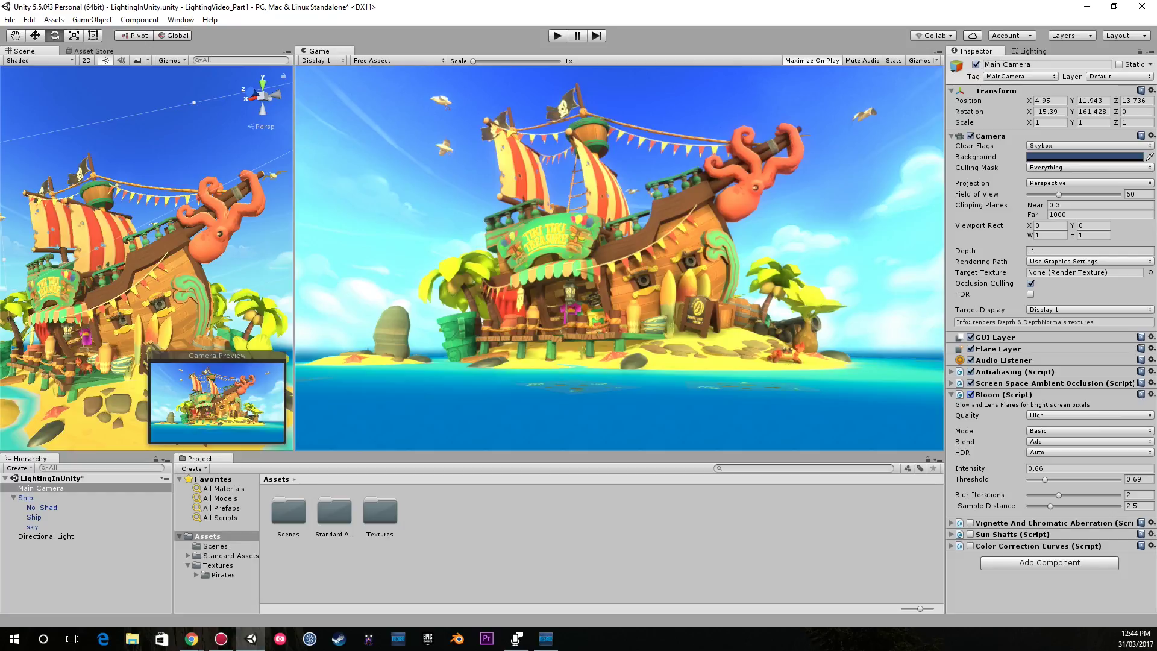
{"action": "left_click", "coordinate": [970, 394]}
{"action": "left_click", "coordinate": [970, 395]}
{"action": "mouse_move", "coordinate": [970, 468]}
{"action": "left_mouse_down"}
{"action": "mouse_move", "coordinate": [994, 468]}
{"action": "mouse_move", "coordinate": [937, 468]}
{"action": "mouse_move", "coordinate": [970, 468]}
{"action": "left_mouse_up"}
{"action": "left_click", "coordinate": [970, 394]}
{"action": "left_click", "coordinate": [971, 394]}
{"action": "left_click", "coordinate": [970, 394]}
{"action": "left_click", "coordinate": [971, 394]}
Step: Set the Bloom threshold to 0.72, trying a lower threshold of 0.37 and undoing it
{"action": "left_click_drag", "start_coordinate": [968, 468], "coordinate": [969, 468]}
{"action": "left_click_drag", "start_coordinate": [1045, 480], "coordinate": [1046, 480]}
{"action": "left_click_drag", "start_coordinate": [1046, 479], "coordinate": [1038, 479]}
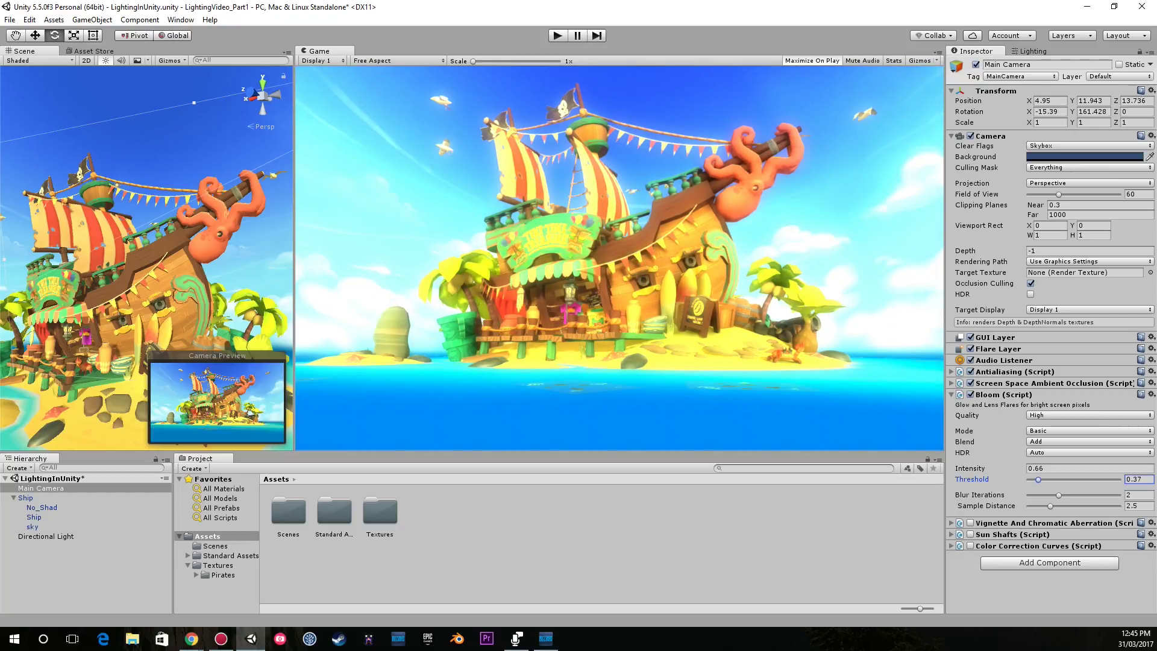
{"action": "key", "text": "ctrl+z"}
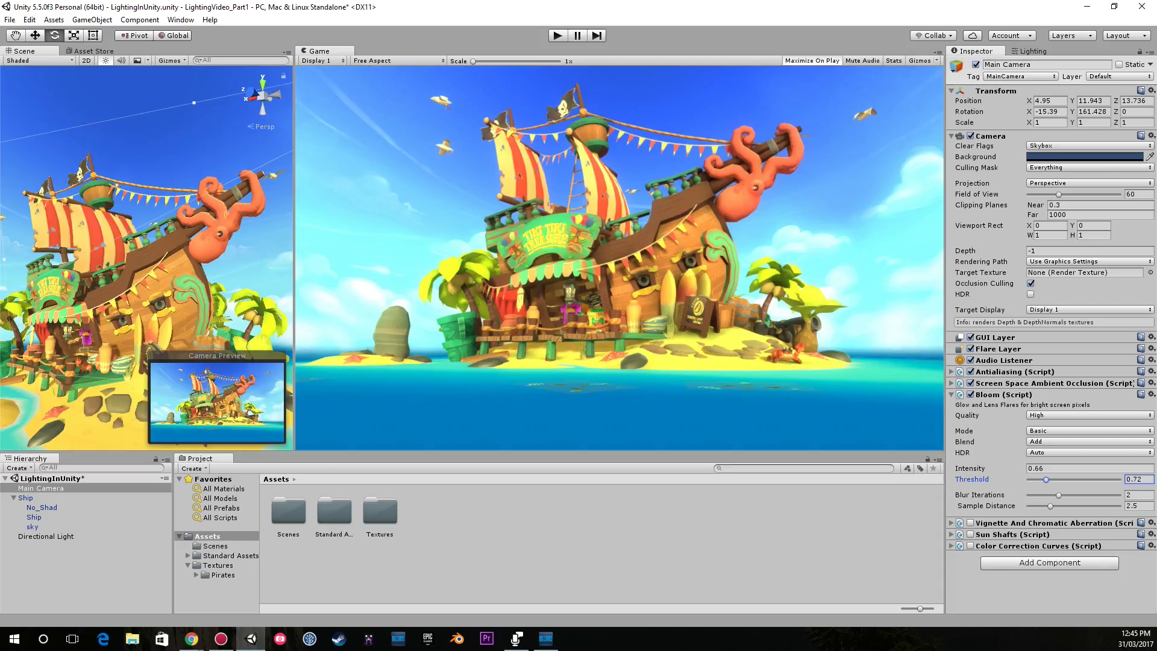
{"action": "left_click", "coordinate": [951, 395]}
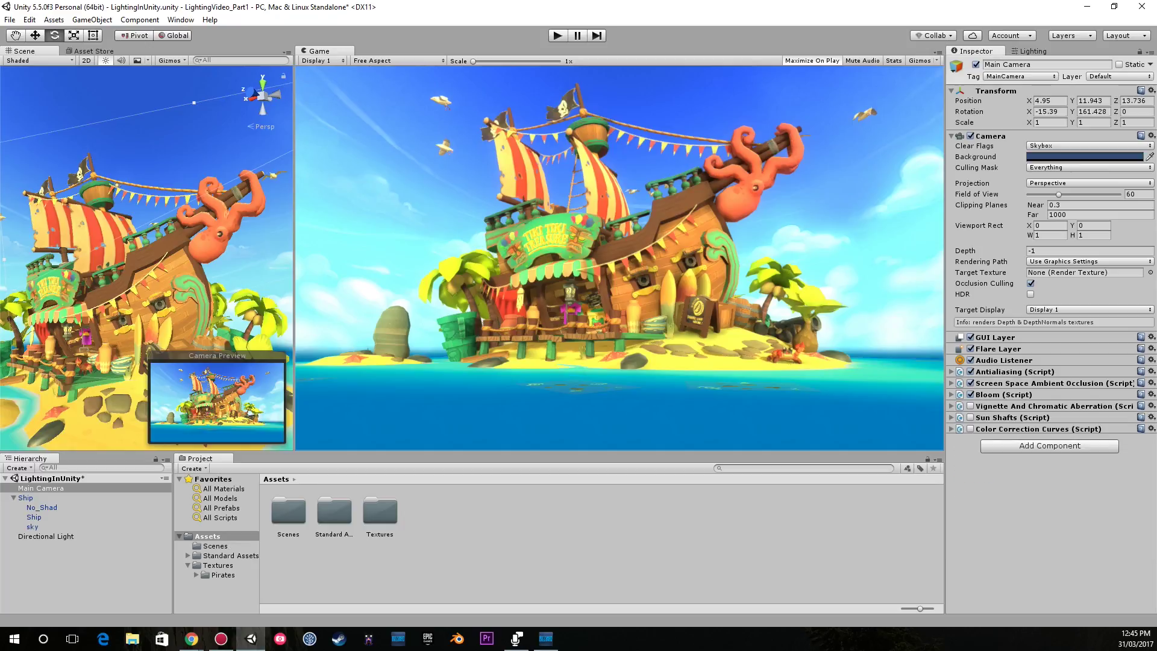
Step: Enable Vignette And Chromatic Aberration on the Main Camera, trying Blurred Corners at 1 and undoing that change
{"action": "left_click", "coordinate": [951, 406]}
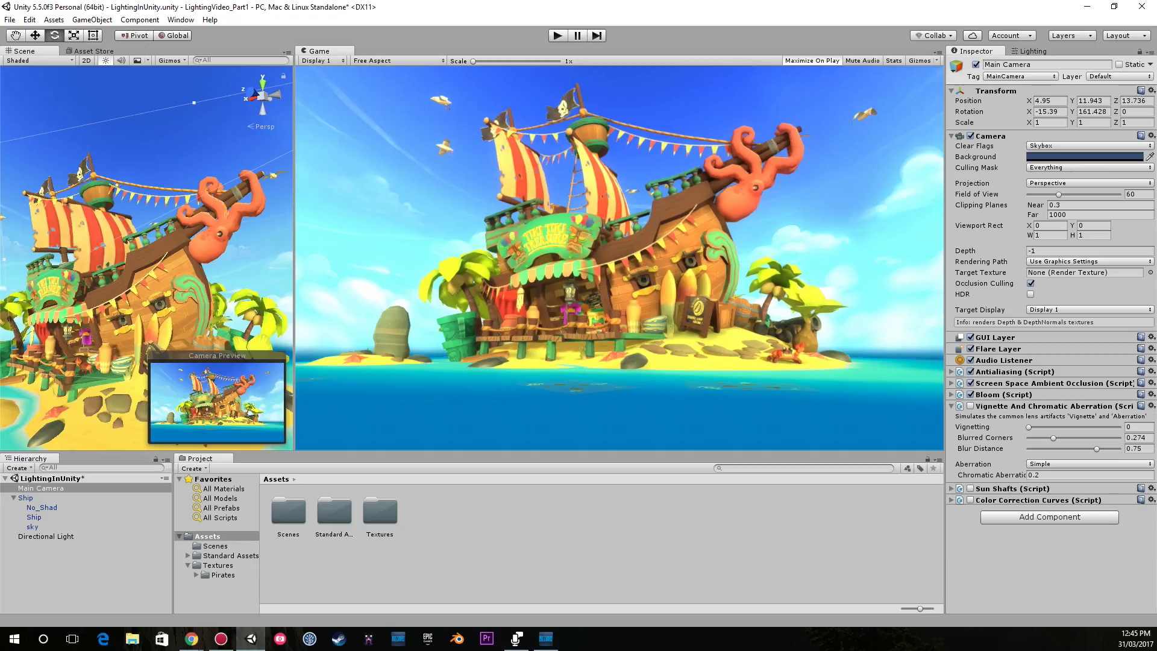
{"action": "left_click", "coordinate": [970, 406]}
{"action": "left_click_drag", "start_coordinate": [1053, 438], "coordinate": [1120, 438]}
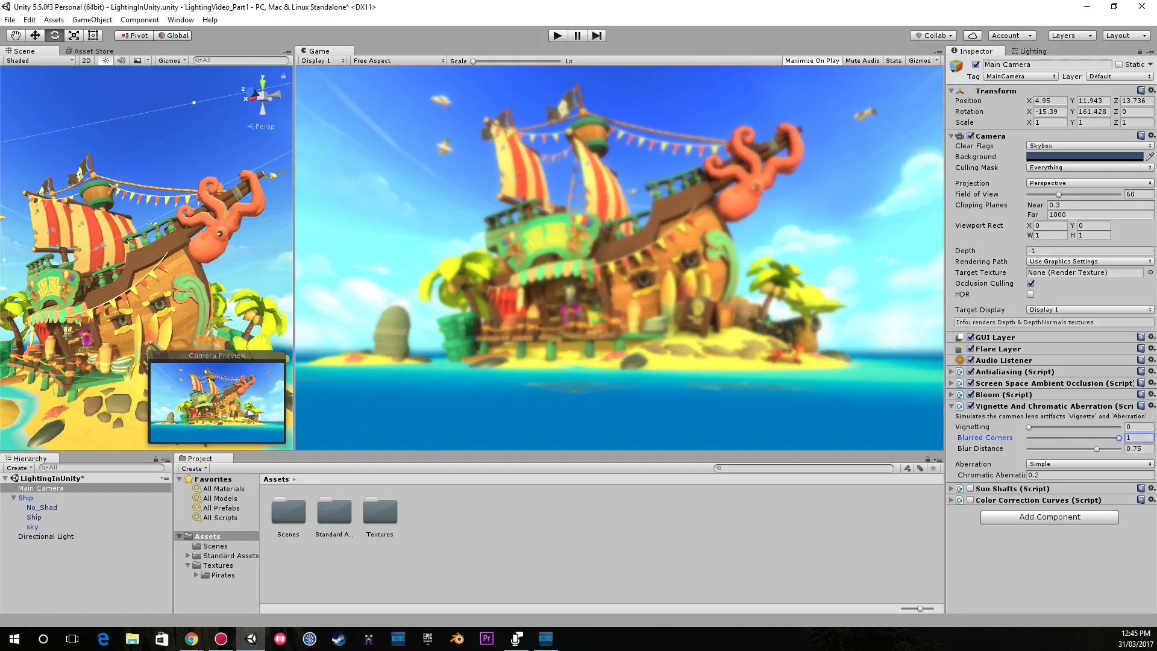
{"action": "key", "text": "ctrl+z"}
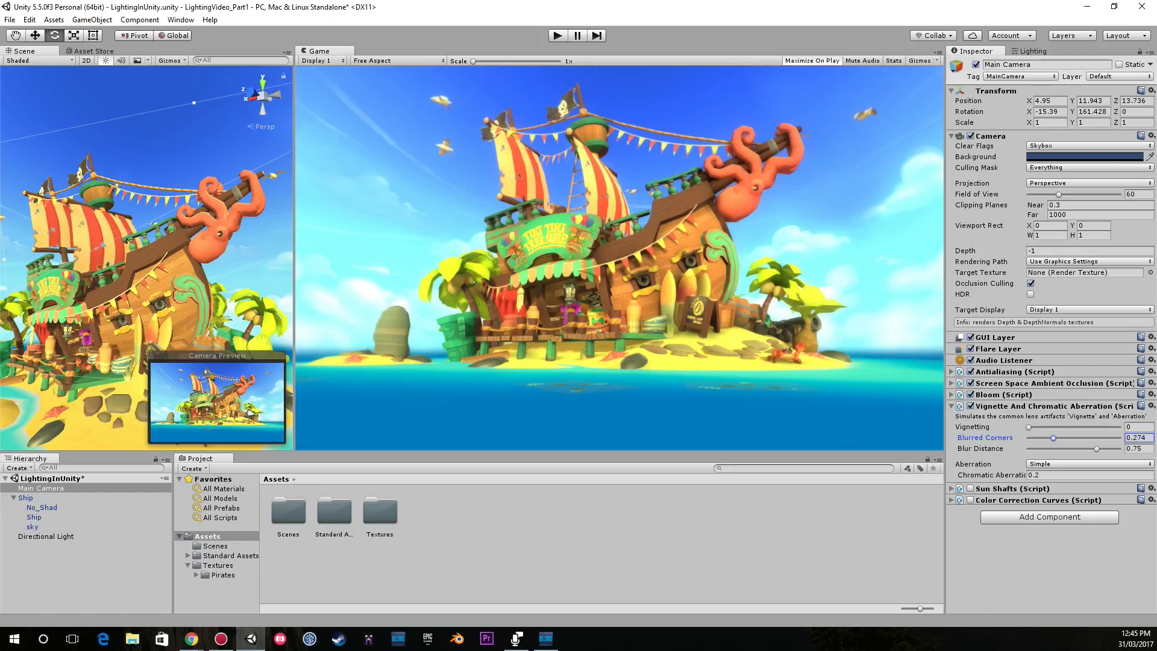
{"action": "left_click", "coordinate": [952, 406]}
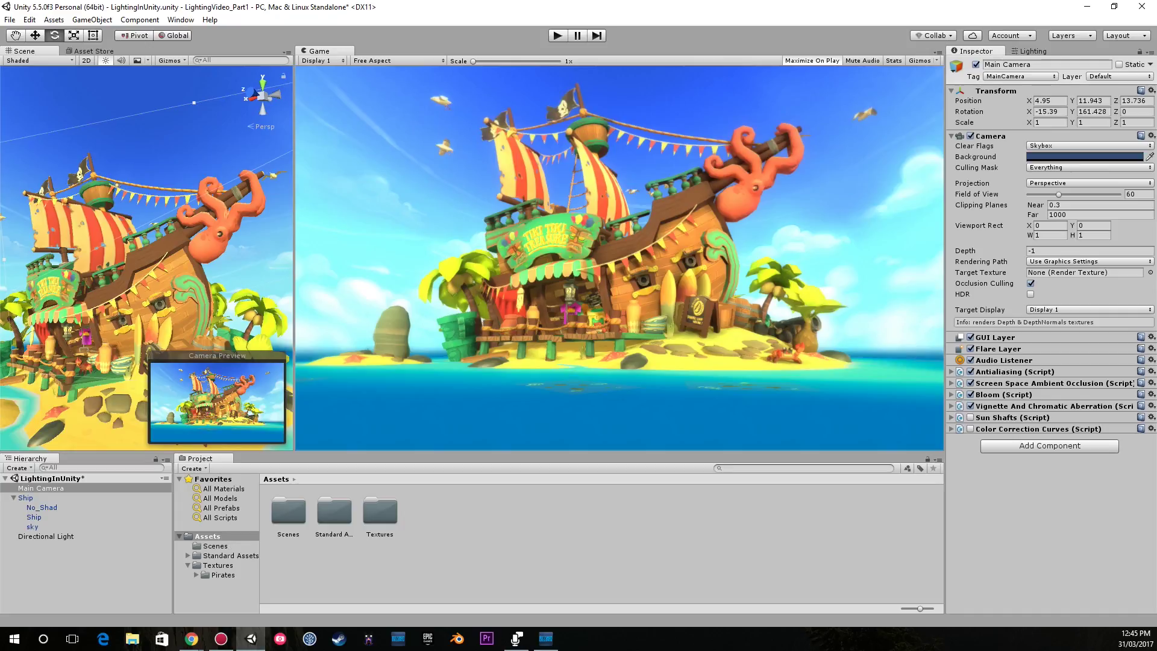
Step: Enable the Main Camera's Sun Shafts effect and assign the Directional Light as its shafts caster
{"action": "left_click", "coordinate": [951, 417]}
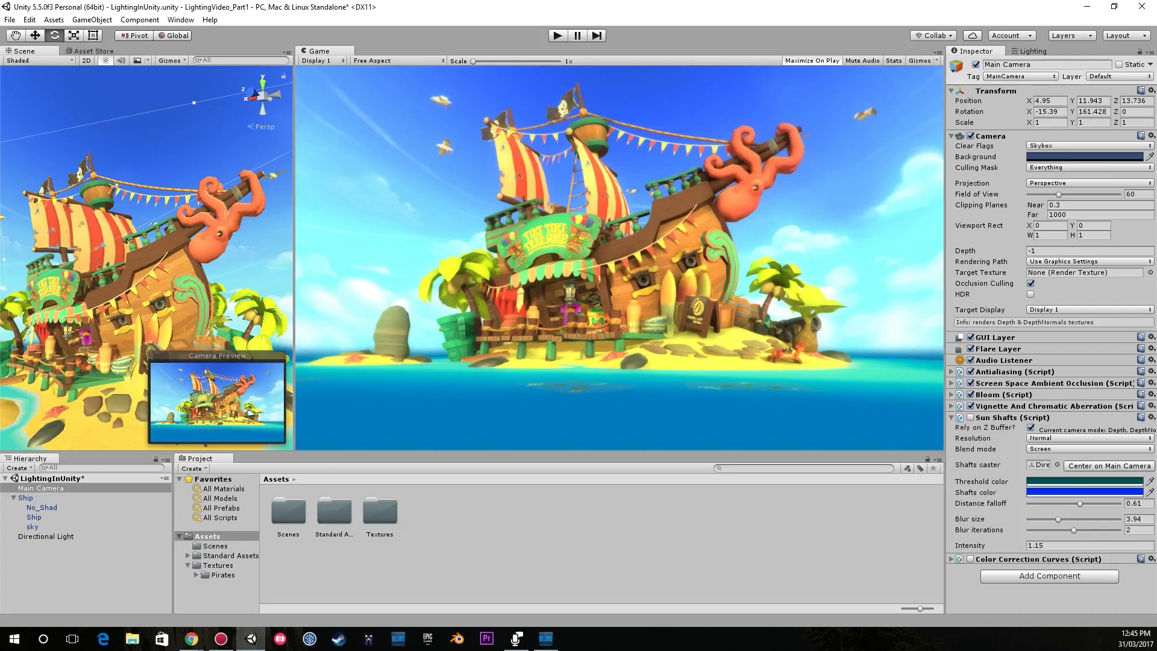
{"action": "left_click", "coordinate": [970, 417]}
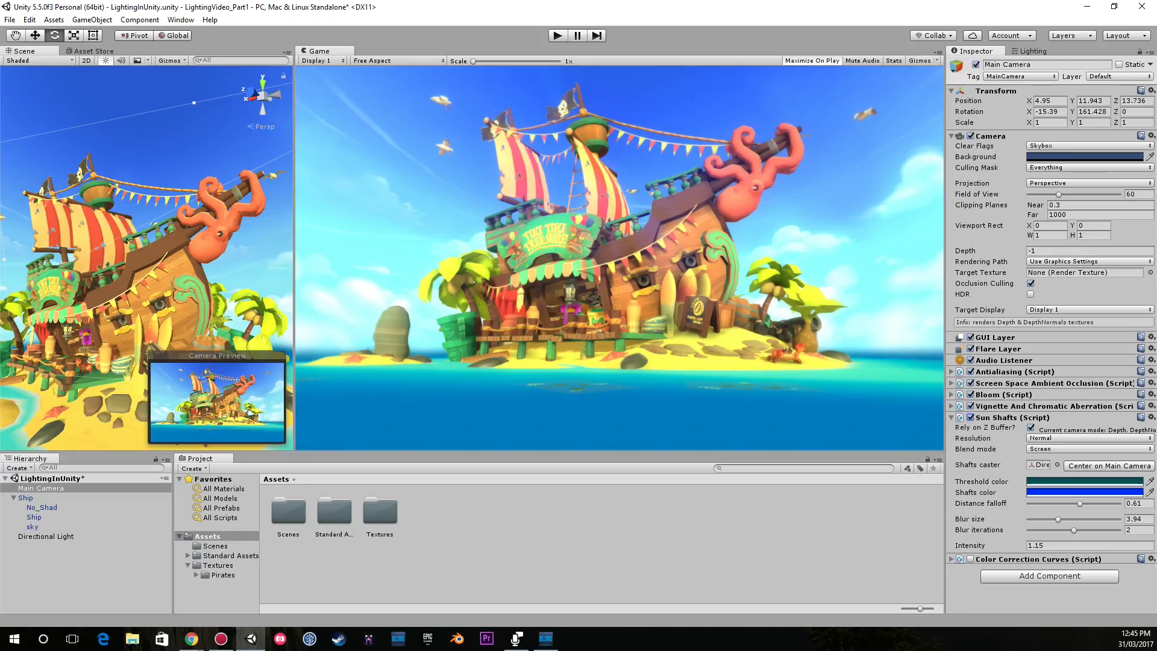
{"action": "right_click_drag", "start_coordinate": [120, 241], "coordinate": [199, 211]}
{"action": "key", "text": "s"}
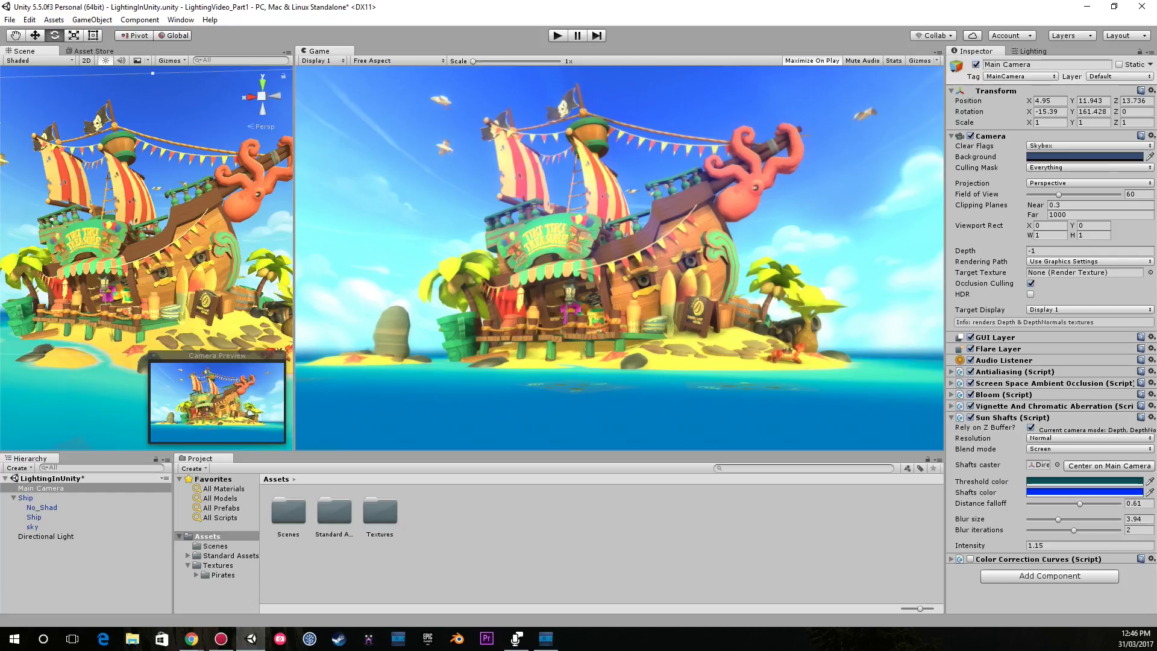
{"action": "left_click_drag", "start_coordinate": [45, 536], "coordinate": [1039, 465]}
Step: Try moving the Directional Light near the ship's masts, and undo each move
{"action": "left_click", "coordinate": [45, 537]}
{"action": "mouse_move", "coordinate": [145, 253]}
{"action": "right_mouse_down"}
{"action": "mouse_move", "coordinate": [259, 253]}
{"action": "mouse_move", "coordinate": [124, 253]}
{"action": "mouse_move", "coordinate": [157, 253]}
{"action": "right_mouse_up"}
{"action": "key", "text": "w"}
{"action": "key", "text": "s"}
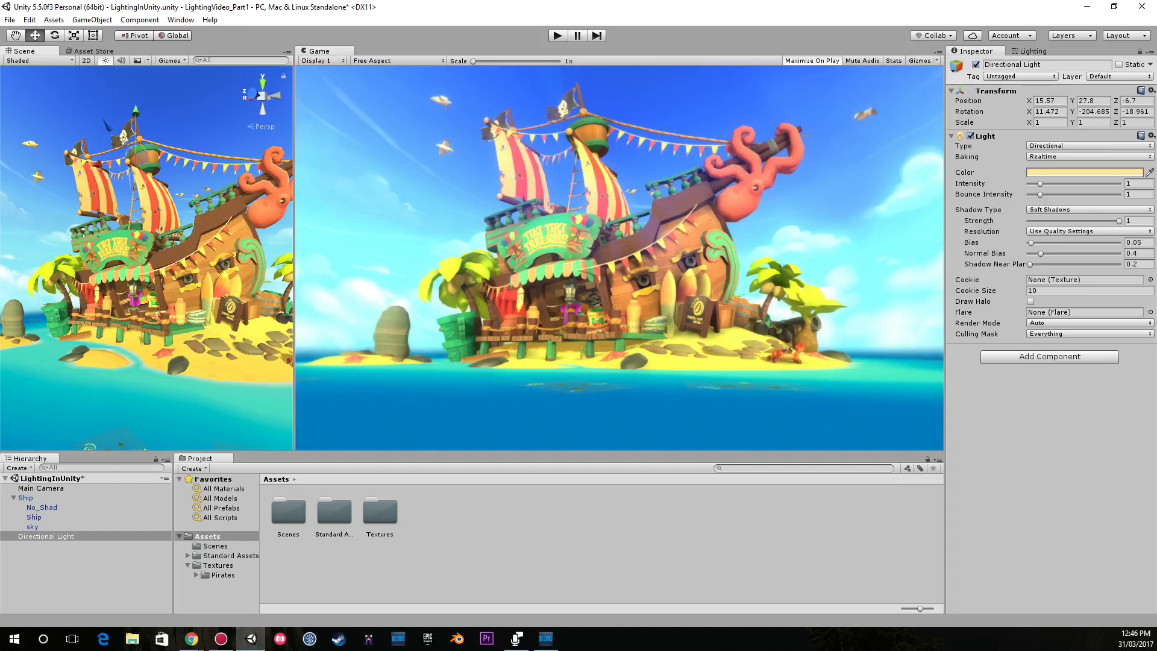
{"action": "left_click_drag", "start_coordinate": [120, 259], "coordinate": [193, 256], "text": "alt"}
{"action": "mouse_move", "coordinate": [95, 154]}
{"action": "left_mouse_down"}
{"action": "mouse_move", "coordinate": [175, 142]}
{"action": "mouse_move", "coordinate": [68, 159]}
{"action": "mouse_move", "coordinate": [124, 156]}
{"action": "mouse_move", "coordinate": [108, 159]}
{"action": "left_mouse_up"}
{"action": "left_click_drag", "start_coordinate": [149, 109], "coordinate": [150, 103]}
{"action": "key", "text": "ctrl+z"}
{"action": "key", "text": "ctrl+z"}
Step: Try moving and rotating the Main Camera in the scene, and undo both changes
{"action": "left_click", "coordinate": [41, 488]}
{"action": "right_click_drag", "start_coordinate": [151, 240], "coordinate": [162, 283]}
{"action": "left_click_drag", "start_coordinate": [117, 335], "coordinate": [122, 335]}
{"action": "key", "text": "ctrl+z"}
{"action": "right_click_drag", "start_coordinate": [176, 301], "coordinate": [129, 309]}
{"action": "key", "text": "e"}
{"action": "left_click_drag", "start_coordinate": [59, 386], "coordinate": [126, 375]}
{"action": "key", "text": "ctrl+z"}
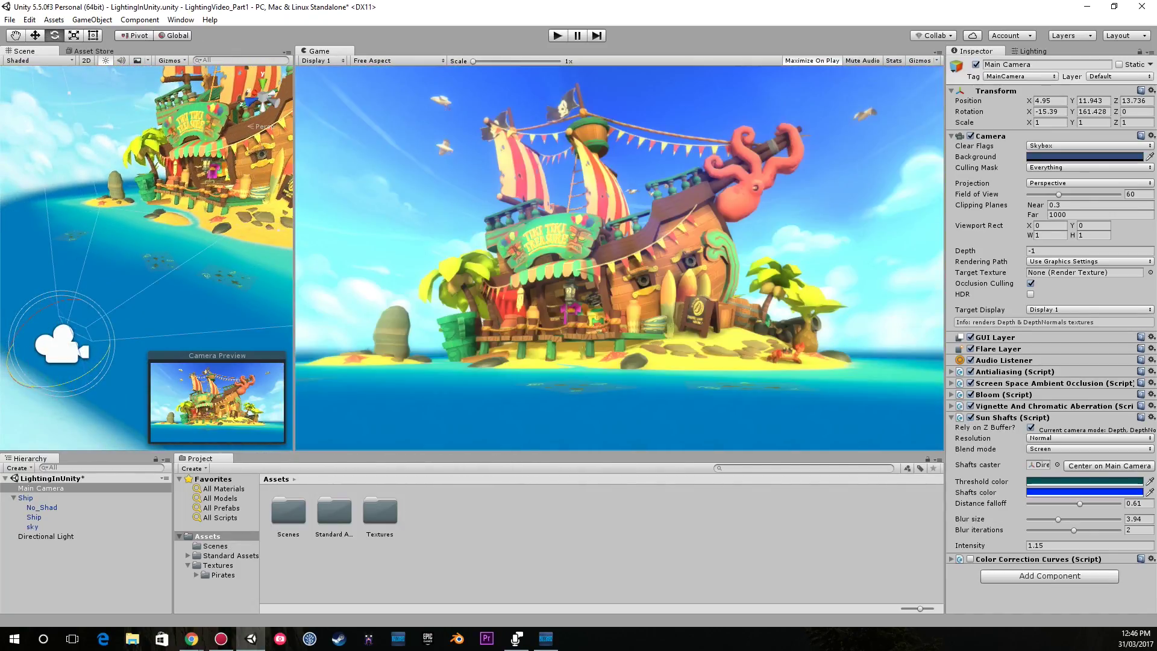
Step: Enable the Color Correction Curves effect on the Main Camera
{"action": "right_click_drag", "start_coordinate": [127, 301], "coordinate": [216, 239]}
{"action": "key", "text": "w"}
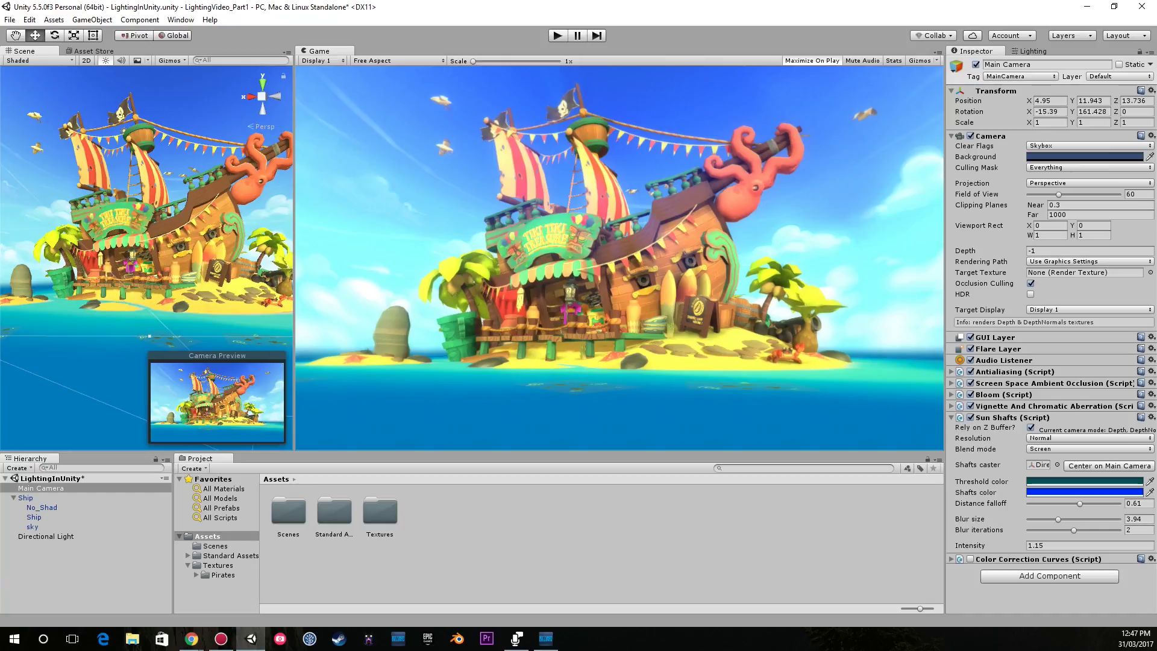
{"action": "left_click", "coordinate": [46, 535]}
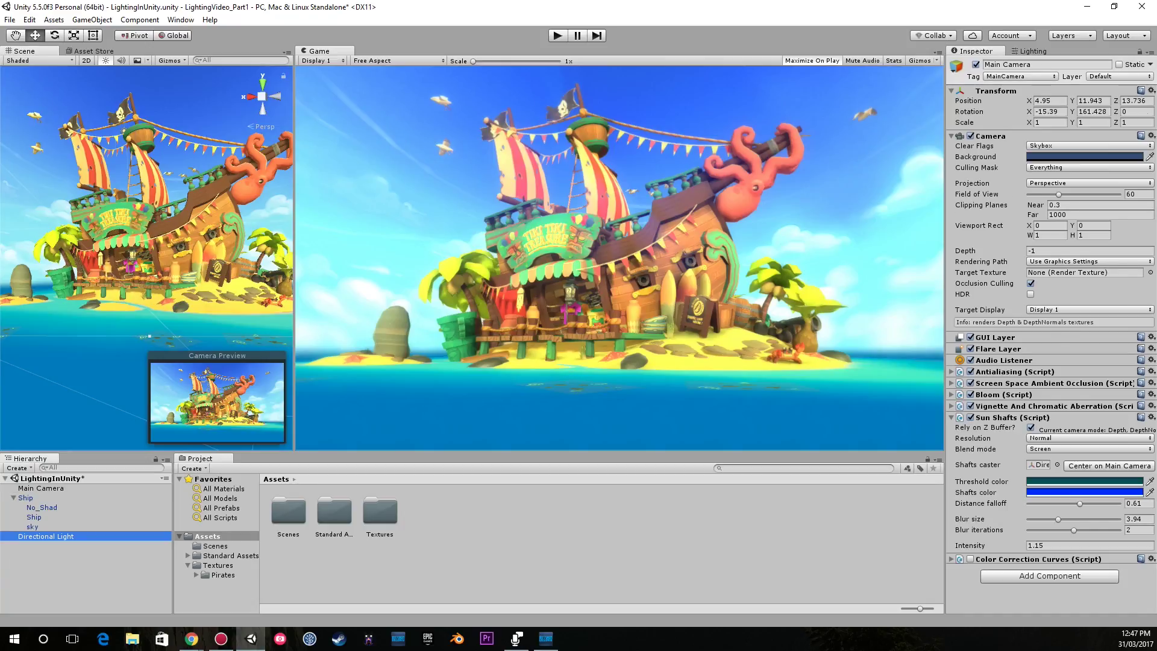
{"action": "left_click", "coordinate": [41, 488]}
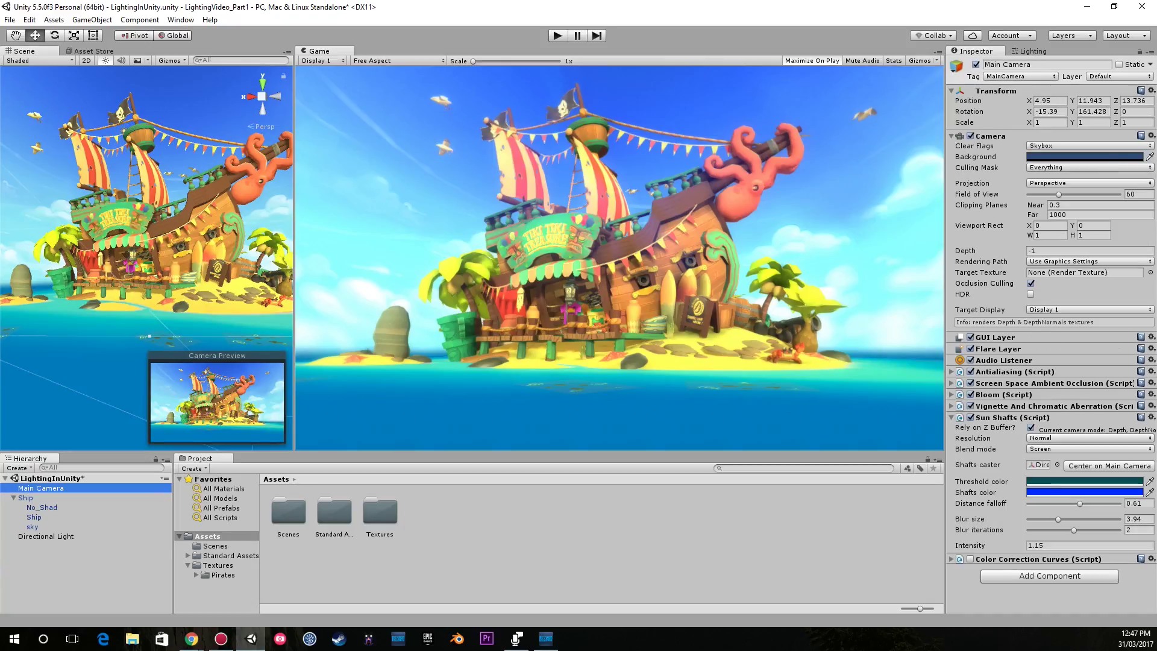
{"action": "left_click", "coordinate": [1012, 417]}
{"action": "left_click", "coordinate": [1036, 428]}
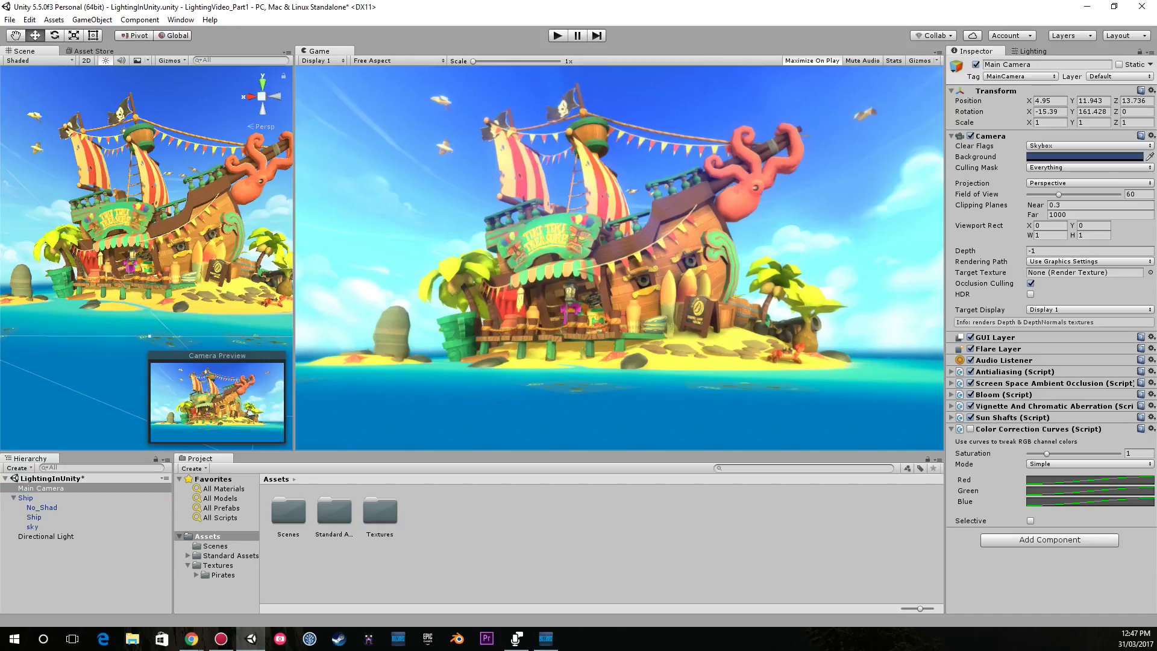
{"action": "left_click", "coordinate": [970, 428]}
Step: Boost the reds in Color Correction Curves by moving the Red curve's end key inward to about 0.85 and slightly higher
{"action": "left_click", "coordinate": [1090, 480]}
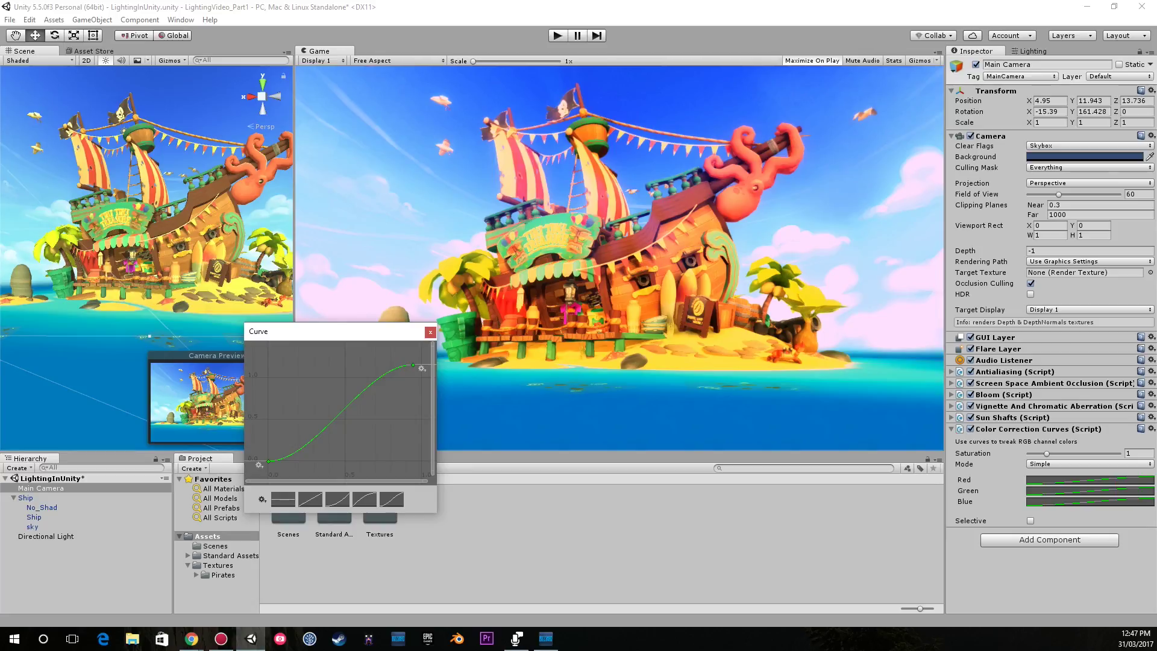
{"action": "mouse_move", "coordinate": [413, 365]}
{"action": "left_mouse_down"}
{"action": "mouse_move", "coordinate": [415, 405]}
{"action": "mouse_move", "coordinate": [415, 368]}
{"action": "mouse_move", "coordinate": [399, 358]}
{"action": "left_mouse_up"}
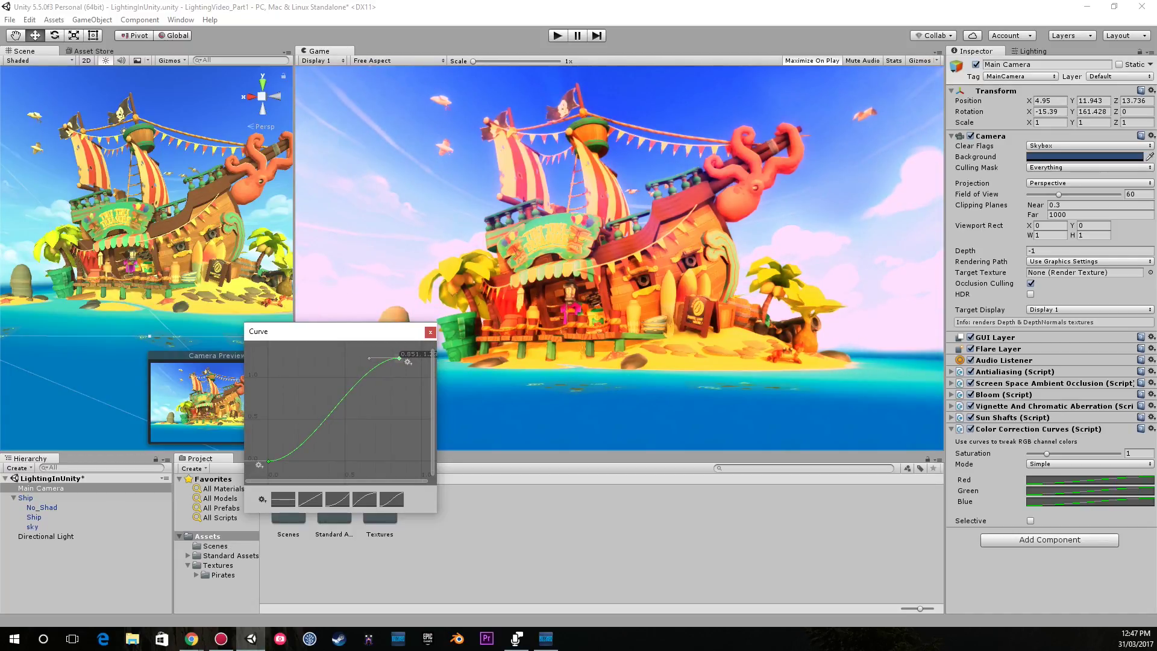
{"action": "left_click_drag", "start_coordinate": [289, 332], "coordinate": [226, 356]}
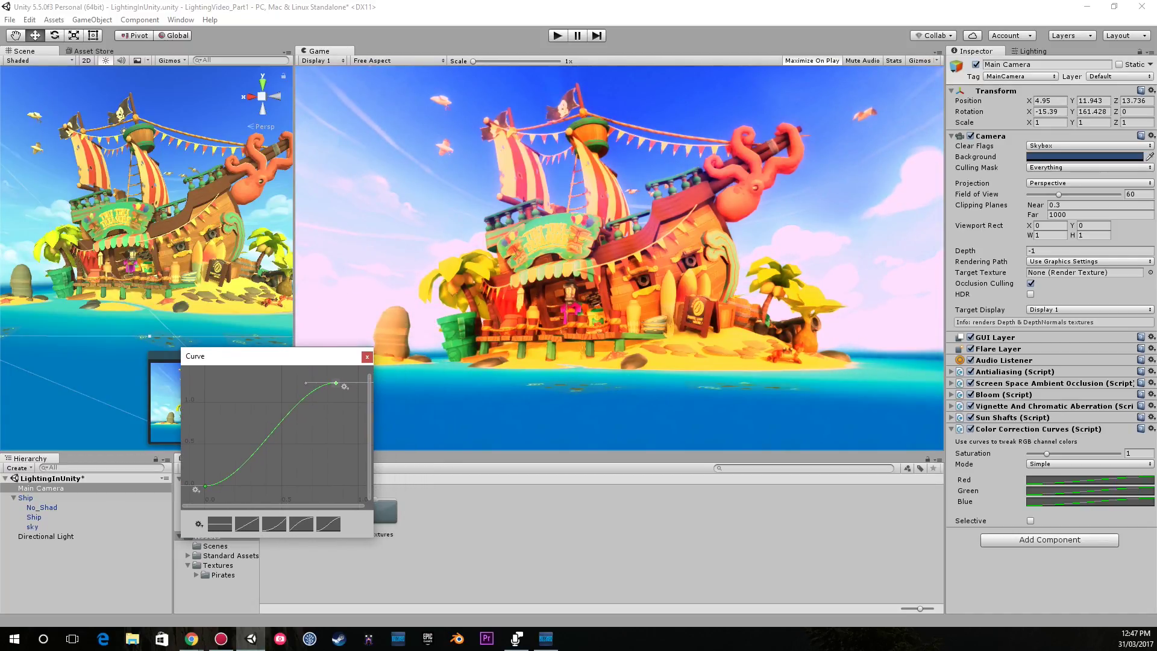
{"action": "left_click", "coordinate": [367, 356]}
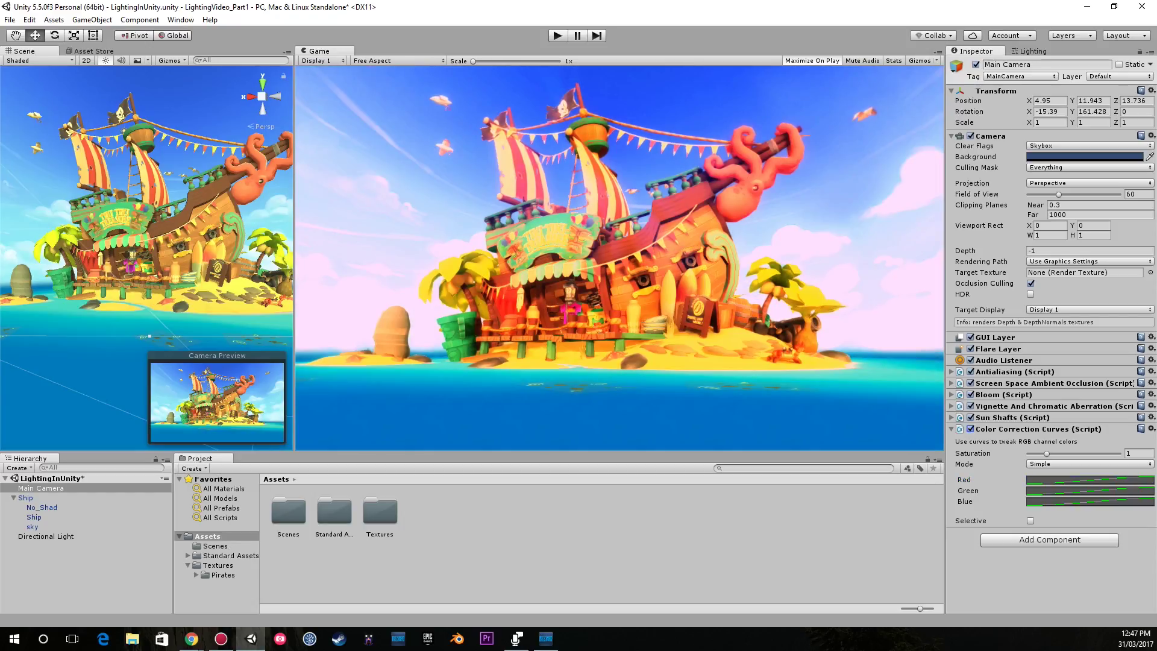
{"action": "left_click", "coordinate": [951, 429]}
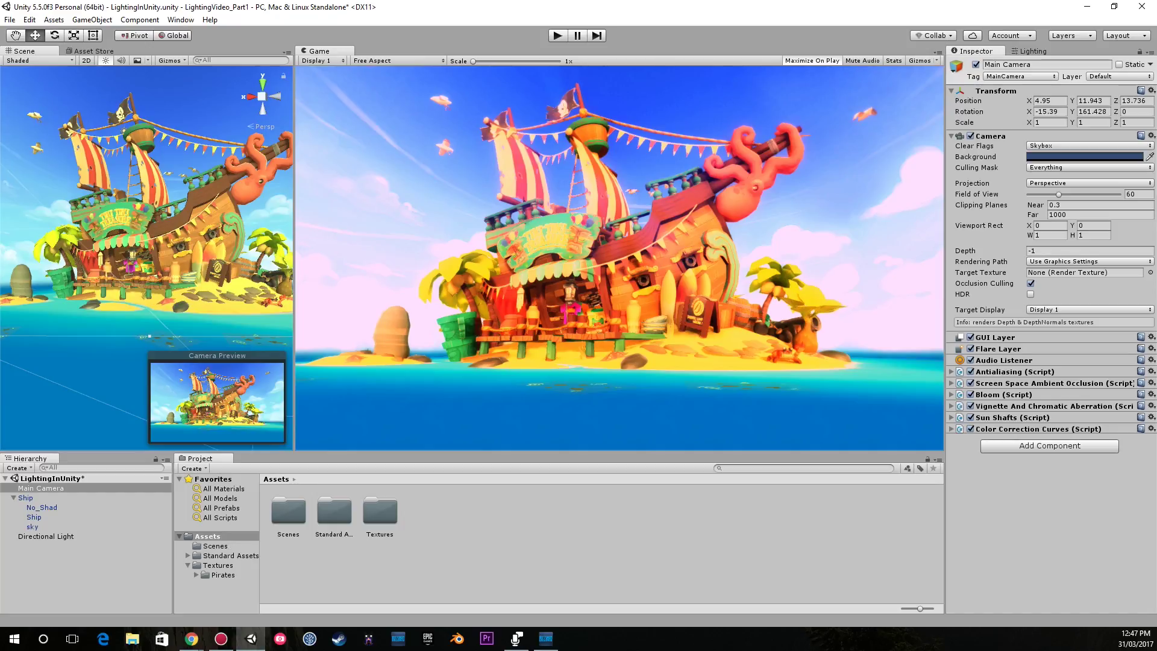
Step: Review the scene's environment lighting and global illumination settings
{"action": "right_click_drag", "start_coordinate": [146, 259], "coordinate": [144, 241]}
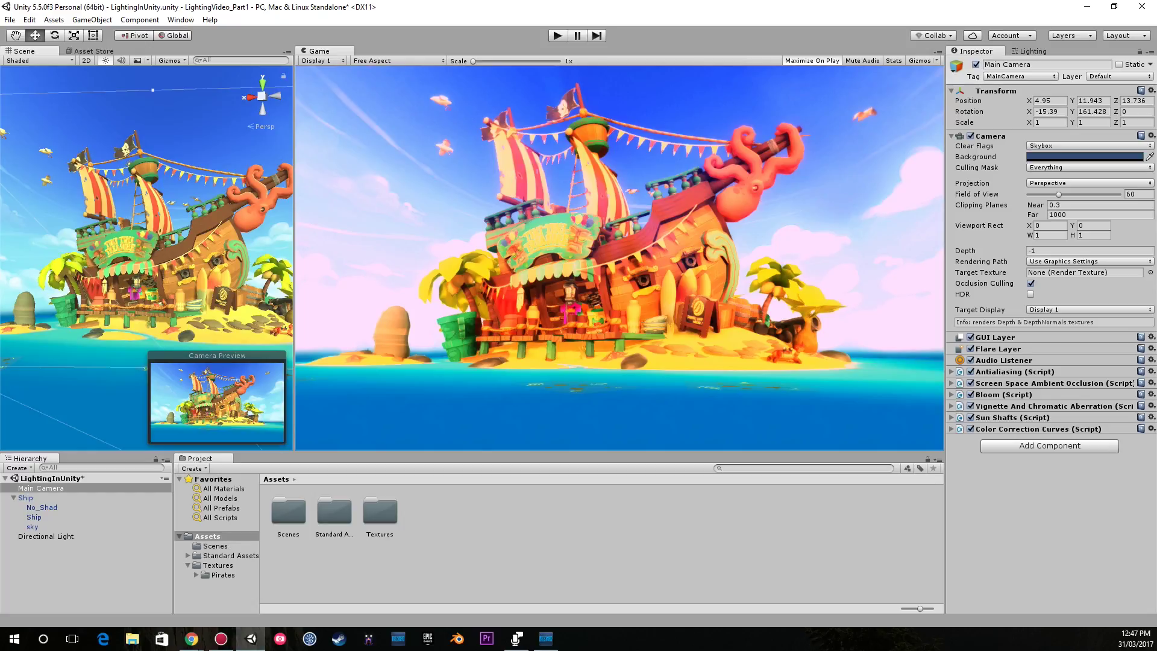
{"action": "left_click", "coordinate": [1033, 51]}
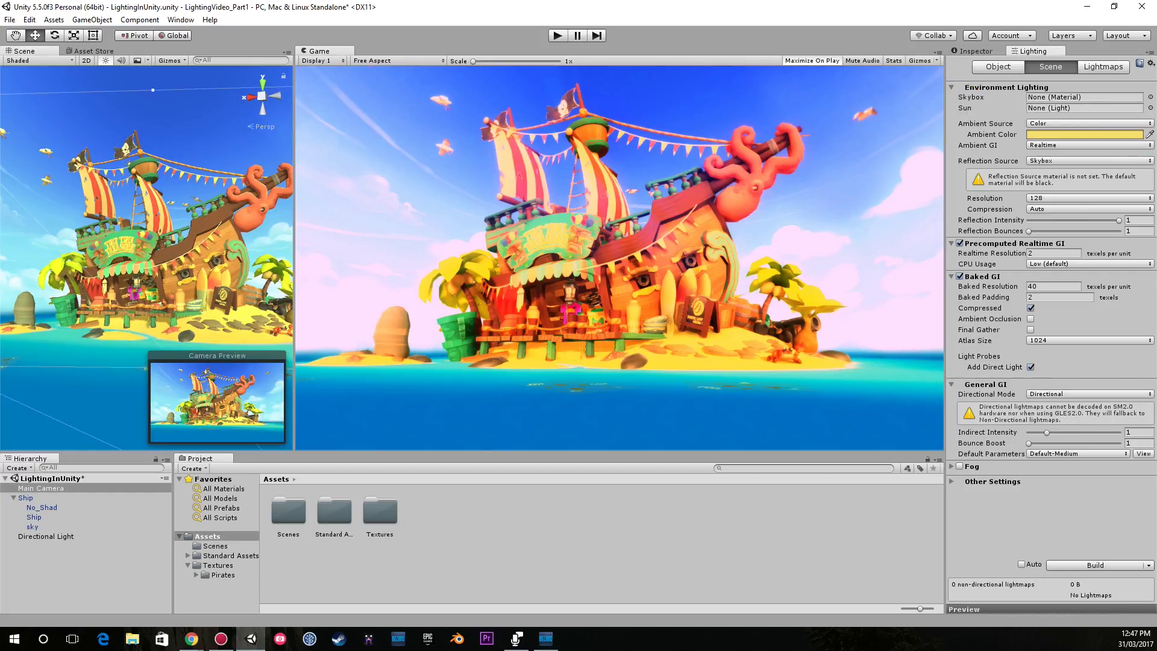
{"action": "left_click", "coordinate": [973, 51]}
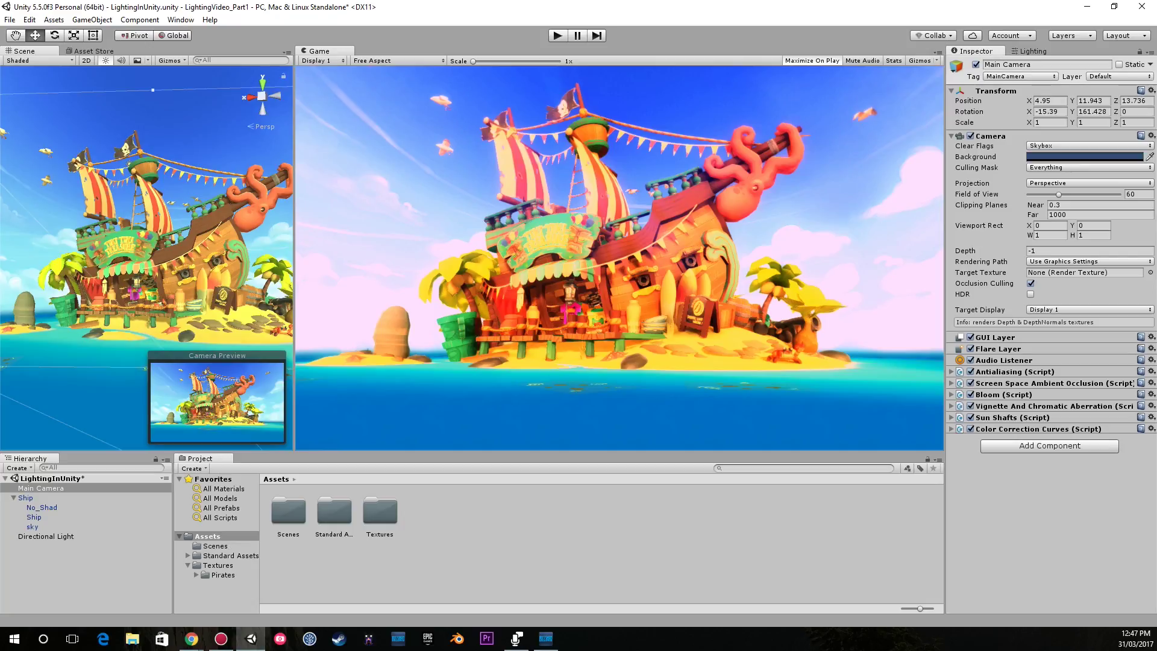
Step: Try a Smoothness of 0.881 on the Bits_Bobs material of the Ship mesh
{"action": "left_click", "coordinate": [26, 497]}
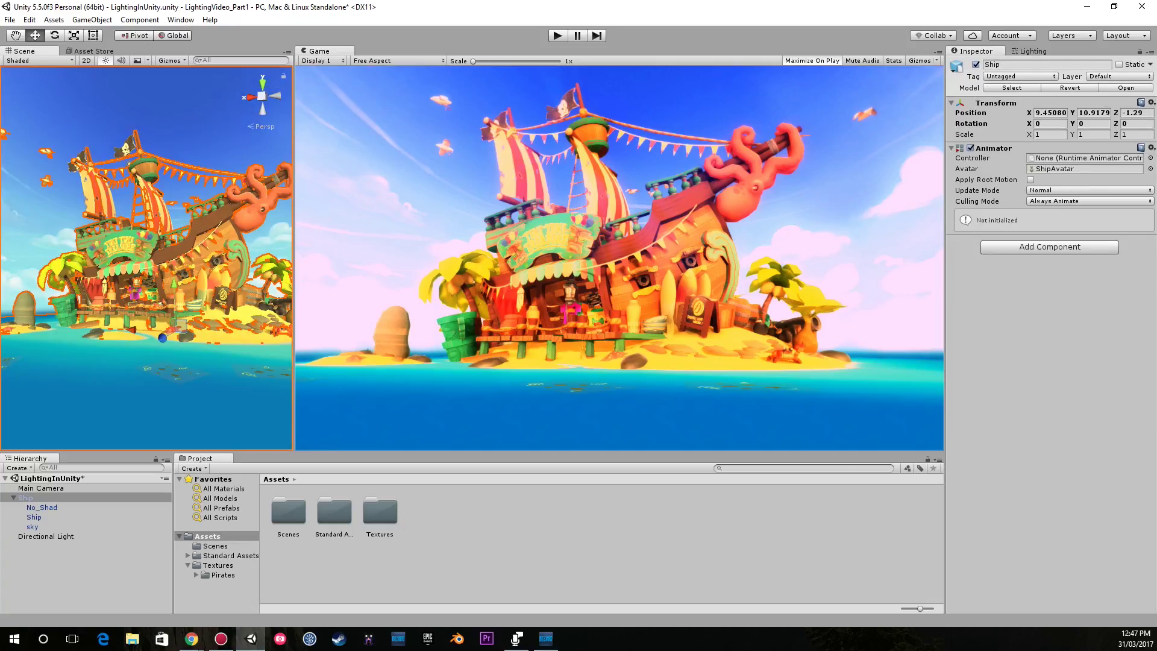
{"action": "left_click", "coordinate": [33, 517]}
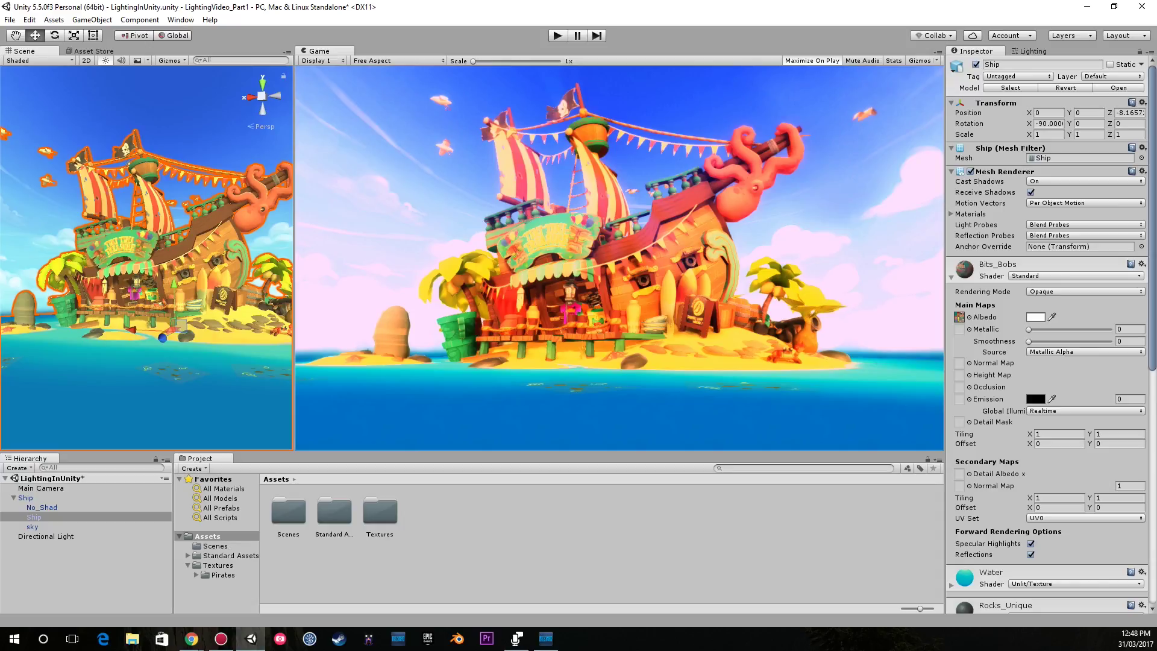
{"action": "scroll", "coordinate": [1048, 334], "scroll_direction": "down", "scroll_amount": 3}
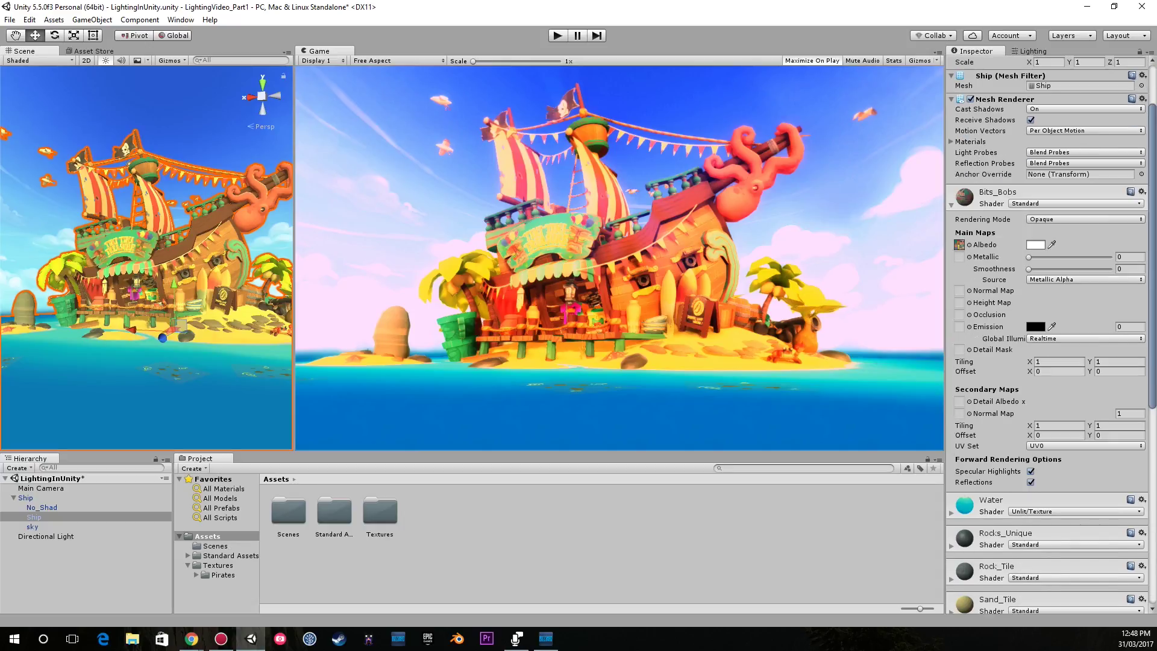
{"action": "mouse_move", "coordinate": [1028, 269]}
{"action": "left_mouse_down"}
{"action": "mouse_move", "coordinate": [1078, 270]}
{"action": "mouse_move", "coordinate": [1026, 270]}
{"action": "left_mouse_up"}
{"action": "scroll", "coordinate": [1028, 272], "scroll_direction": "up", "scroll_amount": 1}
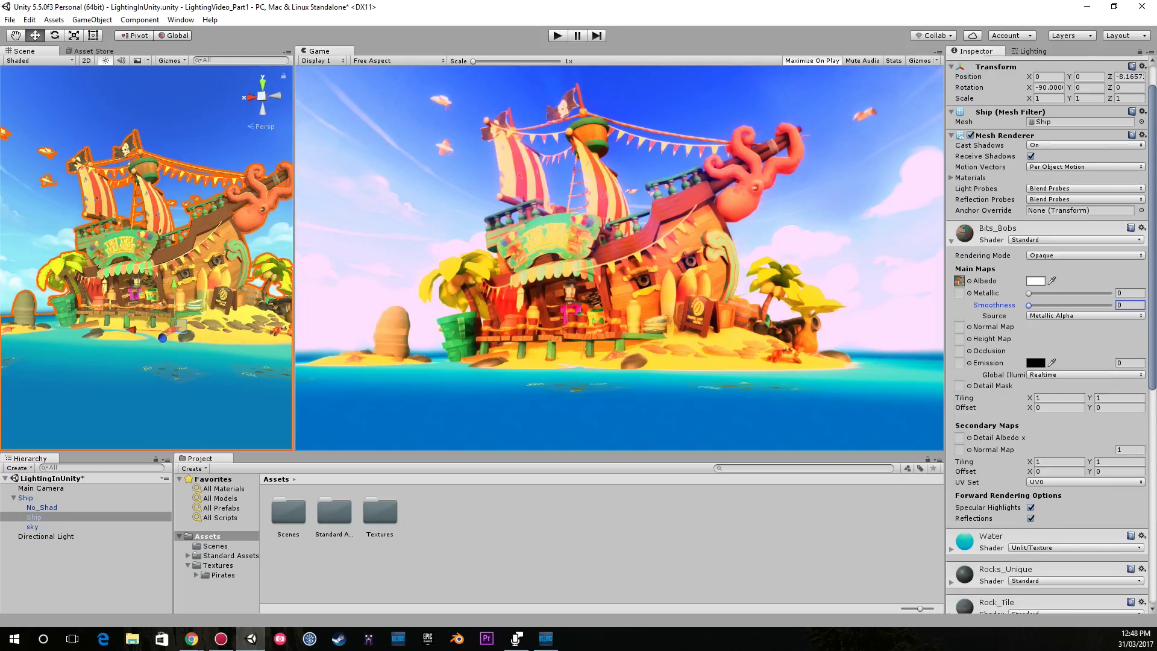
{"action": "left_click_drag", "start_coordinate": [1028, 306], "coordinate": [1100, 305]}
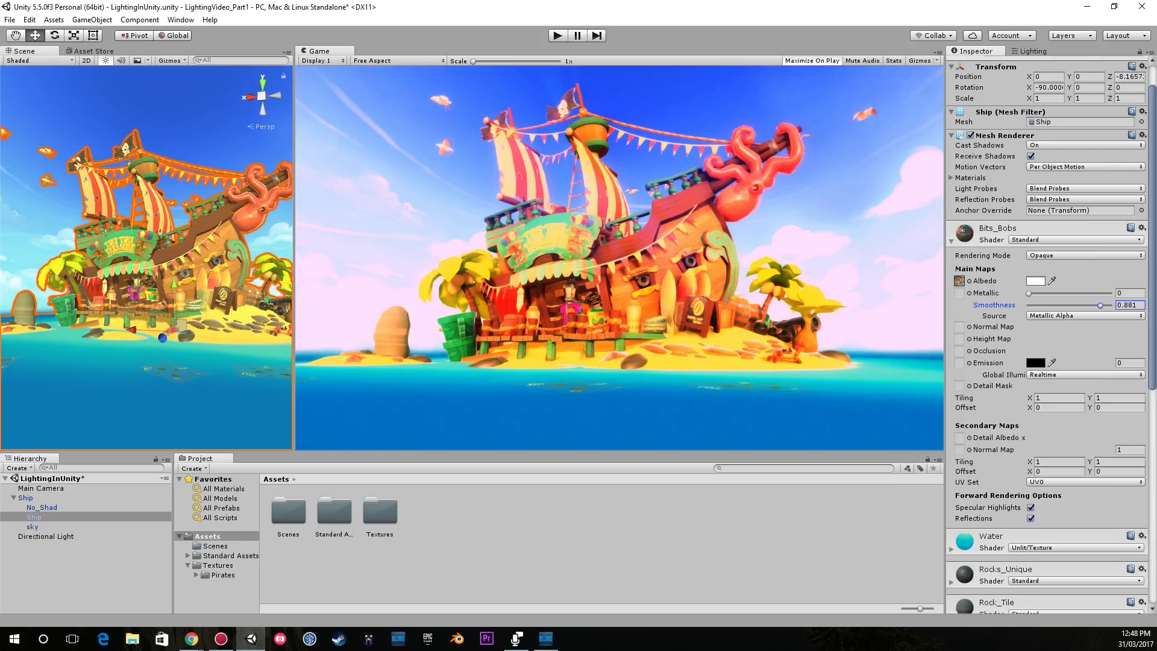
Step: Try the Toon/Lit shader on the Bits_Bobs material twice, switching back to the Standard shader each time
{"action": "left_click", "coordinate": [1075, 239]}
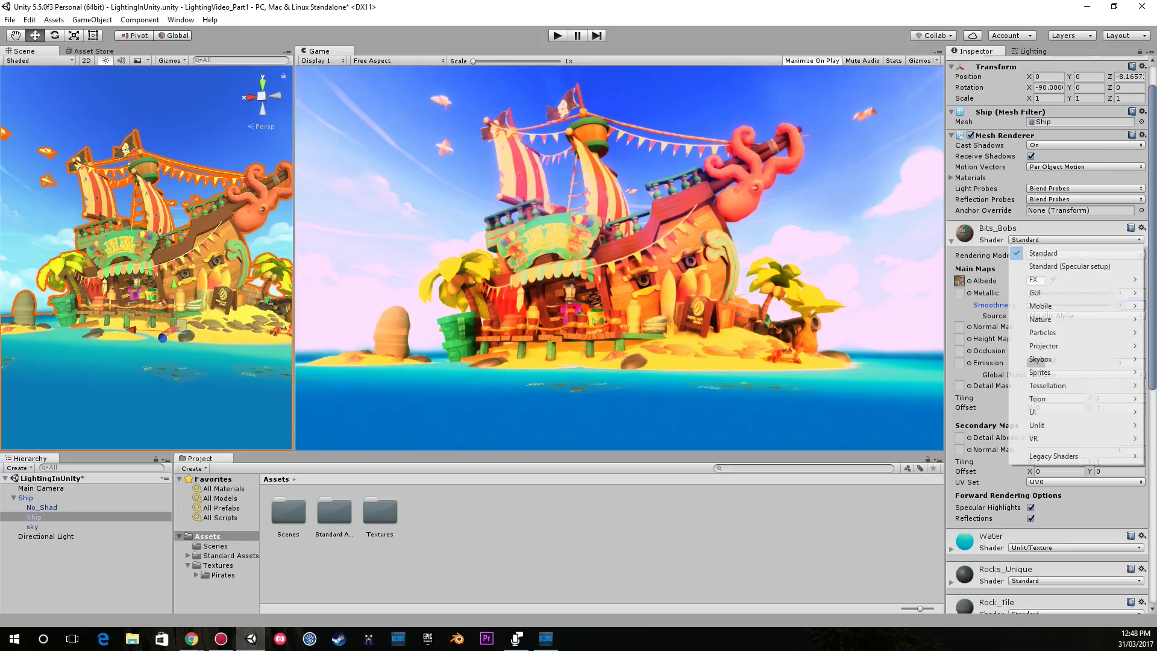
{"action": "mouse_move", "coordinate": [1048, 398]}
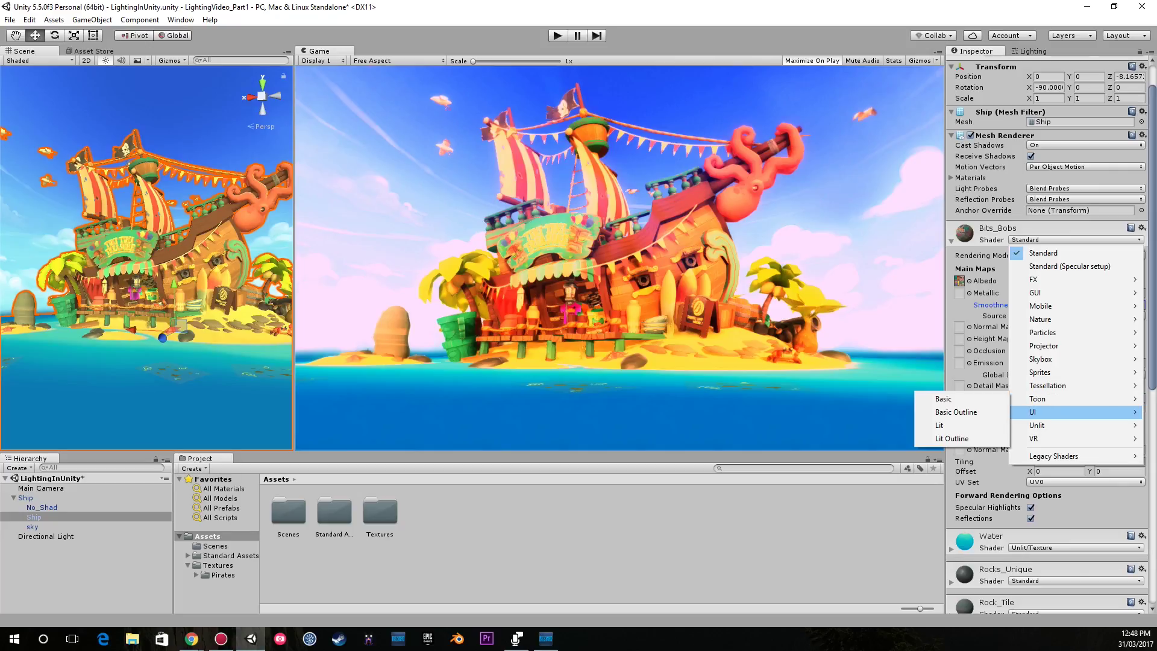
{"action": "left_click", "coordinate": [949, 425]}
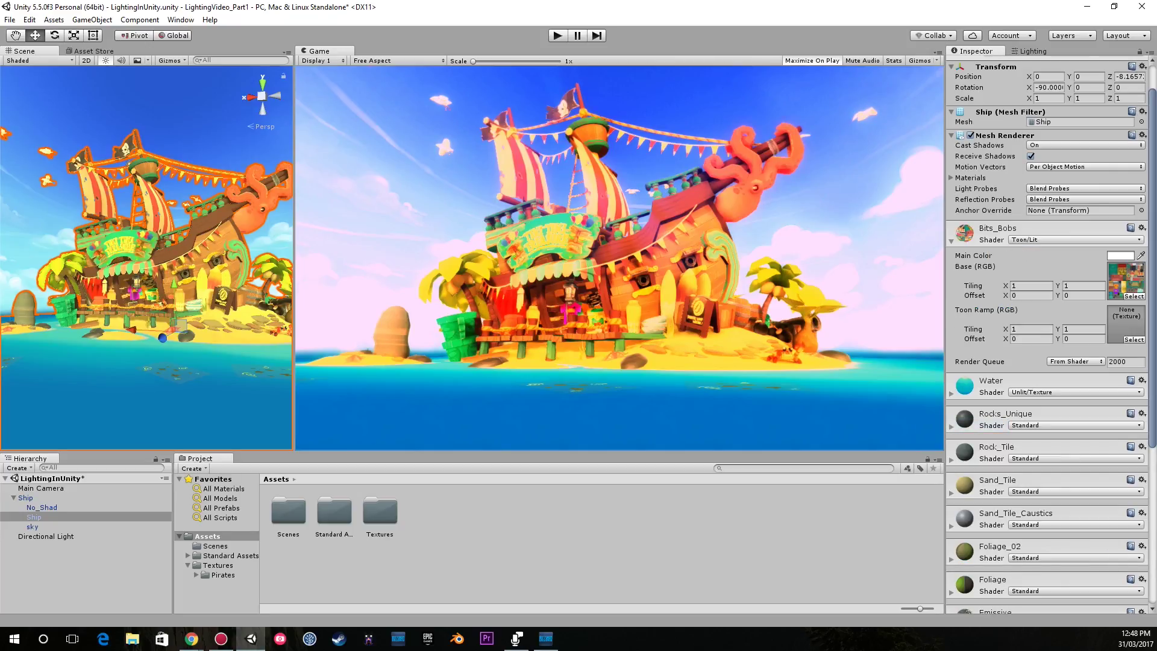
{"action": "left_click", "coordinate": [1076, 239]}
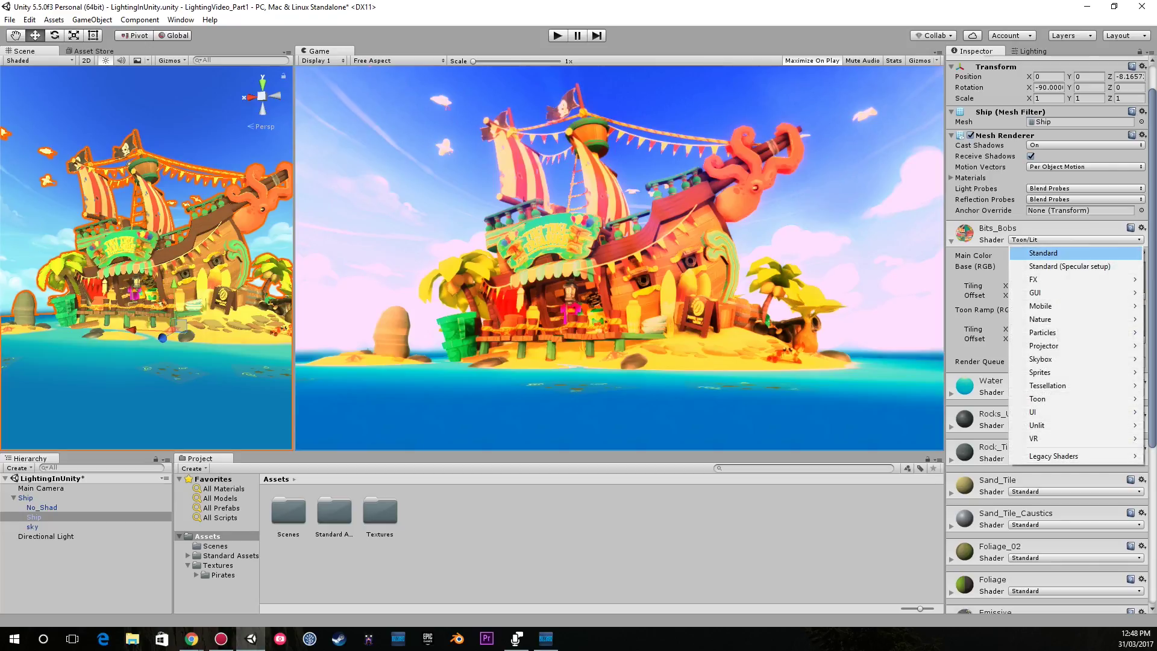
{"action": "left_click", "coordinate": [1043, 252]}
{"action": "left_click", "coordinate": [1076, 239]}
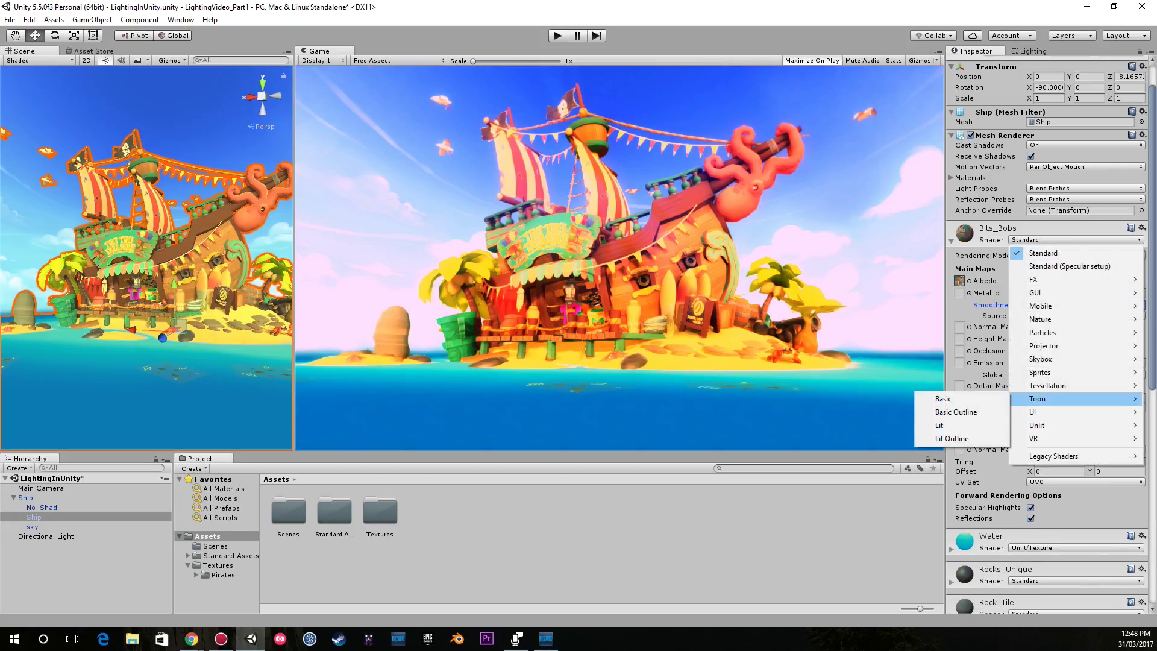
{"action": "left_click", "coordinate": [949, 425]}
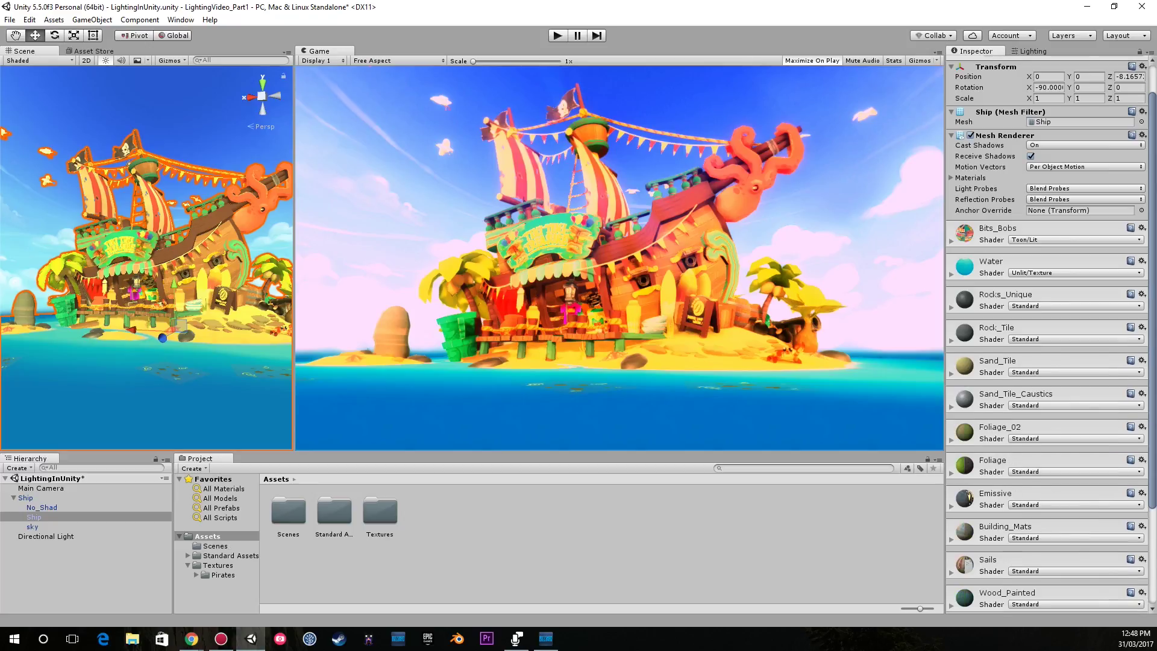
{"action": "left_click", "coordinate": [1075, 239]}
{"action": "left_click", "coordinate": [1043, 252]}
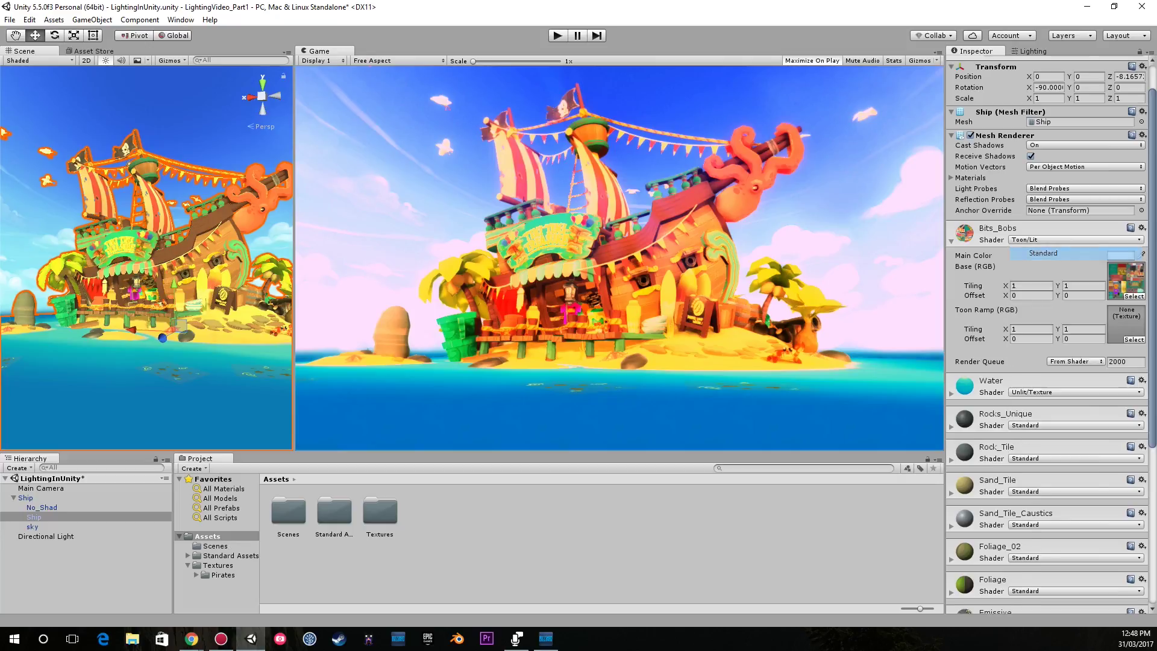
Step: Try a Smoothness of 1 on the Bits_Bobs material and set it back to 0
{"action": "left_click_drag", "start_coordinate": [1028, 305], "coordinate": [1111, 305]}
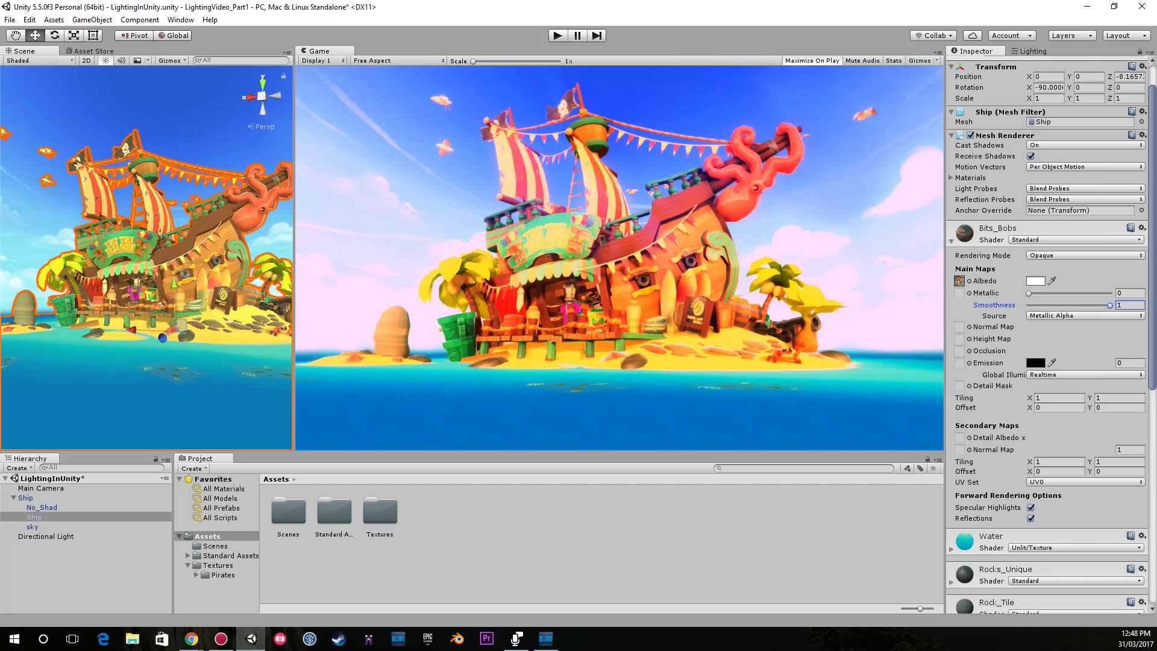
{"action": "mouse_move", "coordinate": [1110, 305]}
{"action": "left_mouse_down"}
{"action": "mouse_move", "coordinate": [1064, 305]}
{"action": "mouse_move", "coordinate": [1110, 305]}
{"action": "left_mouse_up"}
{"action": "left_click", "coordinate": [951, 241]}
{"action": "scroll", "coordinate": [988, 241], "scroll_direction": "up", "scroll_amount": 1}
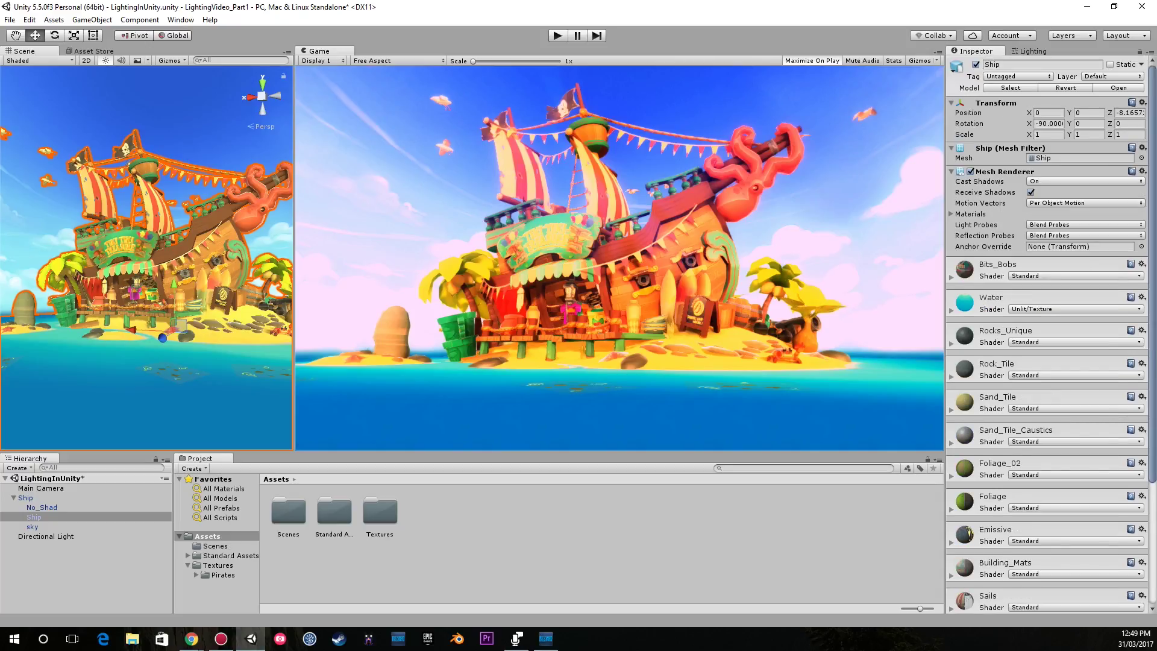
{"action": "left_click", "coordinate": [951, 277]}
{"action": "left_click_drag", "start_coordinate": [1110, 342], "coordinate": [1028, 342]}
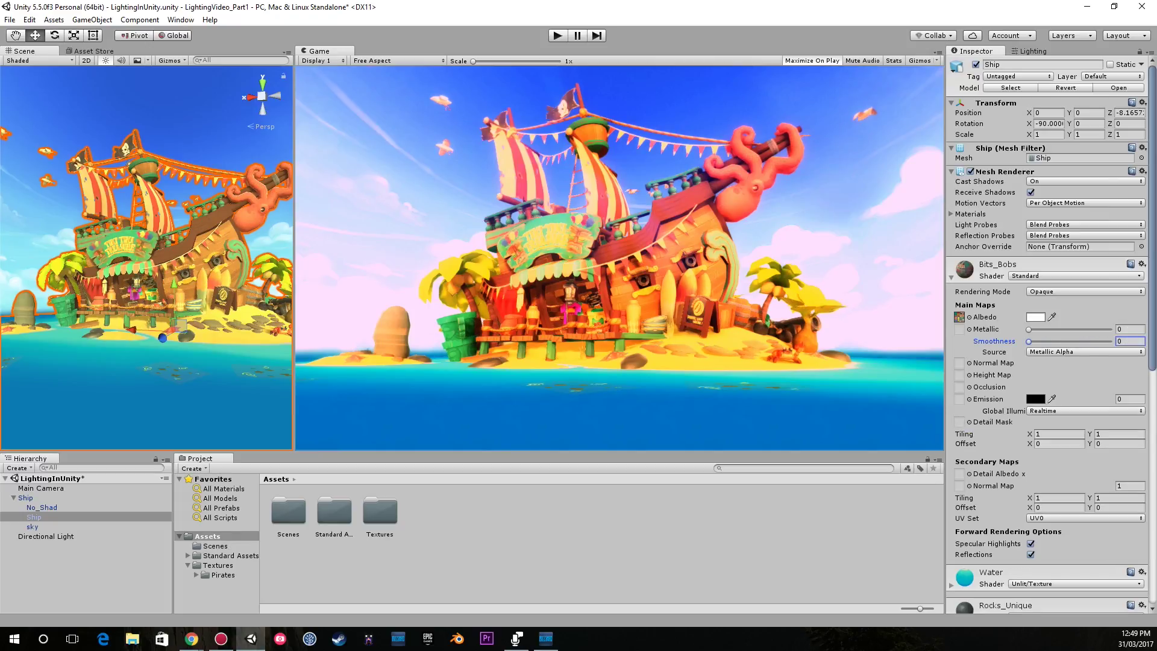
Step: Turn off Precomputed Realtime GI and Baked GI in the scene's lighting settings
{"action": "left_click", "coordinate": [1032, 51]}
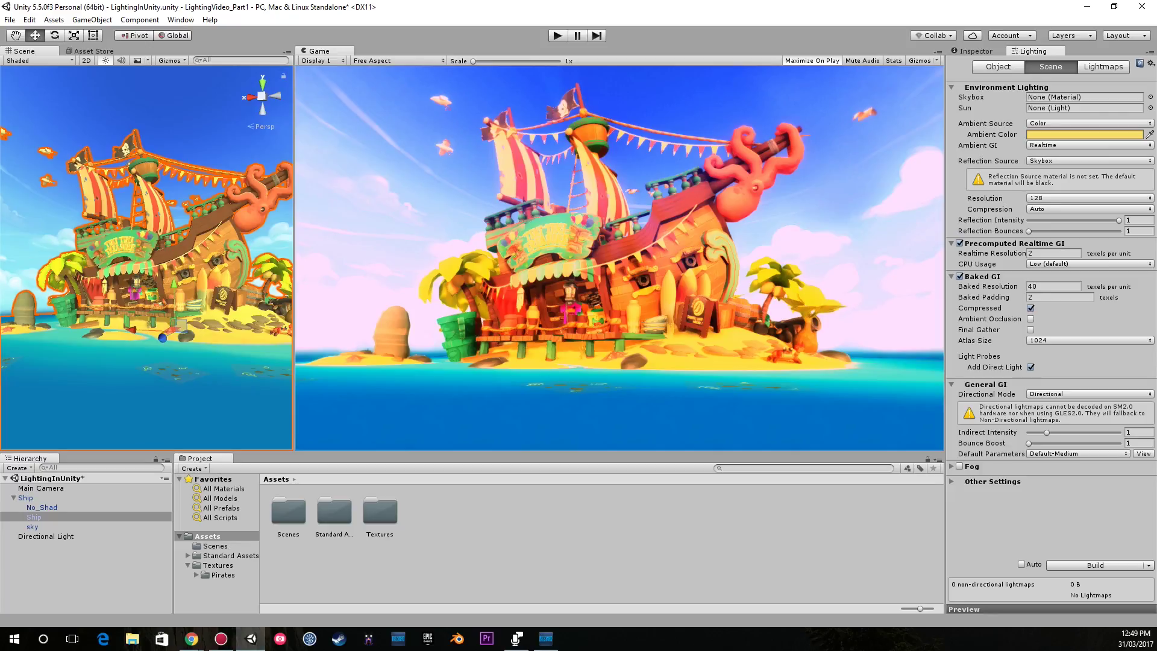
{"action": "left_click", "coordinate": [959, 243]}
{"action": "left_click", "coordinate": [959, 277]}
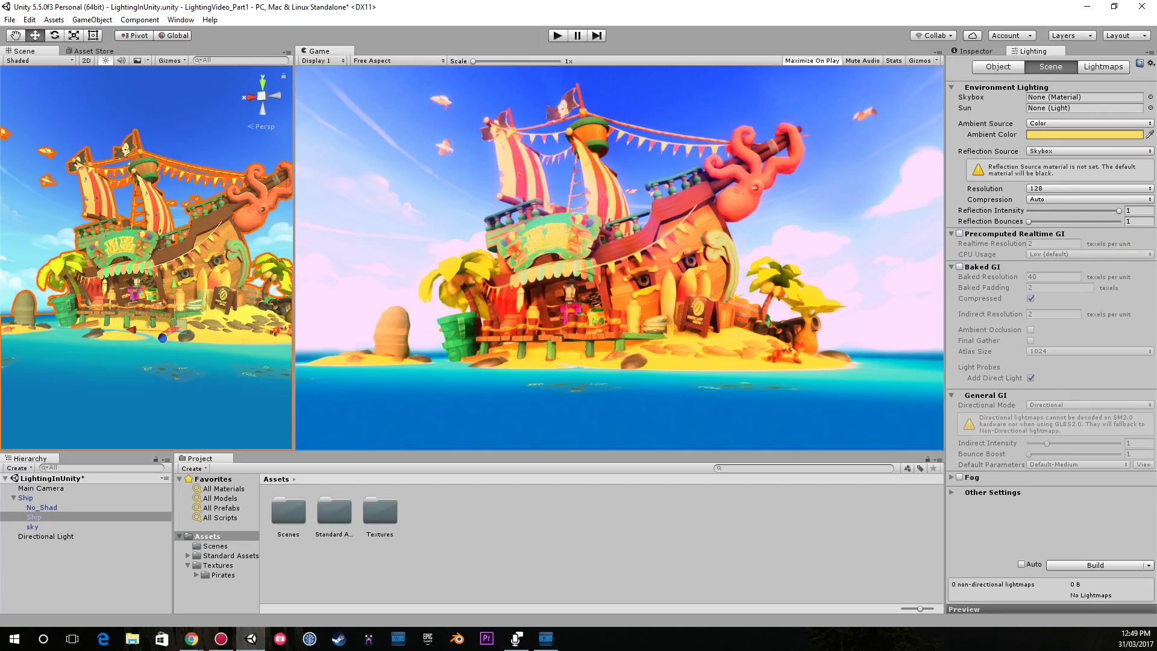
{"action": "left_click", "coordinate": [975, 51]}
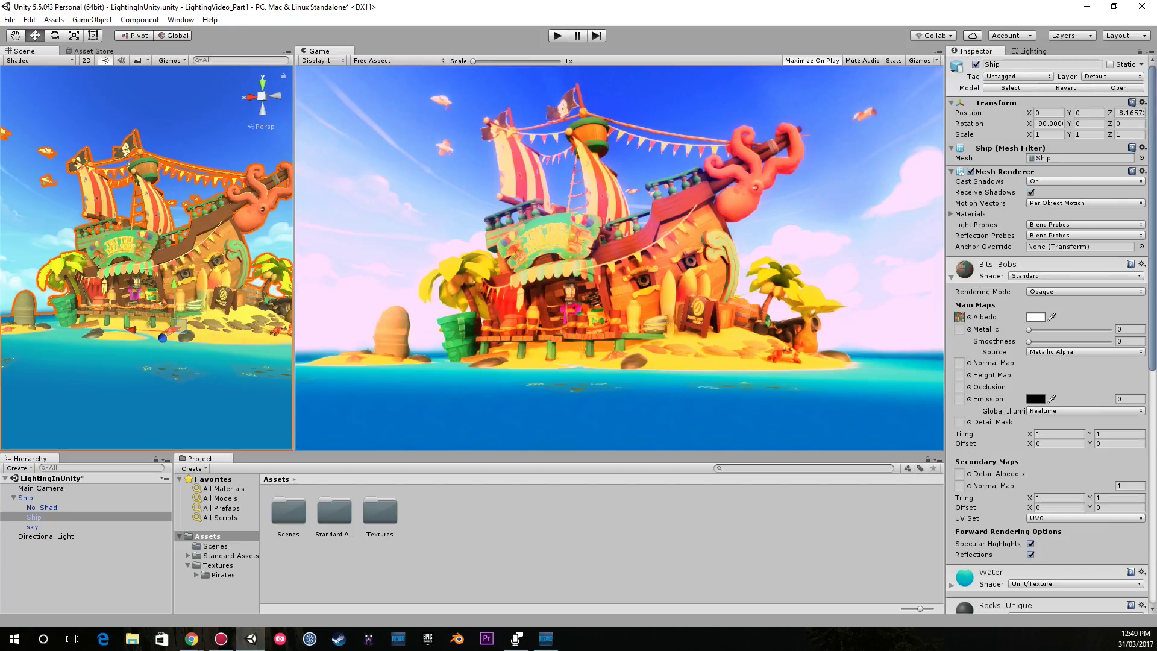
Step: Try Toon/Lit on Bits_Bobs while looking through the ship's other materials, and restore its Standard shader
{"action": "left_click", "coordinate": [1076, 276]}
{"action": "mouse_move", "coordinate": [1037, 435]}
{"action": "left_click", "coordinate": [952, 462]}
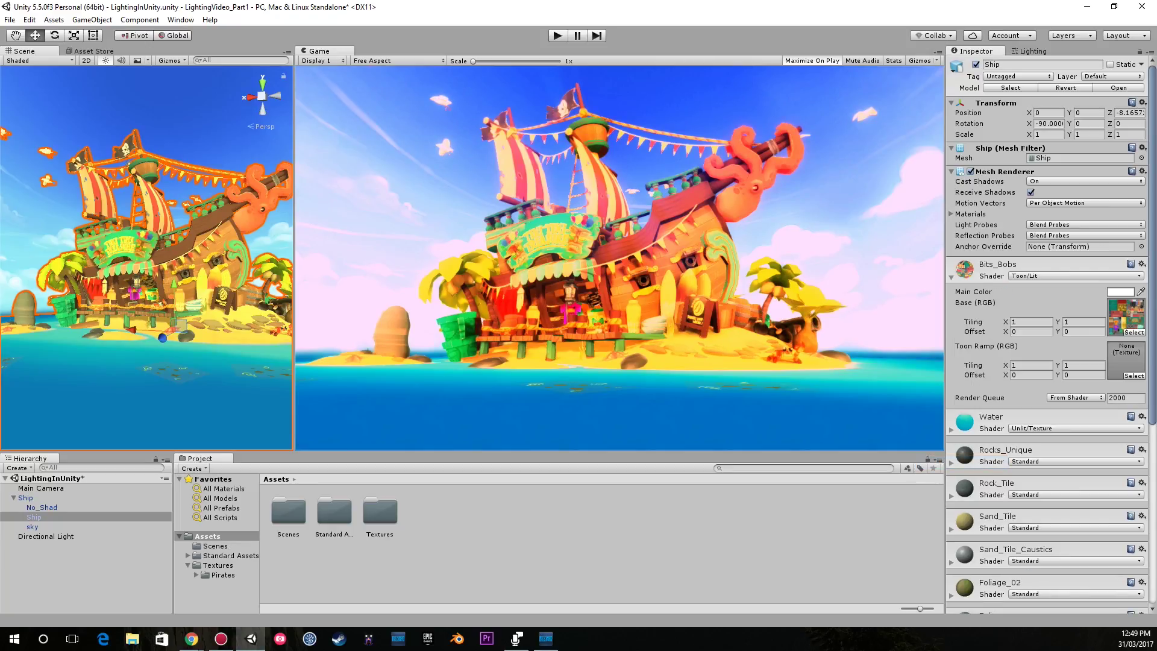
{"action": "scroll", "coordinate": [1048, 334], "scroll_direction": "down", "scroll_amount": 10}
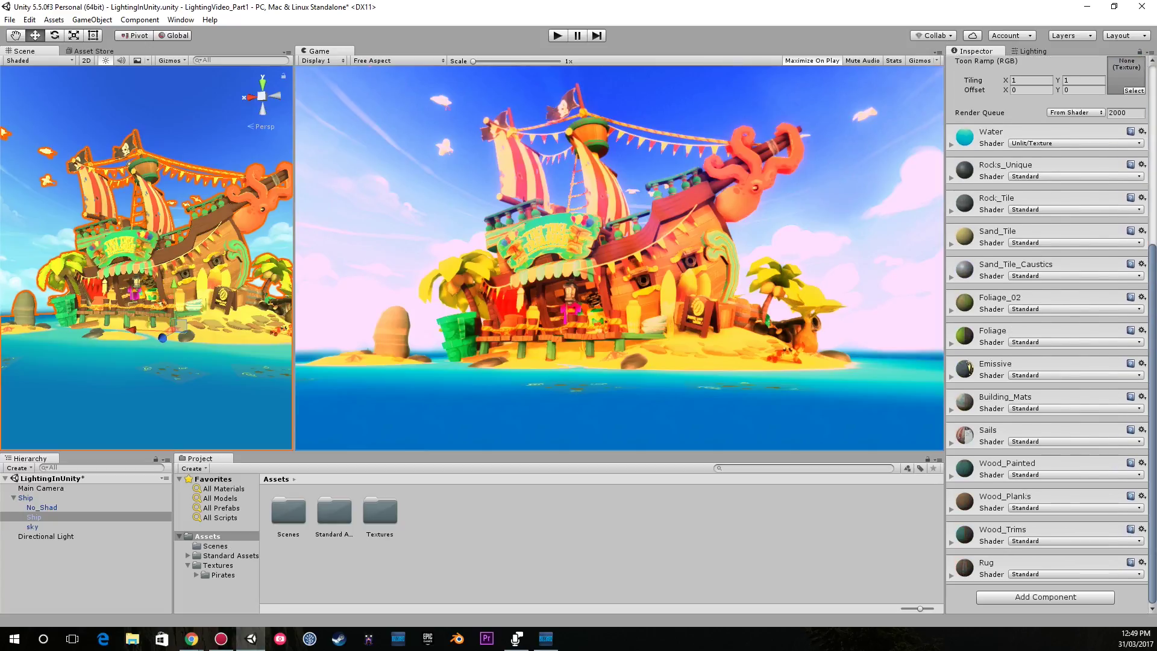
{"action": "scroll", "coordinate": [1051, 334], "scroll_direction": "up", "scroll_amount": 6}
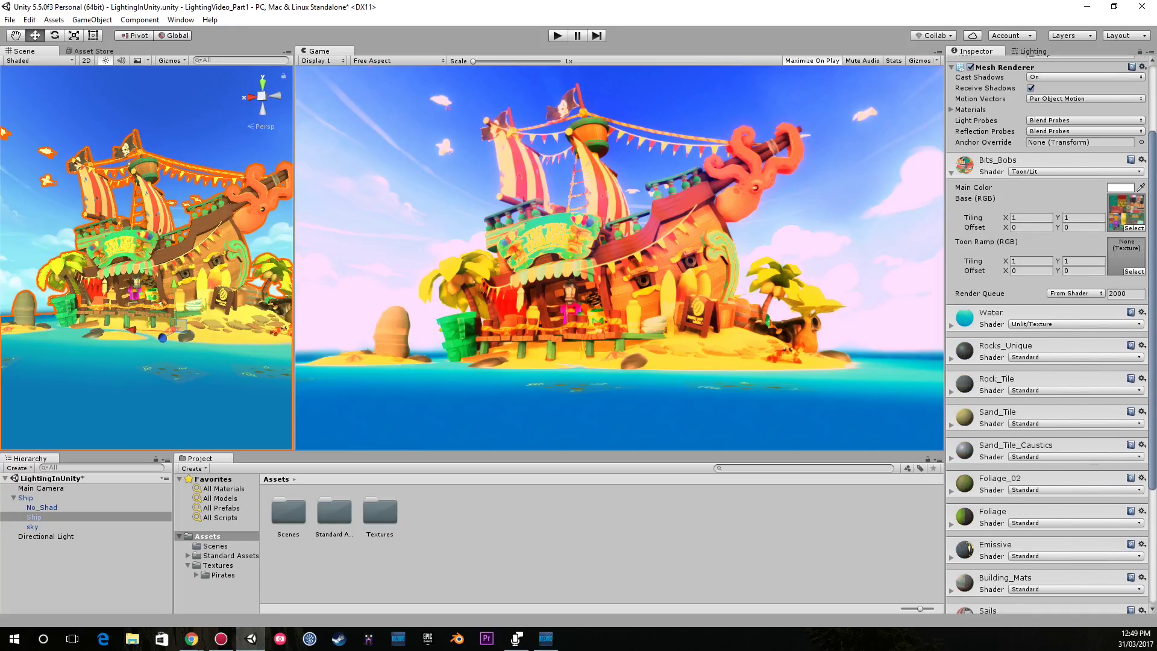
{"action": "scroll", "coordinate": [1051, 334], "scroll_direction": "up", "scroll_amount": 3}
{"action": "left_click", "coordinate": [1074, 275]}
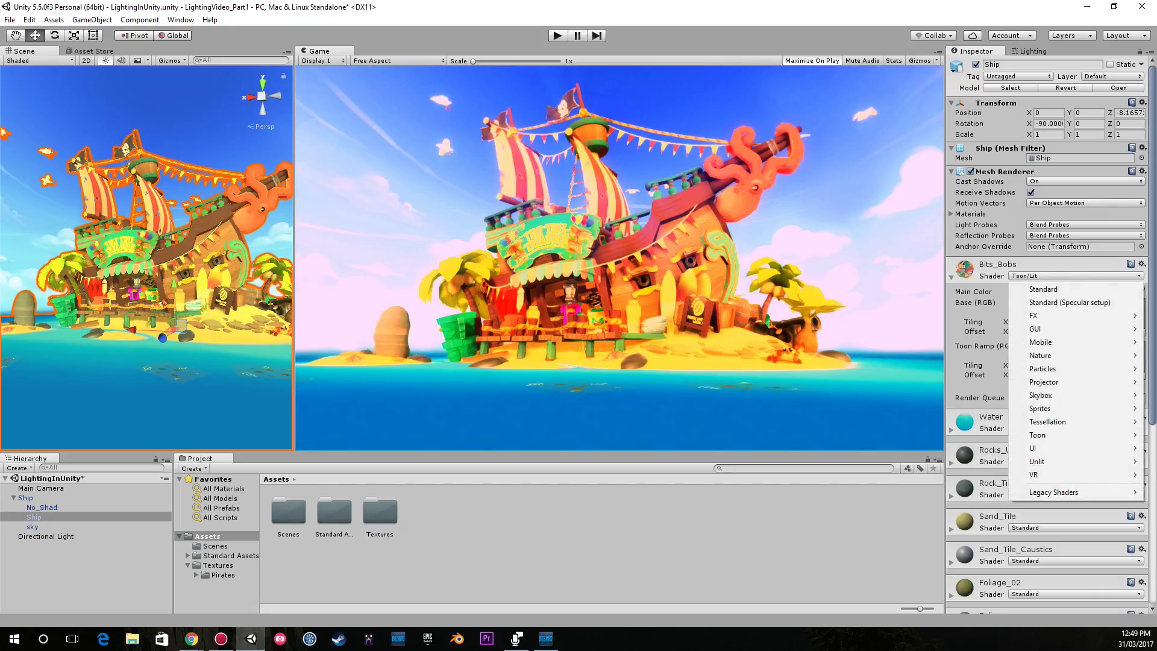
{"action": "left_click", "coordinate": [988, 292]}
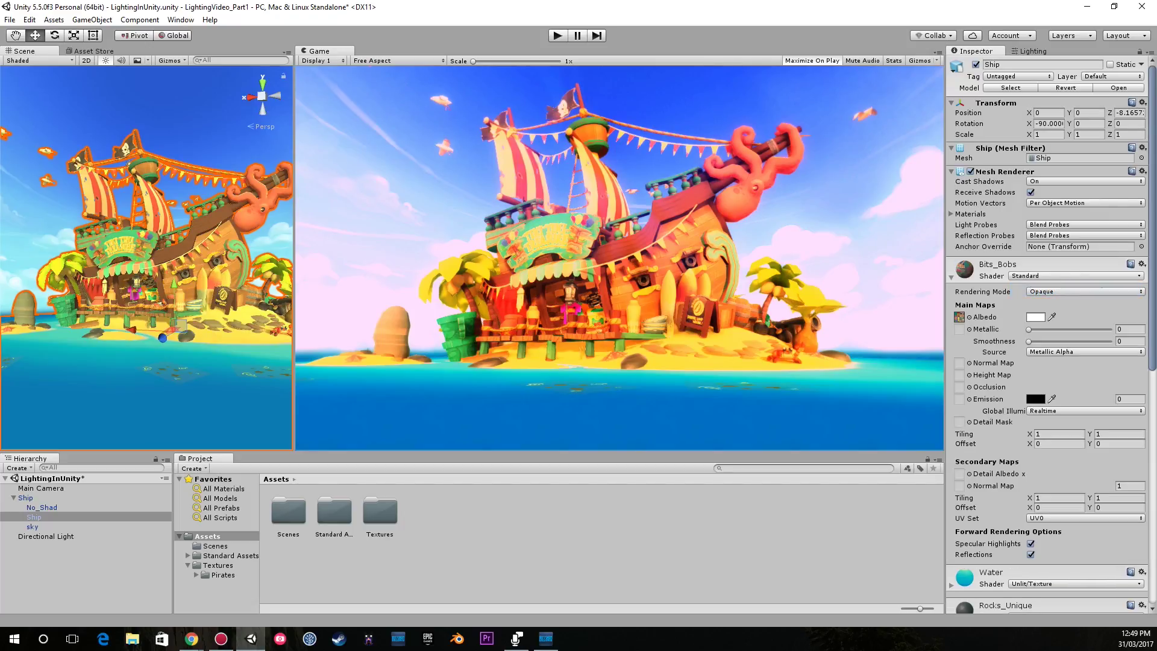
Step: Change the scene's ambient color from the yellow hue to a light sky blue
{"action": "right_click_drag", "start_coordinate": [199, 259], "coordinate": [208, 274]}
{"action": "left_click_drag", "start_coordinate": [294, 265], "coordinate": [355, 265]}
{"action": "right_click_drag", "start_coordinate": [265, 259], "coordinate": [228, 223]}
{"action": "right_click_drag", "start_coordinate": [194, 184], "coordinate": [156, 115]}
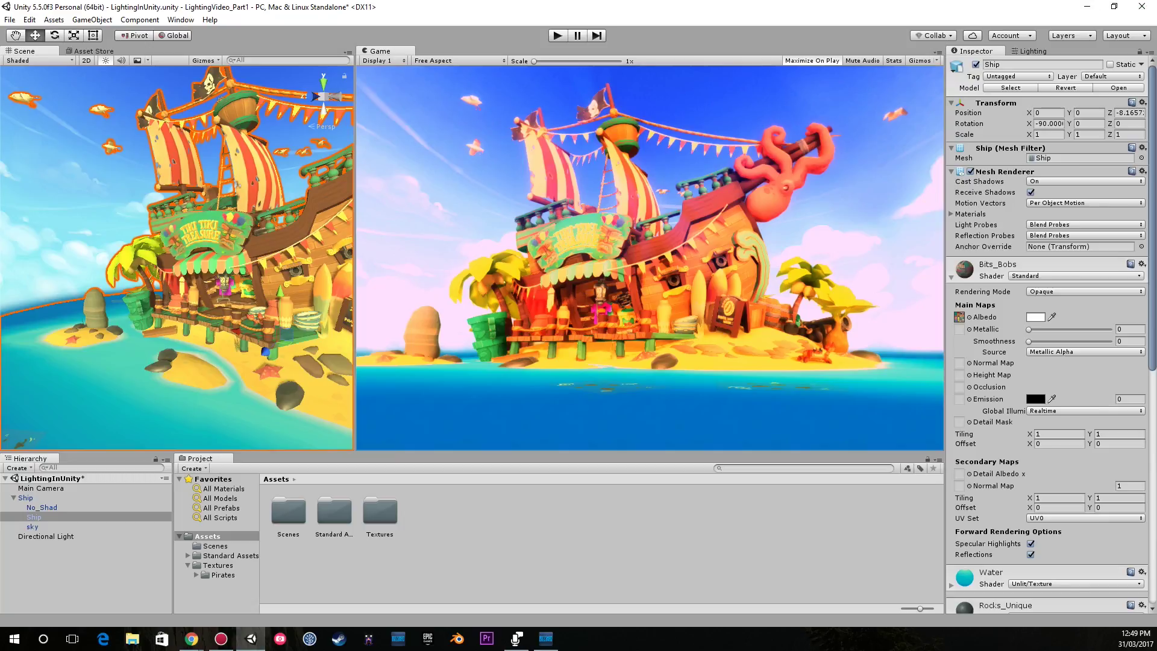
{"action": "left_click", "coordinate": [1033, 51]}
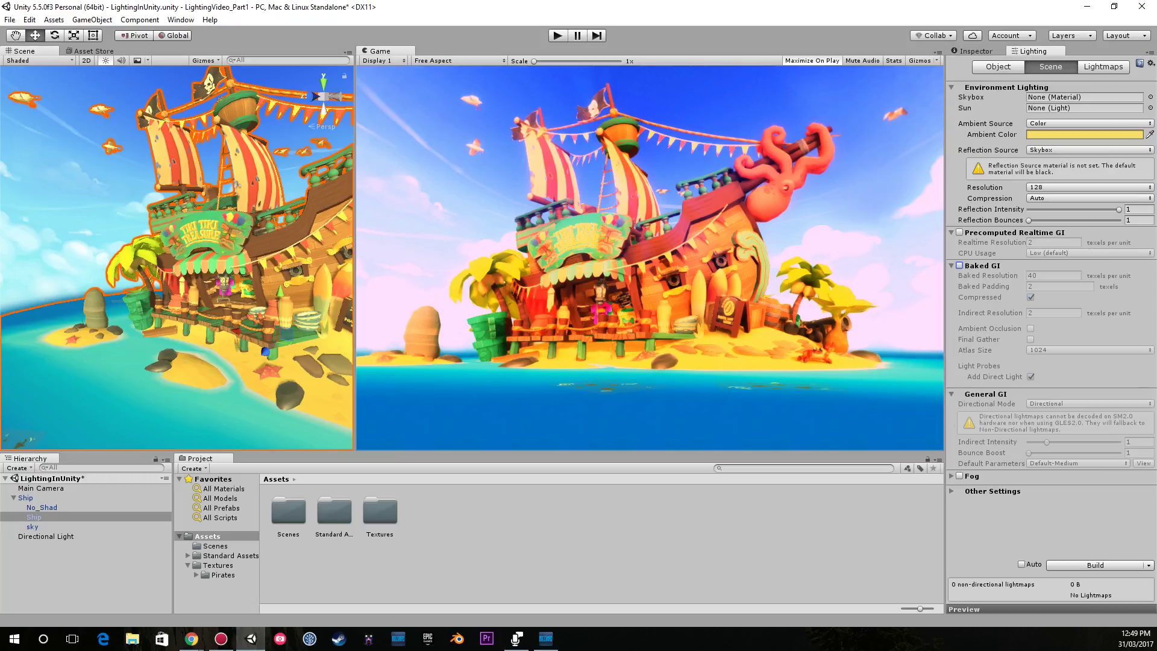
{"action": "left_click", "coordinate": [45, 536]}
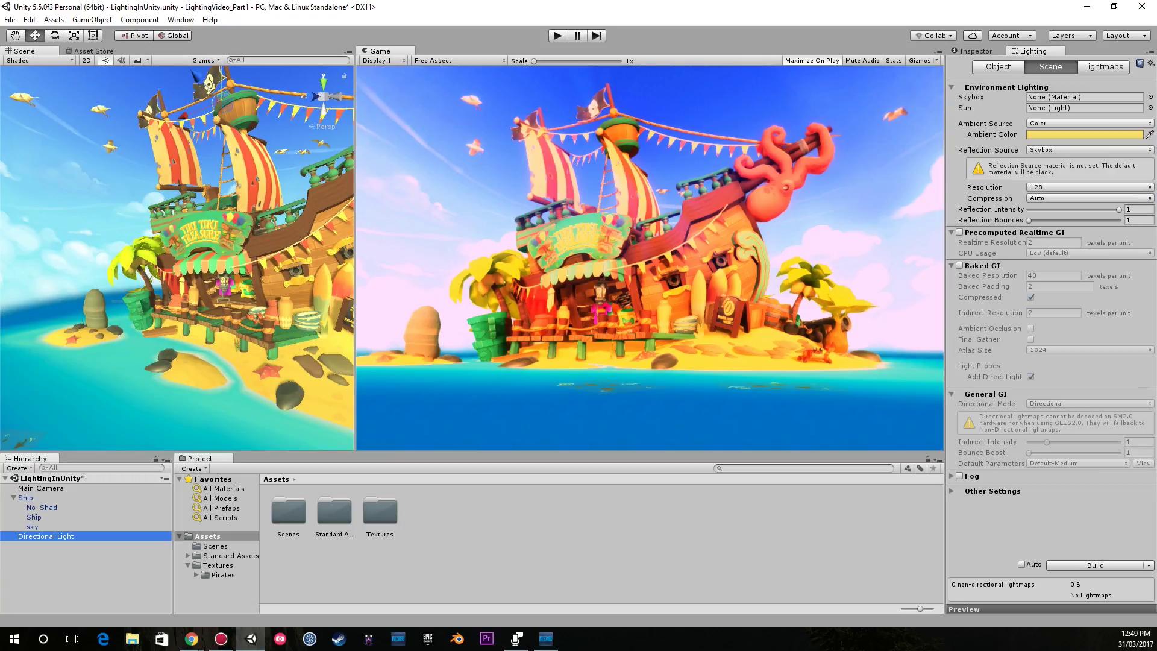
{"action": "left_click", "coordinate": [1084, 134]}
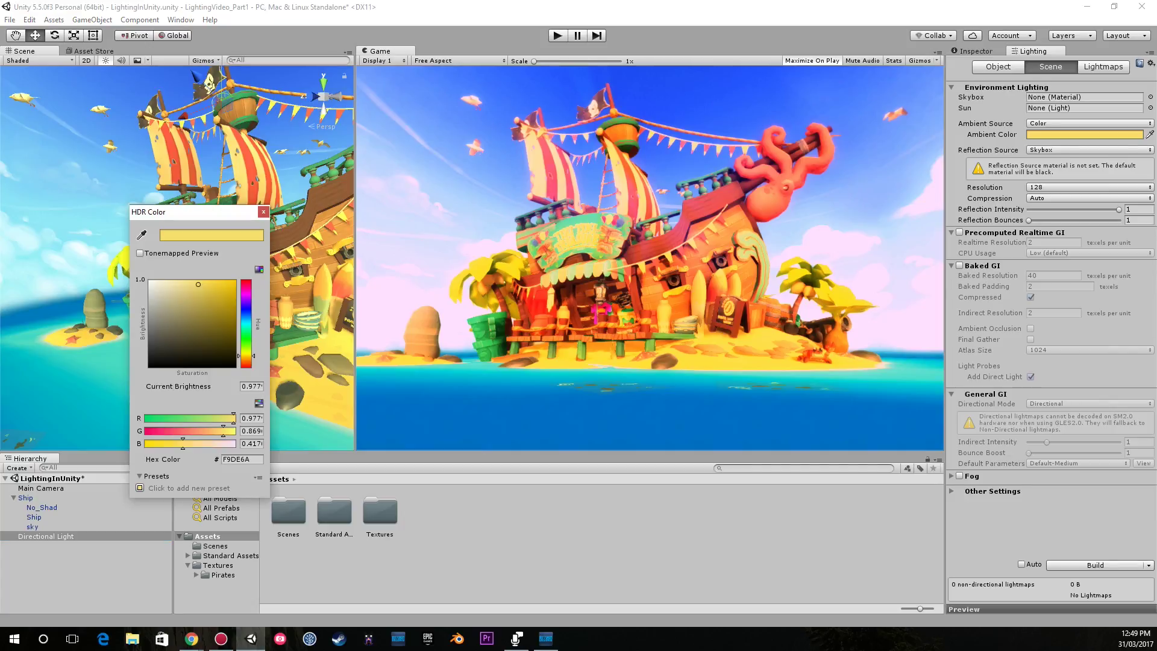
{"action": "left_click_drag", "start_coordinate": [245, 355], "coordinate": [246, 318]}
{"action": "left_click", "coordinate": [263, 212]}
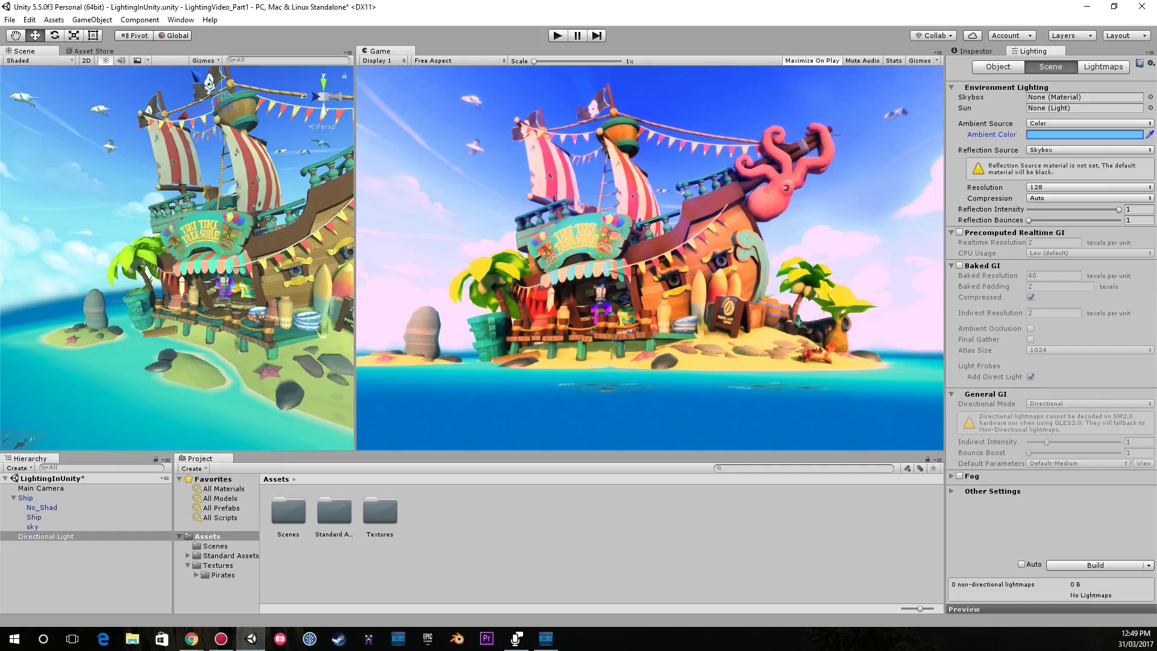
{"action": "left_click", "coordinate": [261, 220]}
Step: Deactivate the sky object under Ship, toggling it on and off to compare the scene
{"action": "left_click", "coordinate": [33, 527]}
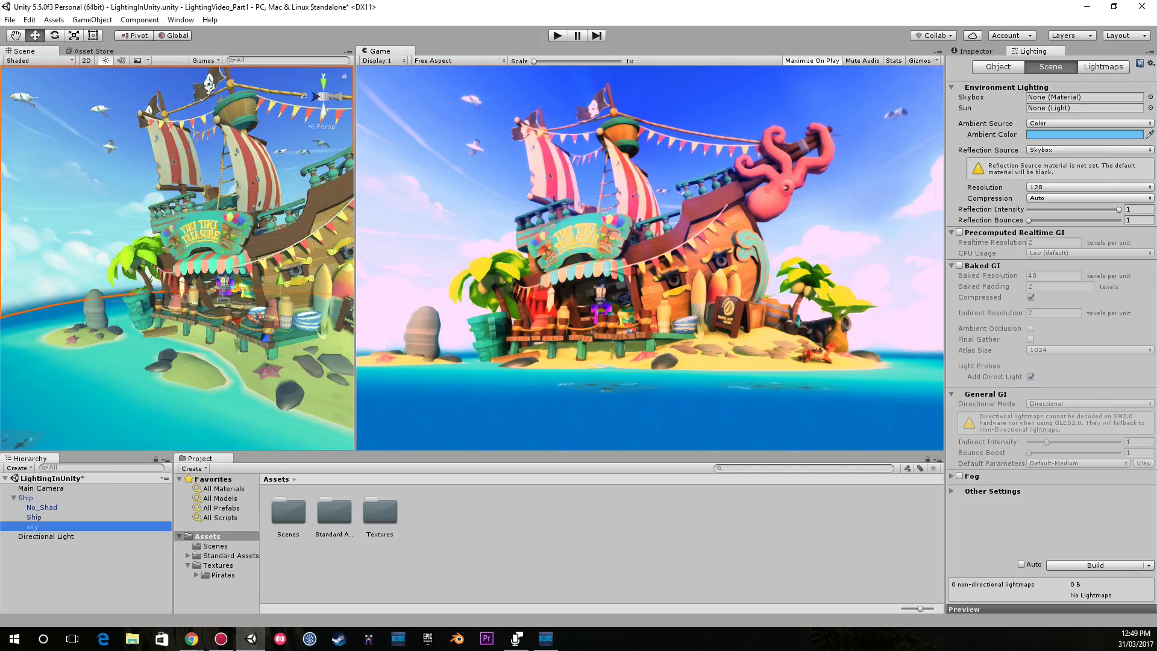
{"action": "left_click", "coordinate": [975, 52]}
{"action": "left_click", "coordinate": [975, 65]}
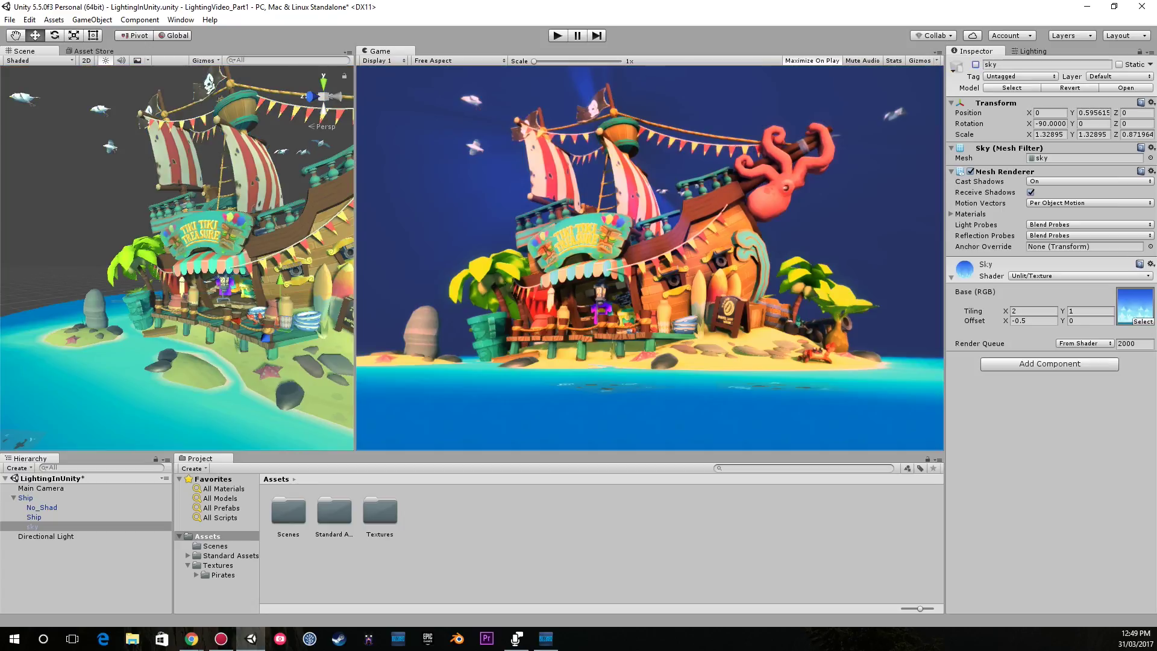
{"action": "left_click", "coordinate": [975, 64]}
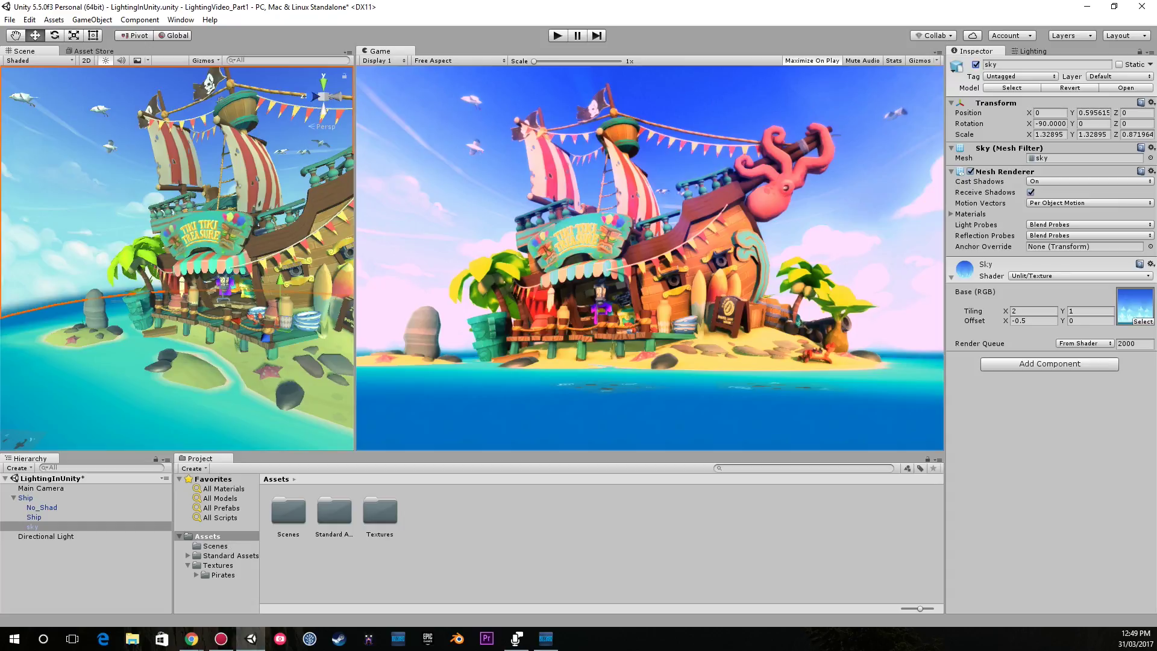
{"action": "left_click", "coordinate": [975, 65]}
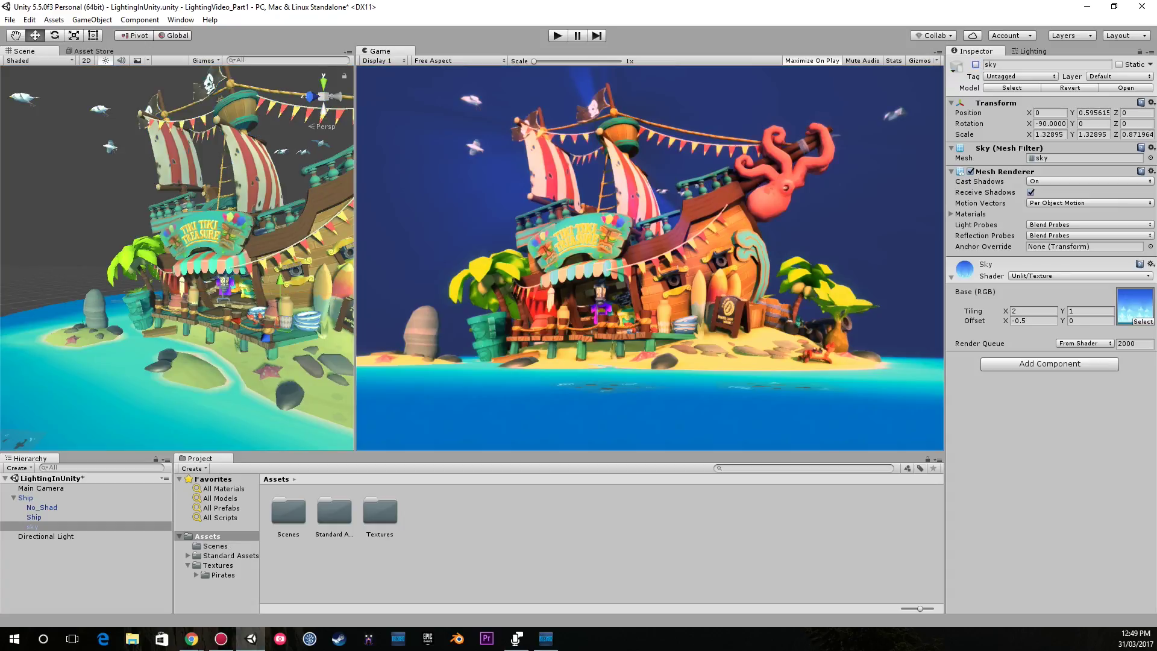
Step: Set the Main Camera's background color to a deep, saturated night blue, about hex 06416B
{"action": "left_click", "coordinate": [40, 488]}
{"action": "left_click", "coordinate": [1085, 156]}
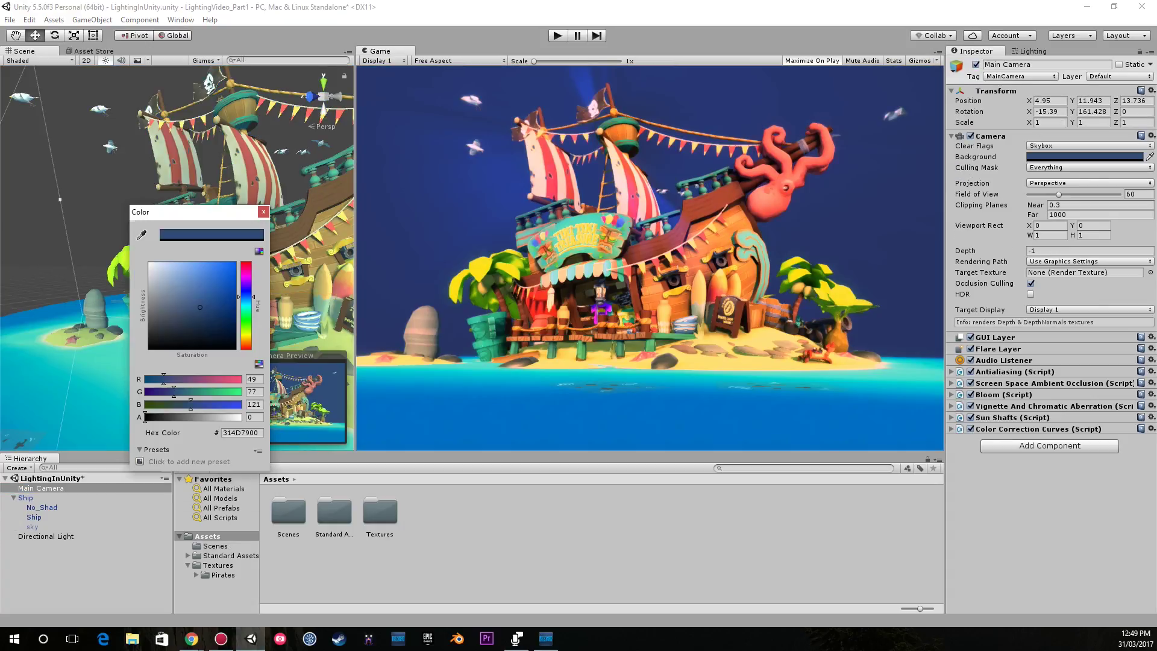
{"action": "left_click_drag", "start_coordinate": [174, 392], "coordinate": [178, 391]}
{"action": "left_click_drag", "start_coordinate": [199, 307], "coordinate": [233, 306]}
{"action": "mouse_move", "coordinate": [166, 391]}
{"action": "left_mouse_down"}
{"action": "mouse_move", "coordinate": [181, 392]}
{"action": "mouse_move", "coordinate": [148, 391]}
{"action": "mouse_move", "coordinate": [170, 392]}
{"action": "left_mouse_up"}
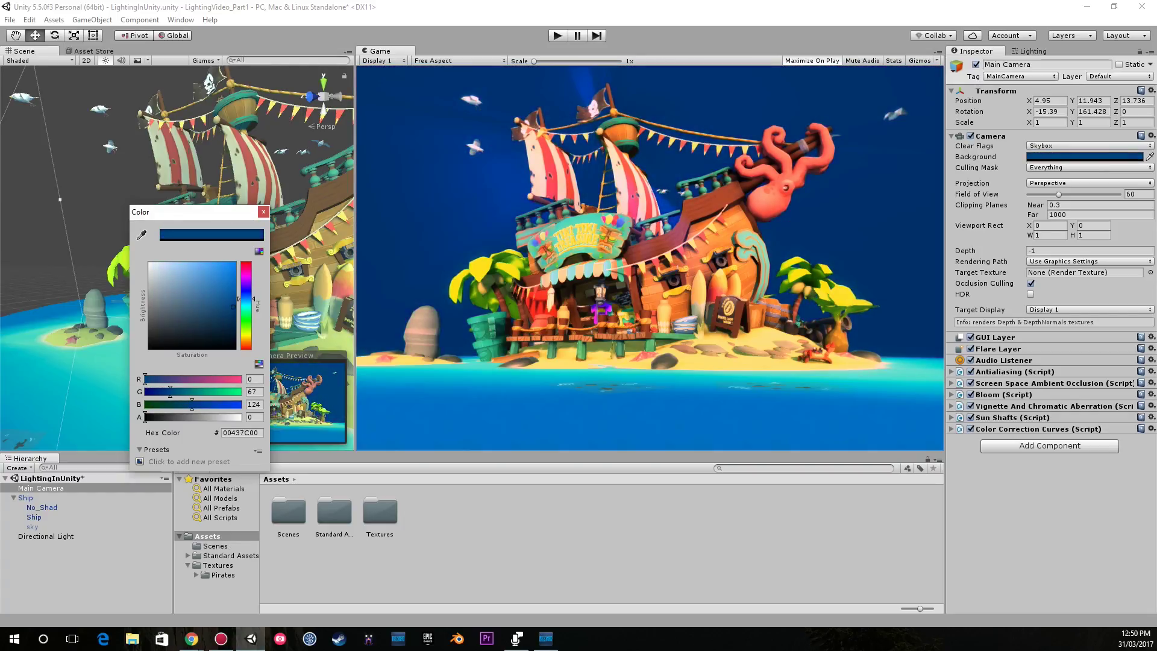
{"action": "left_click_drag", "start_coordinate": [233, 306], "coordinate": [225, 311]}
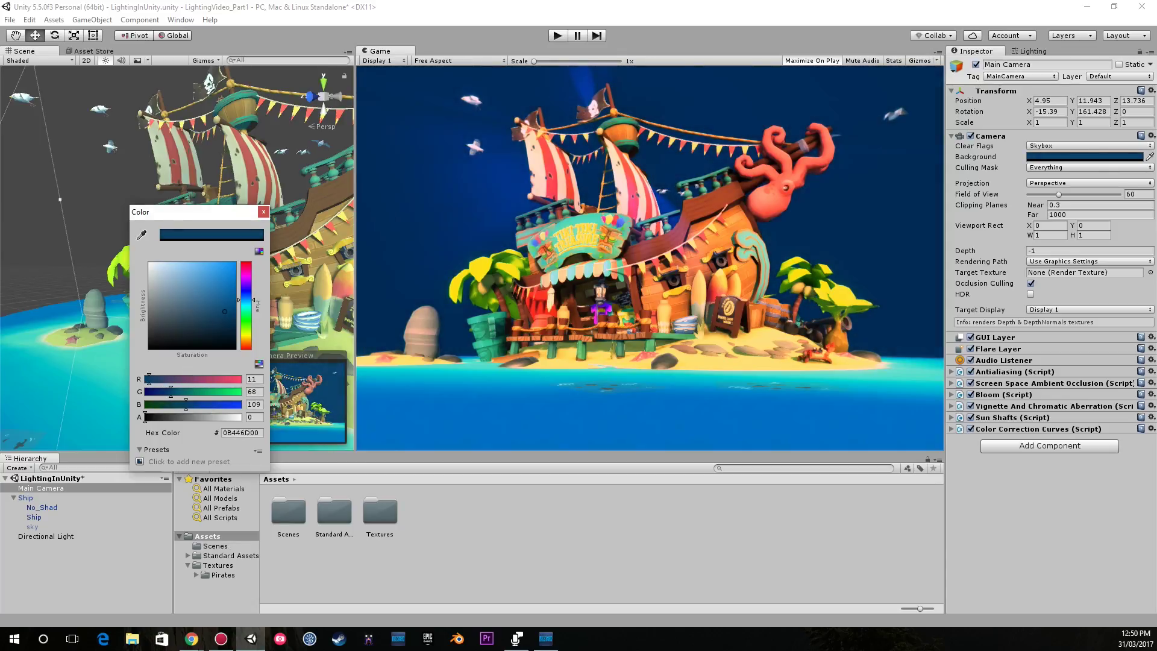
{"action": "left_click", "coordinate": [263, 211]}
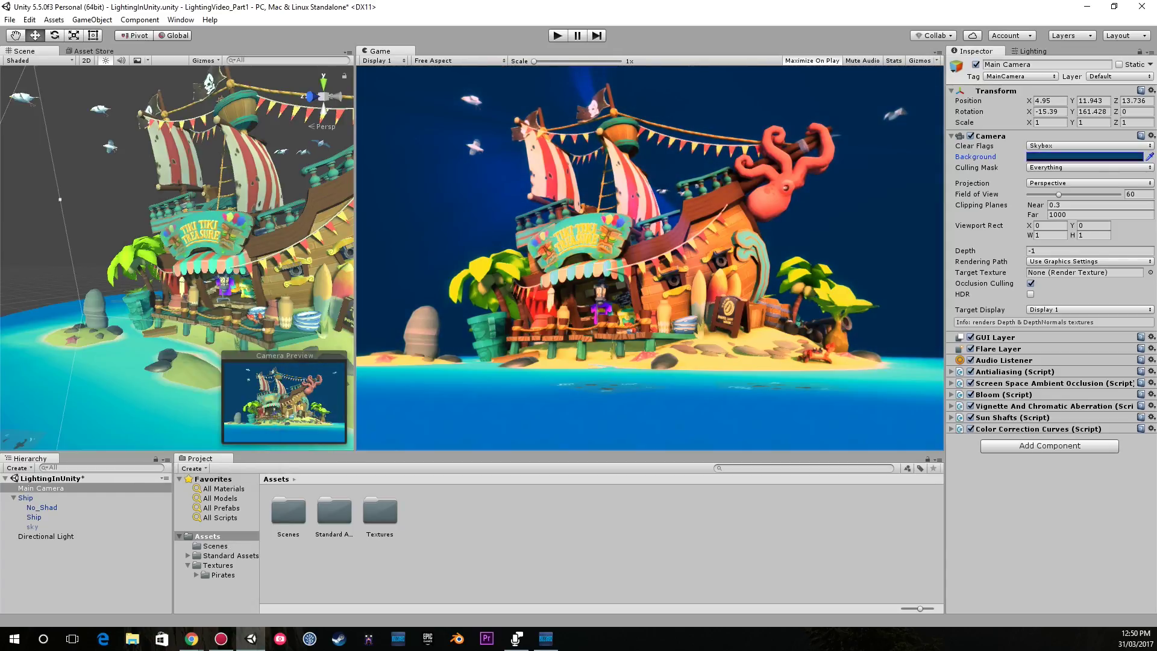
Step: Darken the scene's ambient color to a very dark blue, hex 062233
{"action": "left_click", "coordinate": [1033, 51]}
{"action": "left_click", "coordinate": [1084, 134]}
{"action": "mouse_move", "coordinate": [198, 284]}
{"action": "left_mouse_down"}
{"action": "mouse_move", "coordinate": [225, 348]}
{"action": "mouse_move", "coordinate": [246, 308]}
{"action": "mouse_move", "coordinate": [223, 348]}
{"action": "left_mouse_up"}
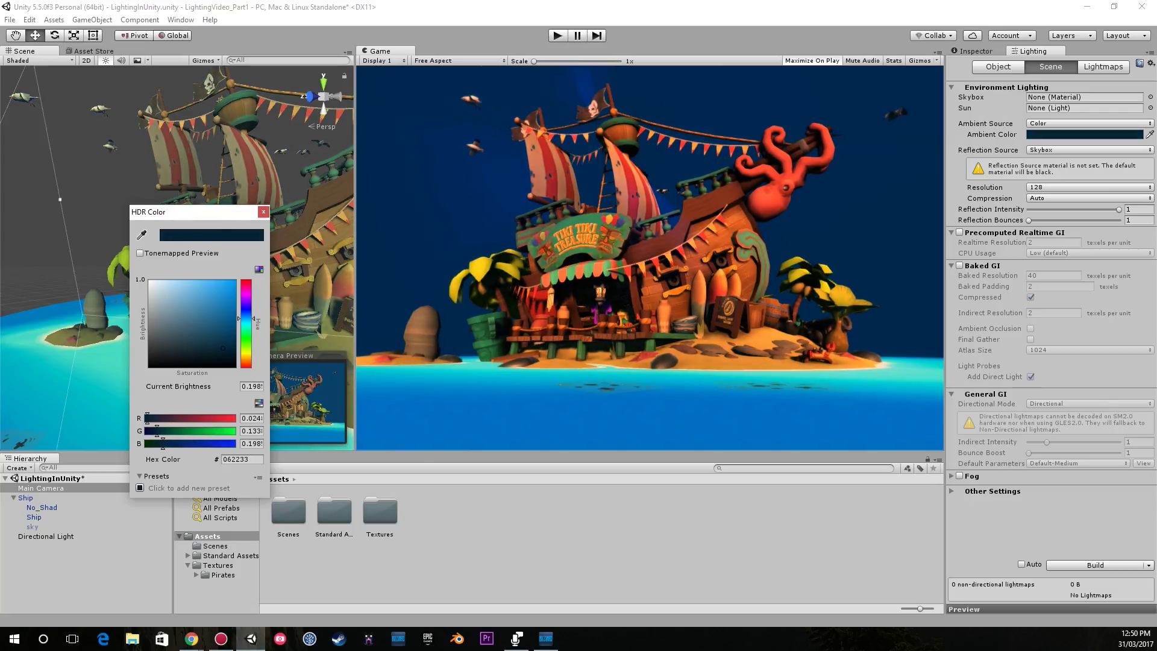
{"action": "left_click", "coordinate": [263, 212]}
Step: Toggle the Directional Light off and on to compare its effect, and set its color to dark blue, hex 03195A
{"action": "left_click", "coordinate": [46, 536]}
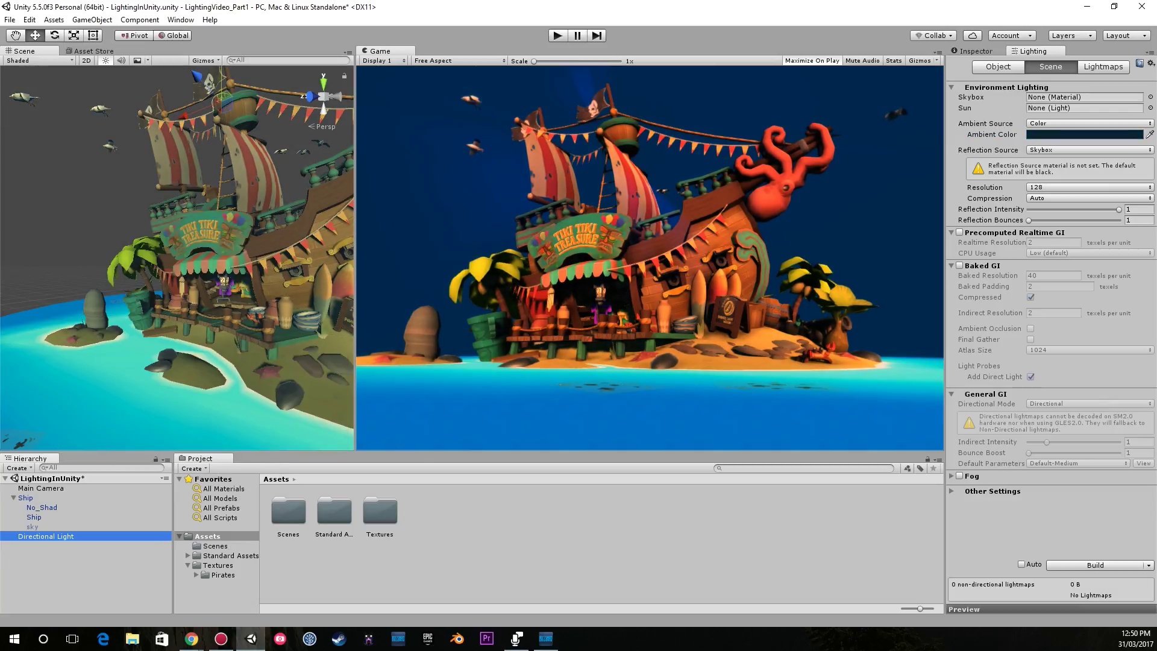
{"action": "left_click", "coordinate": [975, 51]}
{"action": "left_click", "coordinate": [975, 64]}
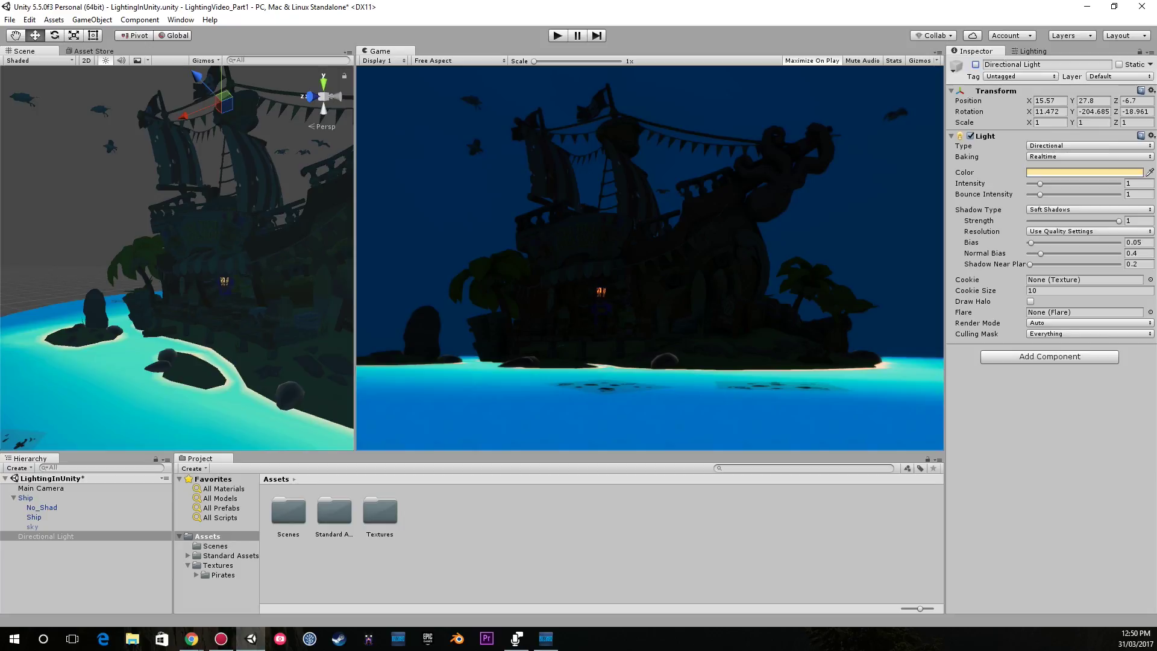
{"action": "left_click", "coordinate": [975, 65]}
{"action": "left_click", "coordinate": [976, 65]}
{"action": "left_click", "coordinate": [975, 65]}
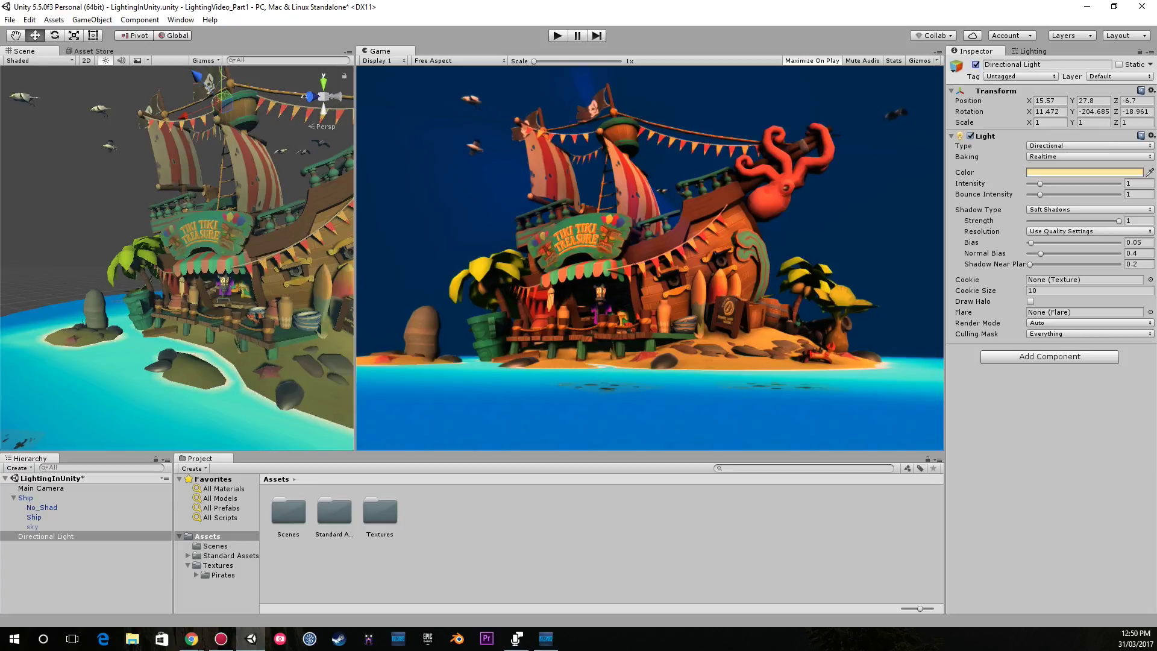
{"action": "left_click", "coordinate": [1084, 173]}
{"action": "mouse_move", "coordinate": [246, 292]}
{"action": "left_mouse_down"}
{"action": "mouse_move", "coordinate": [230, 331]}
{"action": "mouse_move", "coordinate": [230, 316]}
{"action": "left_mouse_up"}
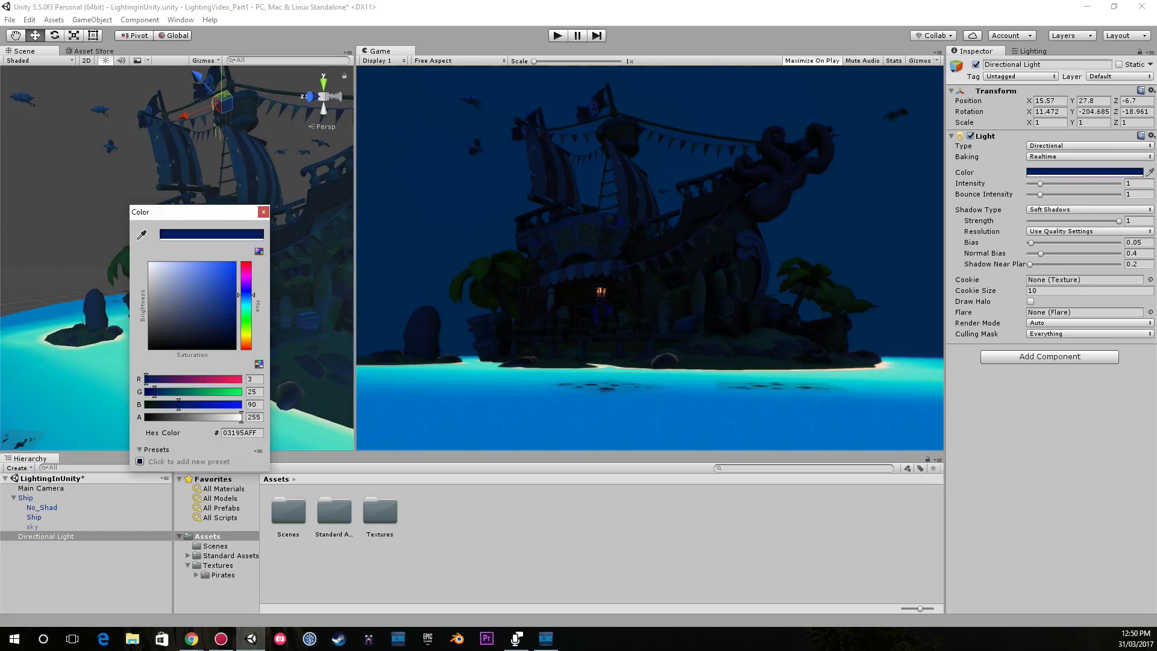
{"action": "left_click", "coordinate": [264, 212]}
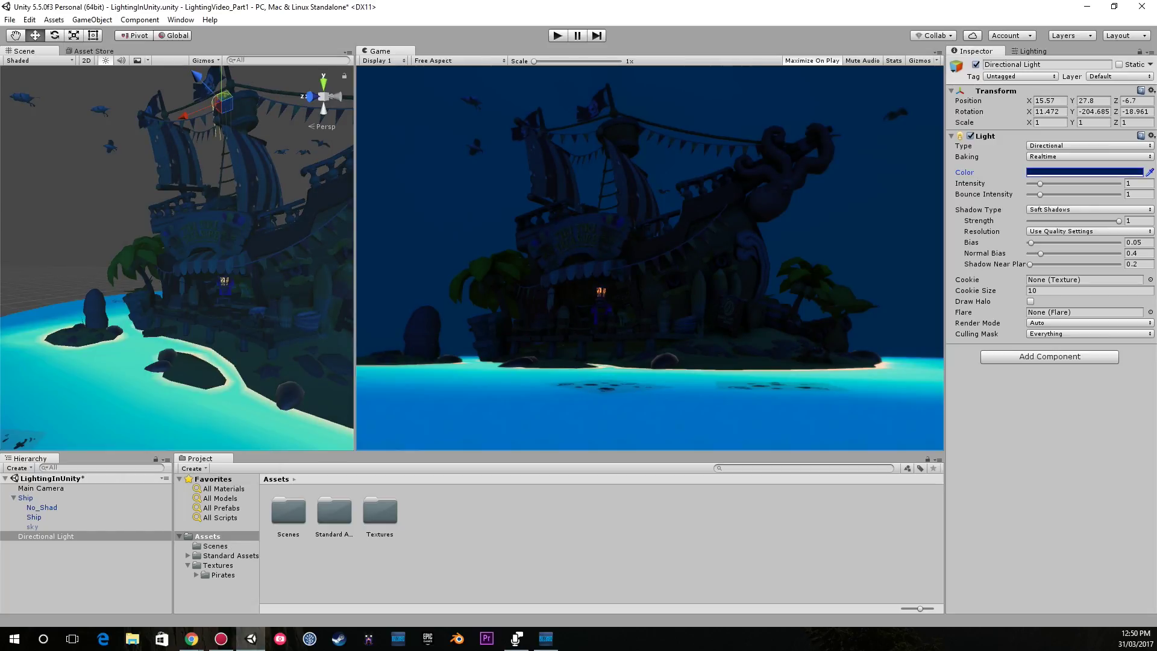
Step: Switch the Ship's Water material to the Legacy Shaders/Self-Illumin/Diffuse shader
{"action": "left_click", "coordinate": [163, 265]}
{"action": "left_click_drag", "start_coordinate": [162, 265], "coordinate": [289, 283], "text": "alt"}
{"action": "left_click", "coordinate": [241, 283]}
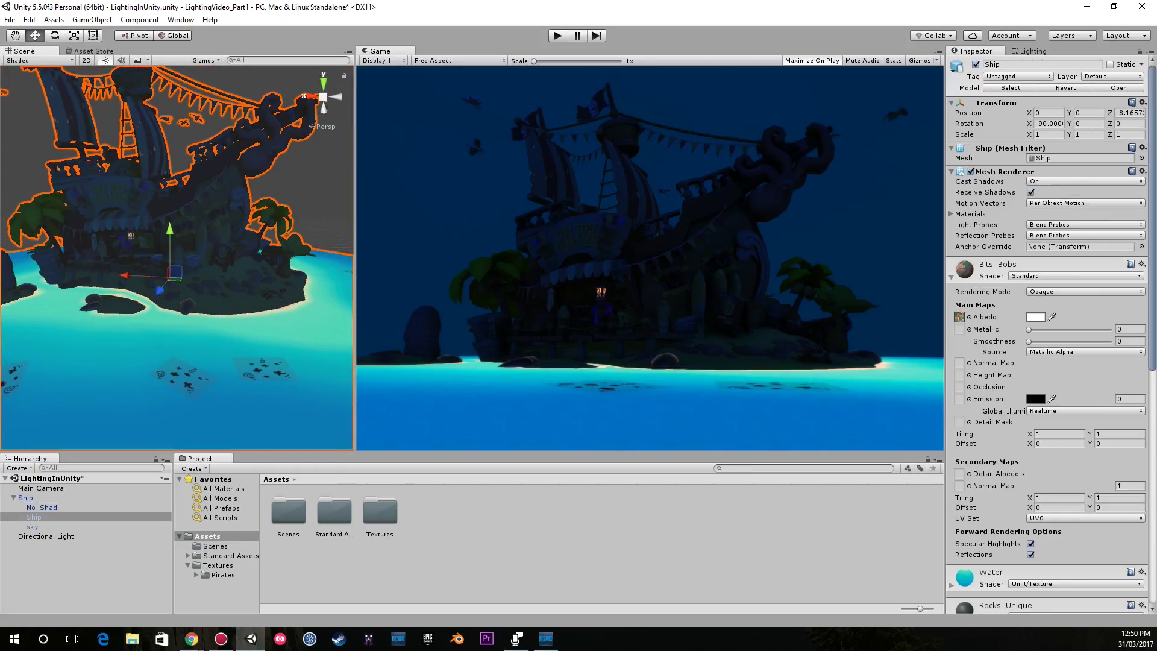
{"action": "left_click", "coordinate": [951, 277]}
{"action": "left_click", "coordinate": [951, 310]}
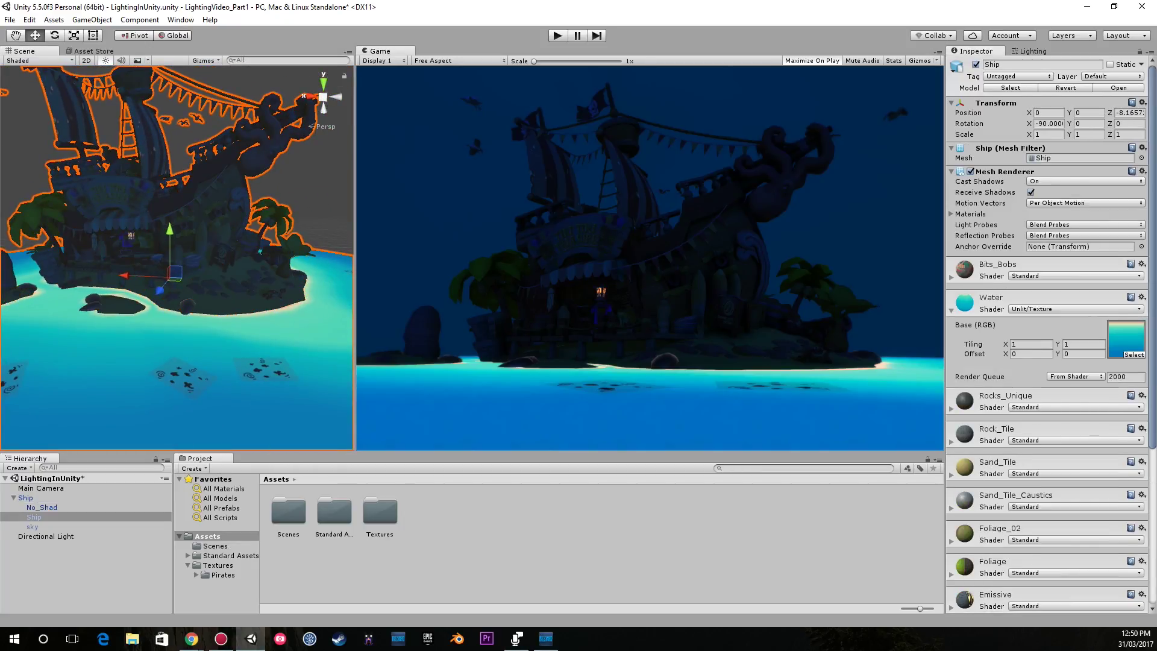
{"action": "left_click", "coordinate": [952, 310]}
{"action": "left_click", "coordinate": [1075, 309]}
{"action": "mouse_move", "coordinate": [1053, 525]}
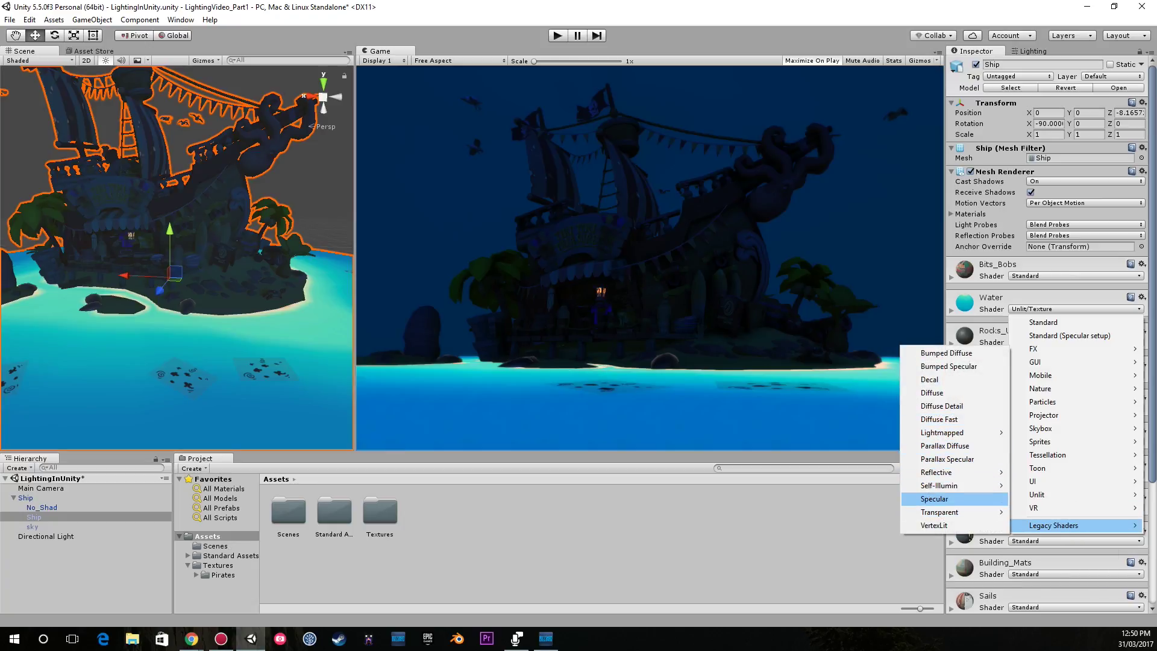
{"action": "mouse_move", "coordinate": [940, 486]}
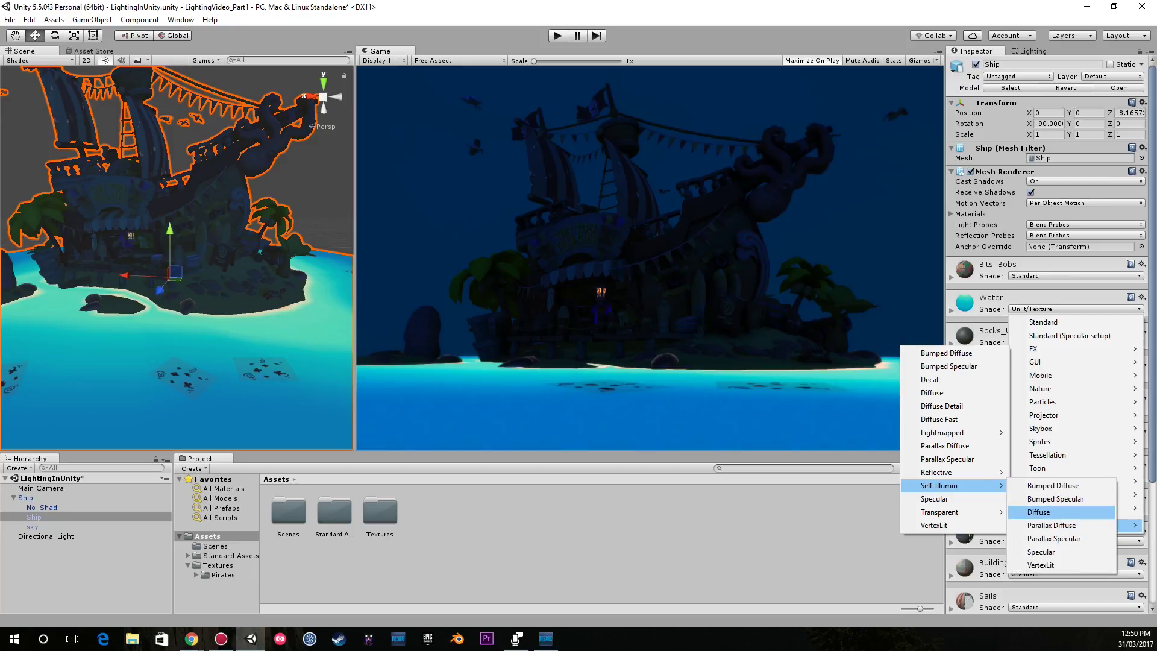
{"action": "left_click", "coordinate": [1039, 511]}
Step: Darken the Water material's Main Color from white to a mid grey
{"action": "left_click", "coordinate": [1121, 325]}
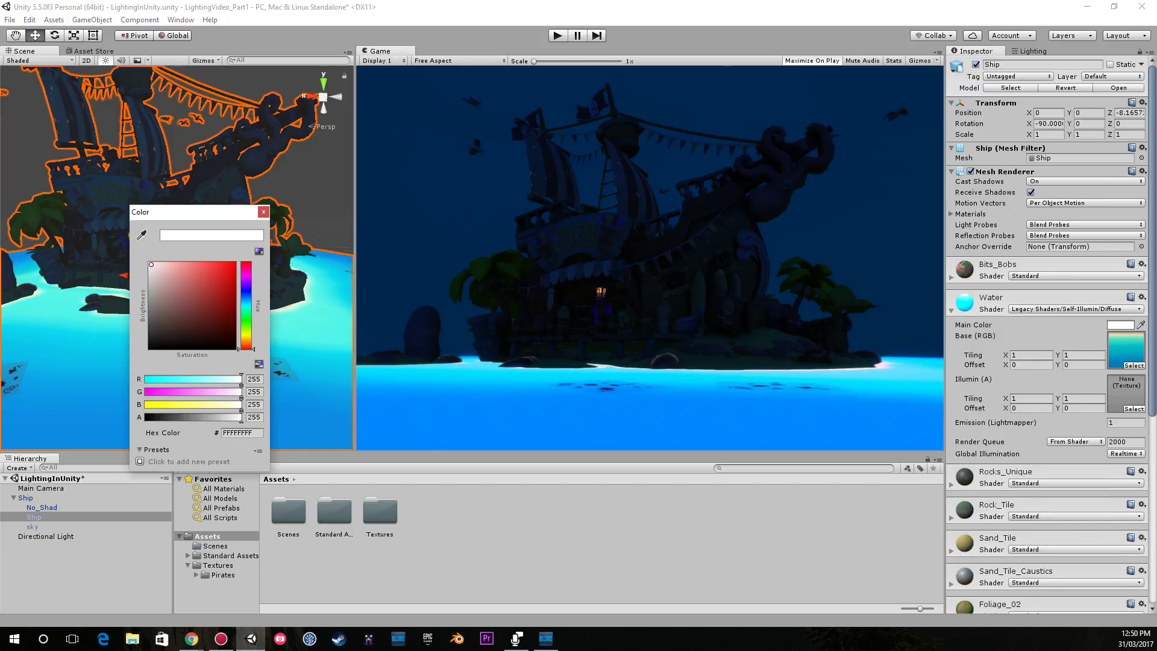
{"action": "mouse_move", "coordinate": [151, 264]}
{"action": "left_mouse_down"}
{"action": "mouse_move", "coordinate": [158, 318]}
{"action": "mouse_move", "coordinate": [151, 299]}
{"action": "left_mouse_up"}
{"action": "left_click", "coordinate": [263, 211]}
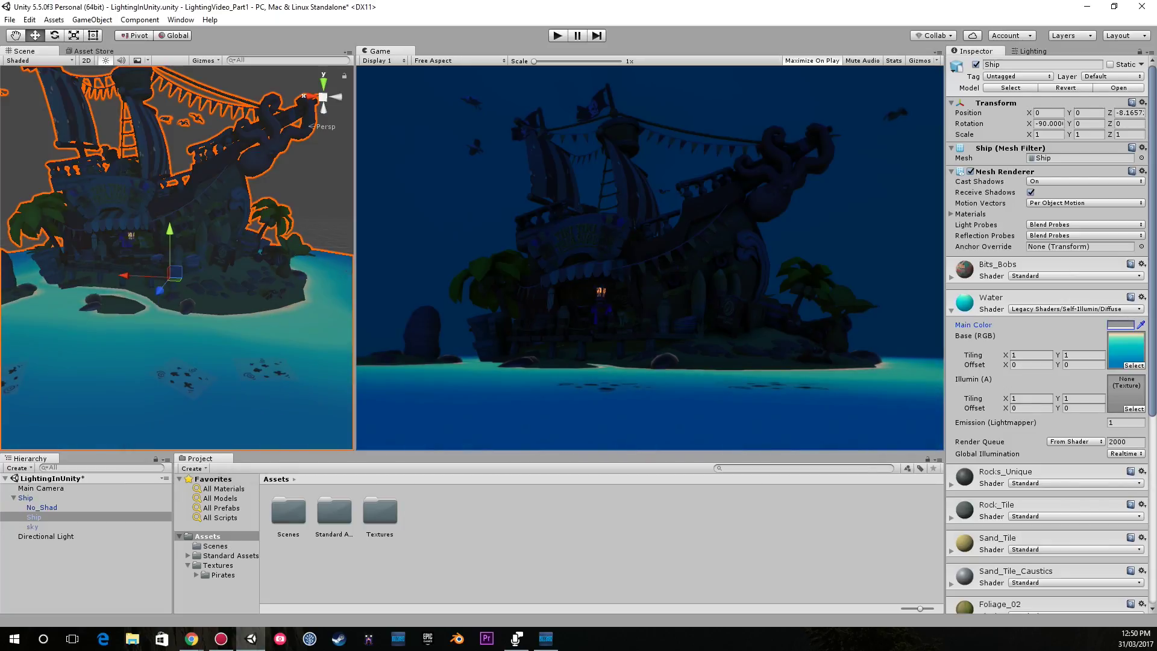
Step: Darken the Main Camera's background color to a near-black navy, hex 012B49
{"action": "double_click", "coordinate": [25, 498]}
{"action": "left_click", "coordinate": [41, 488]}
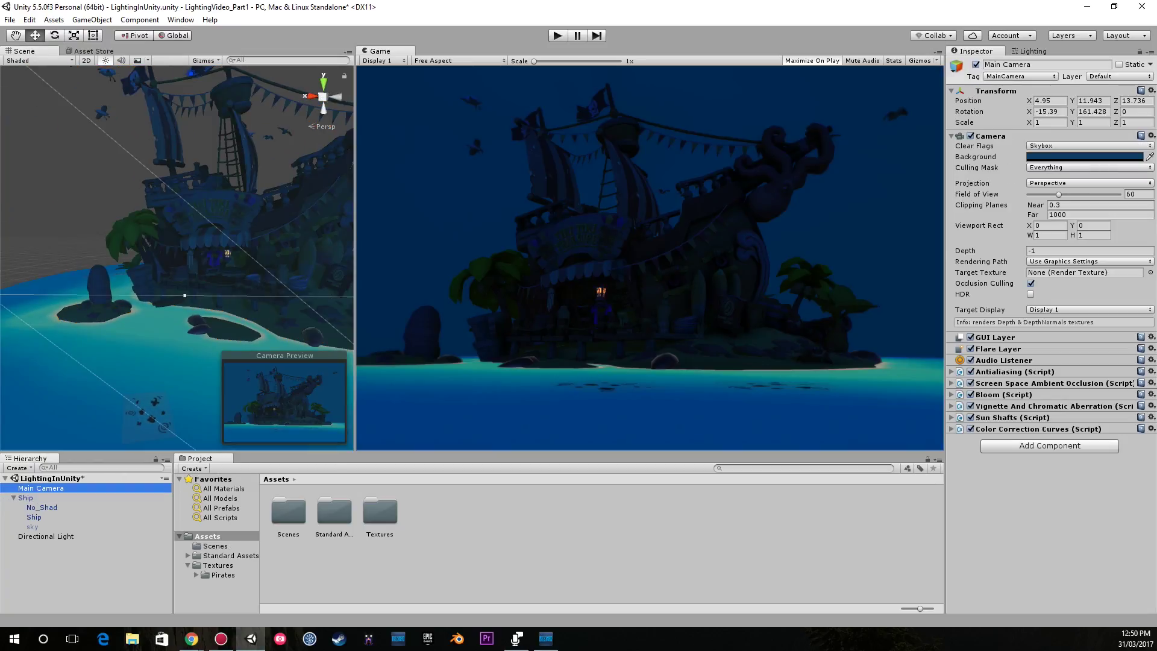
{"action": "left_click", "coordinate": [1084, 157]}
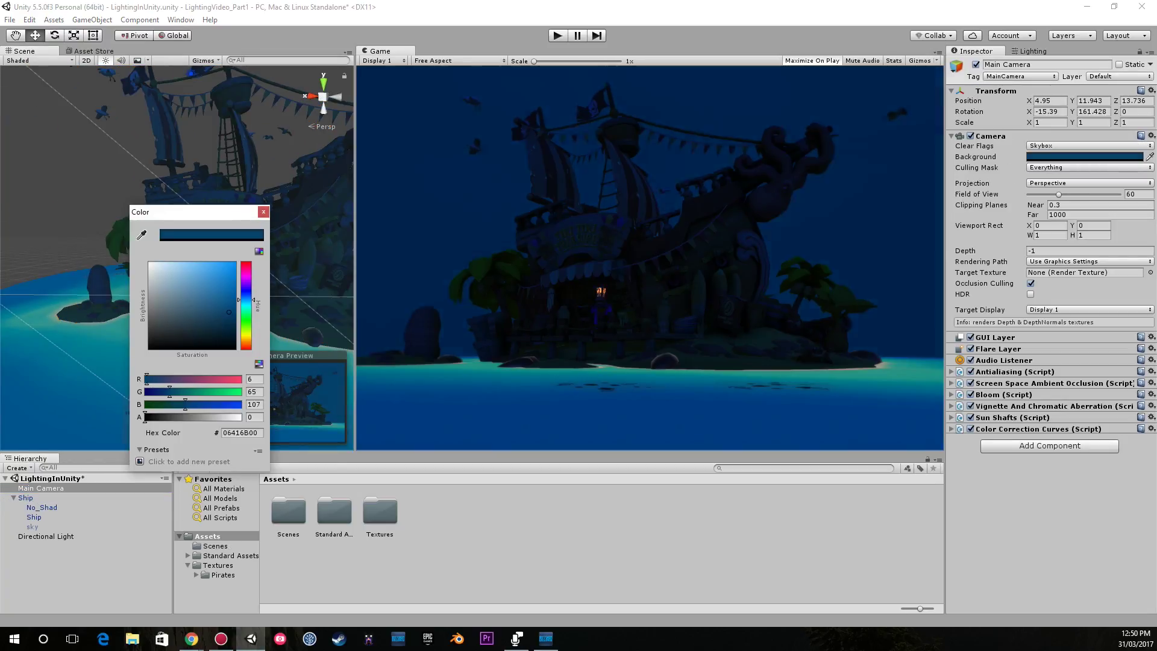
{"action": "left_click_drag", "start_coordinate": [228, 311], "coordinate": [235, 328]}
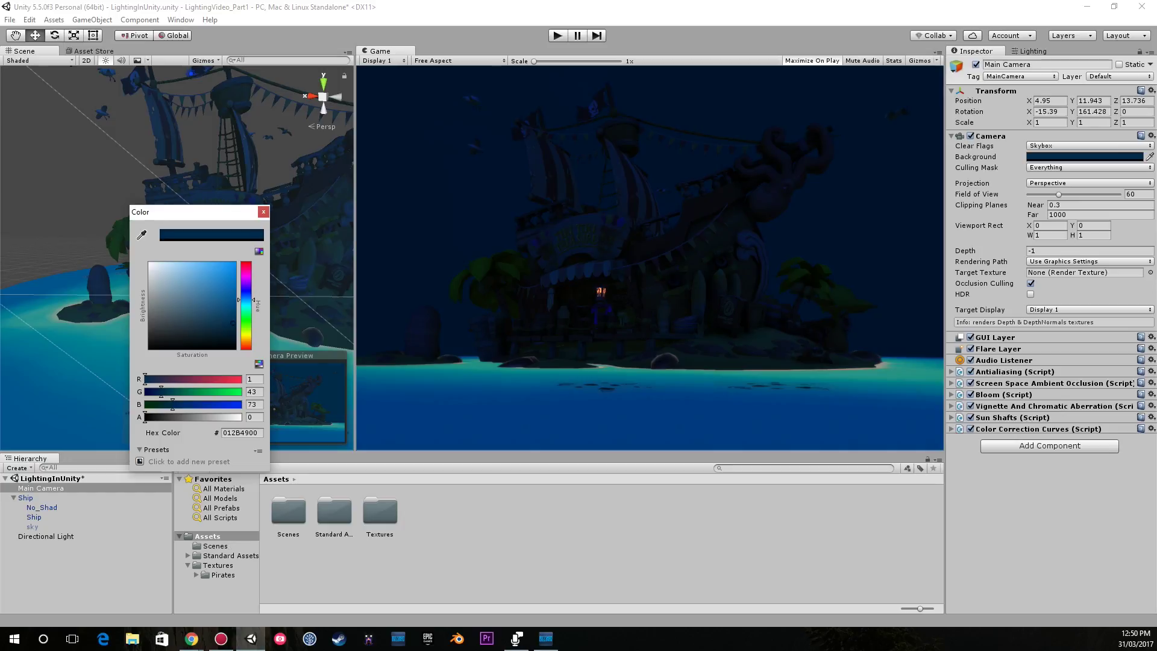
{"action": "right_click_drag", "start_coordinate": [304, 265], "coordinate": [322, 265]}
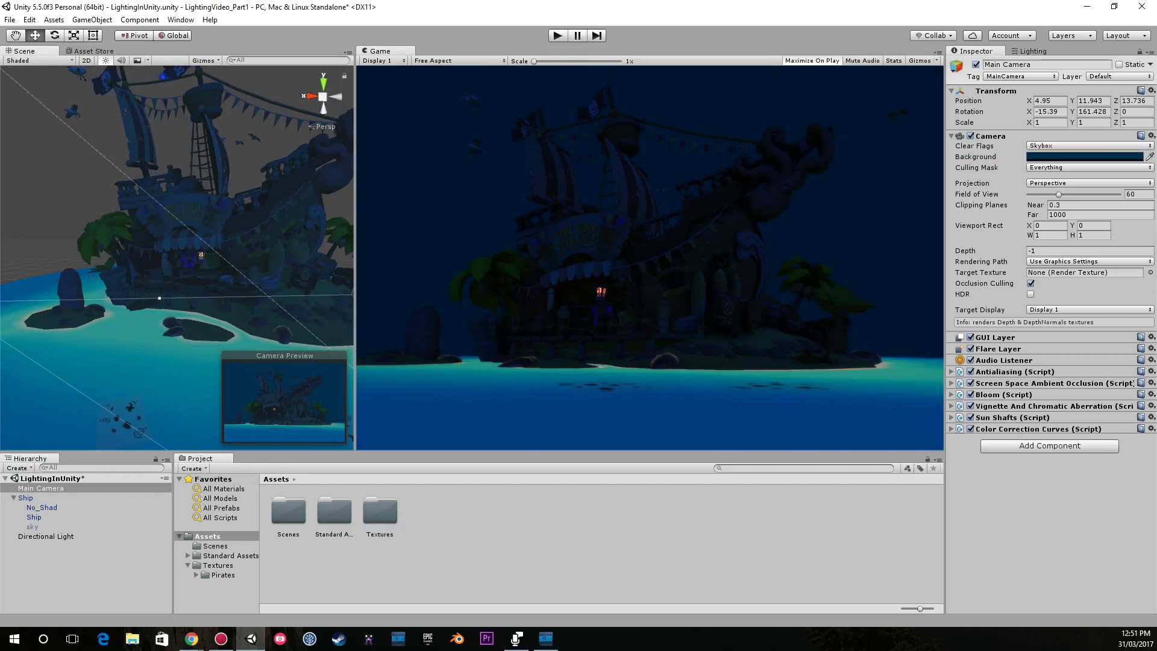
Step: Save the scene and bring the glowing lantern in the ship's stall into close view
{"action": "left_click", "coordinate": [271, 160]}
{"action": "mouse_move", "coordinate": [271, 160]}
{"action": "right_mouse_down"}
{"action": "mouse_move", "coordinate": [285, 150]}
{"action": "mouse_move", "coordinate": [285, 161]}
{"action": "right_mouse_up"}
{"action": "key", "text": "w"}
{"action": "key", "text": "s"}
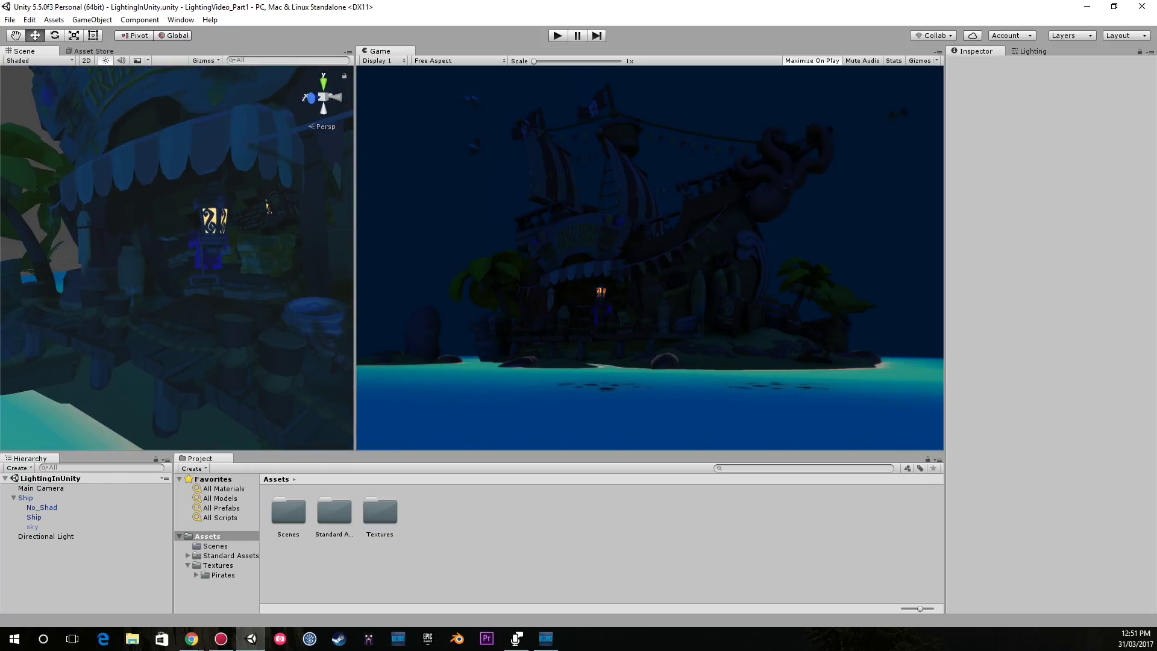
Step: Add a point light to the scene and reset its X and Z positions to 0
{"action": "left_click", "coordinate": [18, 468]}
{"action": "mouse_move", "coordinate": [37, 534]}
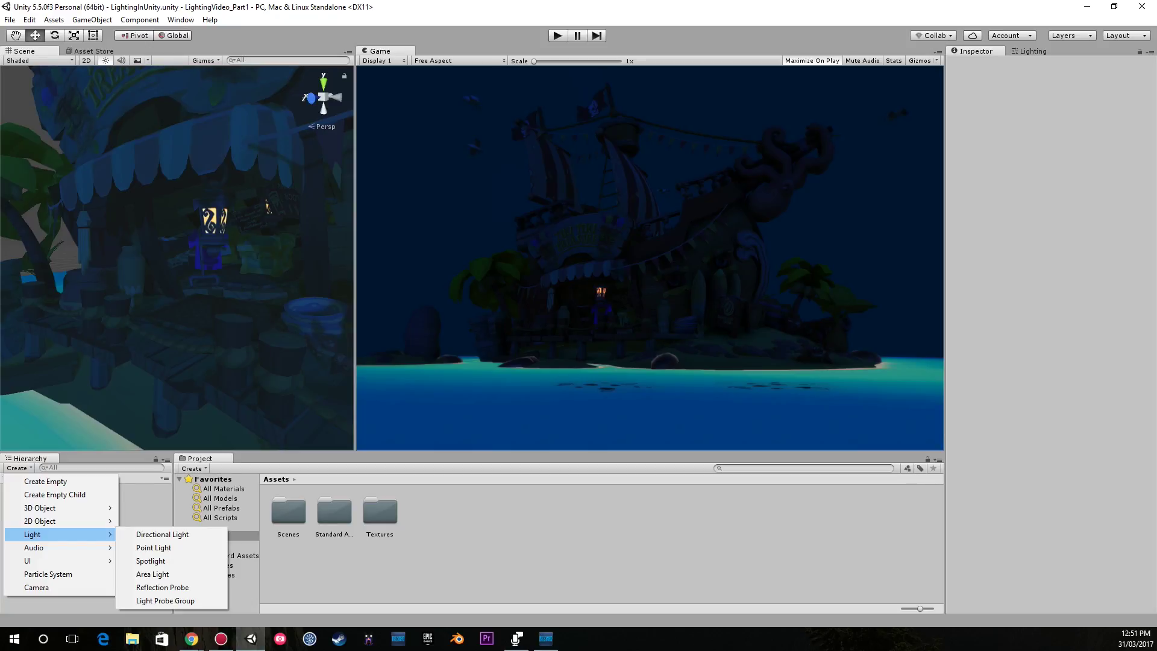
{"action": "left_click", "coordinate": [154, 547]}
{"action": "right_click_drag", "start_coordinate": [253, 229], "coordinate": [248, 228]}
{"action": "key", "text": "s"}
{"action": "left_click_drag", "start_coordinate": [58, 222], "coordinate": [251, 216]}
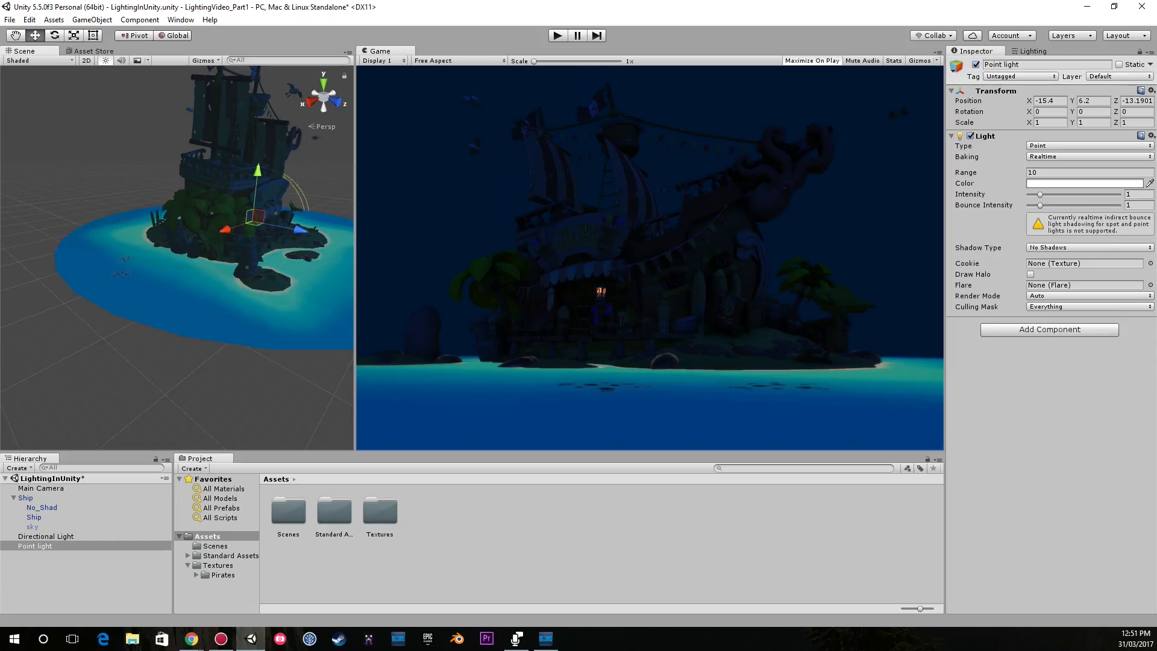
{"action": "type", "text": "0"}
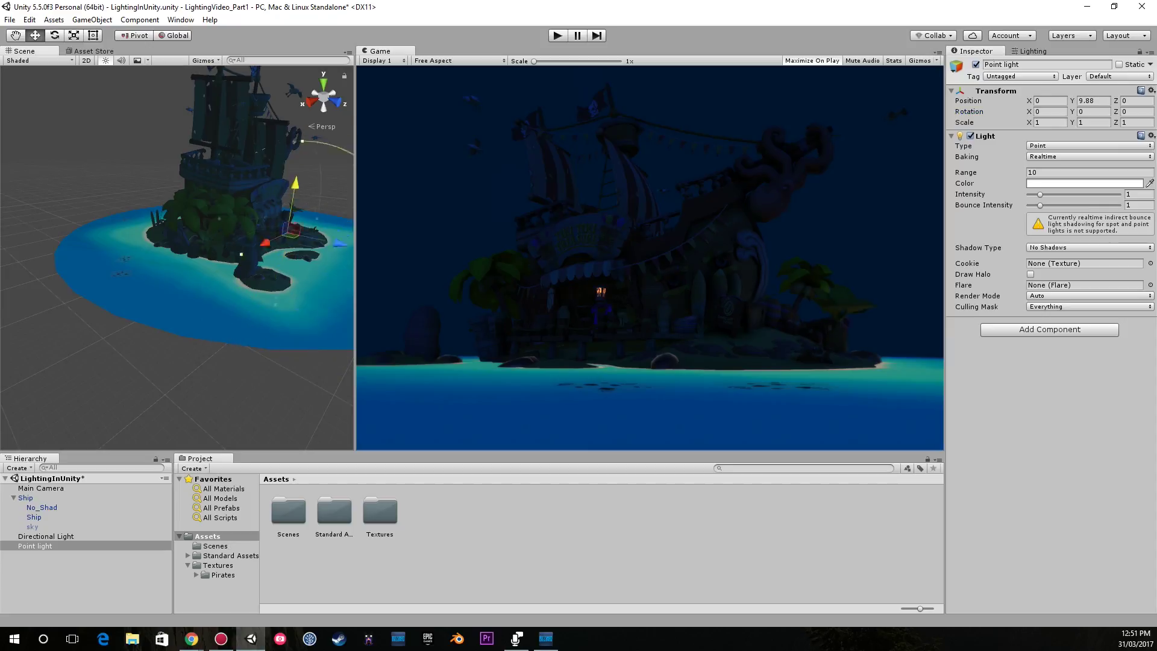
Step: Move the point light to the lantern in the ship's stall, at about X 10.885, Y 14.15, Z 2.666
{"action": "left_click_drag", "start_coordinate": [293, 191], "coordinate": [303, 87]}
{"action": "right_click_drag", "start_coordinate": [302, 87], "coordinate": [172, 112]}
{"action": "key", "text": "w"}
{"action": "left_click_drag", "start_coordinate": [283, 246], "coordinate": [89, 262]}
{"action": "right_click_drag", "start_coordinate": [89, 263], "coordinate": [30, 253]}
{"action": "key", "text": "w"}
{"action": "mouse_move", "coordinate": [86, 145]}
{"action": "left_mouse_down"}
{"action": "mouse_move", "coordinate": [102, 150]}
{"action": "mouse_move", "coordinate": [88, 146]}
{"action": "left_mouse_up"}
{"action": "right_click_drag", "start_coordinate": [88, 146], "coordinate": [163, 162]}
{"action": "key", "text": "s"}
{"action": "key", "text": "s"}
{"action": "left_click_drag", "start_coordinate": [228, 179], "coordinate": [222, 179]}
Step: Set the point light's shadow type to Soft Shadows
{"action": "right_click_drag", "start_coordinate": [223, 180], "coordinate": [72, 184]}
{"action": "key", "text": "d"}
{"action": "key", "text": "s"}
{"action": "left_click", "coordinate": [1090, 247]}
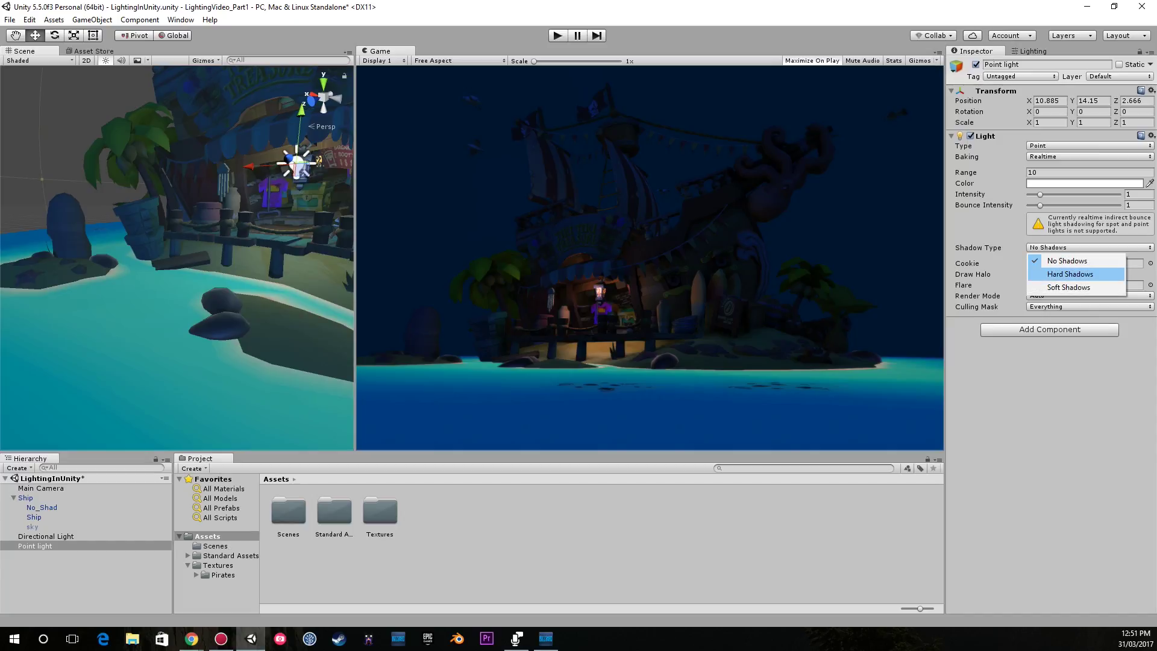
{"action": "left_click", "coordinate": [1060, 288]}
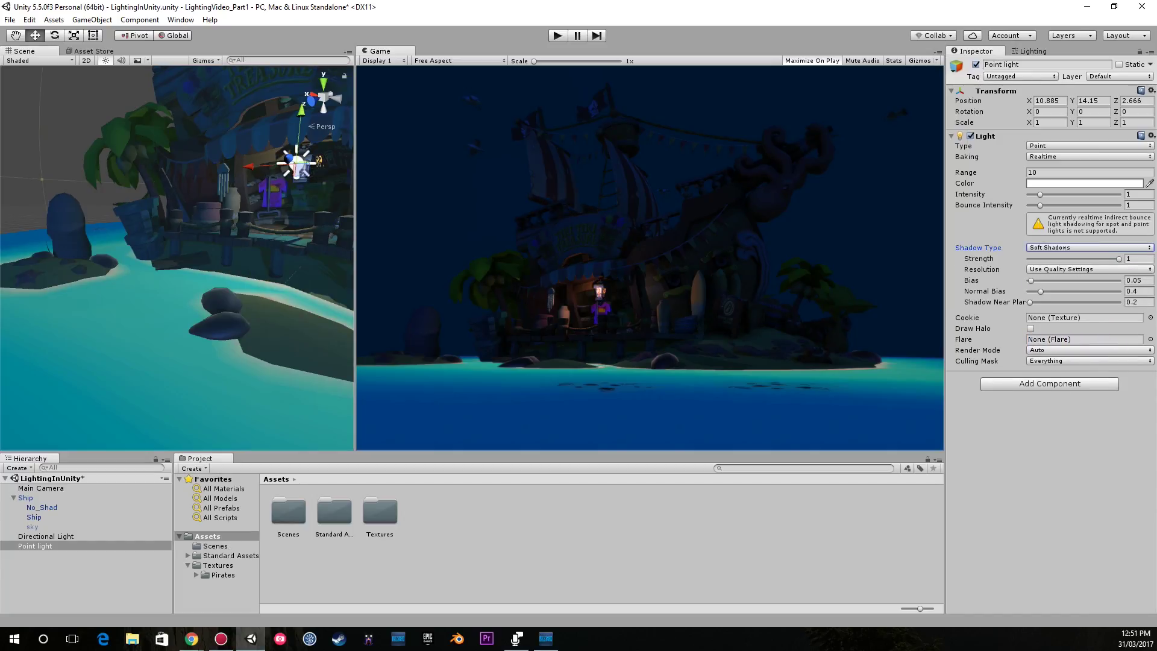
Step: Switch the point light's shadow type to No Shadows
{"action": "left_click", "coordinate": [1089, 247]}
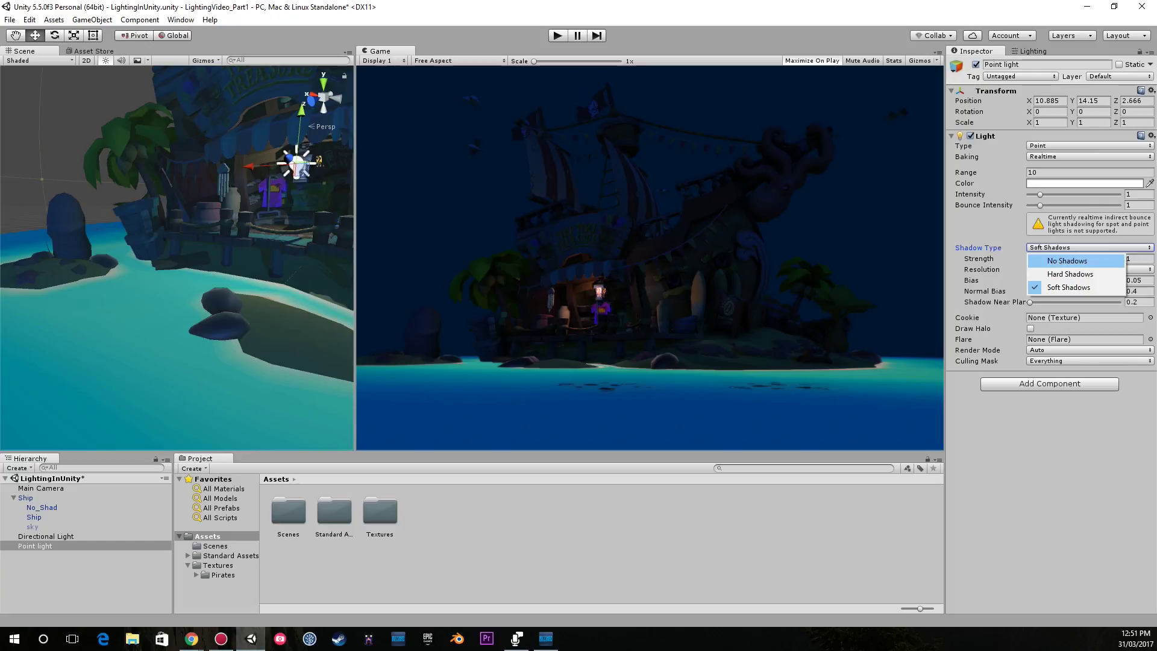
{"action": "left_click", "coordinate": [1066, 260]}
{"action": "left_click", "coordinate": [1089, 247]}
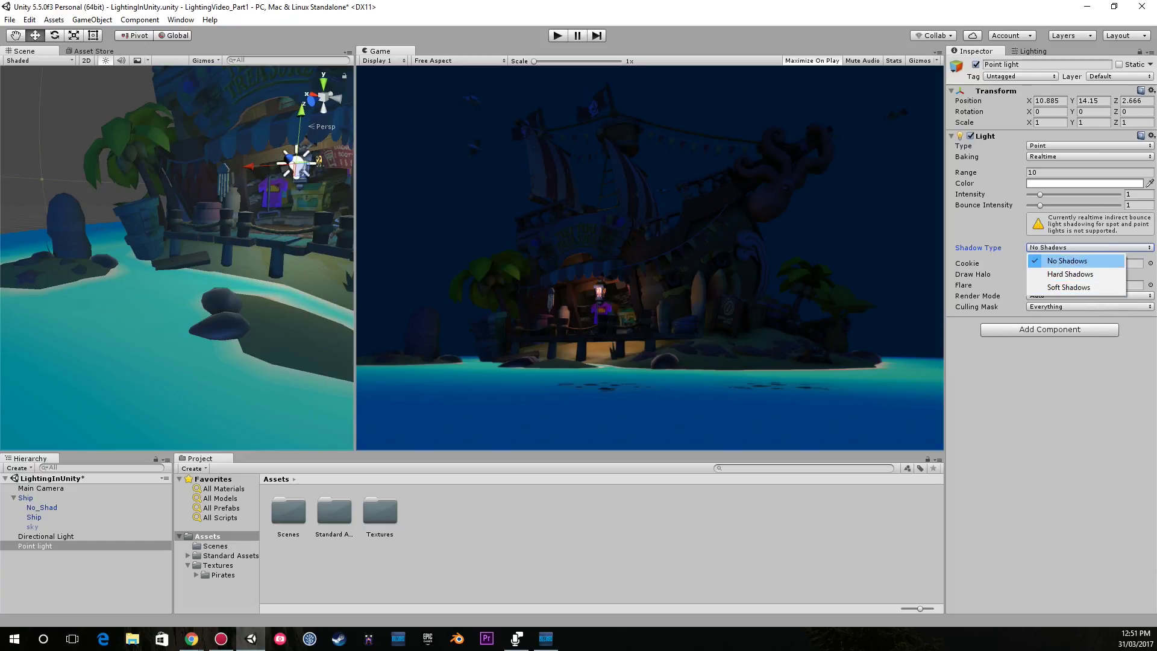
Step: Change the point light's color from white to a saturated orange-yellow
{"action": "left_click", "coordinate": [1084, 183]}
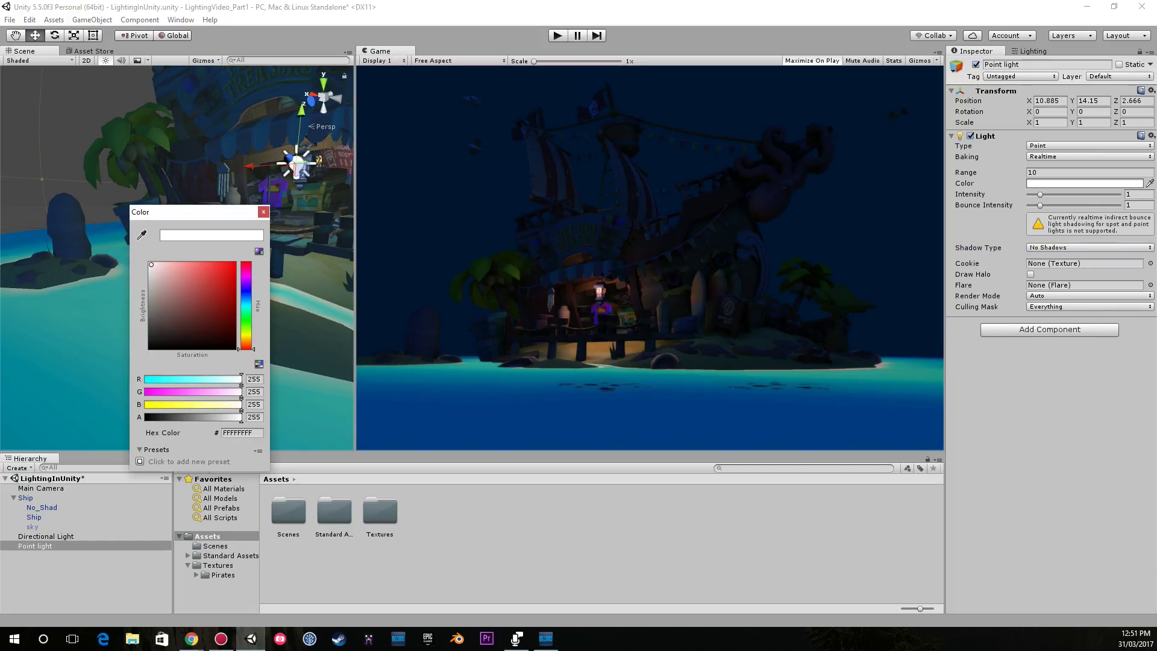
{"action": "left_click", "coordinate": [246, 337]}
{"action": "left_click_drag", "start_coordinate": [246, 335], "coordinate": [246, 339]}
{"action": "left_click_drag", "start_coordinate": [224, 269], "coordinate": [236, 261]}
{"action": "left_click", "coordinate": [263, 212]}
Step: Raise the point light's range to 47.31 and keep its intensity at 1
{"action": "key", "text": "w"}
{"action": "right_click_drag", "start_coordinate": [248, 205], "coordinate": [295, 192]}
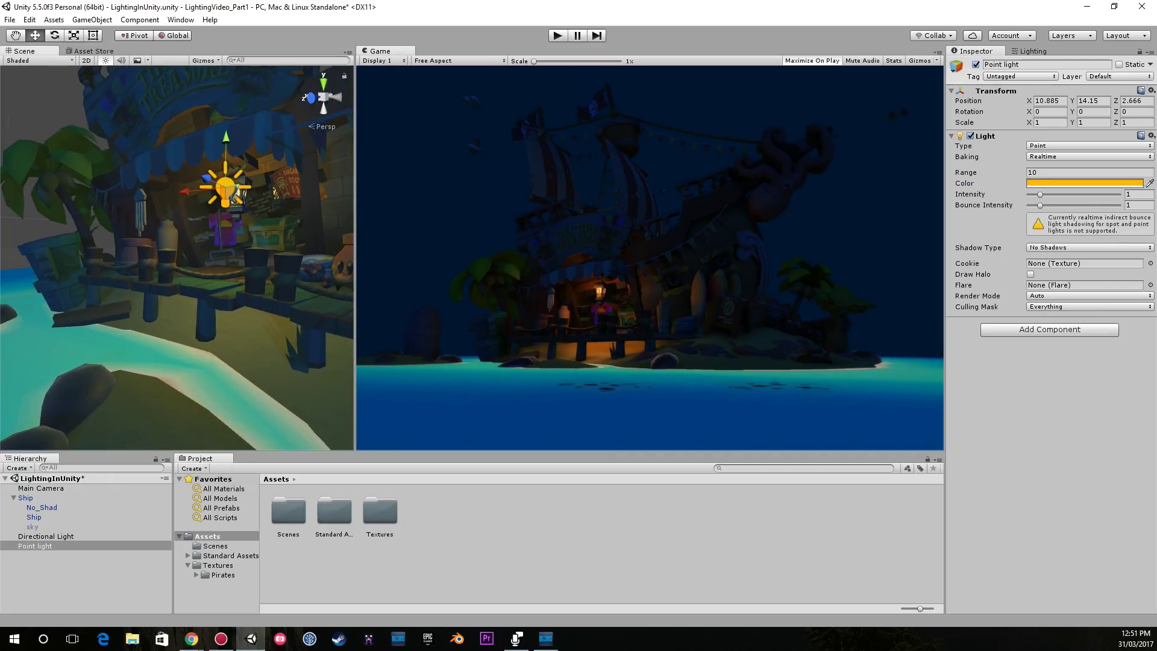
{"action": "left_click_drag", "start_coordinate": [965, 173], "coordinate": [1021, 173]}
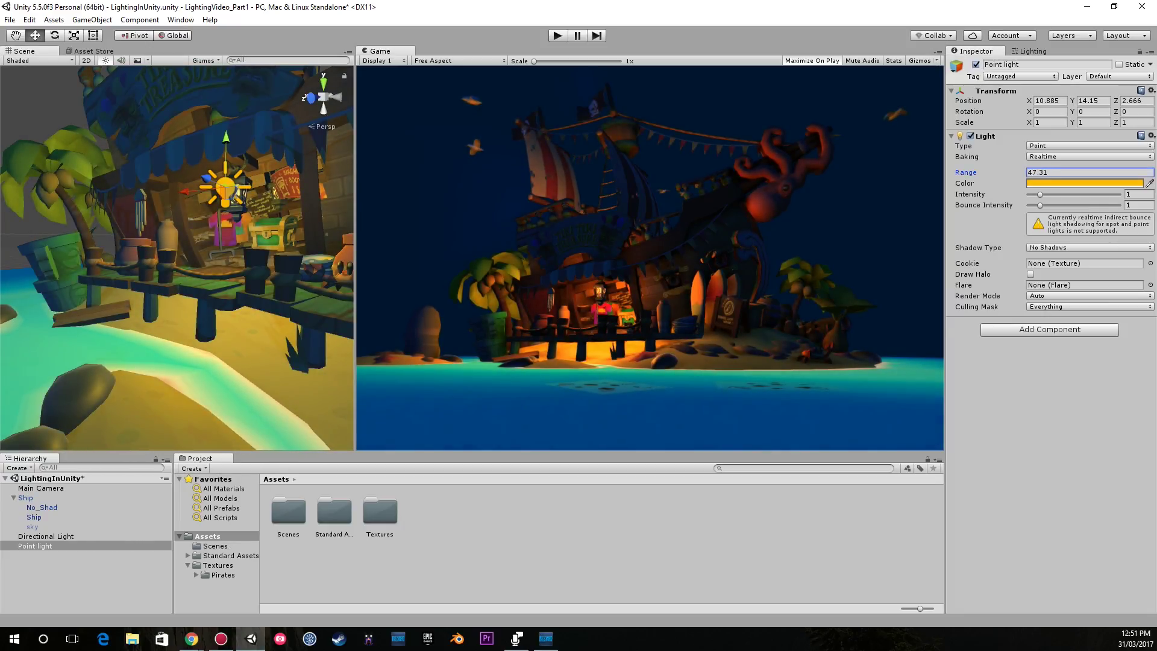
{"action": "mouse_move", "coordinate": [1039, 194]}
{"action": "left_mouse_down"}
{"action": "mouse_move", "coordinate": [1053, 194]}
{"action": "mouse_move", "coordinate": [1040, 195]}
{"action": "left_mouse_up"}
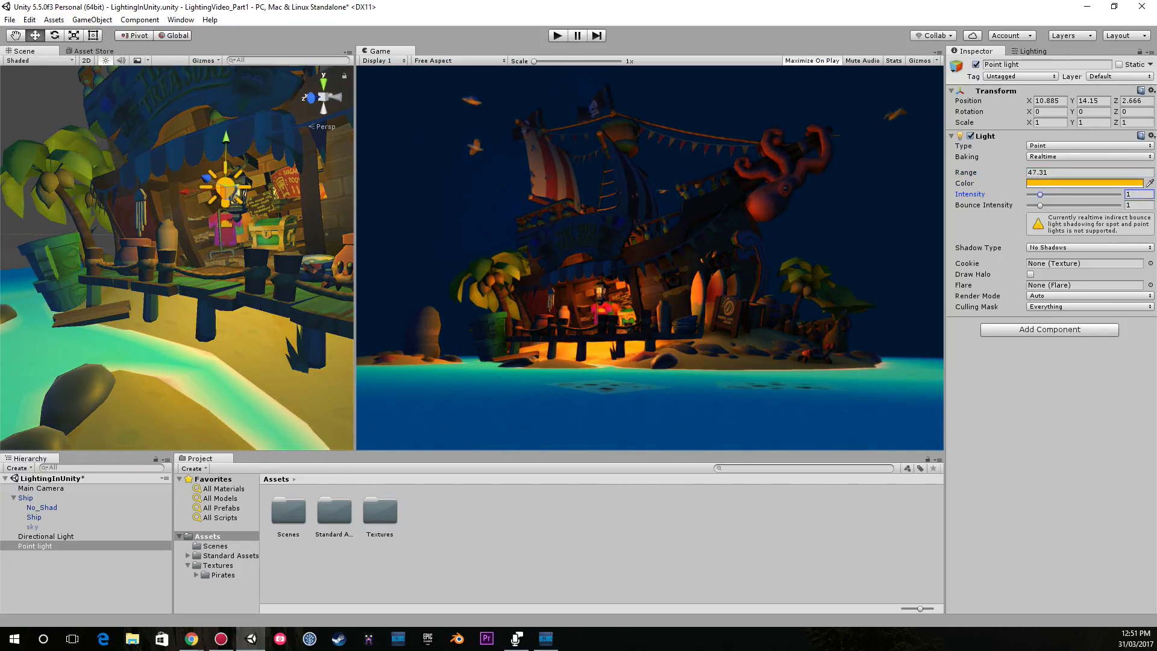
Step: Move the point light outward in front of the stall to about Z 4.16
{"action": "left_click_drag", "start_coordinate": [241, 241], "coordinate": [138, 241], "text": "alt"}
{"action": "left_click_drag", "start_coordinate": [167, 190], "coordinate": [99, 182]}
{"action": "right_click_drag", "start_coordinate": [132, 199], "coordinate": [114, 183]}
{"action": "key", "text": "a"}
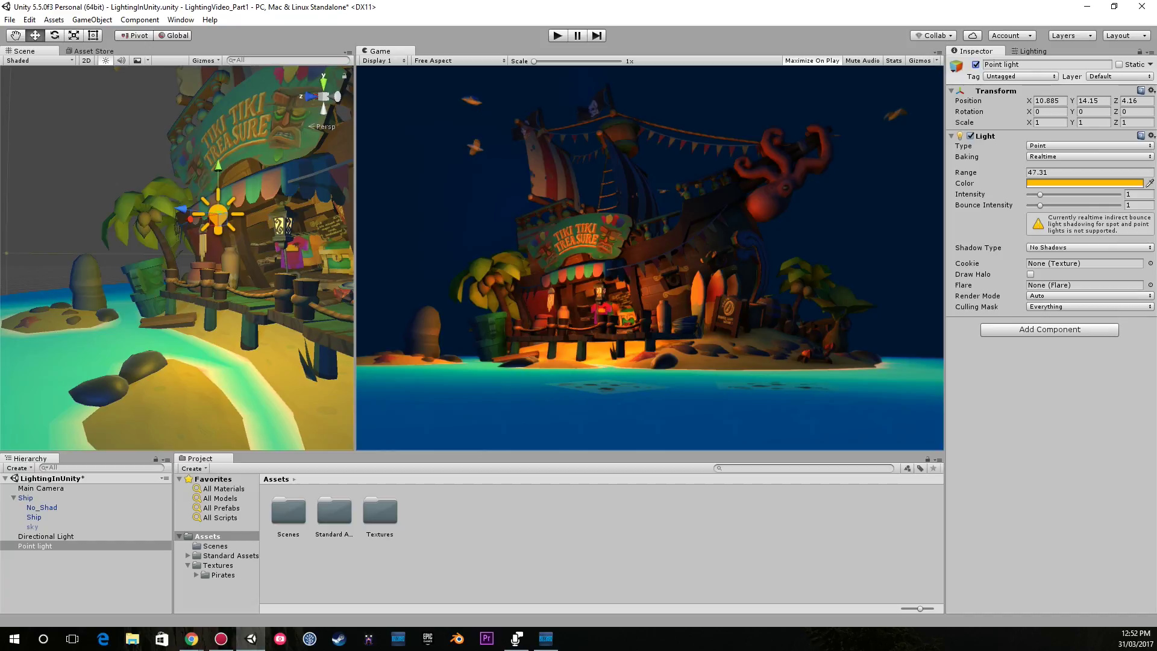
{"action": "left_click", "coordinate": [40, 488]}
{"action": "left_click", "coordinate": [35, 546]}
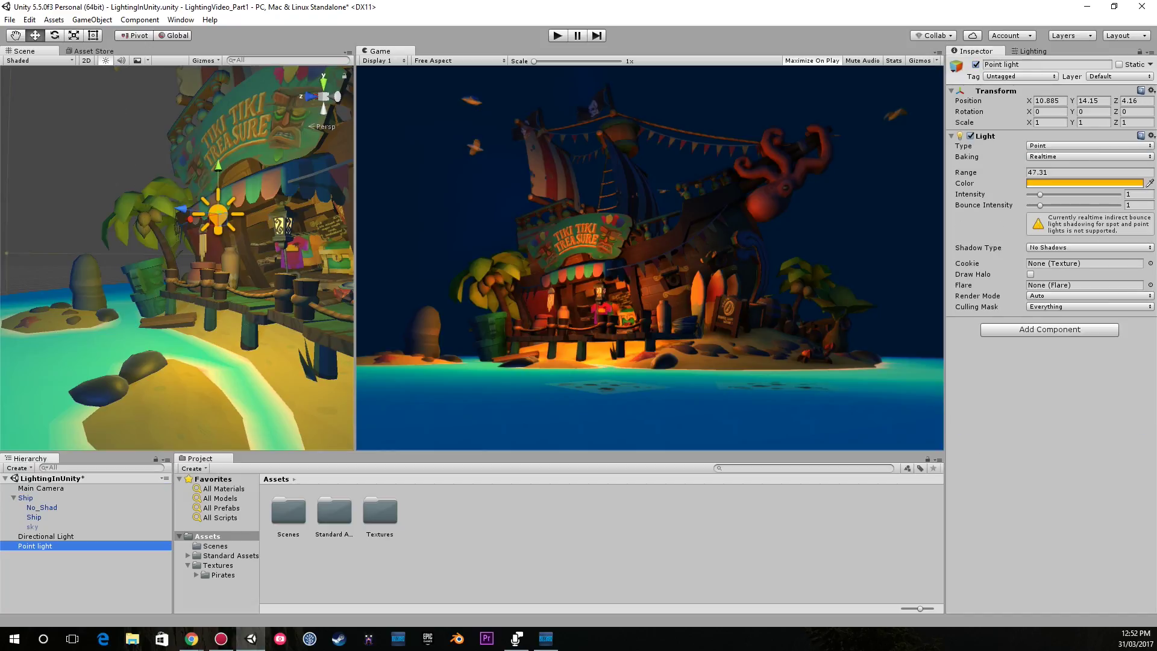
Step: Compare the point light with and without shadows and set its shadow type to Soft Shadows
{"action": "left_click", "coordinate": [1089, 247]}
{"action": "left_click", "coordinate": [1060, 282]}
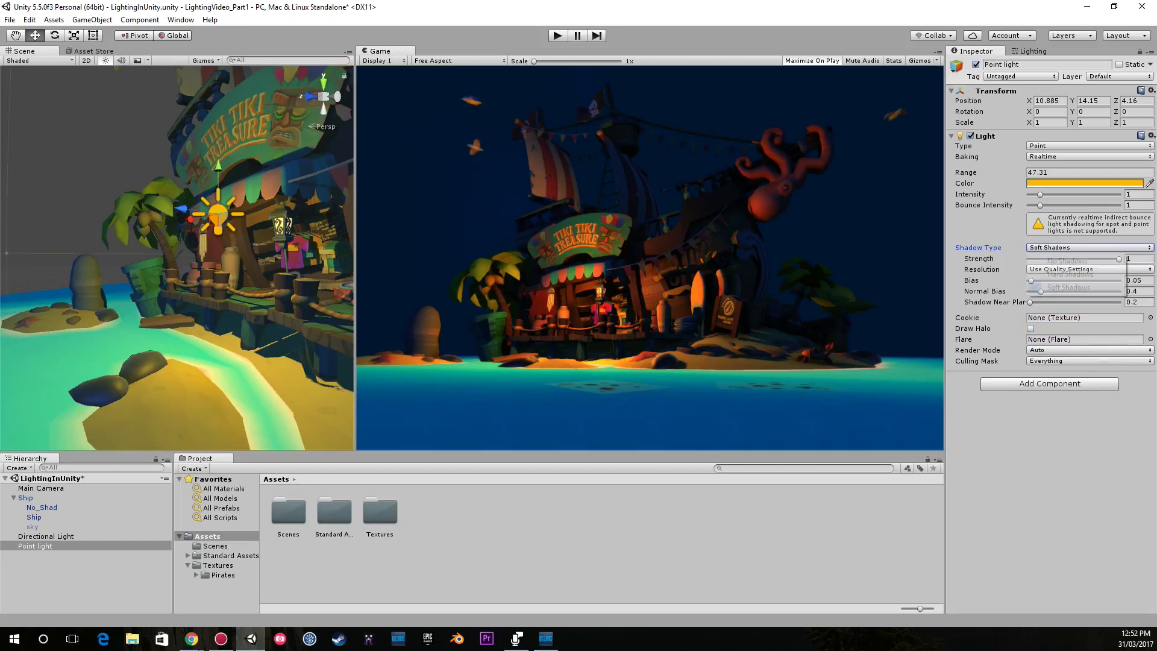
{"action": "left_click", "coordinate": [1078, 248]}
{"action": "left_click", "coordinate": [1069, 259]}
{"action": "left_click", "coordinate": [1078, 247]}
{"action": "left_click", "coordinate": [1069, 287]}
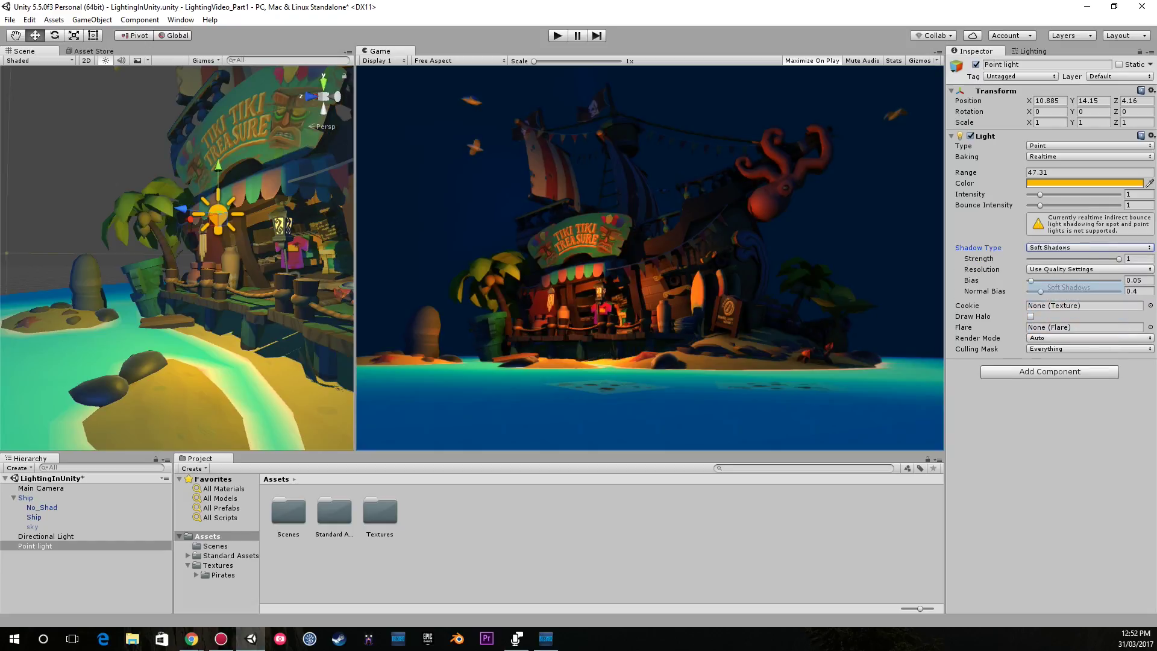
Step: Move the point light farther out from the stall to about Z 4.997
{"action": "left_click_drag", "start_coordinate": [199, 259], "coordinate": [183, 255], "text": "alt"}
{"action": "left_click_drag", "start_coordinate": [133, 218], "coordinate": [95, 211]}
{"action": "left_click_drag", "start_coordinate": [95, 211], "coordinate": [138, 162], "text": "alt"}
Step: Duplicate the point light and move the copy up among the masts, to about X 13.09, Y 24.1, Z -1.95
{"action": "key", "text": "ctrl+d"}
{"action": "scroll", "coordinate": [120, 223], "scroll_direction": "down", "scroll_amount": 5}
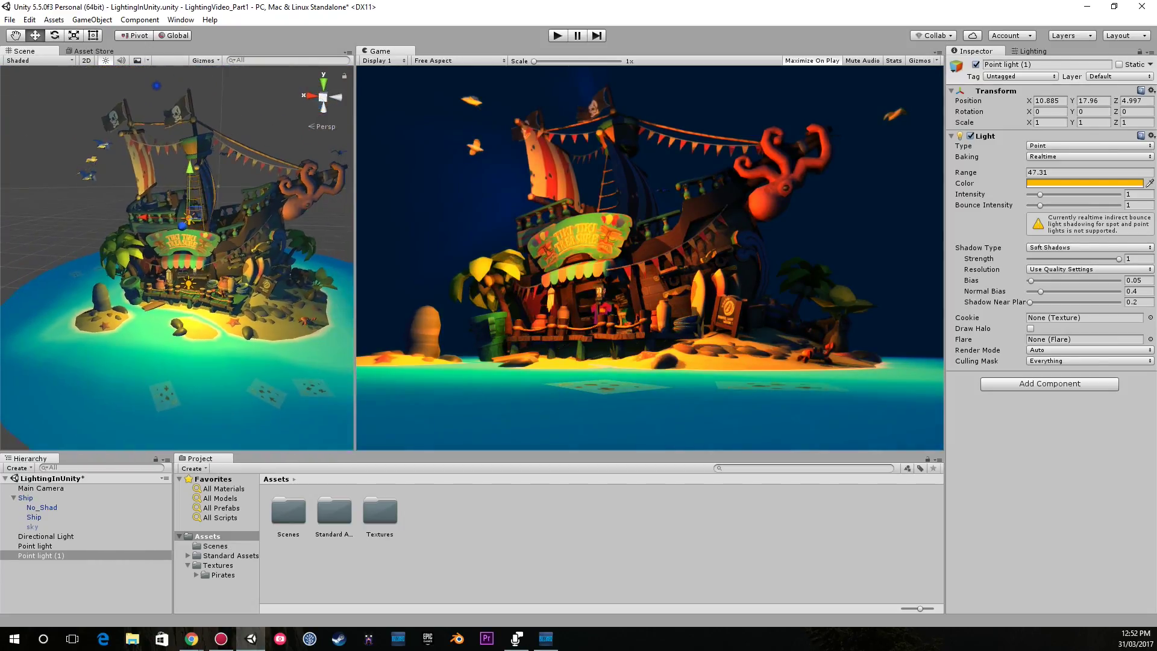
{"action": "left_click_drag", "start_coordinate": [182, 226], "coordinate": [177, 65]}
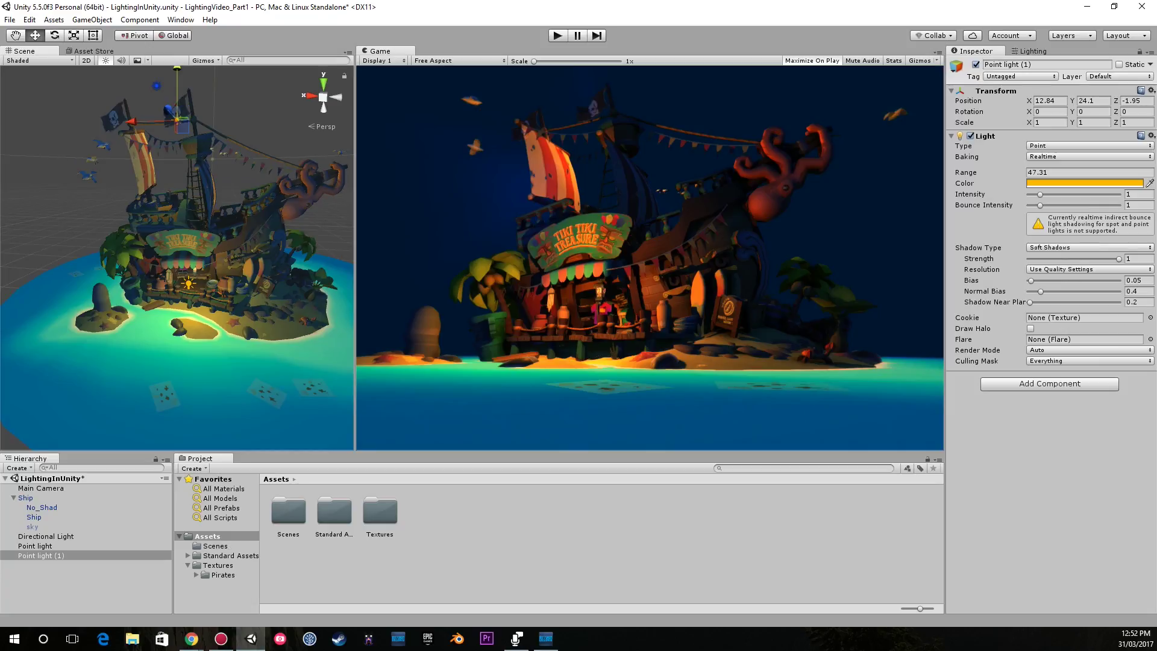
{"action": "mouse_move", "coordinate": [153, 120]}
{"action": "left_mouse_down"}
{"action": "mouse_move", "coordinate": [235, 117]}
{"action": "mouse_move", "coordinate": [153, 120]}
{"action": "left_mouse_up"}
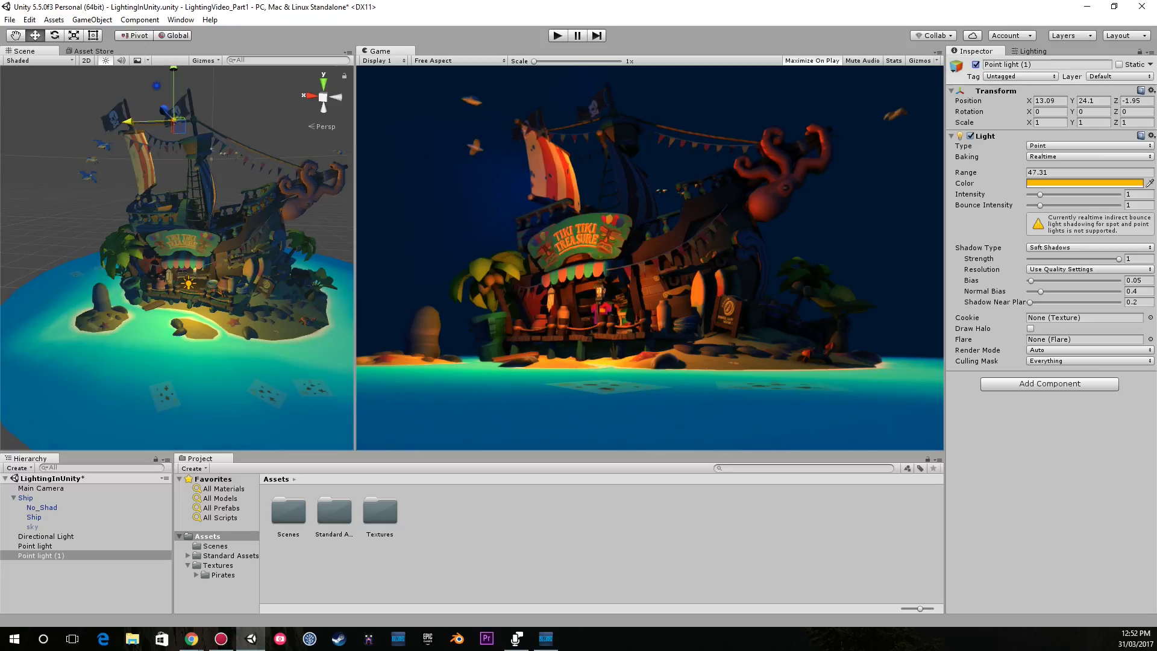
Step: Select the Ship mesh and change its Water material's shader to Standard
{"action": "key", "text": "w"}
{"action": "right_click_drag", "start_coordinate": [253, 199], "coordinate": [208, 244]}
{"action": "key", "text": "s"}
{"action": "key", "text": "w"}
{"action": "key", "text": "s"}
{"action": "key", "text": "w"}
{"action": "left_click", "coordinate": [208, 244]}
{"action": "left_click", "coordinate": [175, 380]}
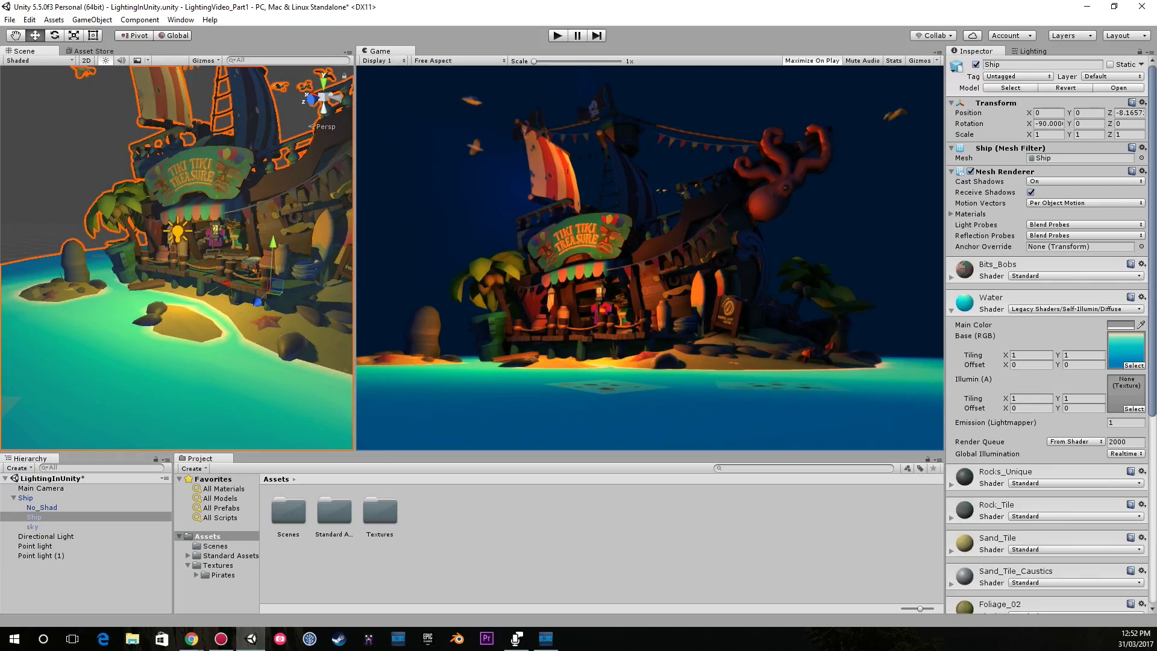
{"action": "left_click", "coordinate": [1120, 325]}
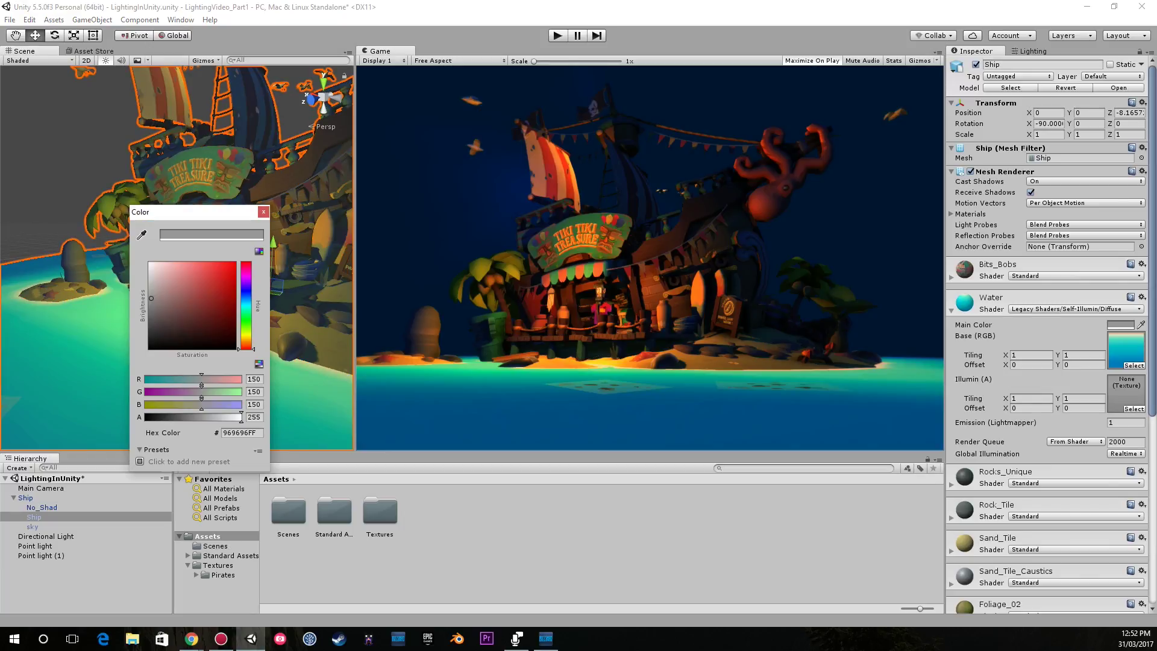
{"action": "left_click", "coordinate": [263, 211]}
{"action": "left_click", "coordinate": [1075, 309]}
{"action": "left_click", "coordinate": [1048, 324]}
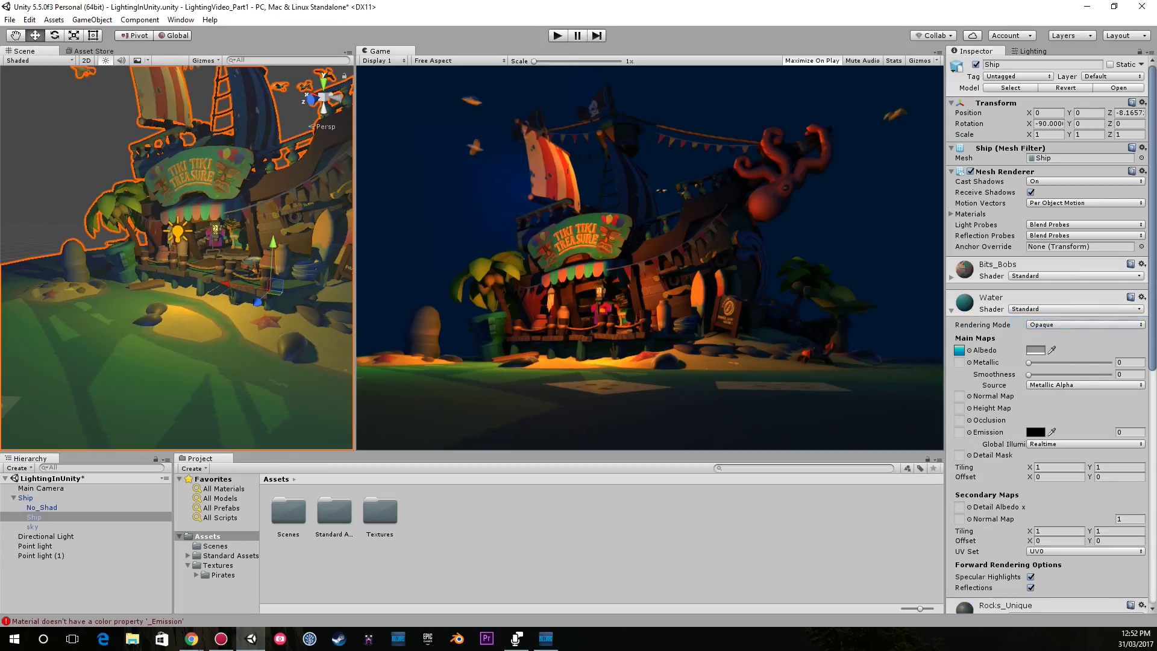
Step: Inspect the lit water surface and change the Water material's shader to Unlit/Texture
{"action": "right_click_drag", "start_coordinate": [175, 265], "coordinate": [271, 278]}
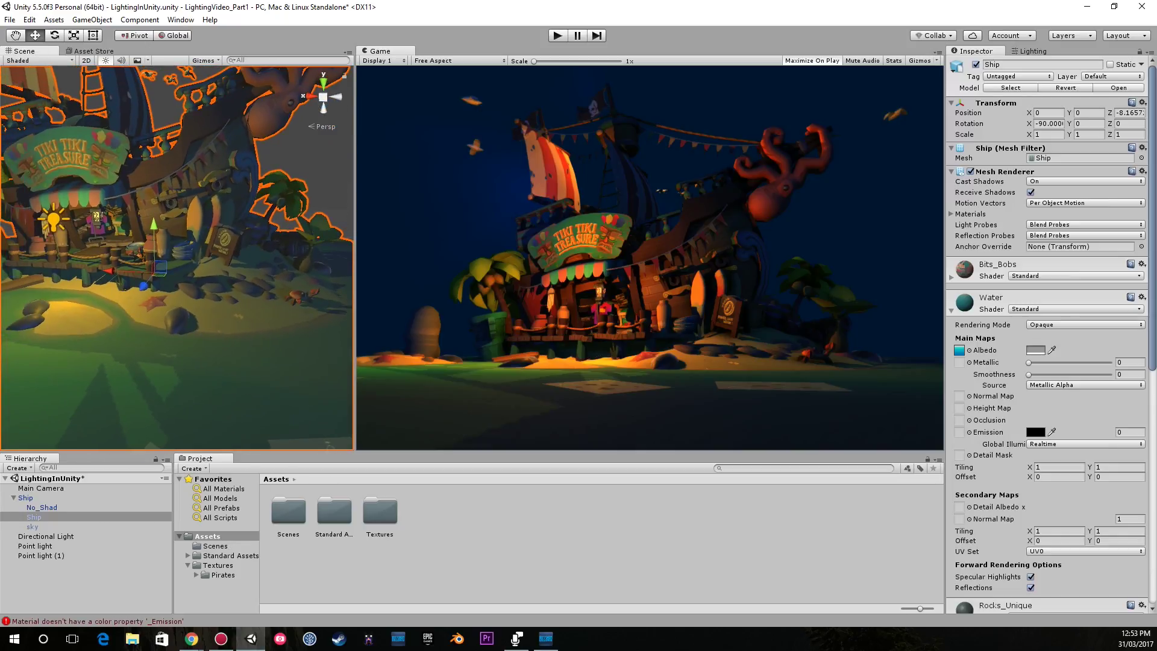
{"action": "right_click_drag", "start_coordinate": [199, 259], "coordinate": [232, 304]}
{"action": "left_click_drag", "start_coordinate": [211, 253], "coordinate": [132, 260], "text": "alt"}
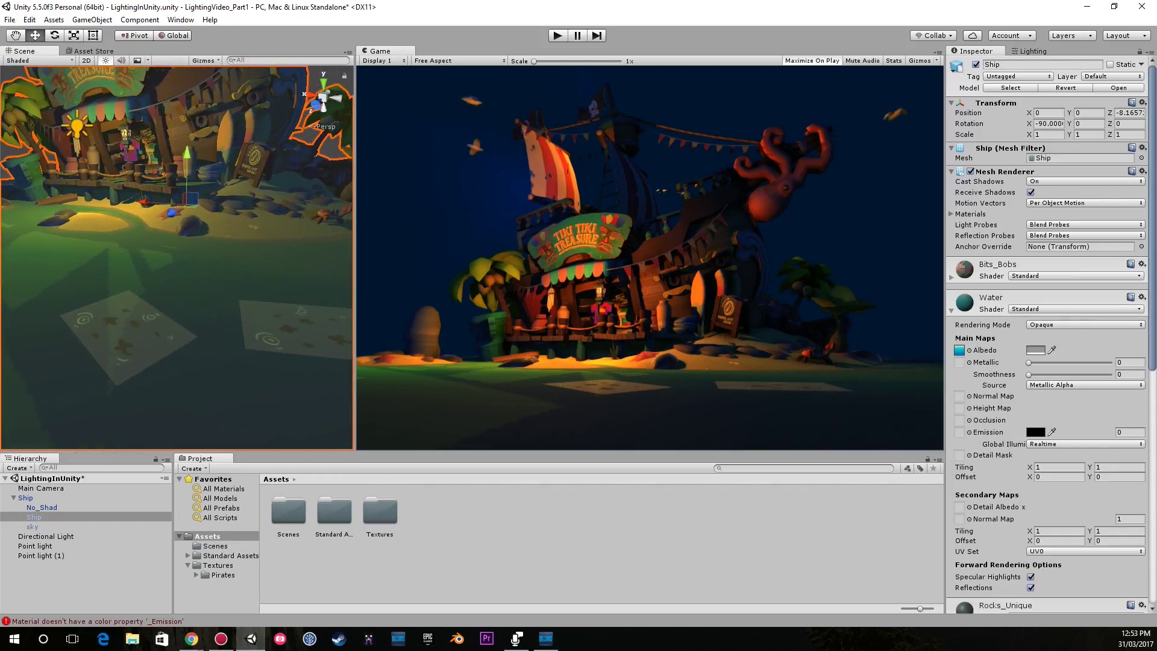
{"action": "left_click", "coordinate": [1075, 308]}
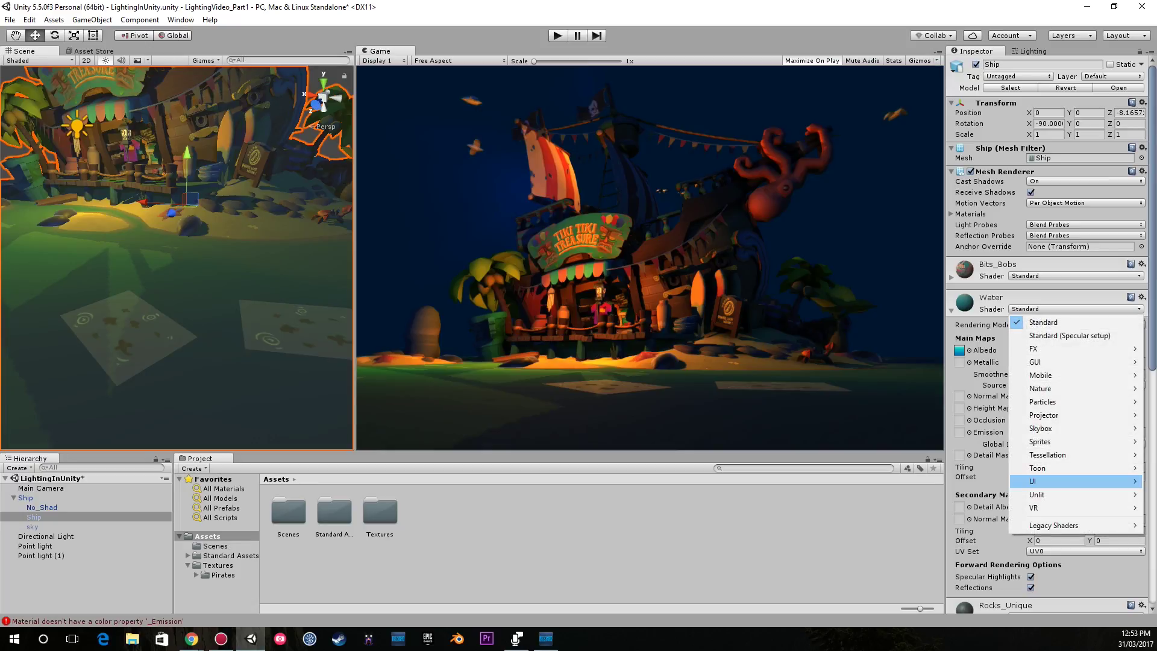
{"action": "mouse_move", "coordinate": [1060, 494]}
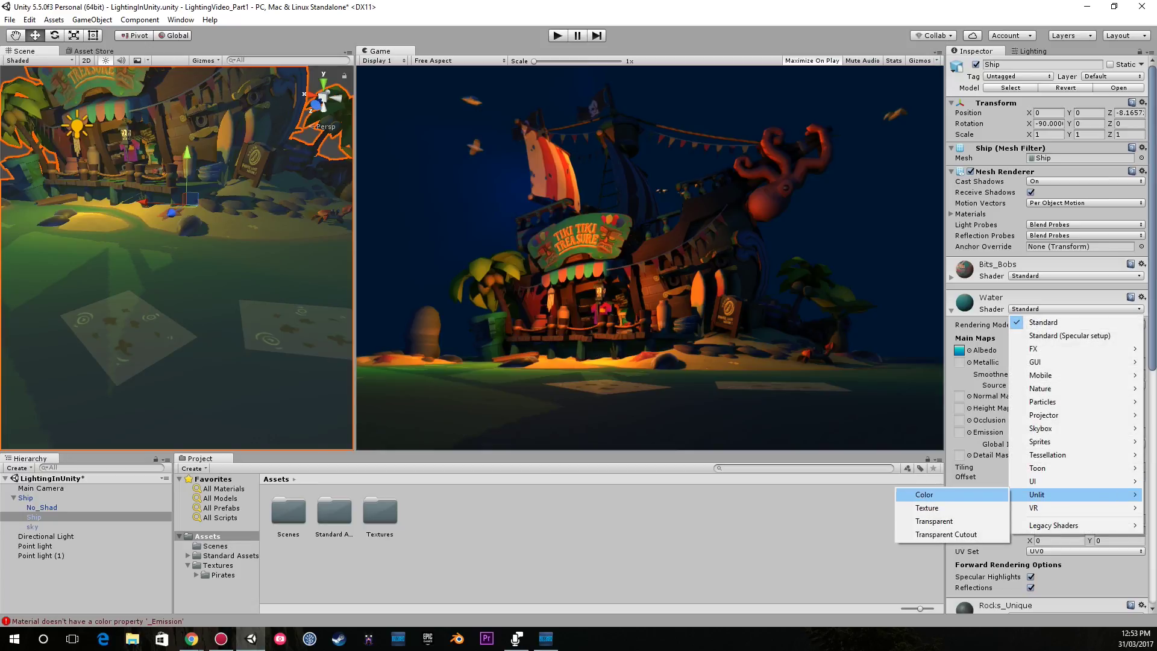
{"action": "left_click", "coordinate": [928, 508]}
Step: Change the Water material's shader to Legacy Shaders/Self-Illumin/Diffuse and darken its main color to a deeper gray
{"action": "left_click", "coordinate": [1075, 309]}
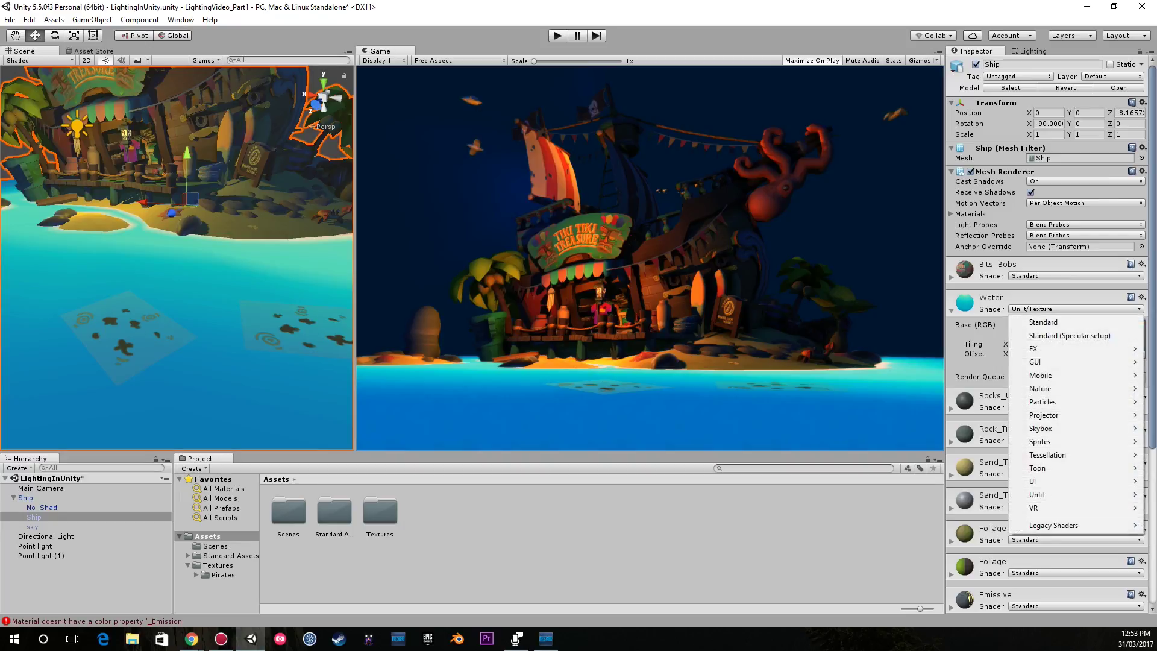
{"action": "mouse_move", "coordinate": [1060, 525]}
{"action": "mouse_move", "coordinate": [958, 485]}
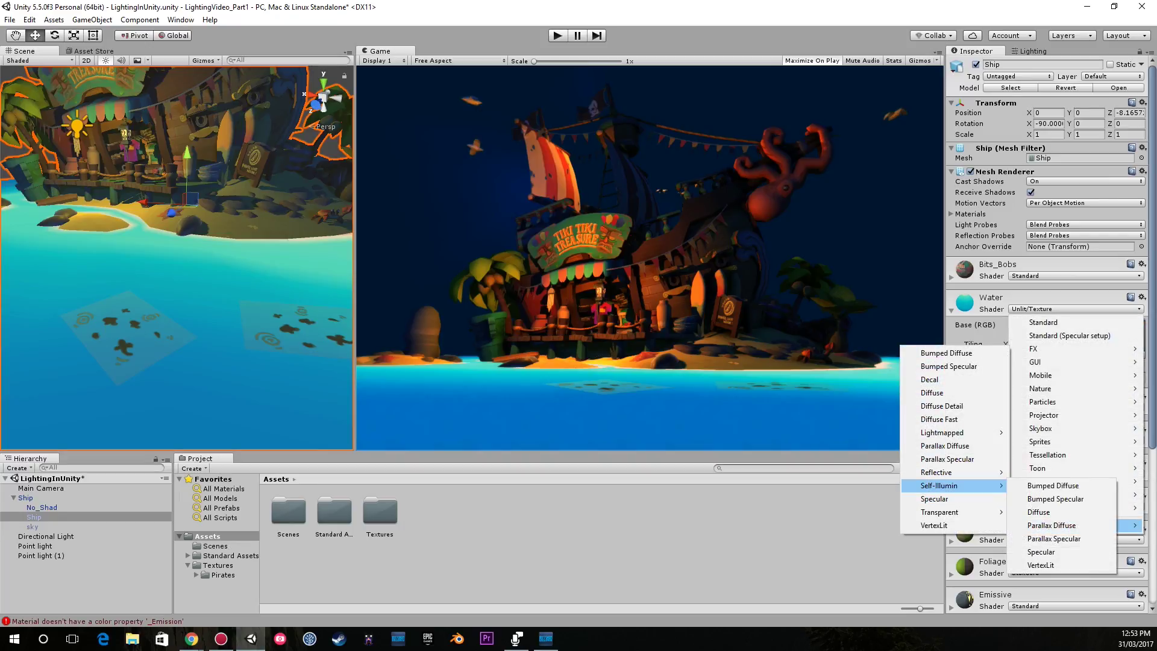
{"action": "left_click", "coordinate": [1048, 512]}
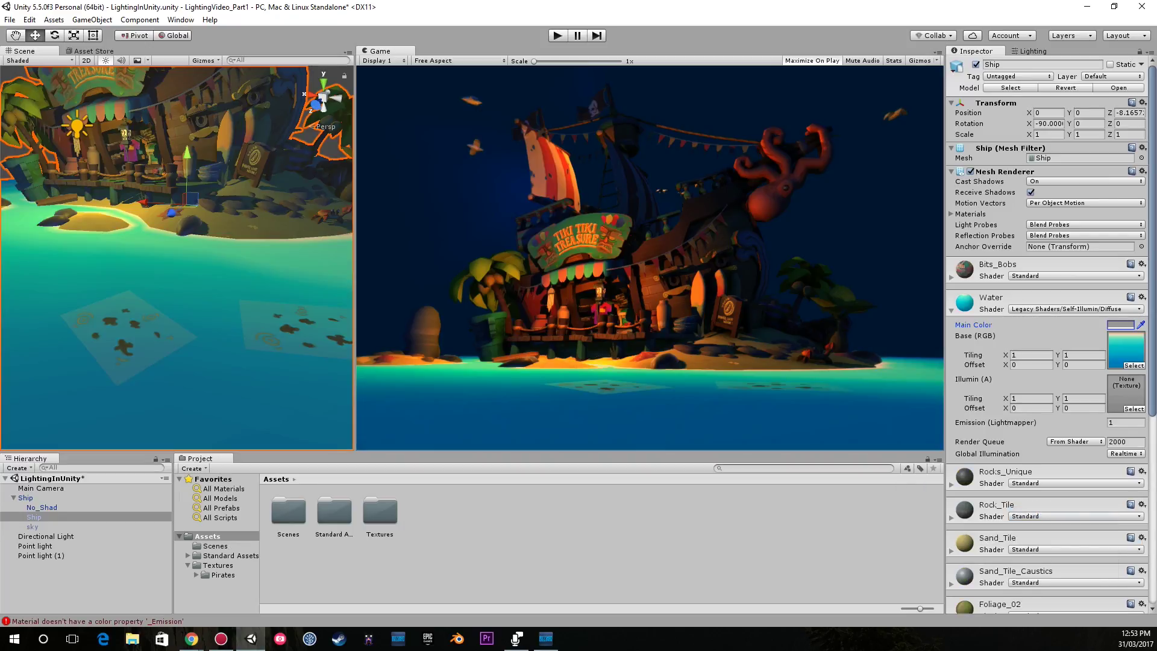
{"action": "left_click", "coordinate": [1120, 324]}
{"action": "left_click_drag", "start_coordinate": [152, 298], "coordinate": [151, 318]}
{"action": "left_click", "coordinate": [264, 212]}
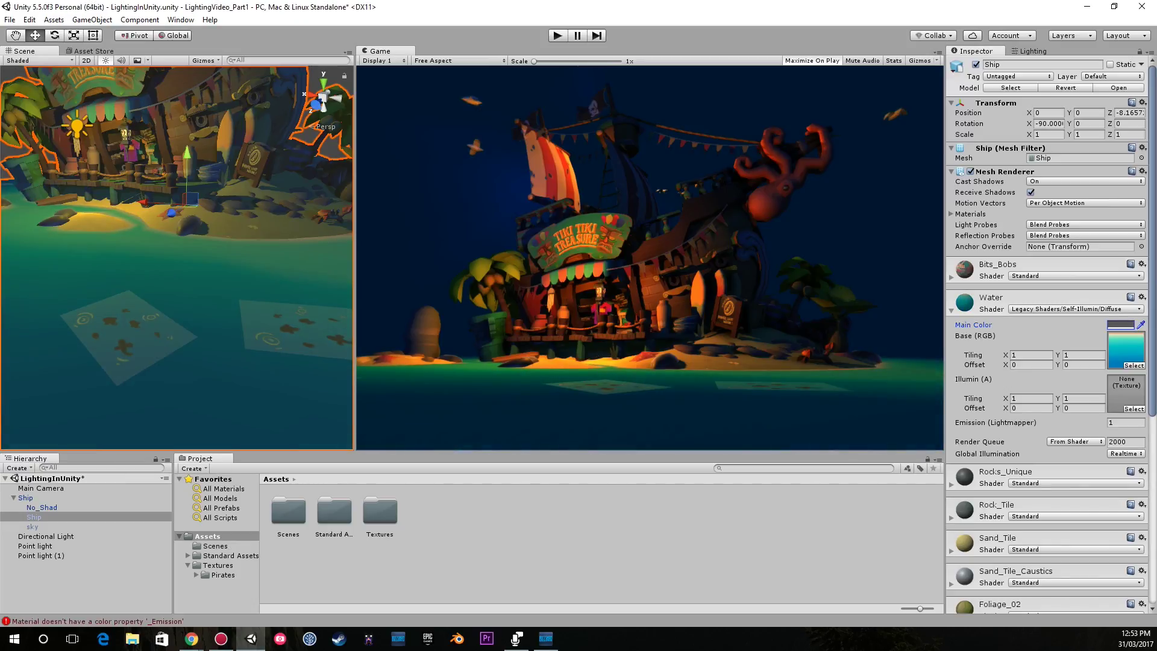
Step: Change the Water material's shader to Legacy Shaders/Transparent/Diffuse
{"action": "left_click", "coordinate": [1075, 308]}
{"action": "mouse_move", "coordinate": [1061, 524]}
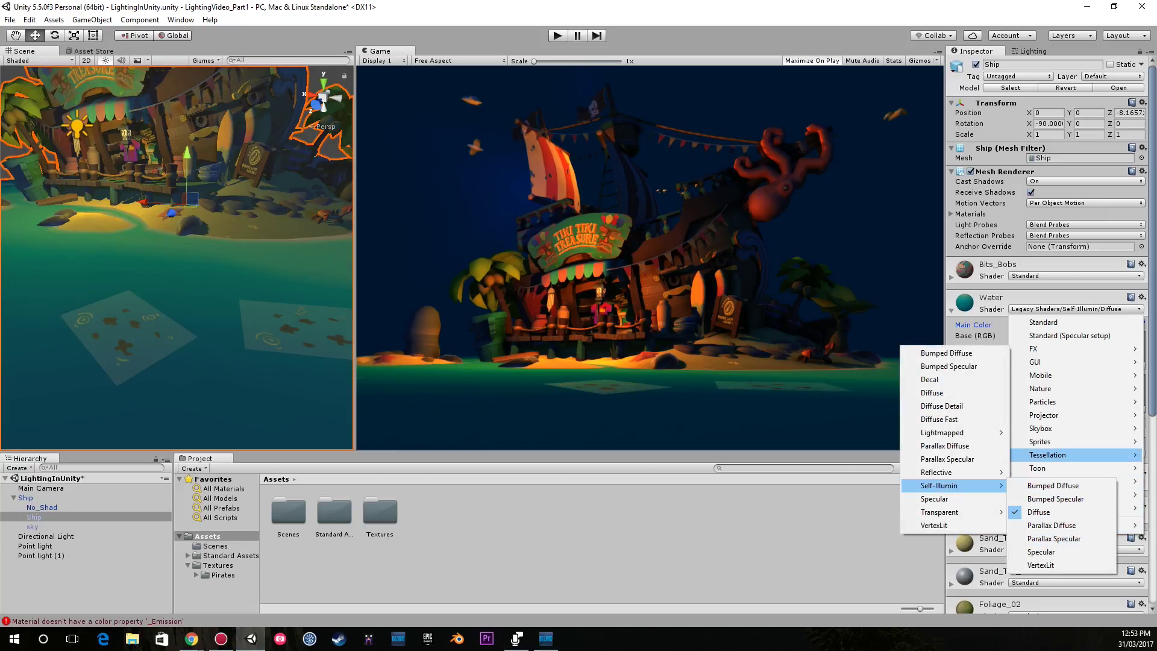
{"action": "mouse_move", "coordinate": [951, 511]}
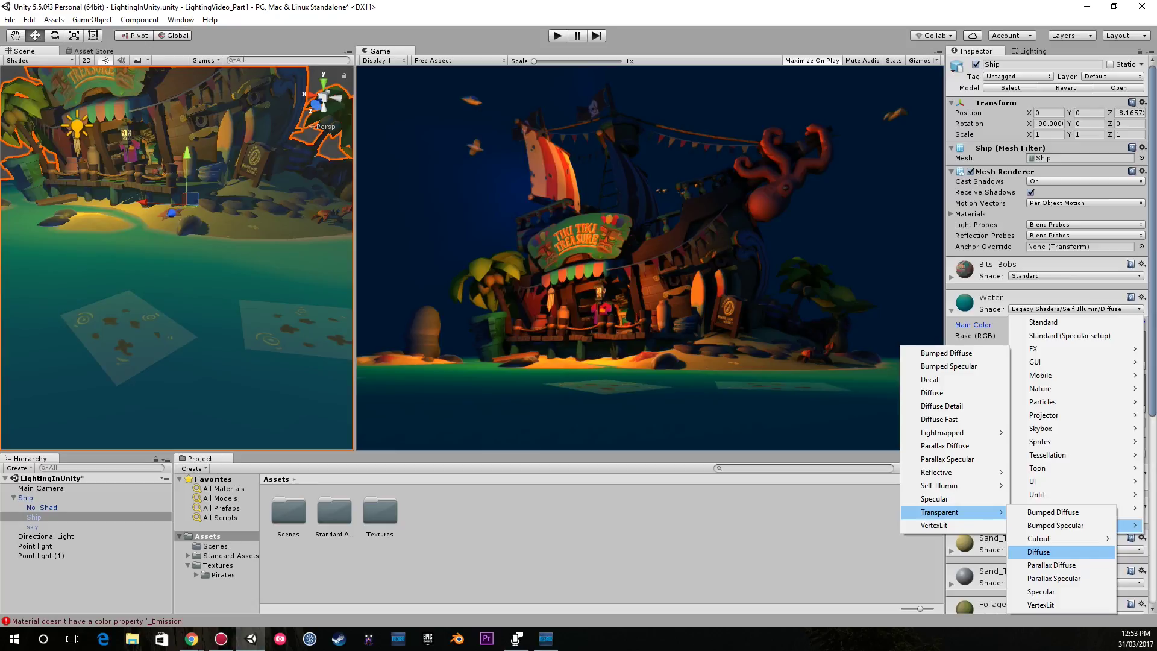
{"action": "left_click", "coordinate": [1038, 551]}
Step: Try cyan 05D8F6 as the Water material's main color and settle on white FFFFFF
{"action": "left_click", "coordinate": [1120, 325]}
{"action": "left_click", "coordinate": [151, 264]}
{"action": "mouse_move", "coordinate": [151, 265]}
{"action": "left_mouse_down"}
{"action": "mouse_move", "coordinate": [151, 286]}
{"action": "mouse_move", "coordinate": [152, 269]}
{"action": "left_mouse_up"}
{"action": "left_click_drag", "start_coordinate": [245, 348], "coordinate": [246, 303]}
{"action": "left_click_drag", "start_coordinate": [152, 269], "coordinate": [231, 267]}
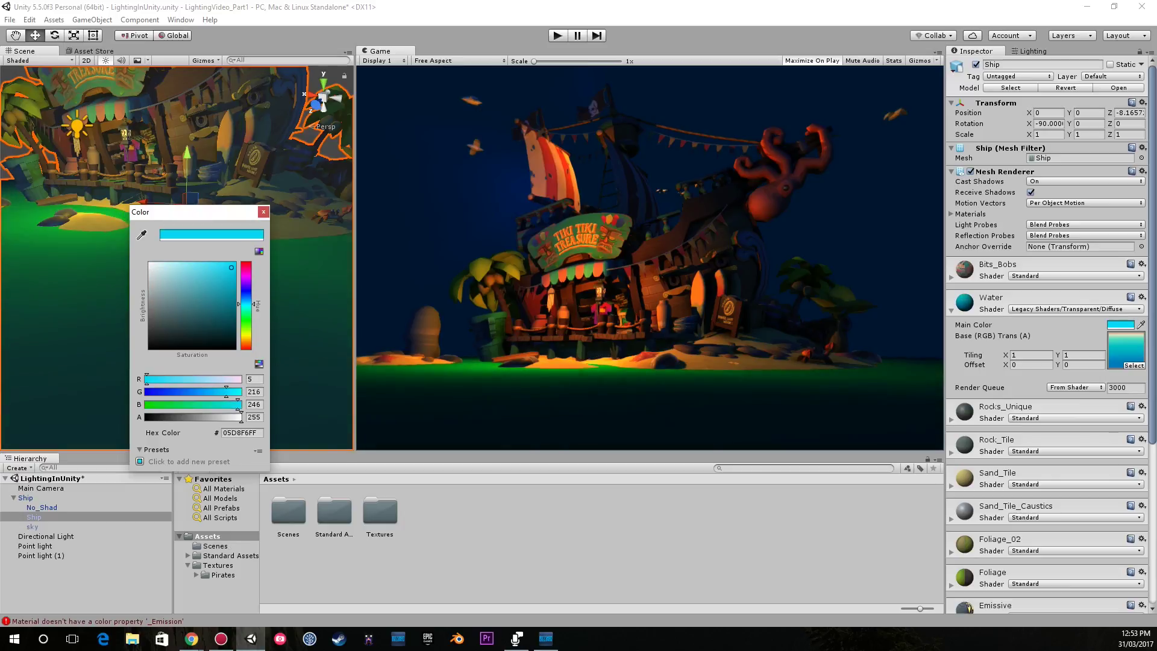
{"action": "left_click", "coordinate": [263, 212]}
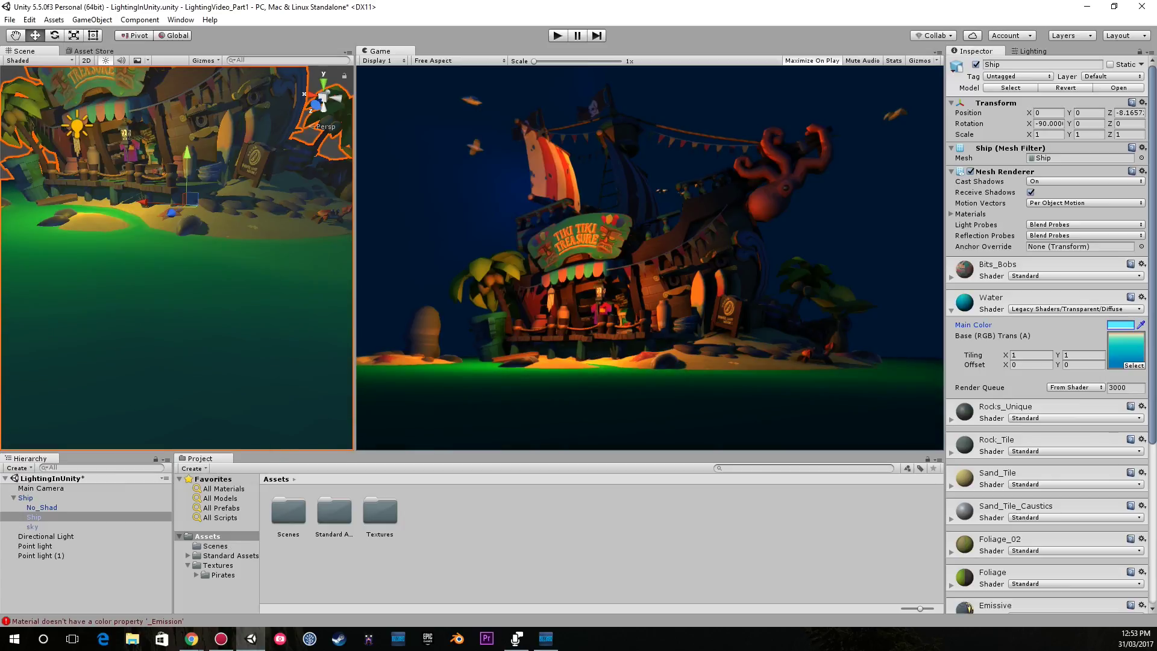
{"action": "left_click", "coordinate": [1120, 324]}
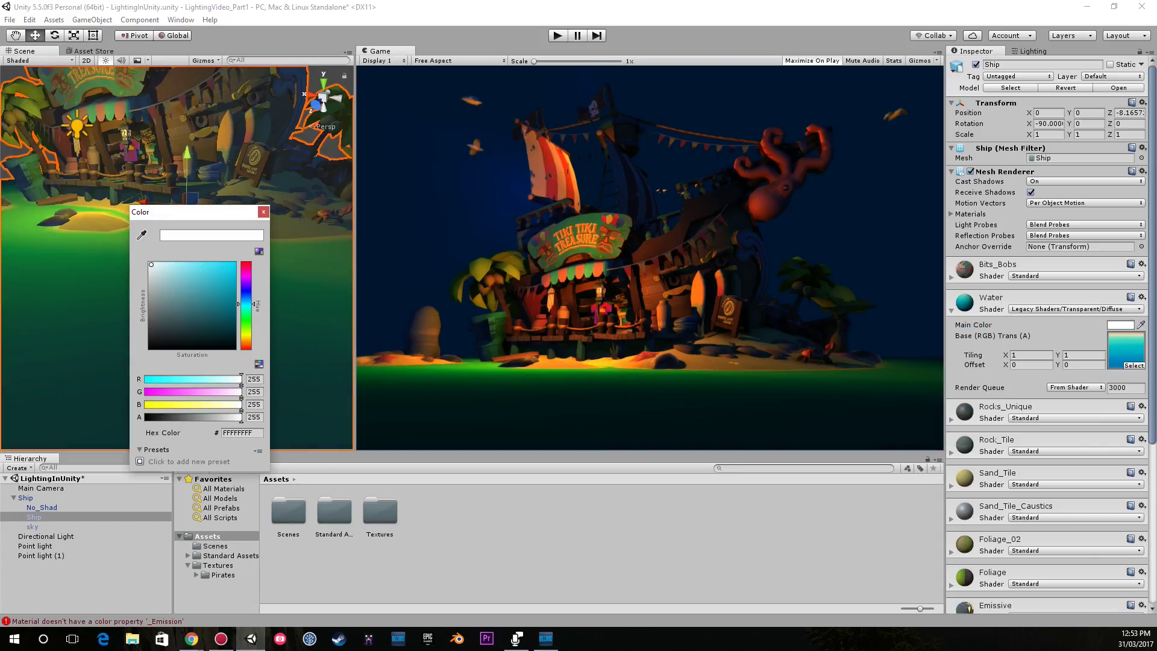
{"action": "left_click", "coordinate": [1140, 324]}
{"action": "left_click_drag", "start_coordinate": [181, 259], "coordinate": [259, 238], "text": "alt"}
{"action": "left_click", "coordinate": [199, 188]}
{"action": "left_click_drag", "start_coordinate": [199, 188], "coordinate": [161, 184], "text": "alt"}
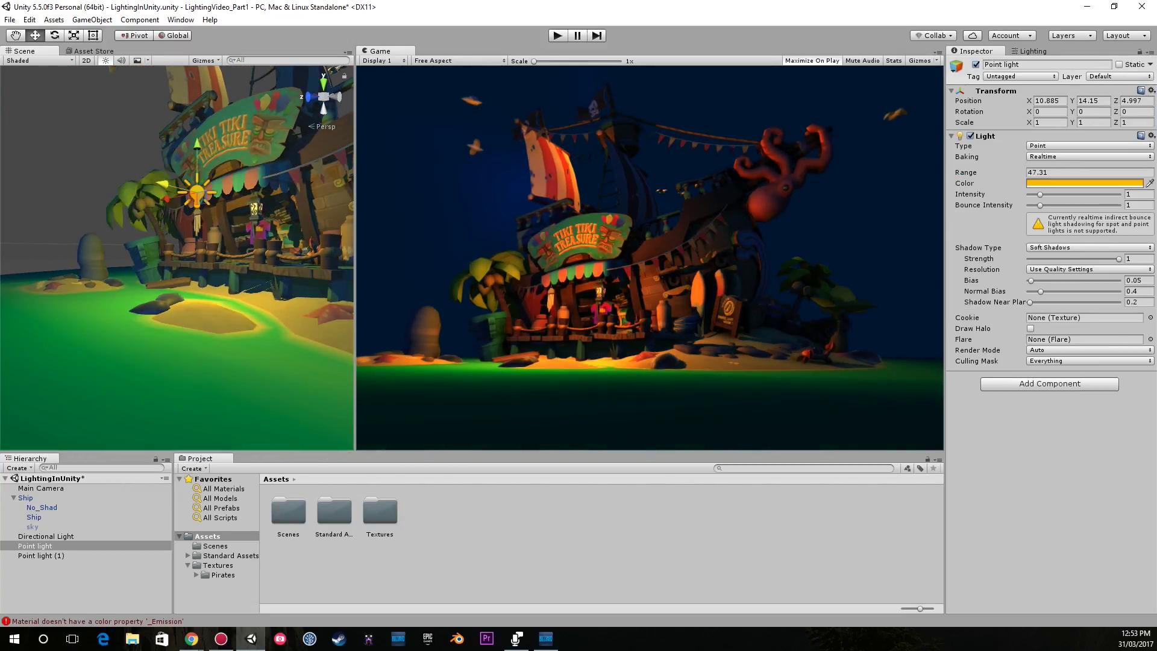
{"action": "left_click", "coordinate": [34, 517]}
{"action": "key", "text": "f"}
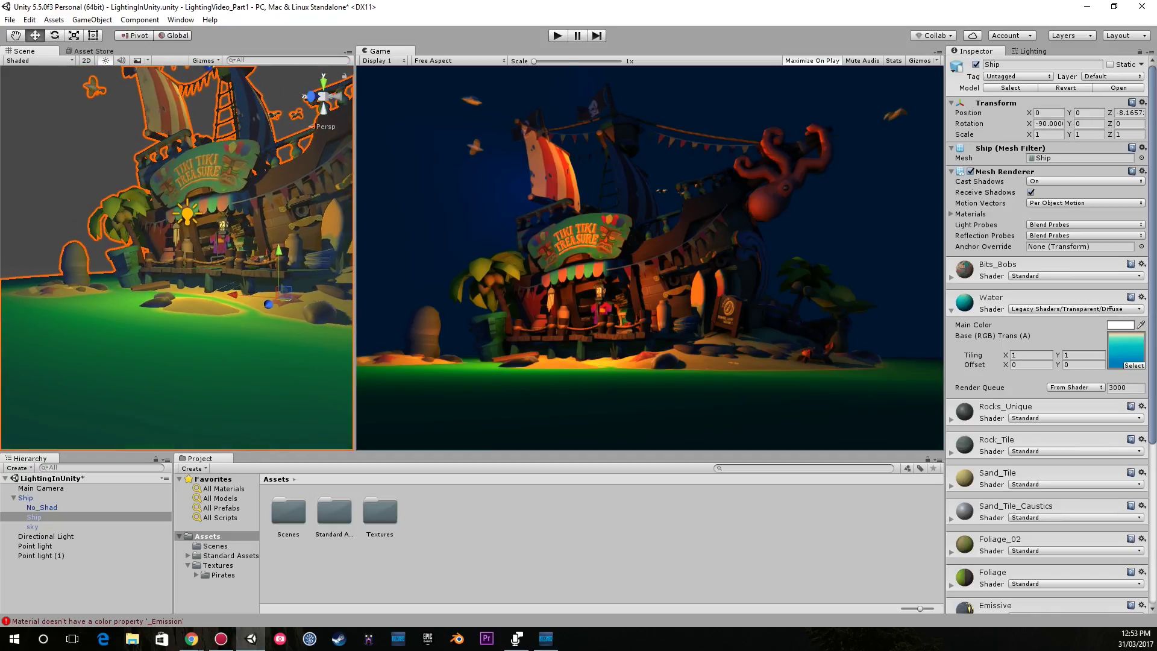
{"action": "right_click_drag", "start_coordinate": [181, 259], "coordinate": [183, 250]}
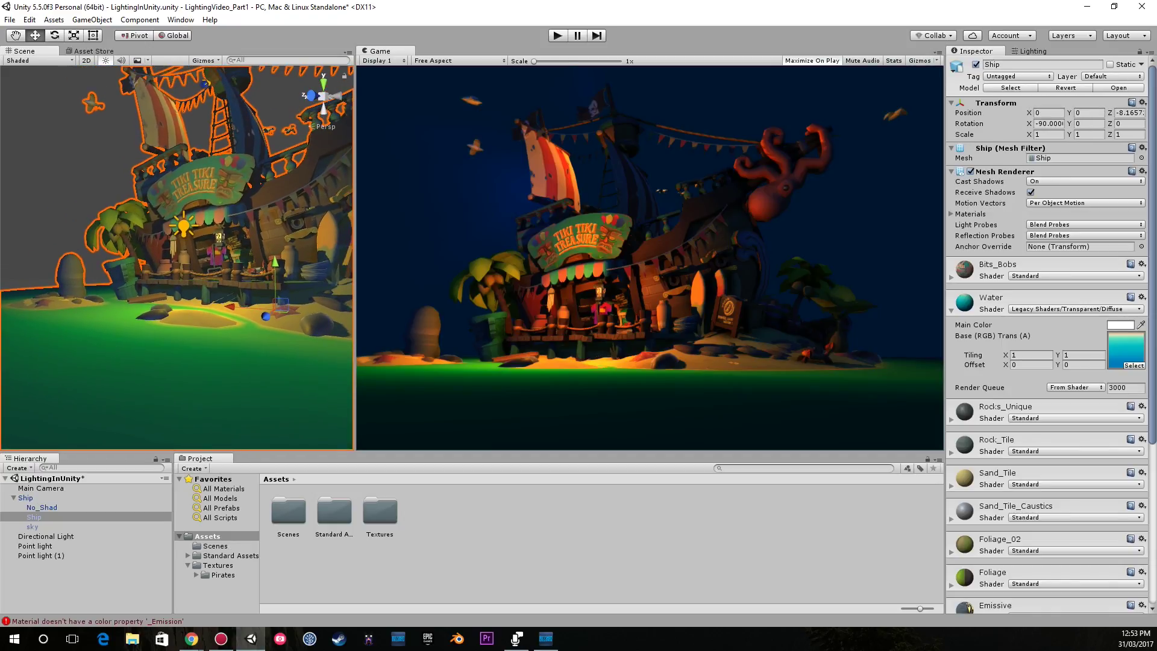
Step: Darken the Main Camera's background color to a deep teal, hex 02212600
{"action": "left_click", "coordinate": [41, 488]}
{"action": "left_click", "coordinate": [1084, 156]}
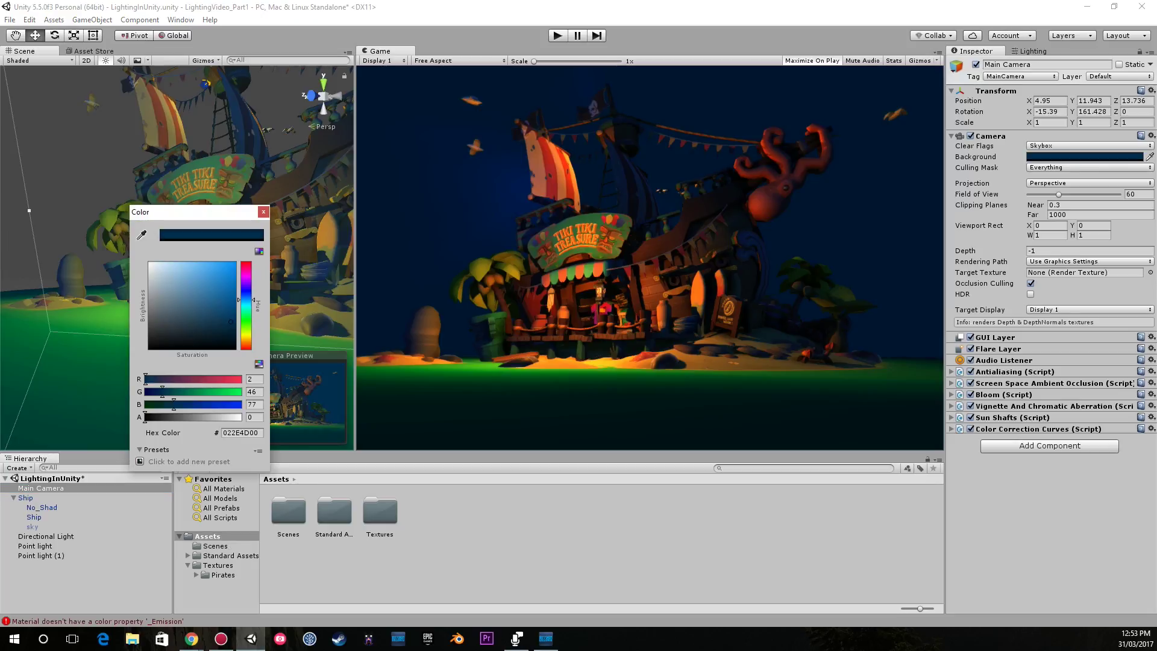
{"action": "mouse_move", "coordinate": [246, 300]}
{"action": "left_mouse_down"}
{"action": "mouse_move", "coordinate": [246, 332]}
{"action": "mouse_move", "coordinate": [245, 300]}
{"action": "mouse_move", "coordinate": [225, 335]}
{"action": "mouse_move", "coordinate": [216, 318]}
{"action": "mouse_move", "coordinate": [223, 332]}
{"action": "left_mouse_up"}
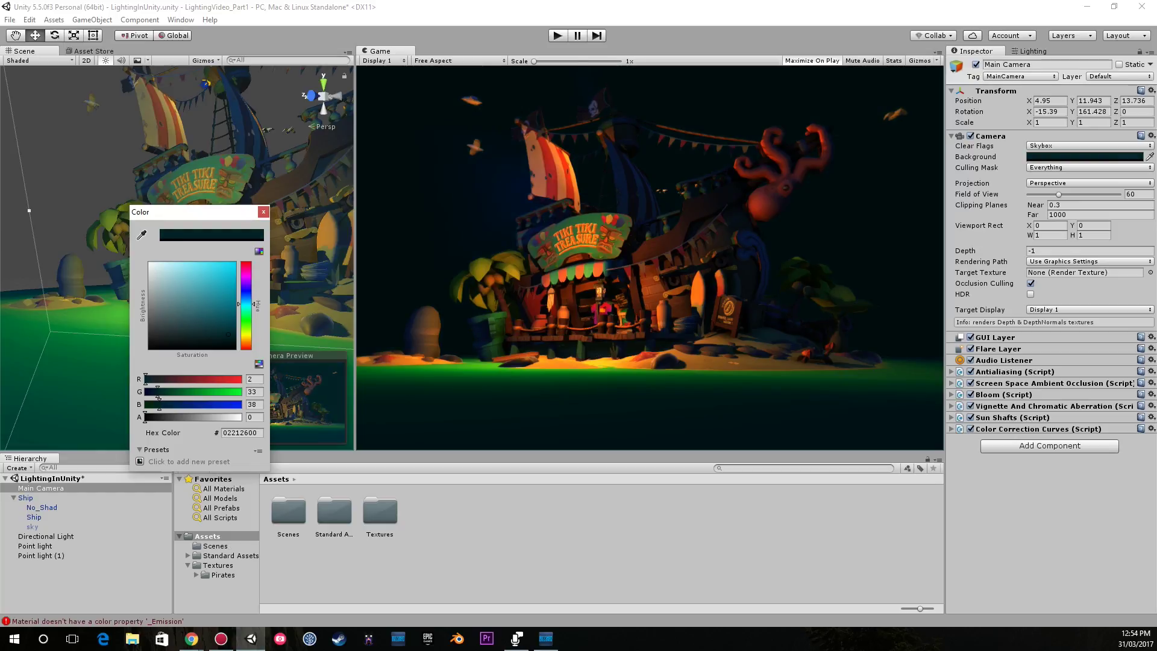
{"action": "left_click", "coordinate": [263, 212]}
{"action": "right_click_drag", "start_coordinate": [241, 226], "coordinate": [236, 204]}
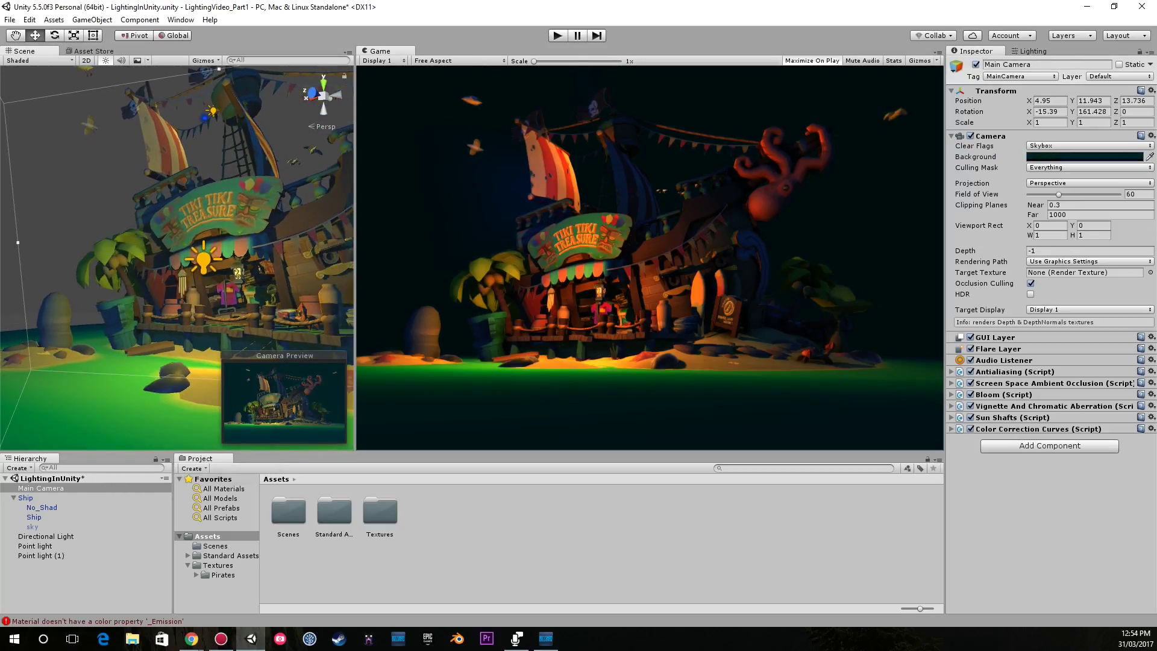
{"action": "left_click", "coordinate": [45, 536]}
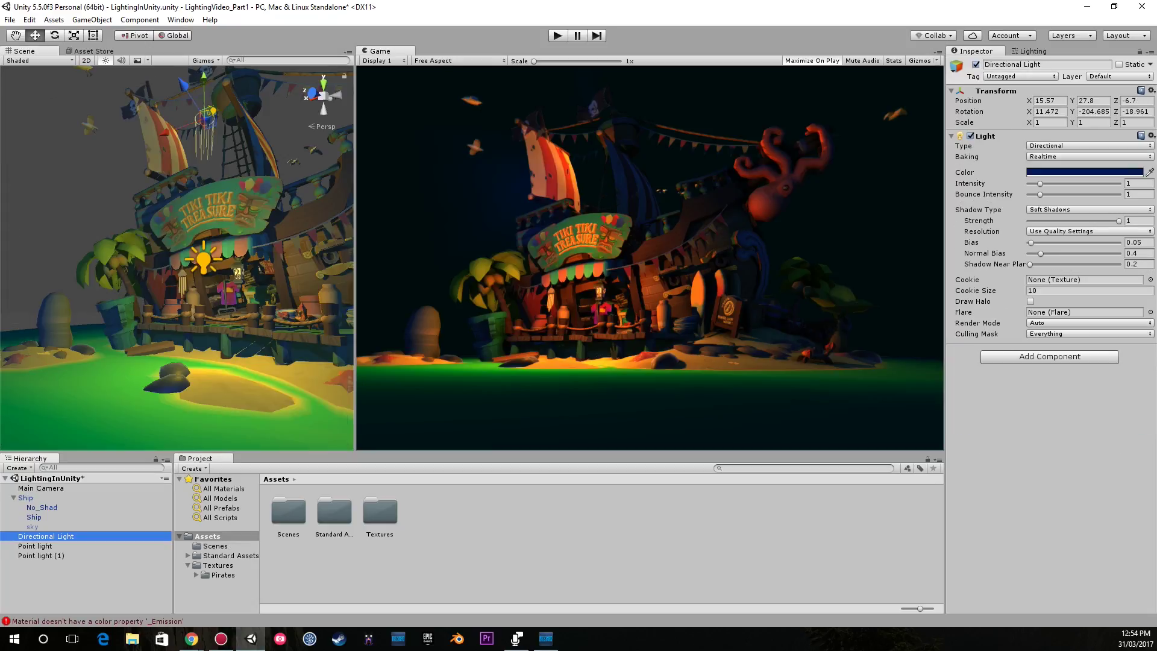
{"action": "left_click", "coordinate": [41, 556]}
{"action": "left_click", "coordinate": [35, 545]}
{"action": "left_click", "coordinate": [41, 507]}
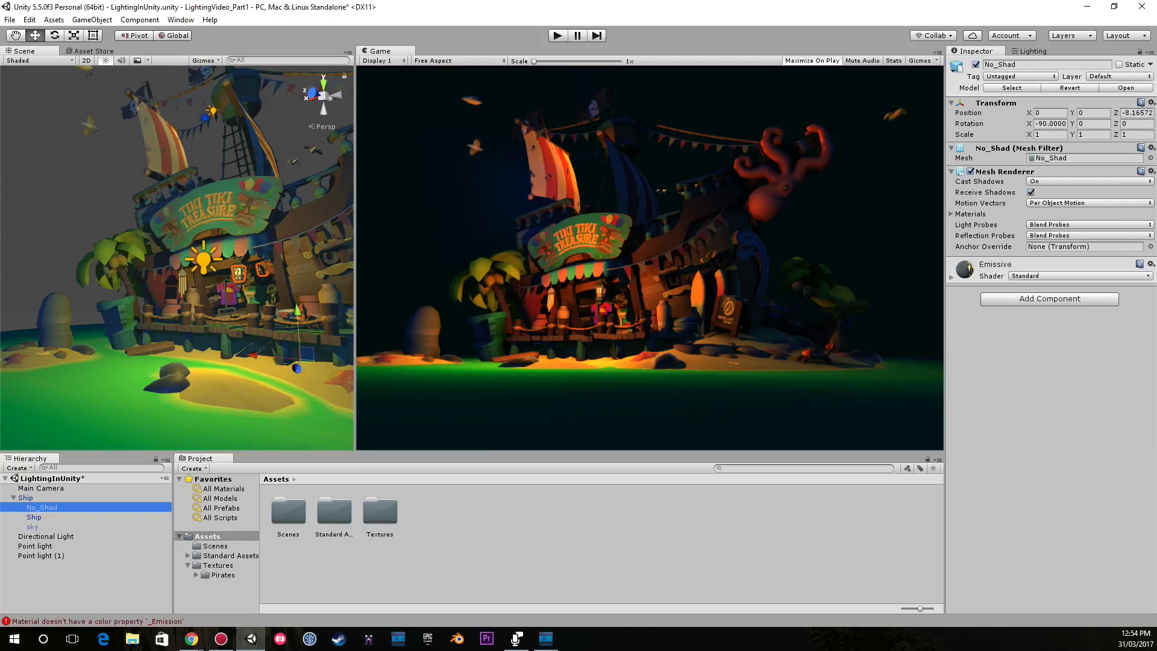
{"action": "left_click", "coordinate": [46, 536]}
Step: Darken the blue shafts color of the Main Camera's Sun Shafts effect and disable the effect
{"action": "left_click", "coordinate": [41, 488]}
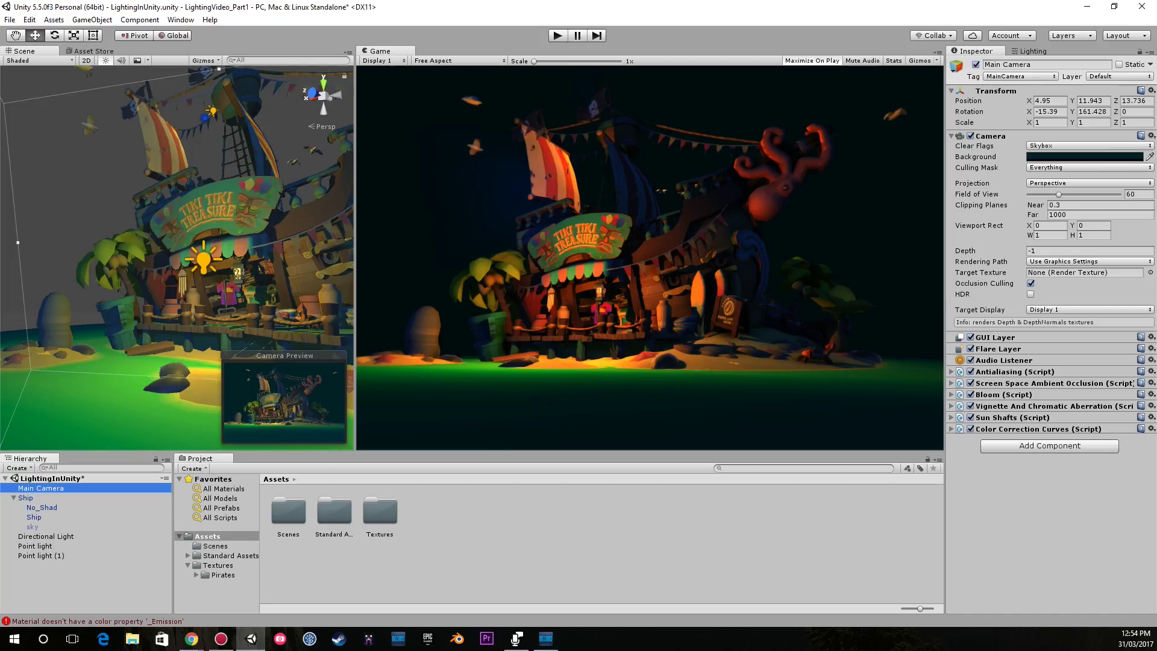
{"action": "left_click", "coordinate": [1012, 417]}
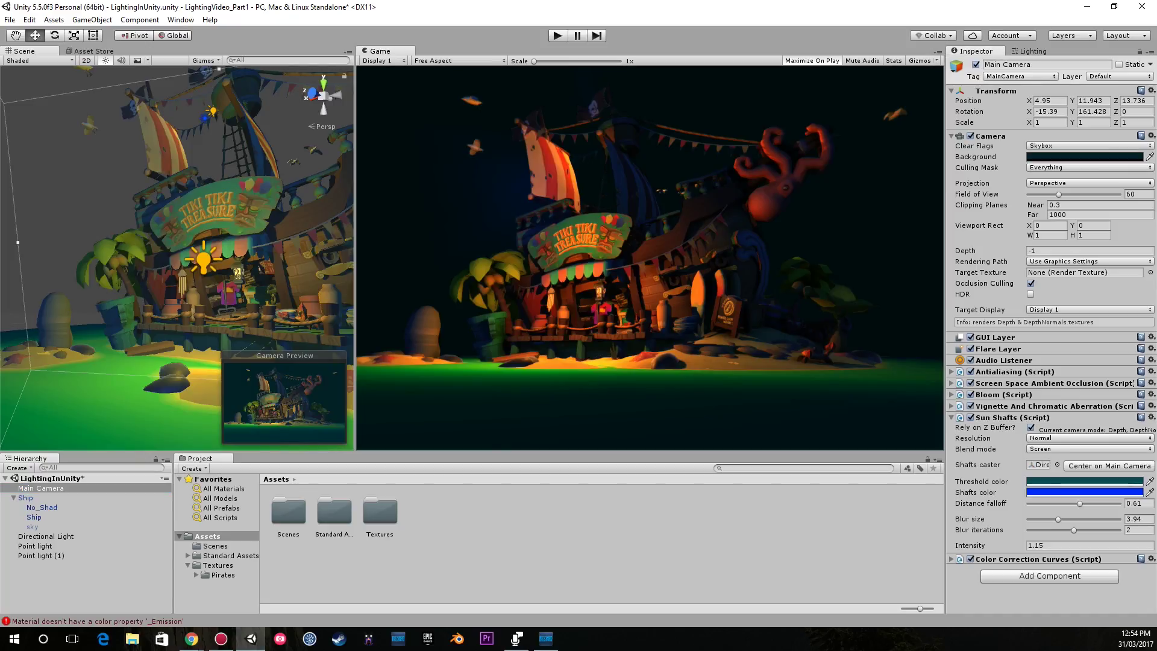
{"action": "left_click", "coordinate": [1084, 492]}
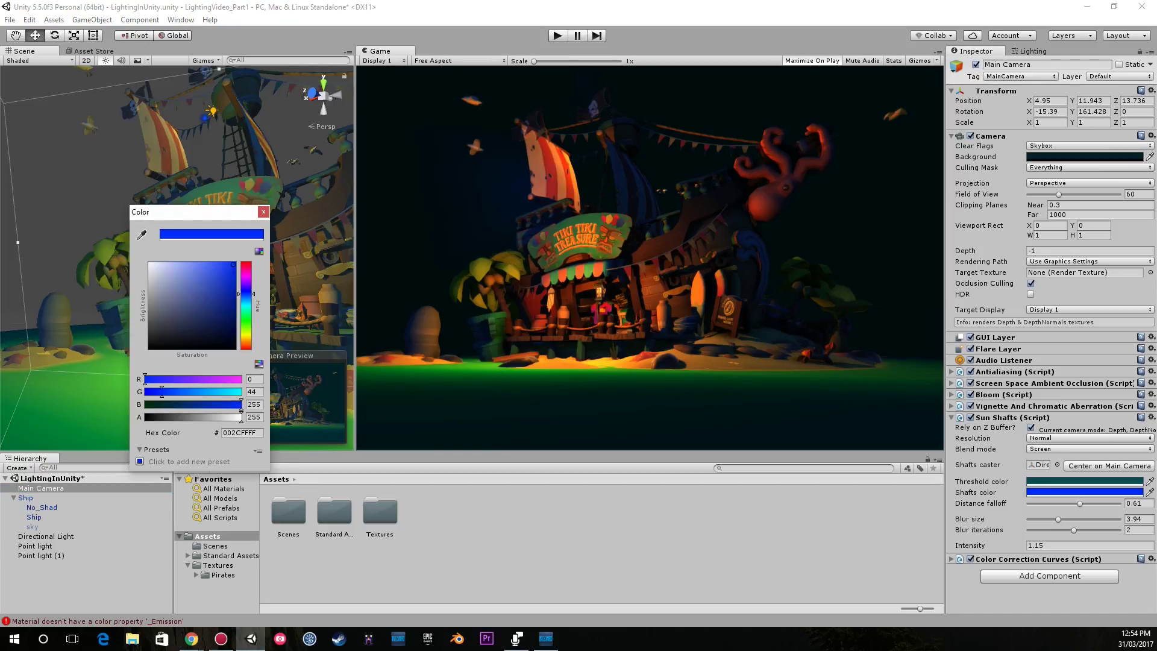
{"action": "left_click_drag", "start_coordinate": [233, 264], "coordinate": [235, 330]}
{"action": "left_click", "coordinate": [263, 213]}
{"action": "left_click", "coordinate": [971, 417]}
{"action": "left_click", "coordinate": [952, 417]}
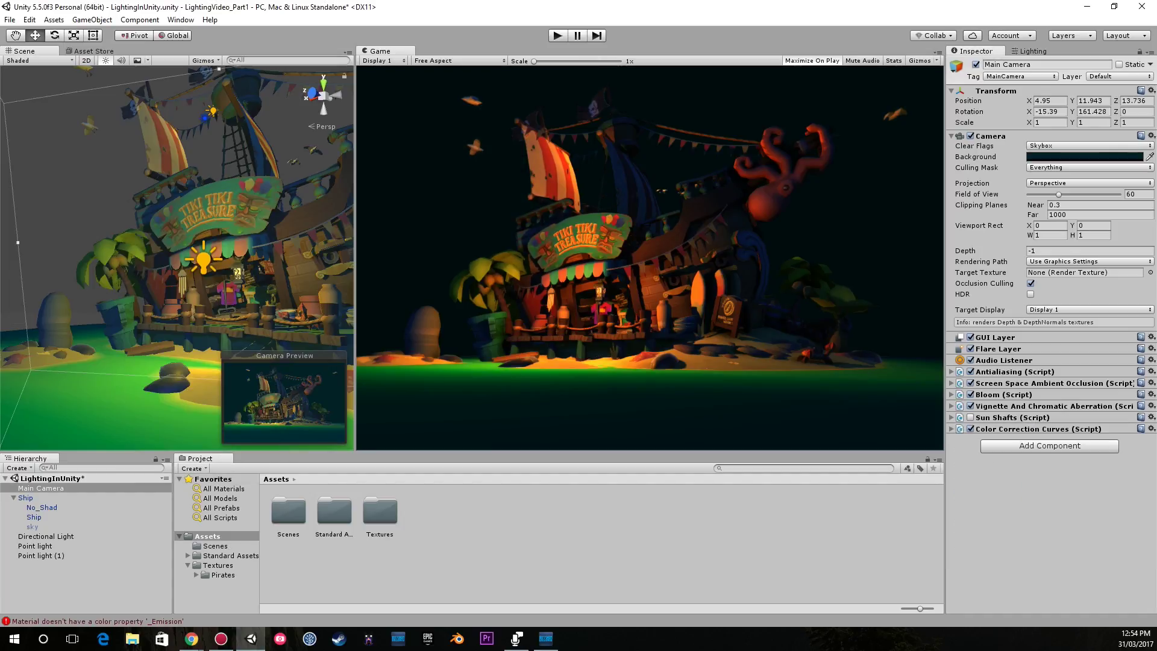
Step: Set the Main Camera's Bloom threshold to 0.5 and its intensity to 1.88
{"action": "left_click", "coordinate": [951, 394]}
{"action": "left_click_drag", "start_coordinate": [1046, 480], "coordinate": [1040, 480]}
{"action": "left_click", "coordinate": [970, 468]}
{"action": "mouse_move", "coordinate": [971, 468]}
{"action": "left_mouse_down"}
{"action": "mouse_move", "coordinate": [1021, 468]}
{"action": "mouse_move", "coordinate": [993, 468]}
{"action": "left_mouse_up"}
Step: Move the upper end key of the red color correction curve to about 0.777, 1.208 to strengthen the reds
{"action": "left_click", "coordinate": [970, 545]}
{"action": "left_click", "coordinate": [970, 546]}
{"action": "left_click", "coordinate": [951, 545]}
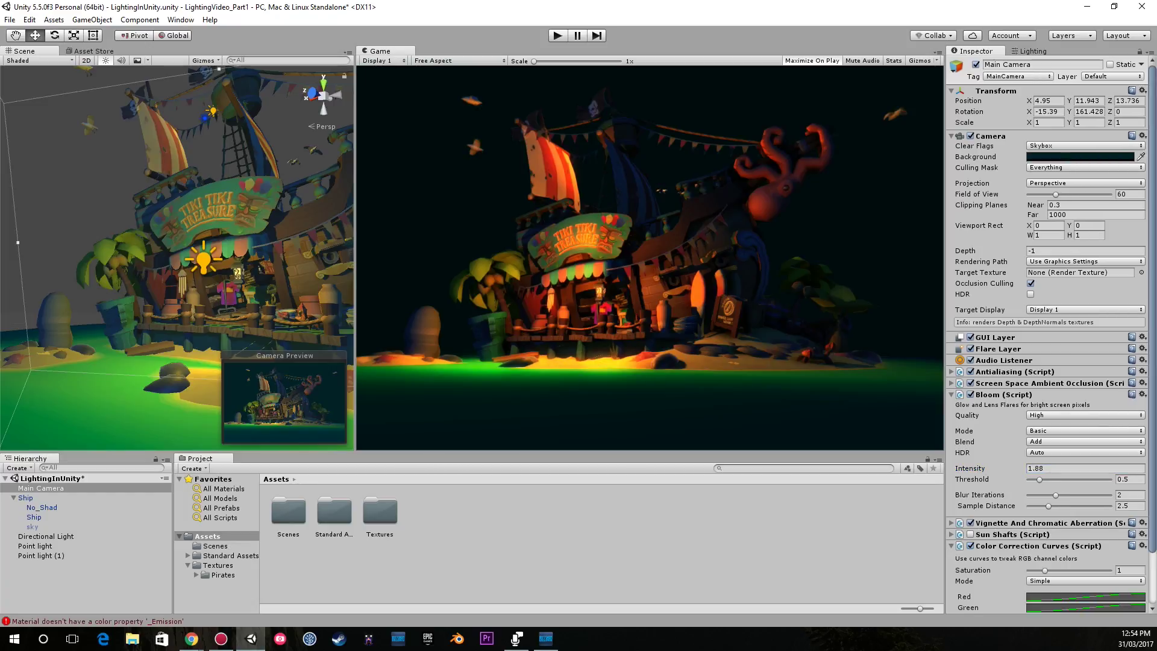
{"action": "scroll", "coordinate": [1048, 331], "scroll_direction": "down", "scroll_amount": 3}
{"action": "left_click", "coordinate": [1085, 538]}
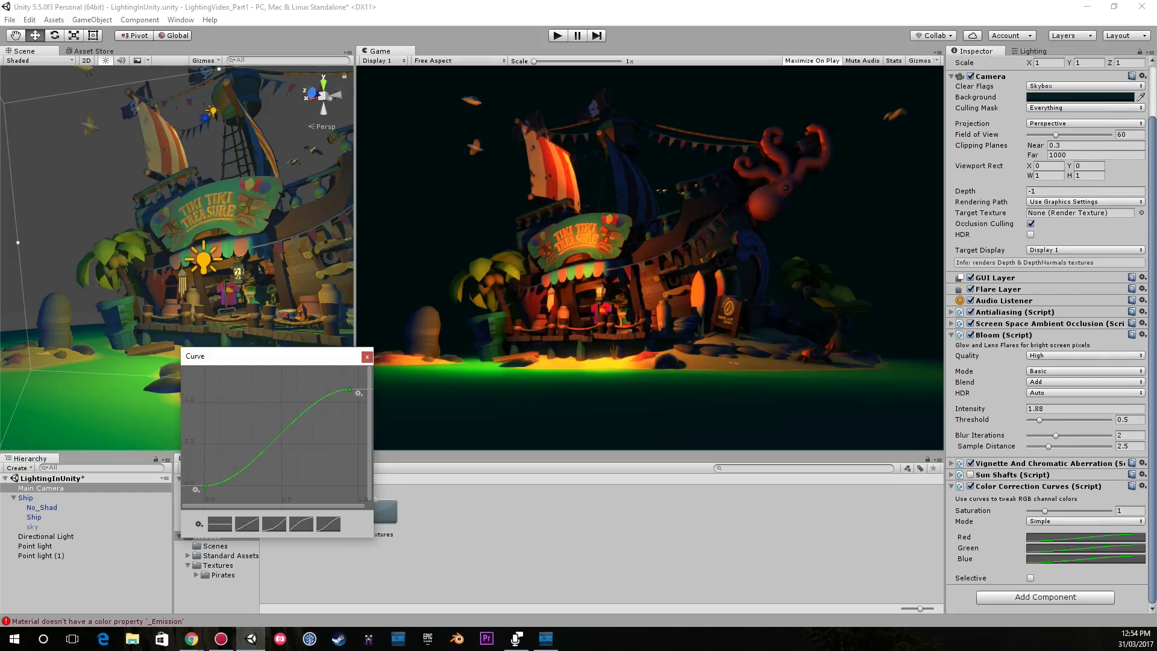
{"action": "left_click_drag", "start_coordinate": [358, 392], "coordinate": [333, 381]}
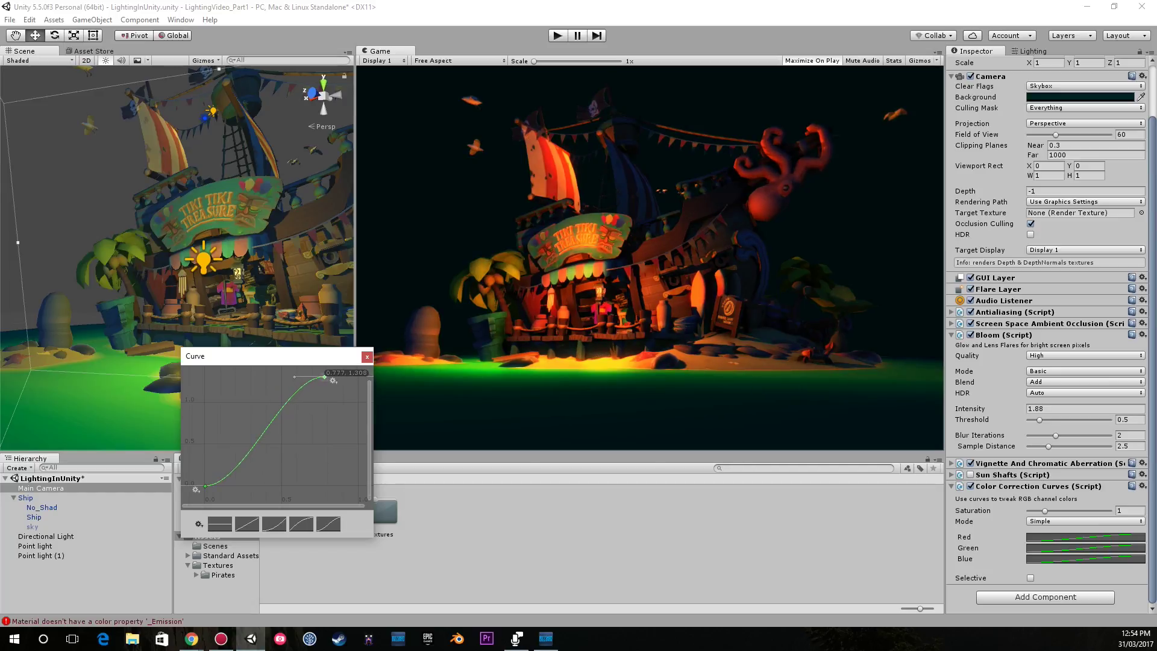
{"action": "left_click", "coordinate": [367, 357]}
Step: Pull the upper end key of the blue color correction curve inward at full height to strengthen the blue tint
{"action": "left_click", "coordinate": [1085, 547]}
{"action": "left_click_drag", "start_coordinate": [356, 391], "coordinate": [301, 393]}
{"action": "left_click", "coordinate": [367, 356]}
{"action": "left_click", "coordinate": [1085, 547]}
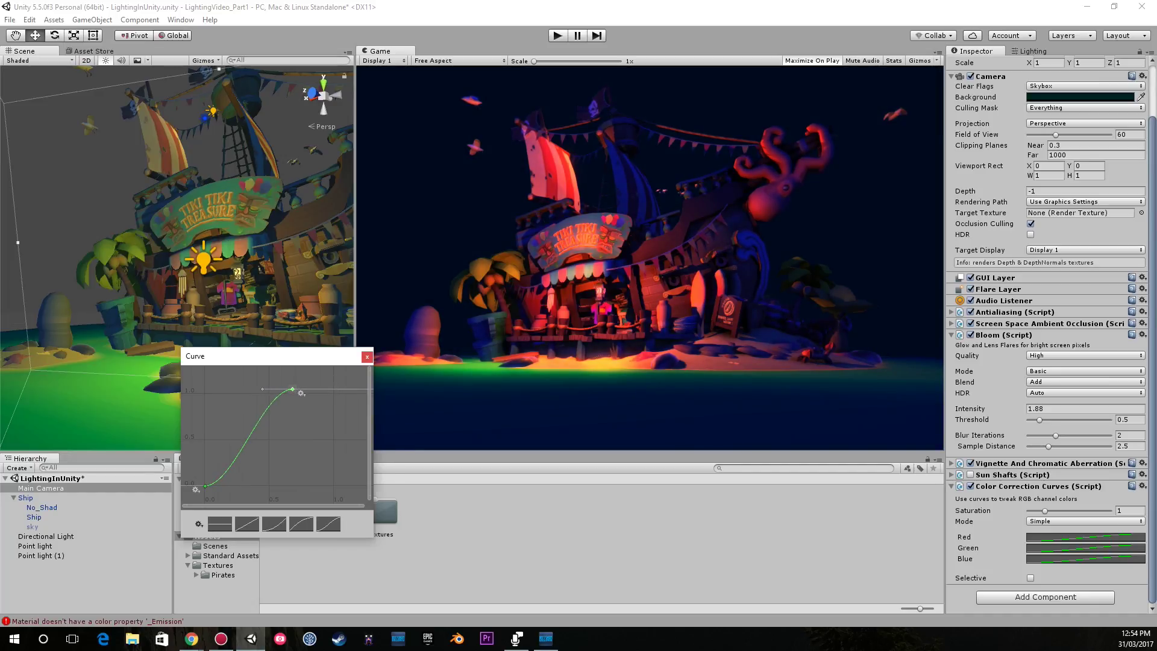
{"action": "left_click", "coordinate": [367, 357]}
Step: Compare the camera view with Color Correction Curves off and on, and collapse the open effect settings
{"action": "left_click", "coordinate": [969, 486]}
{"action": "left_click", "coordinate": [970, 486]}
{"action": "left_click", "coordinate": [970, 486]}
{"action": "left_click", "coordinate": [970, 486]}
{"action": "left_click", "coordinate": [951, 486]}
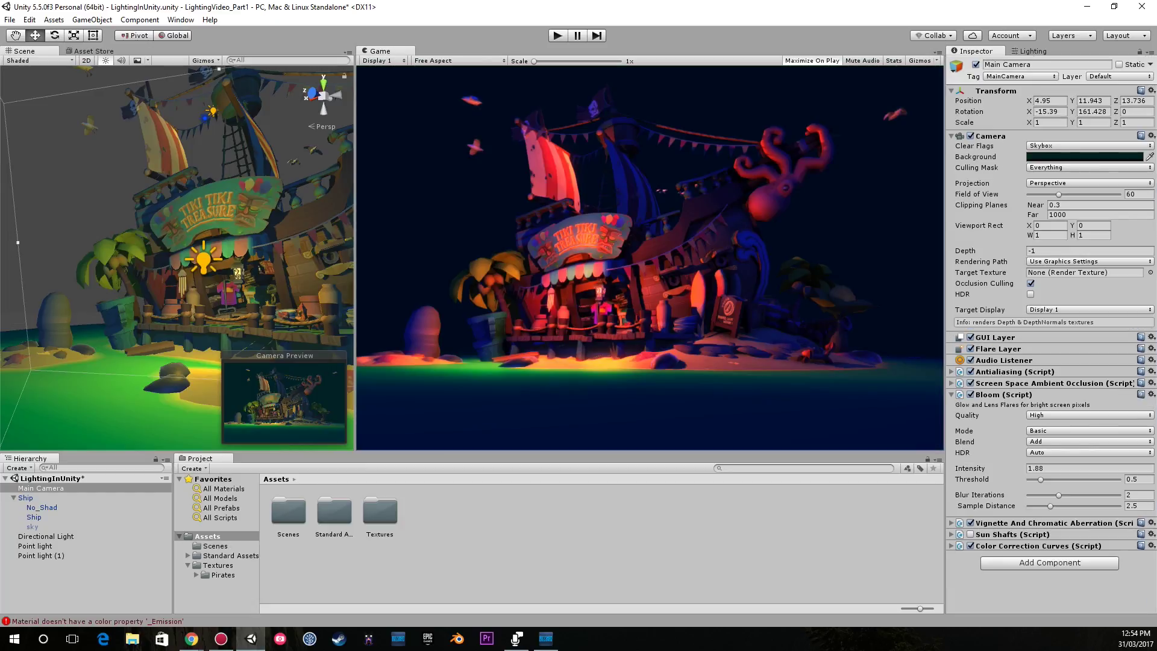
{"action": "left_click", "coordinate": [951, 394]}
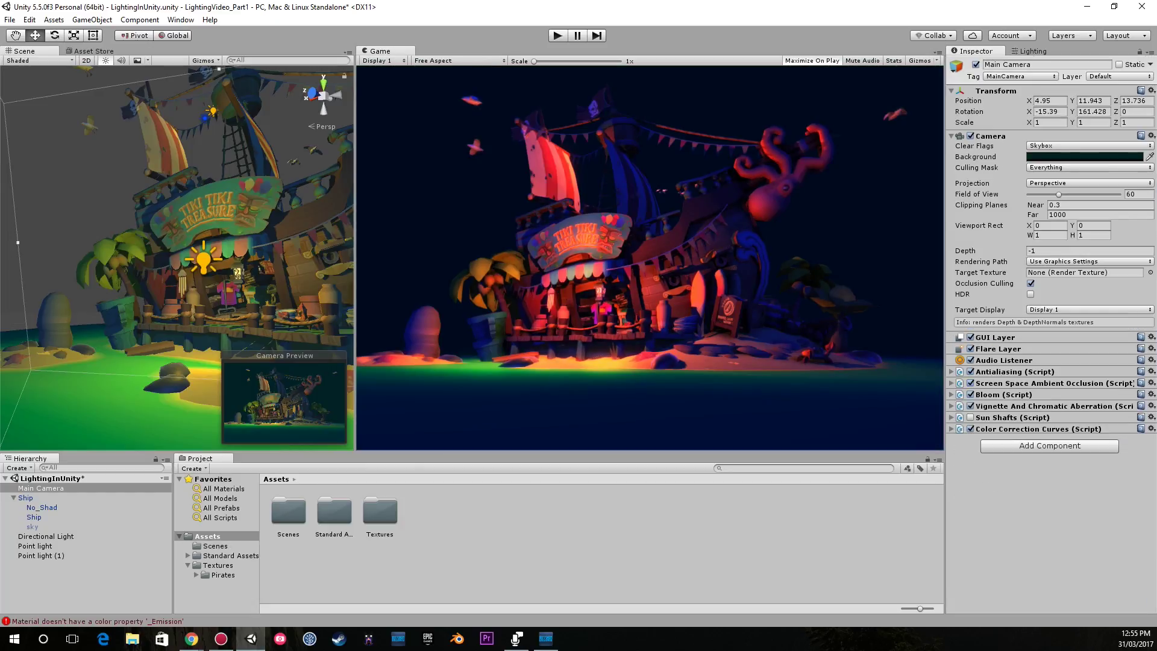
Step: Browse the Image Effects components available for the Main Camera, including the Edge Detection category
{"action": "left_click", "coordinate": [1049, 445]}
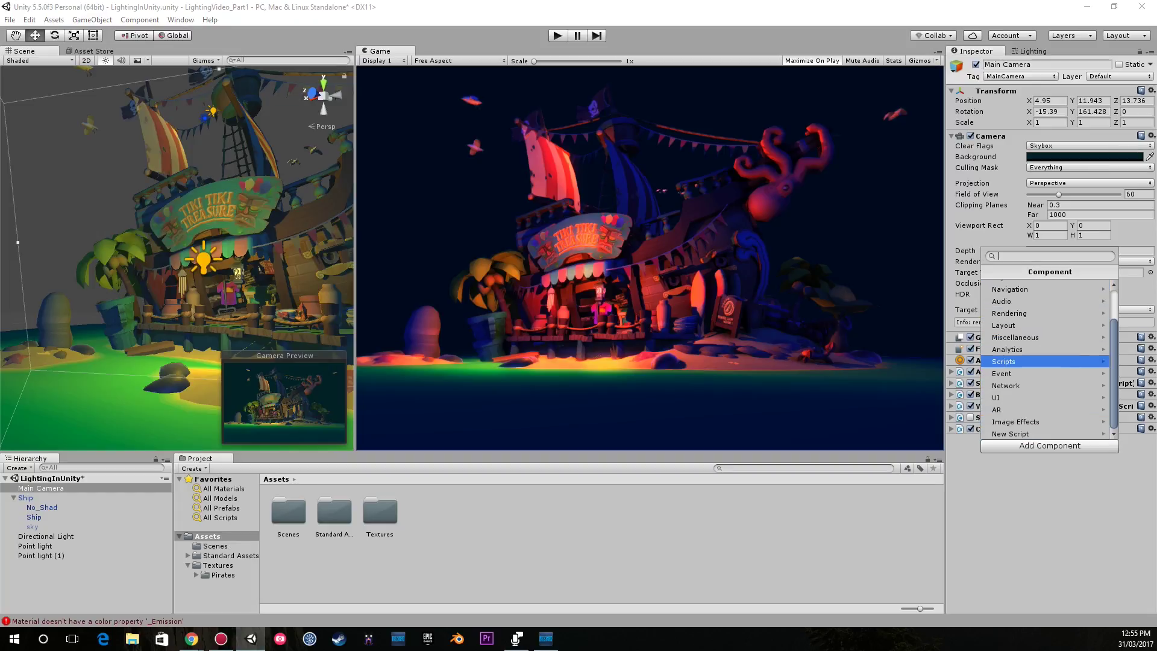
{"action": "key", "text": "Down"}
{"action": "key", "text": "Right"}
{"action": "key", "text": "Down"}
{"action": "key", "text": "Down"}
{"action": "key", "text": "Down"}
{"action": "key", "text": "Down"}
{"action": "key", "text": "Down"}
{"action": "key", "text": "Right"}
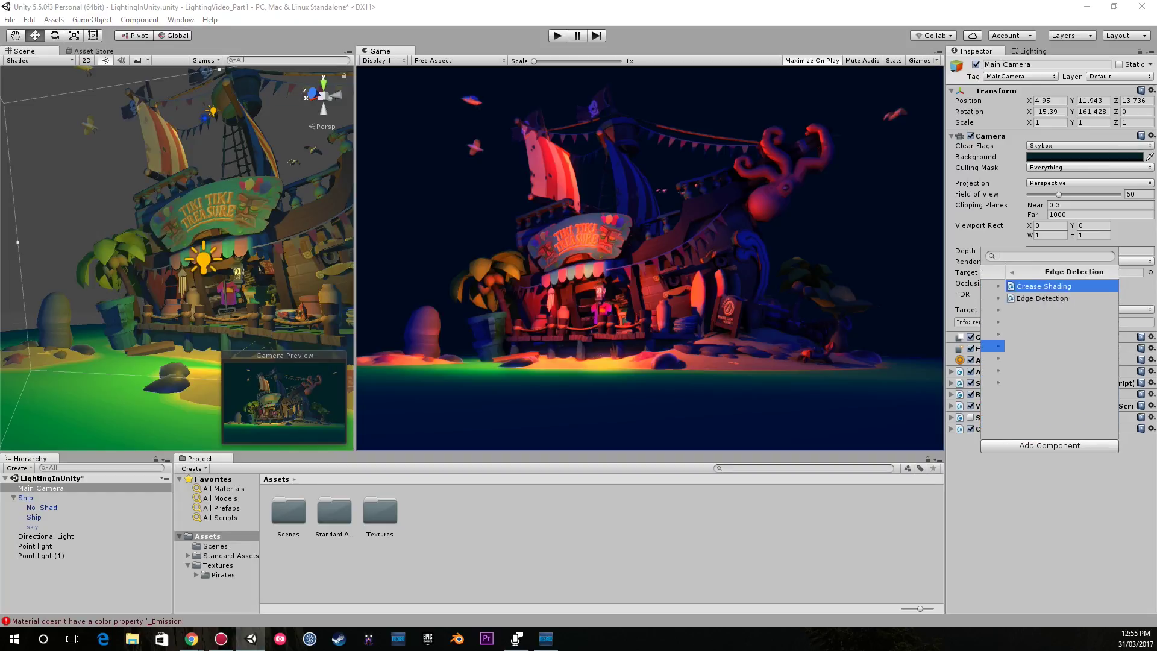
{"action": "key", "text": "Left"}
{"action": "key", "text": "Down"}
{"action": "key", "text": "Up"}
{"action": "key", "text": "Right"}
{"action": "key", "text": "Down"}
{"action": "key", "text": "Up"}
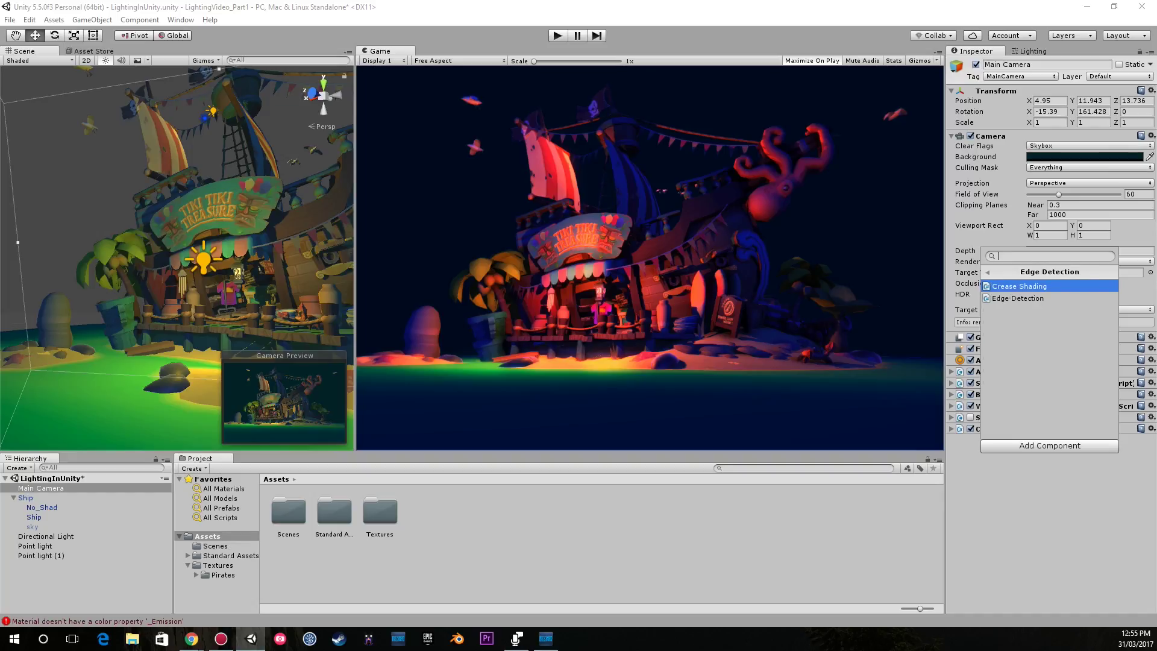
{"action": "key", "text": "Left"}
{"action": "key", "text": "Up"}
{"action": "key", "text": "Up"}
{"action": "key", "text": "Down"}
{"action": "key", "text": "Escape"}
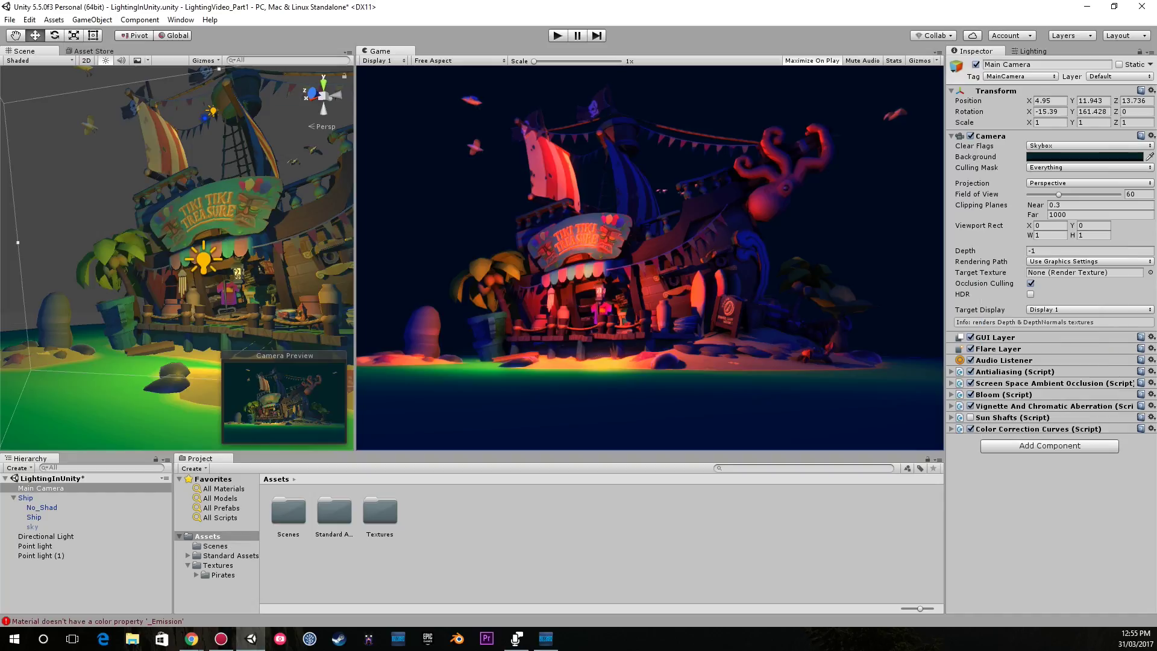
Step: Reduce the range of the Point light in front of the shop to 15.96, keeping its orange color and an intensity of 1
{"action": "left_click", "coordinate": [203, 259]}
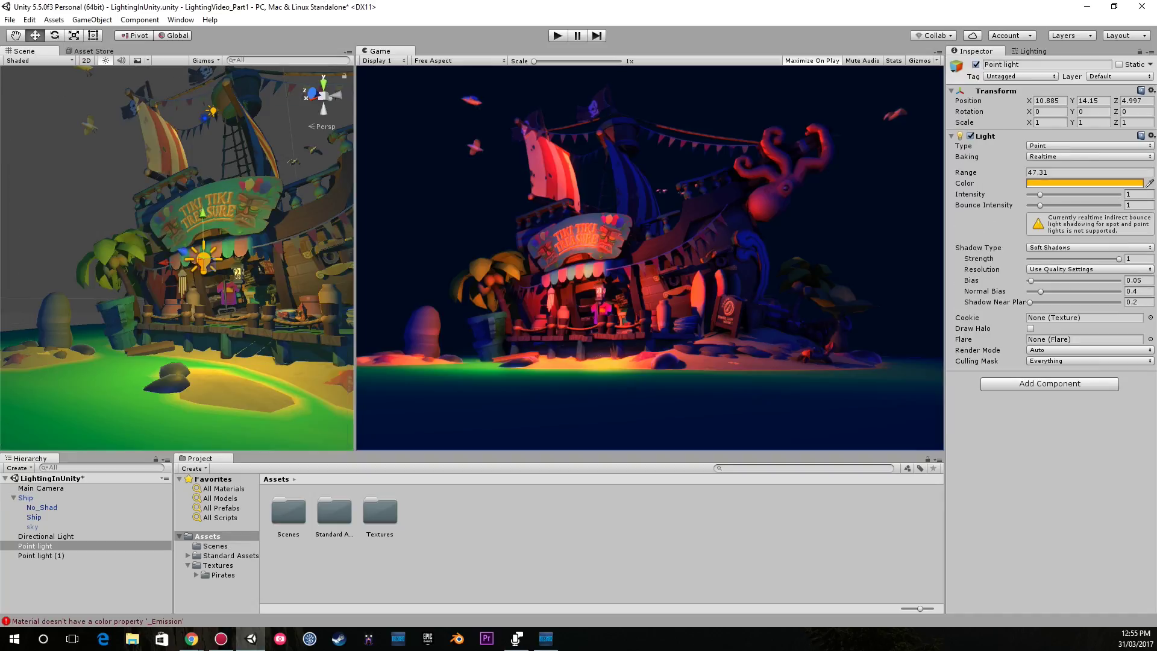
{"action": "mouse_move", "coordinate": [1039, 195]}
{"action": "left_mouse_down"}
{"action": "mouse_move", "coordinate": [1056, 194]}
{"action": "mouse_move", "coordinate": [1039, 195]}
{"action": "left_mouse_up"}
{"action": "left_click", "coordinate": [1083, 183]}
{"action": "left_click_drag", "start_coordinate": [246, 338], "coordinate": [245, 339]}
{"action": "mouse_move", "coordinate": [233, 265]}
{"action": "left_mouse_down"}
{"action": "mouse_move", "coordinate": [234, 350]}
{"action": "mouse_move", "coordinate": [233, 265]}
{"action": "left_mouse_up"}
{"action": "key", "text": "Return"}
{"action": "left_click", "coordinate": [965, 172]}
{"action": "left_click_drag", "start_coordinate": [966, 173], "coordinate": [944, 172]}
Step: Move the Point light in front of the shop to X 10.19, Y 14.15, Z 4.75
{"action": "key", "text": "w"}
{"action": "right_click_drag", "start_coordinate": [199, 253], "coordinate": [175, 259]}
{"action": "key", "text": "s"}
{"action": "left_click_drag", "start_coordinate": [156, 265], "coordinate": [153, 237]}
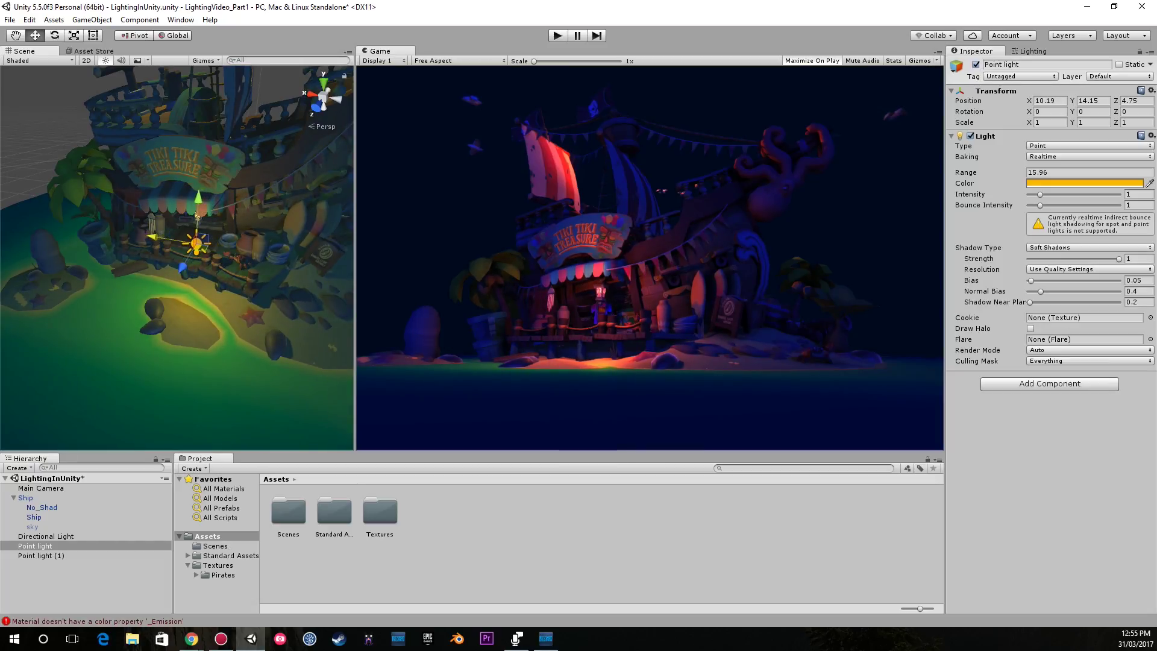
Step: Try No Shadows on the shop's Point light and switch it back to Soft Shadows
{"action": "left_click", "coordinate": [1089, 247]}
{"action": "left_click", "coordinate": [1066, 260]}
{"action": "left_click", "coordinate": [1089, 247]}
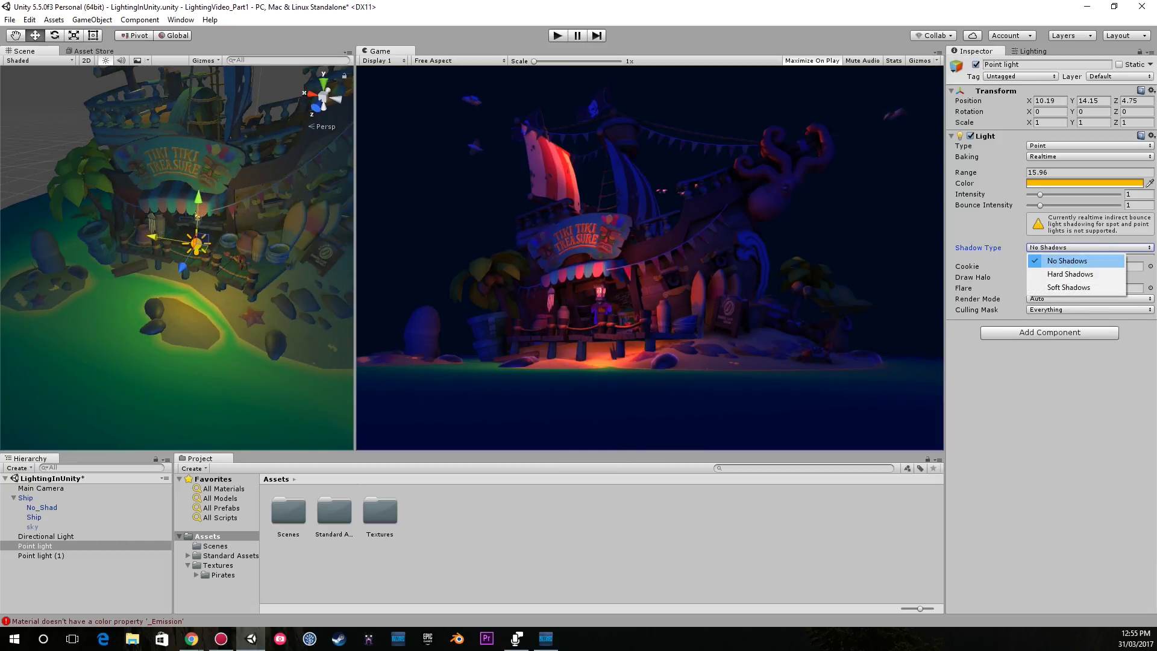
{"action": "left_click", "coordinate": [1068, 287]}
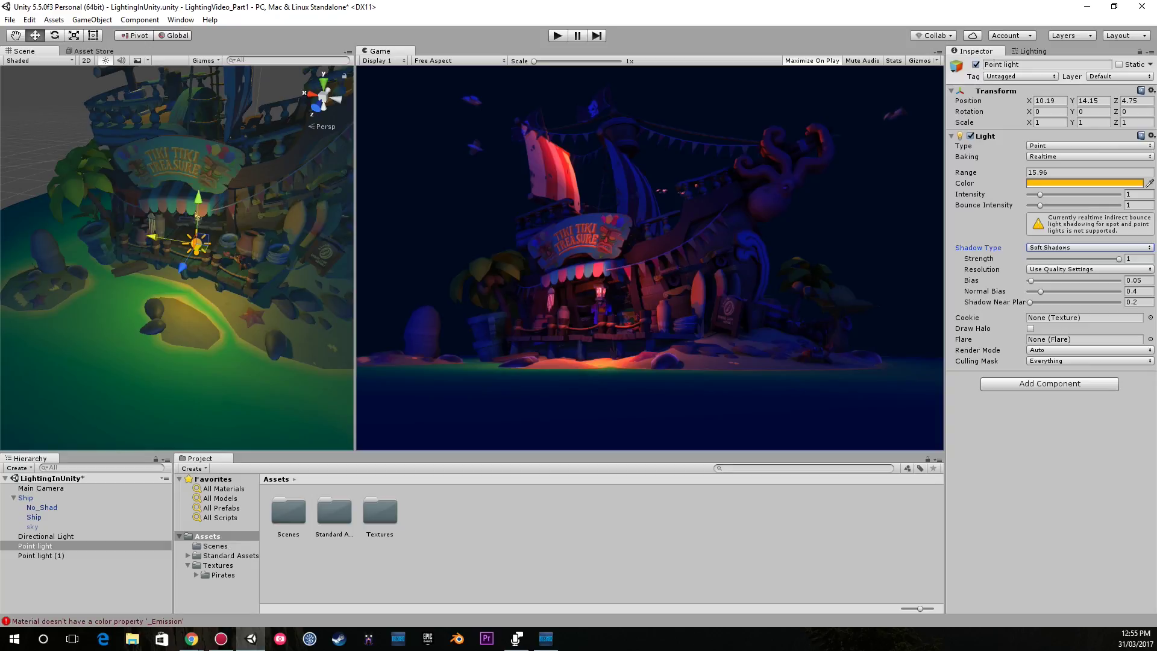
Step: Slightly increase the intensity and range of the shop's Point light
{"action": "left_click_drag", "start_coordinate": [1039, 194], "coordinate": [1041, 195]}
{"action": "mouse_move", "coordinate": [965, 172]}
{"action": "left_mouse_down"}
{"action": "mouse_move", "coordinate": [1000, 173]}
{"action": "mouse_move", "coordinate": [988, 172]}
{"action": "left_mouse_up"}
{"action": "right_click_drag", "start_coordinate": [199, 241], "coordinate": [216, 284]}
{"action": "left_click", "coordinate": [41, 488]}
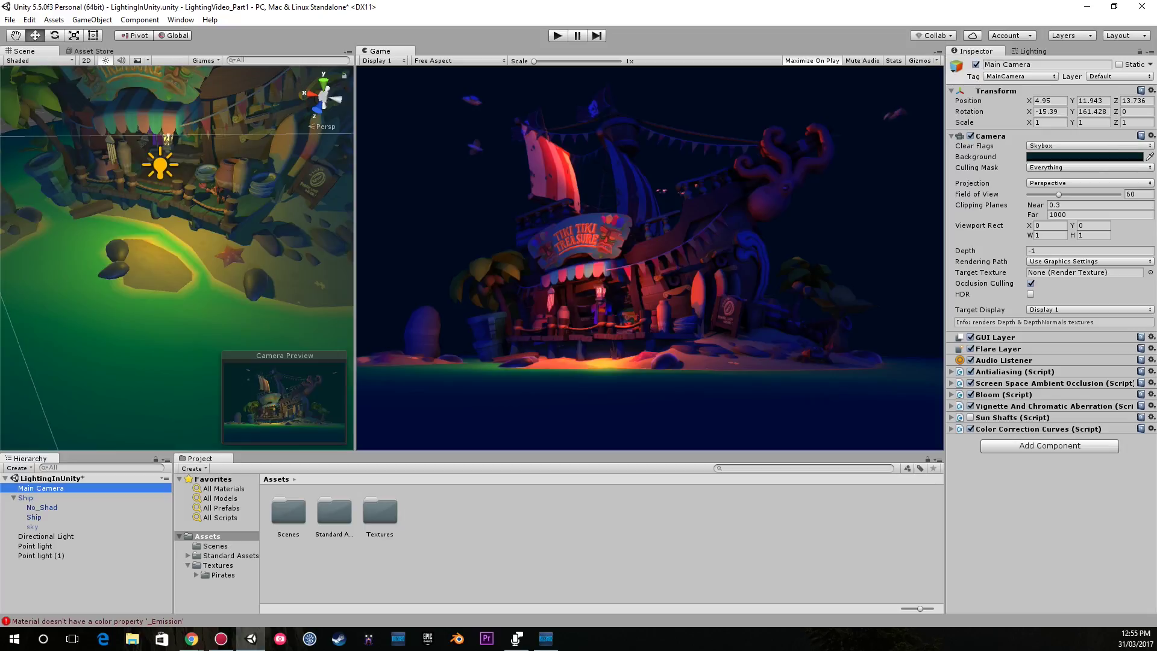
{"action": "left_click", "coordinate": [970, 417]}
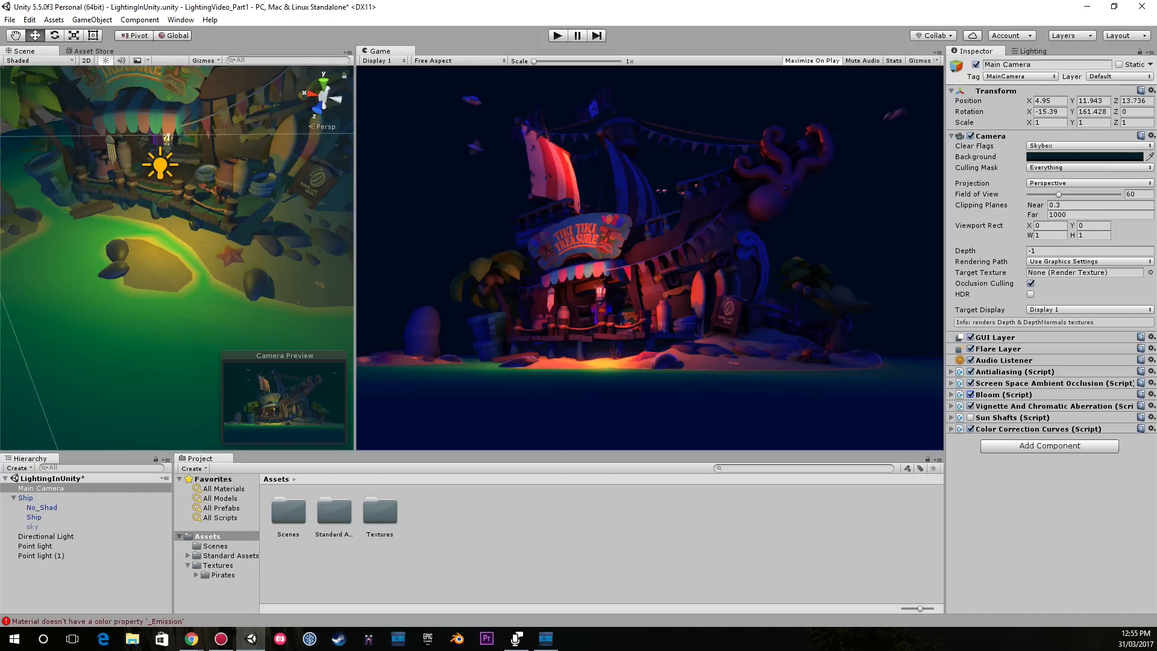
Step: Duplicate Point light (1) and place the copy by the palm trees near the ship's bow, at X 3.82, Y 15.26, Z -1.95
{"action": "left_click", "coordinate": [176, 253]}
{"action": "right_click_drag", "start_coordinate": [229, 253], "coordinate": [235, 166]}
{"action": "left_click", "coordinate": [90, 102]}
{"action": "key", "text": "d"}
{"action": "left_click", "coordinate": [150, 415]}
{"action": "left_click", "coordinate": [151, 416]}
{"action": "key", "text": "w"}
{"action": "key", "text": "a"}
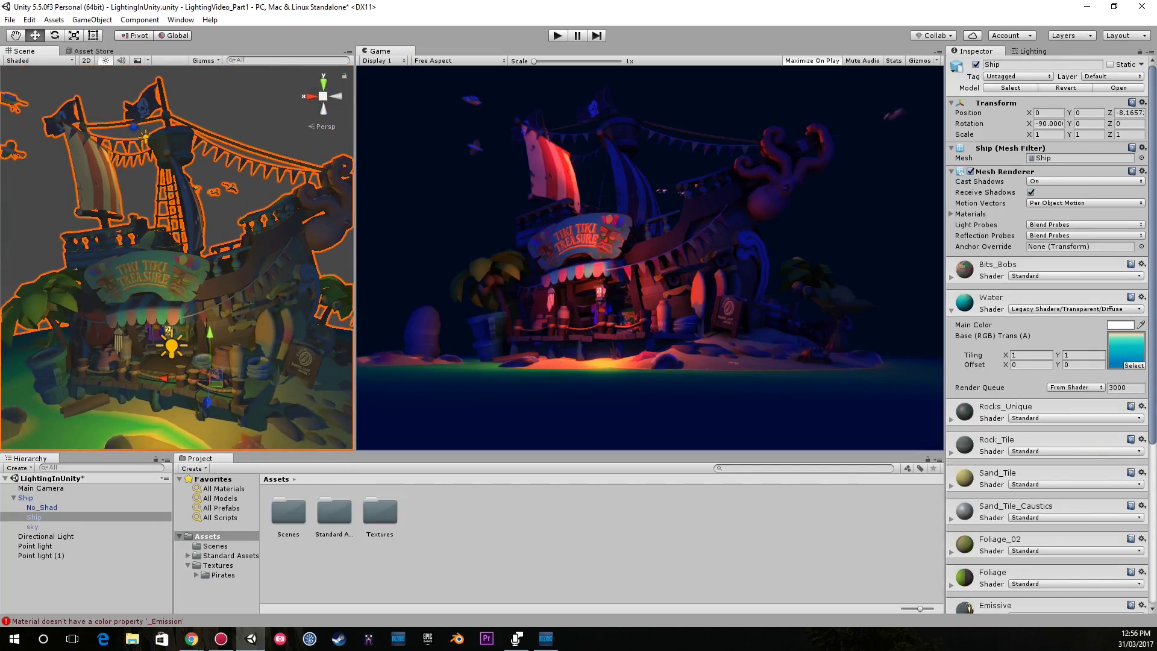
{"action": "left_click", "coordinate": [41, 554]}
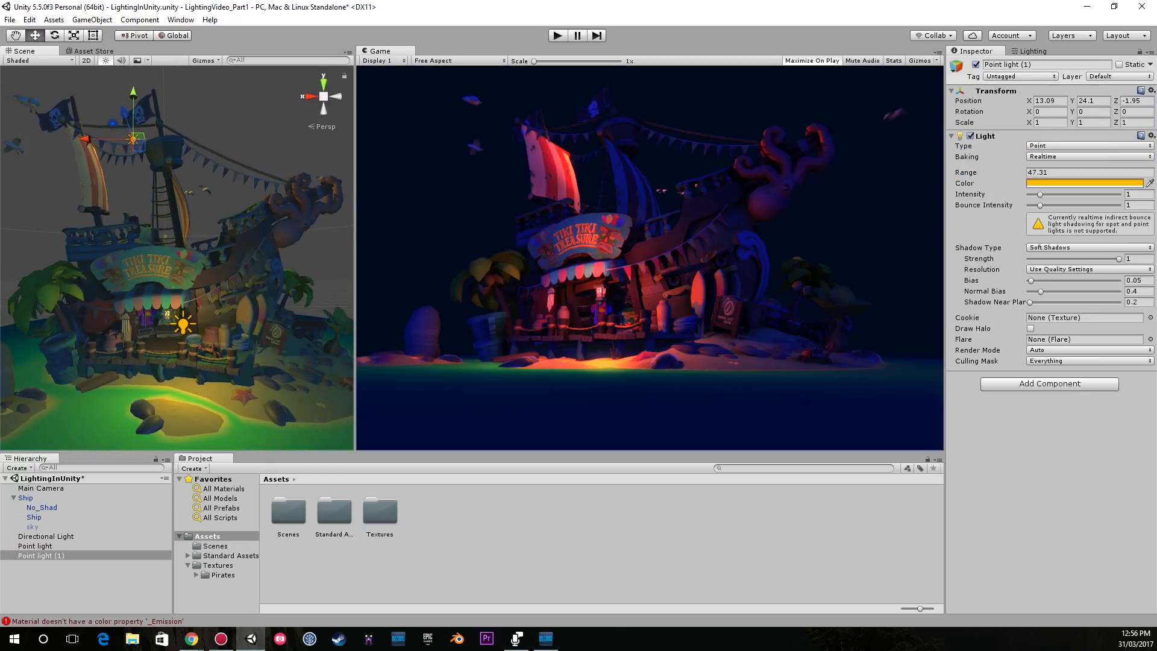
{"action": "key", "text": "ctrl+d"}
{"action": "left_click_drag", "start_coordinate": [139, 142], "coordinate": [308, 295]}
{"action": "key", "text": "w"}
{"action": "right_click_drag", "start_coordinate": [308, 295], "coordinate": [211, 245]}
{"action": "left_click_drag", "start_coordinate": [205, 225], "coordinate": [206, 215]}
{"action": "mouse_move", "coordinate": [178, 256]}
{"action": "left_mouse_down"}
{"action": "mouse_move", "coordinate": [147, 250]}
{"action": "mouse_move", "coordinate": [176, 256]}
{"action": "left_mouse_up"}
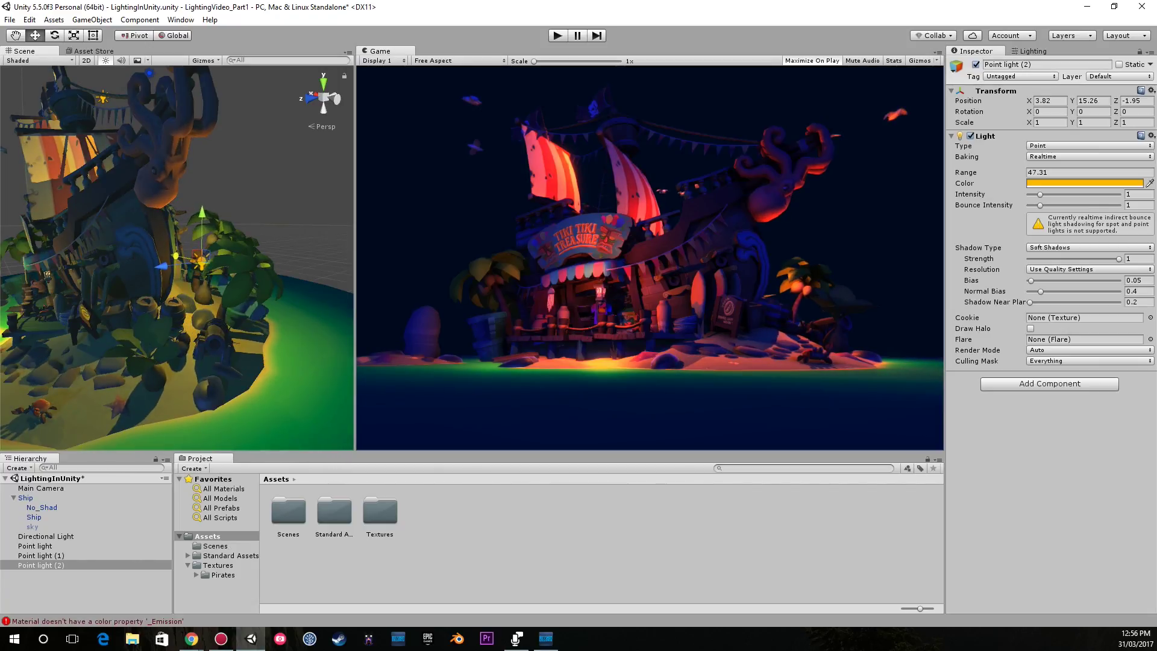
Step: Set the duplicated light's range to 10.6 and intensity to 1.21, and shift it to X 4.29, Y 15.26, Z -2.09
{"action": "left_click_drag", "start_coordinate": [968, 173], "coordinate": [855, 173]}
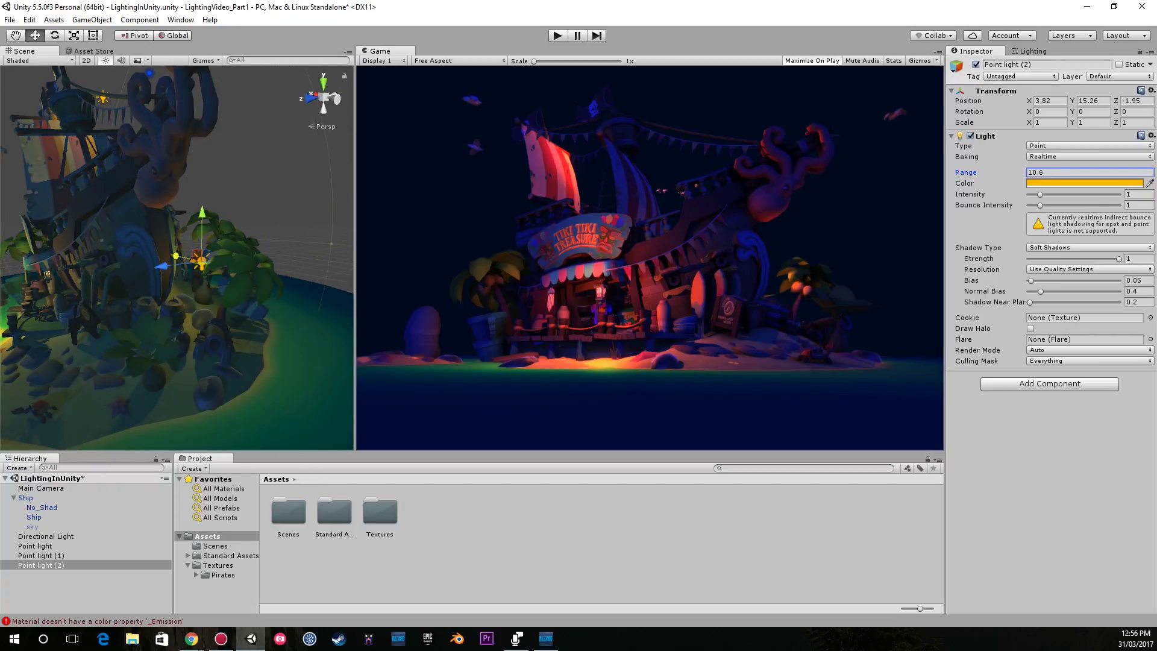
{"action": "left_click_drag", "start_coordinate": [1039, 194], "coordinate": [1043, 194]}
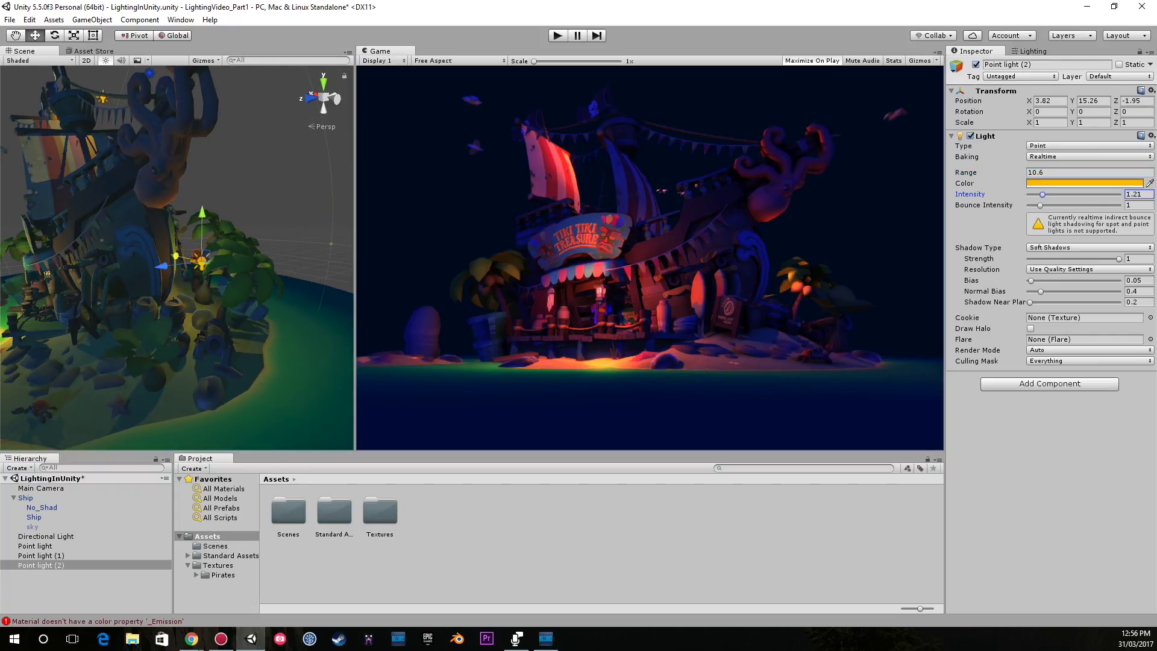
{"action": "left_click_drag", "start_coordinate": [201, 260], "coordinate": [283, 265]}
{"action": "scroll", "coordinate": [271, 262], "scroll_direction": "up", "scroll_amount": 5}
{"action": "scroll", "coordinate": [283, 265], "scroll_direction": "up", "scroll_amount": 5}
{"action": "right_click_drag", "start_coordinate": [228, 259], "coordinate": [199, 282]}
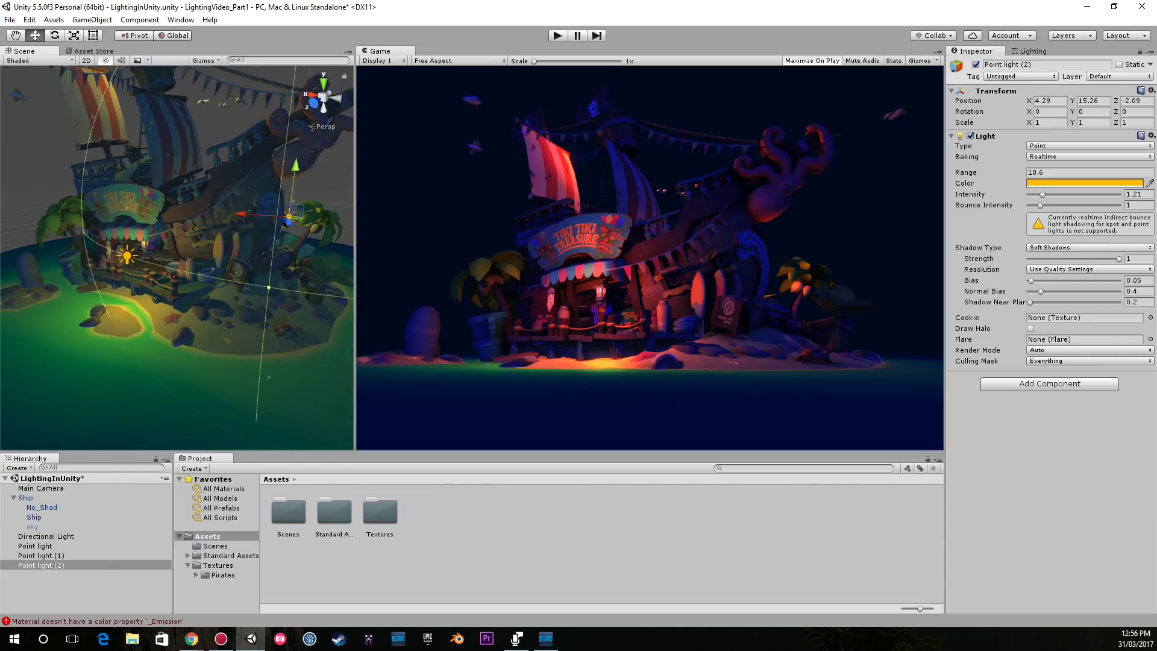
Step: Widen the Game view by narrowing the Scene view, and select the Main Camera
{"action": "left_click_drag", "start_coordinate": [355, 259], "coordinate": [221, 259]}
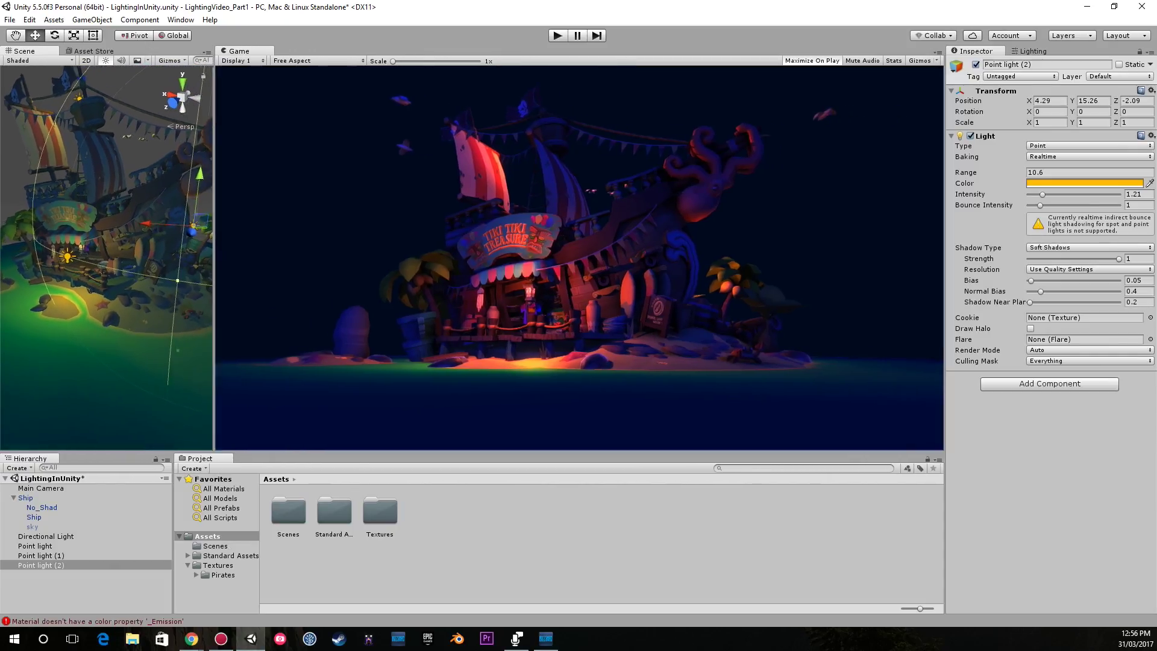
{"action": "left_click", "coordinate": [41, 488]}
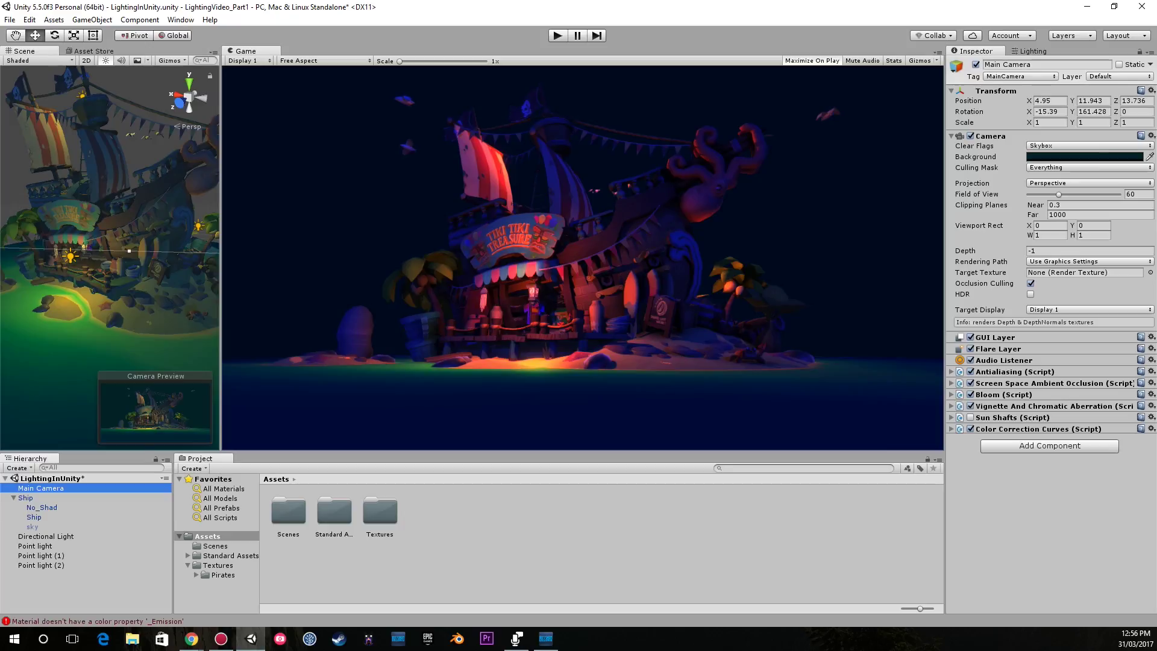
{"action": "left_click", "coordinate": [1032, 51]}
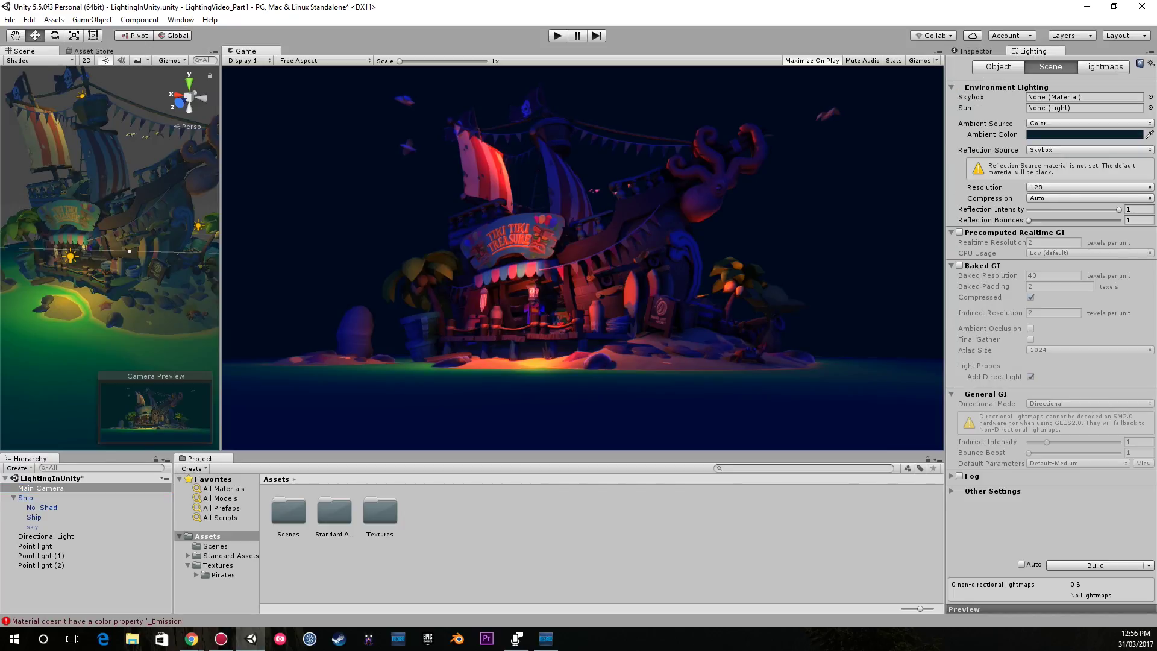
{"action": "left_click", "coordinate": [1084, 134]}
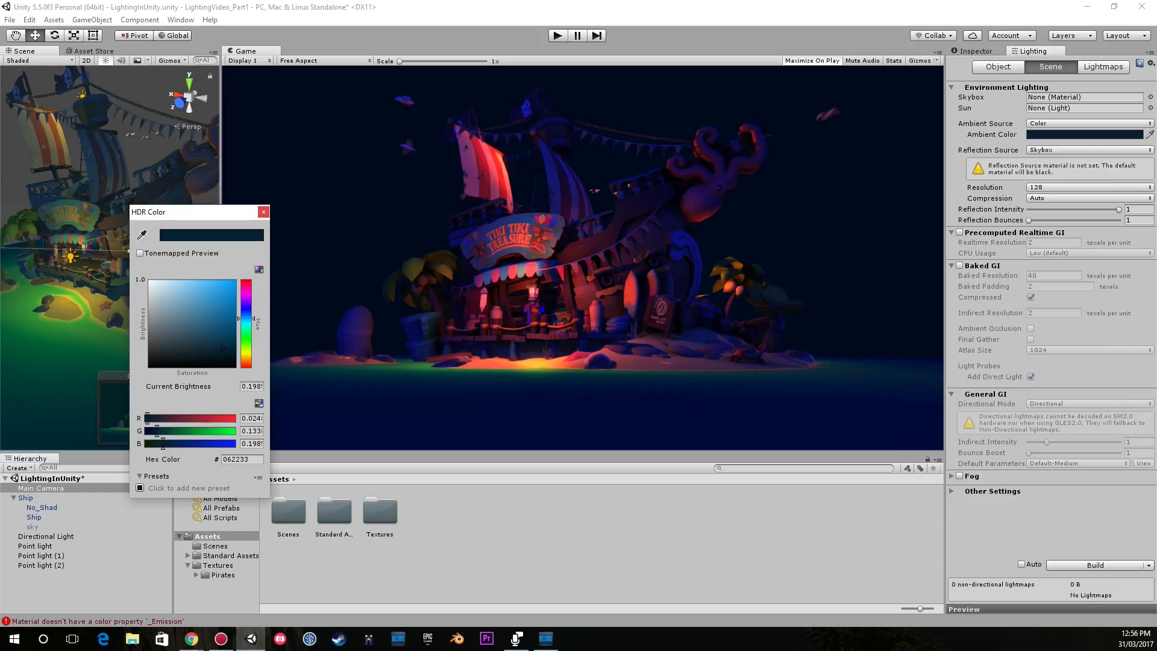
{"action": "key", "text": "Escape"}
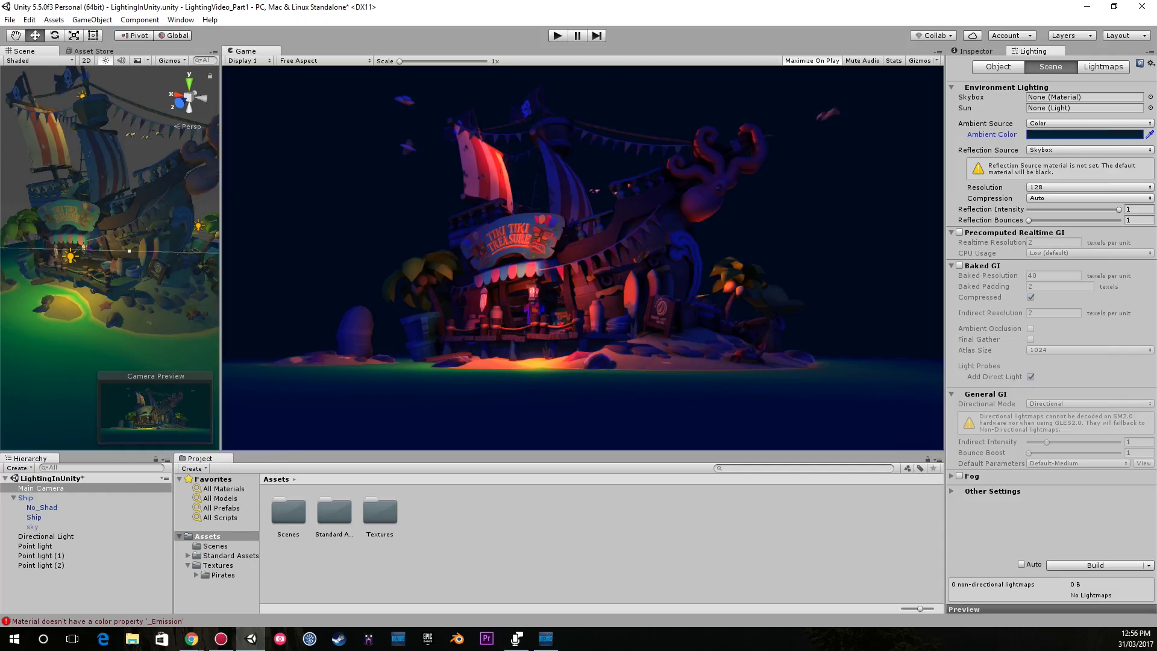
Step: Reactivate the hidden sky object inside the Ship model
{"action": "left_click", "coordinate": [33, 526]}
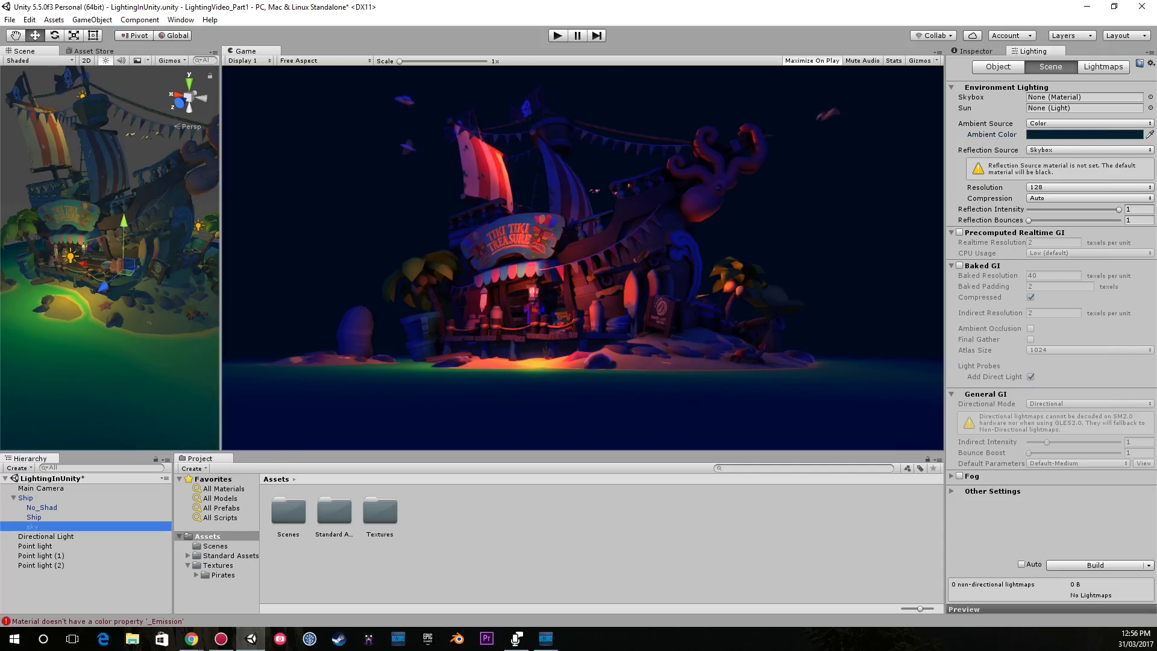
{"action": "left_click", "coordinate": [975, 52]}
{"action": "left_click", "coordinate": [976, 64]}
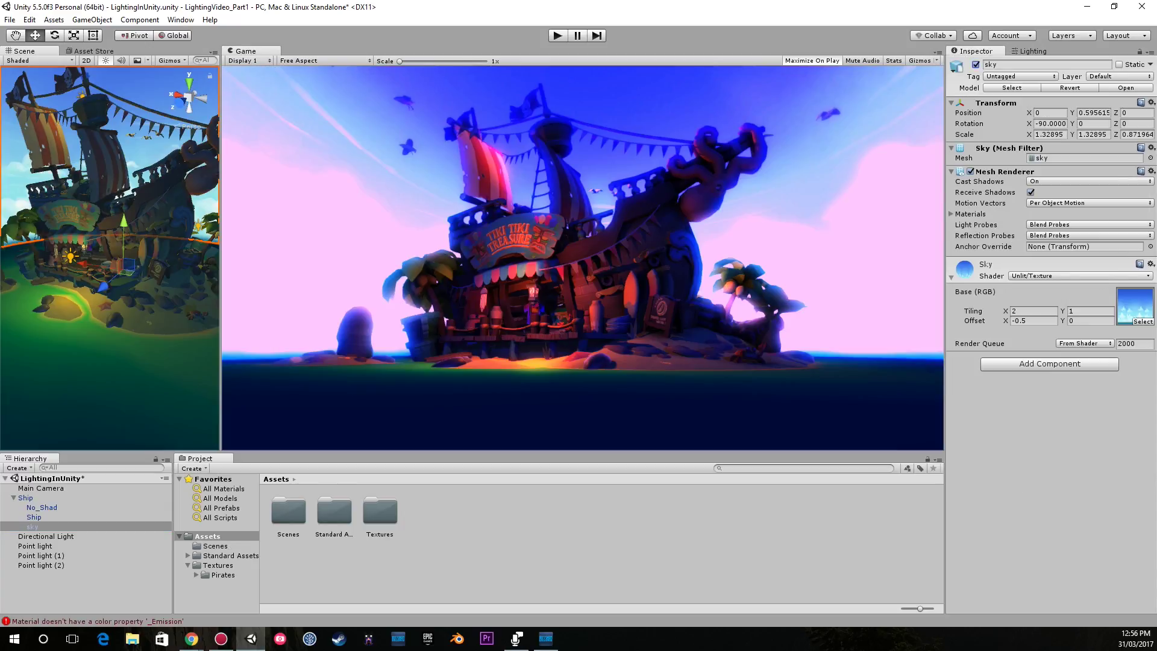
Step: Switch the sky material to the Standard shader and turn off the sky's shadow casting and shadow receiving
{"action": "left_click", "coordinate": [1078, 276]}
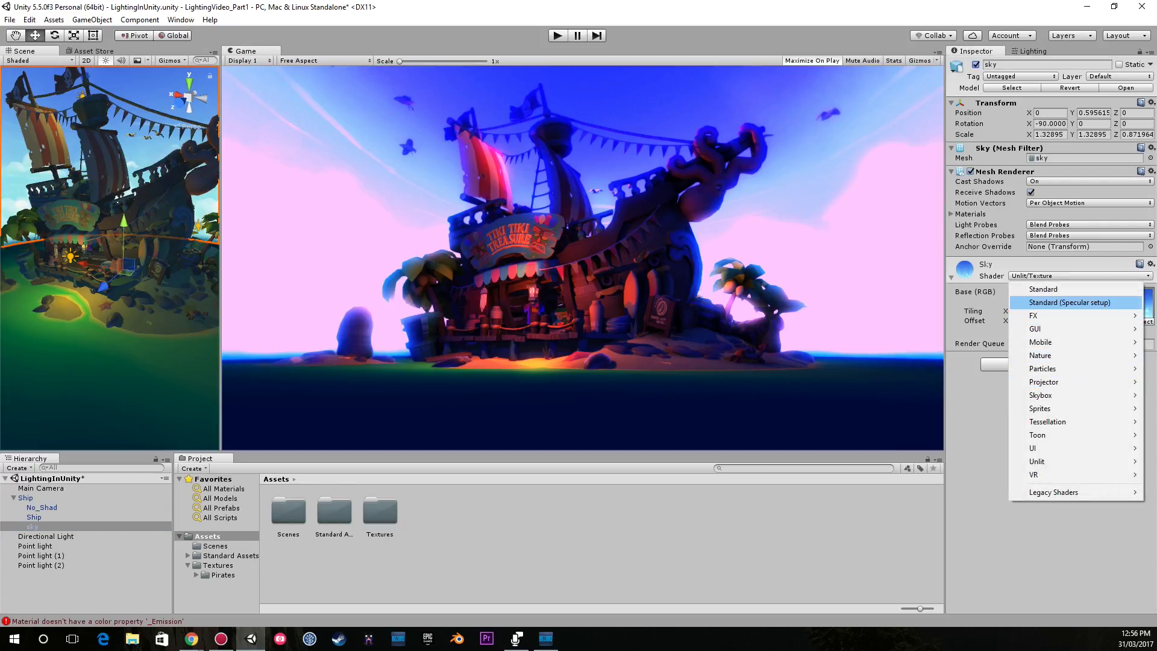
{"action": "left_click", "coordinate": [1045, 290]}
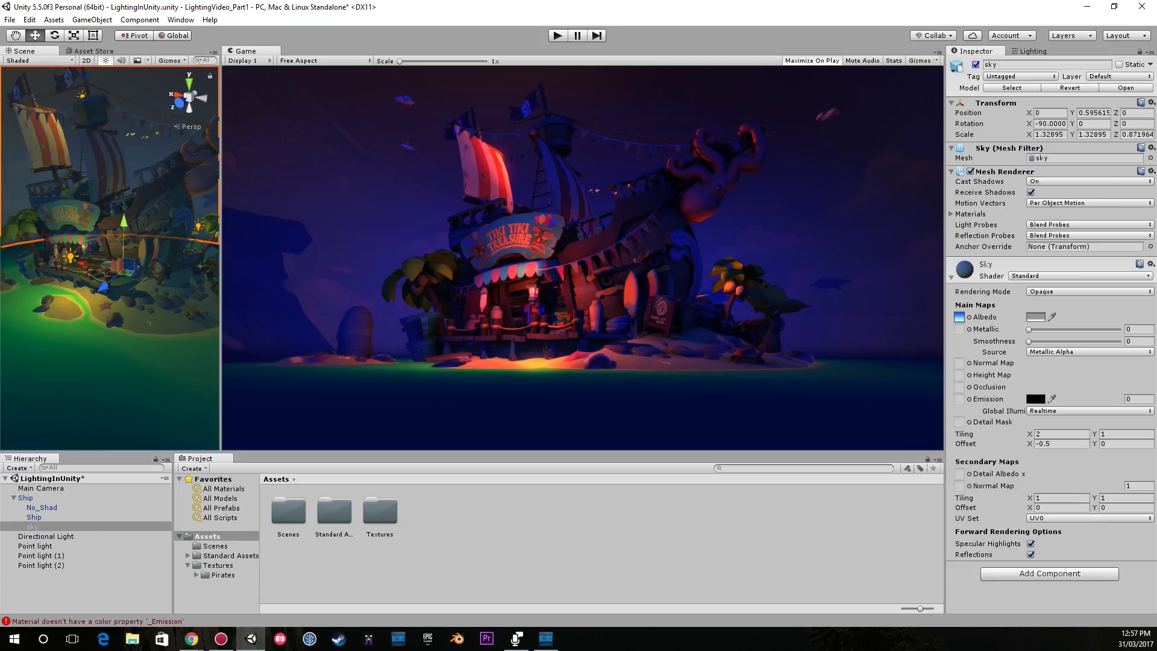
{"action": "left_click", "coordinate": [1030, 192]}
{"action": "left_click", "coordinate": [1078, 181]}
{"action": "left_click", "coordinate": [1052, 192]}
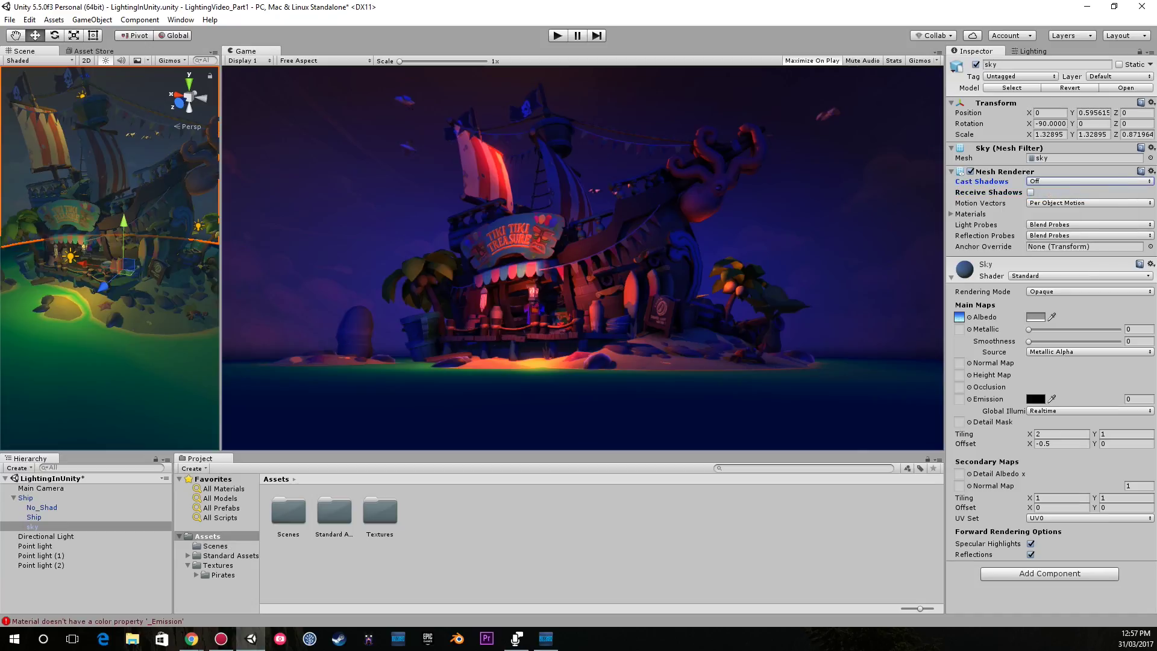
Step: Set the sky material's metallic value to 0.953 and tint its albedo dark teal, hex 007F8BFF
{"action": "left_click_drag", "start_coordinate": [1028, 341], "coordinate": [1119, 329]}
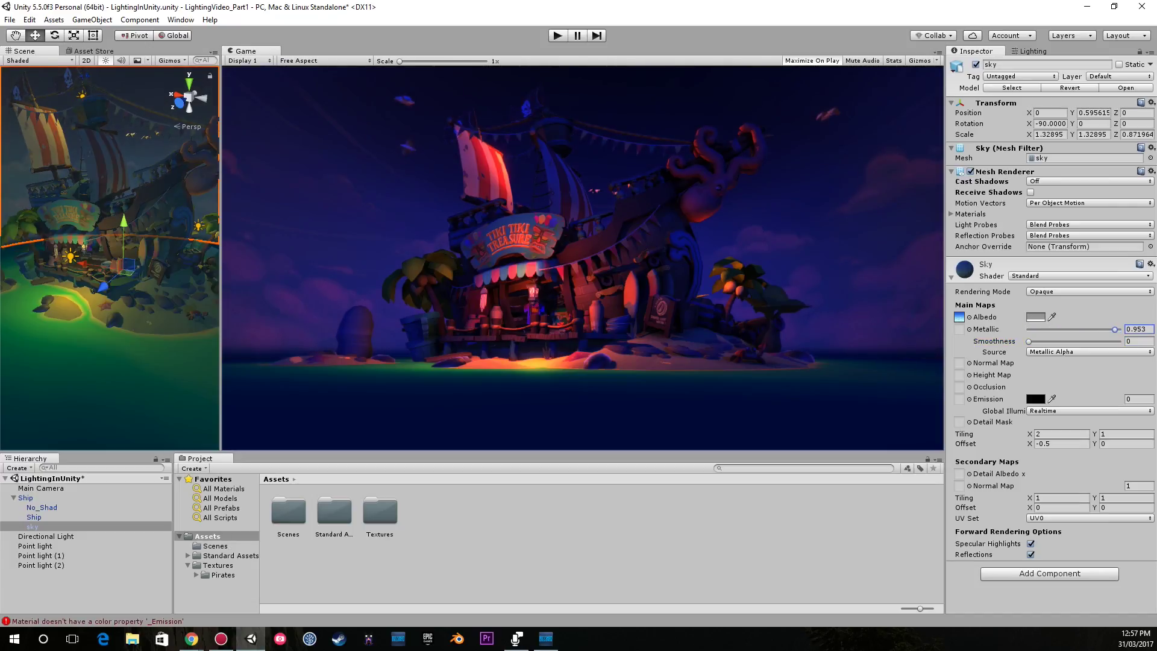
{"action": "left_click", "coordinate": [1034, 317]}
{"action": "left_click", "coordinate": [245, 298]}
{"action": "mouse_move", "coordinate": [220, 321]}
{"action": "left_mouse_down"}
{"action": "mouse_move", "coordinate": [221, 293]}
{"action": "mouse_move", "coordinate": [212, 310]}
{"action": "mouse_move", "coordinate": [178, 287]}
{"action": "mouse_move", "coordinate": [151, 316]}
{"action": "mouse_move", "coordinate": [152, 300]}
{"action": "mouse_move", "coordinate": [246, 306]}
{"action": "left_mouse_up"}
{"action": "left_click_drag", "start_coordinate": [226, 214], "coordinate": [139, 202]}
{"action": "left_click_drag", "start_coordinate": [146, 296], "coordinate": [144, 284]}
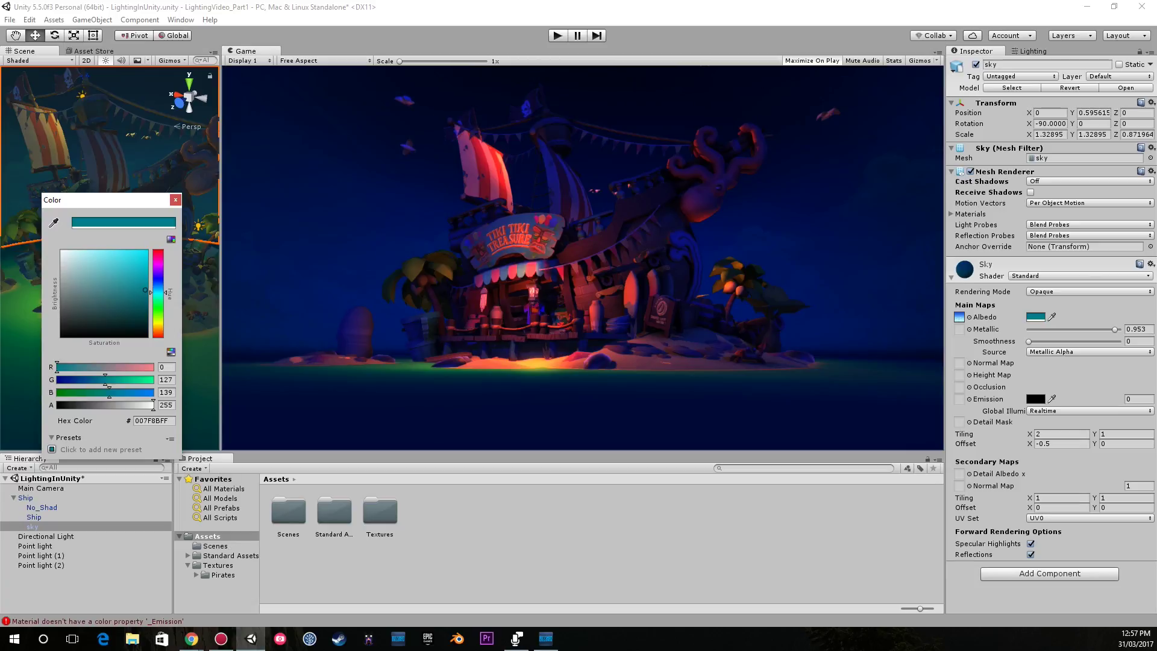
{"action": "left_click", "coordinate": [174, 199]}
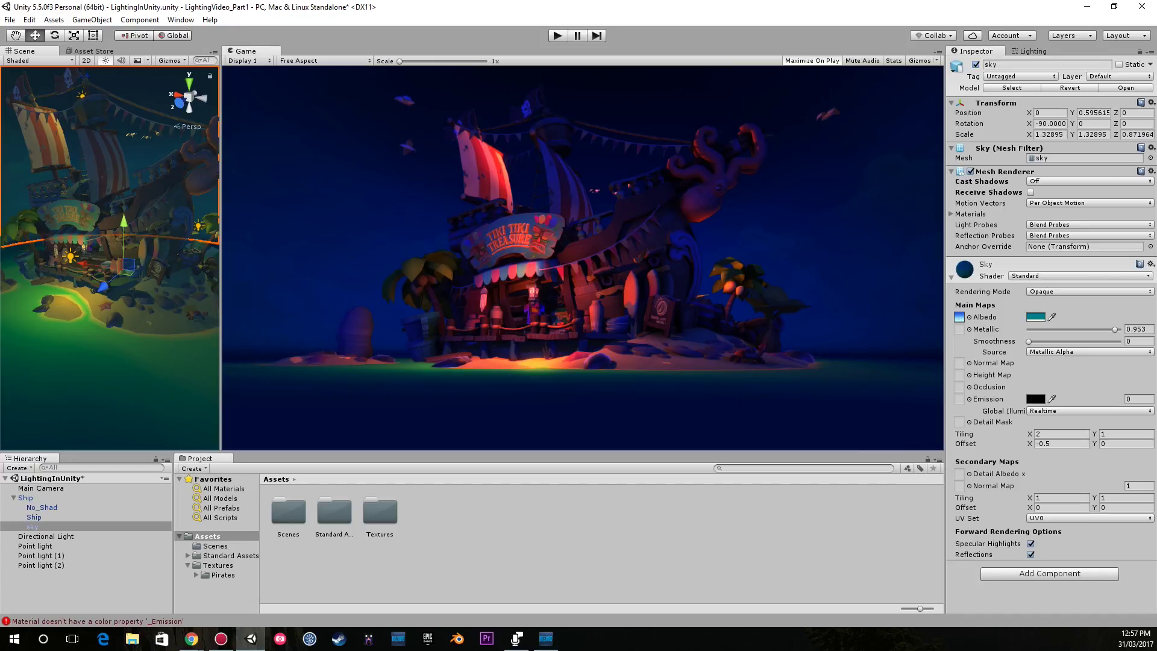
Step: Examine the ship's shop front and its nearby lights up close in the Scene view
{"action": "right_click_drag", "start_coordinate": [133, 241], "coordinate": [110, 233]}
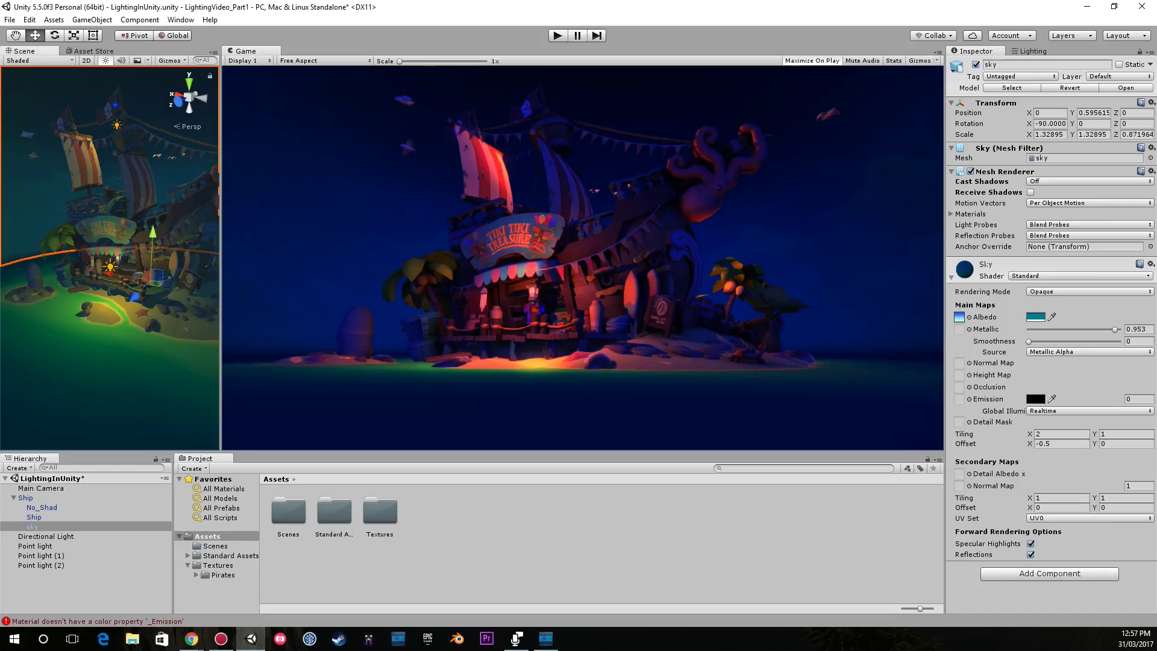
{"action": "left_click", "coordinate": [110, 233]}
{"action": "scroll", "coordinate": [111, 233], "scroll_direction": "up", "scroll_amount": 10}
{"action": "mouse_move", "coordinate": [111, 233]}
{"action": "right_mouse_down"}
{"action": "mouse_move", "coordinate": [113, 256]}
{"action": "mouse_move", "coordinate": [111, 232]}
{"action": "mouse_move", "coordinate": [123, 232]}
{"action": "mouse_move", "coordinate": [114, 241]}
{"action": "mouse_move", "coordinate": [115, 226]}
{"action": "right_mouse_up"}
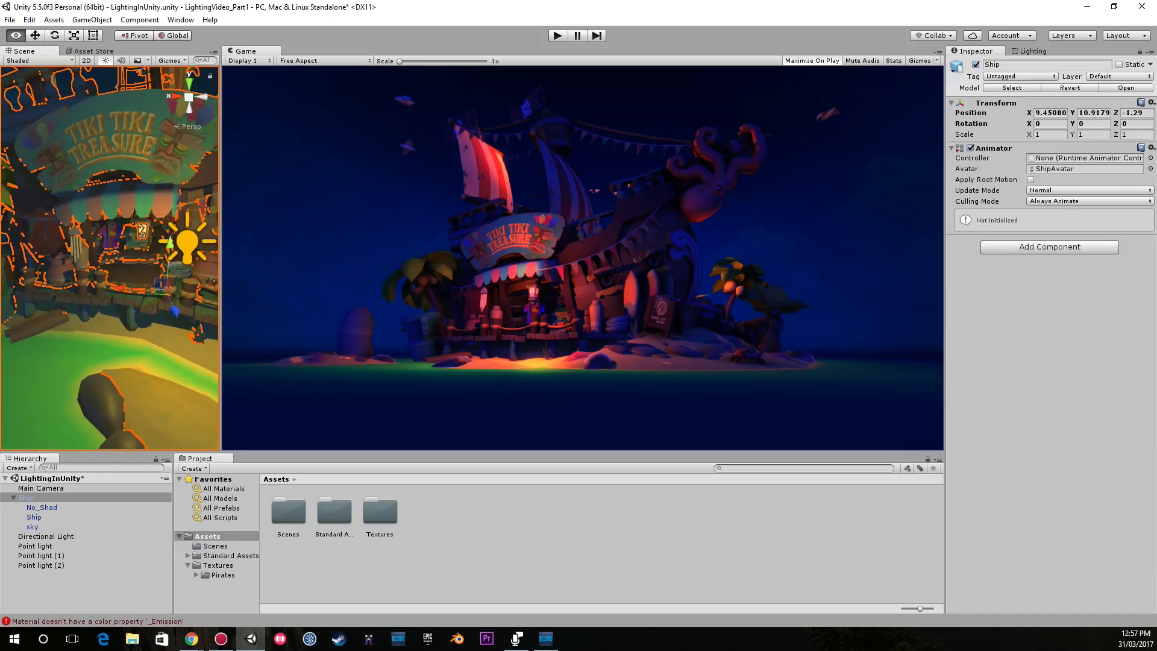
{"action": "left_click", "coordinate": [108, 238]}
{"action": "scroll", "coordinate": [108, 238], "scroll_direction": "down", "scroll_amount": 4}
{"action": "scroll", "coordinate": [111, 232], "scroll_direction": "up", "scroll_amount": 3}
Step: Select Point light (1) beside the mast flag, try moving it, and undo the move
{"action": "left_click", "coordinate": [121, 111]}
{"action": "right_click_drag", "start_coordinate": [121, 111], "coordinate": [129, 154]}
{"action": "mouse_move", "coordinate": [76, 164]}
{"action": "left_mouse_down"}
{"action": "mouse_move", "coordinate": [113, 185]}
{"action": "mouse_move", "coordinate": [79, 180]}
{"action": "left_mouse_up"}
{"action": "key", "text": "ctrl+z"}
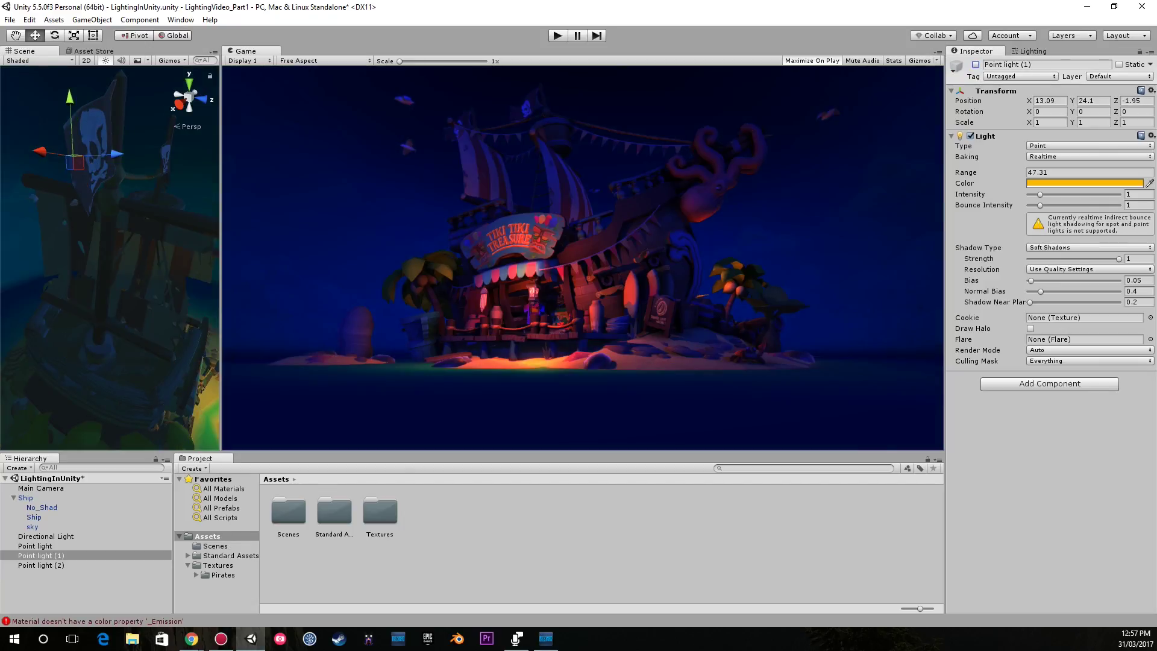
{"action": "right_click_drag", "start_coordinate": [115, 259], "coordinate": [120, 316]}
{"action": "key", "text": "w"}
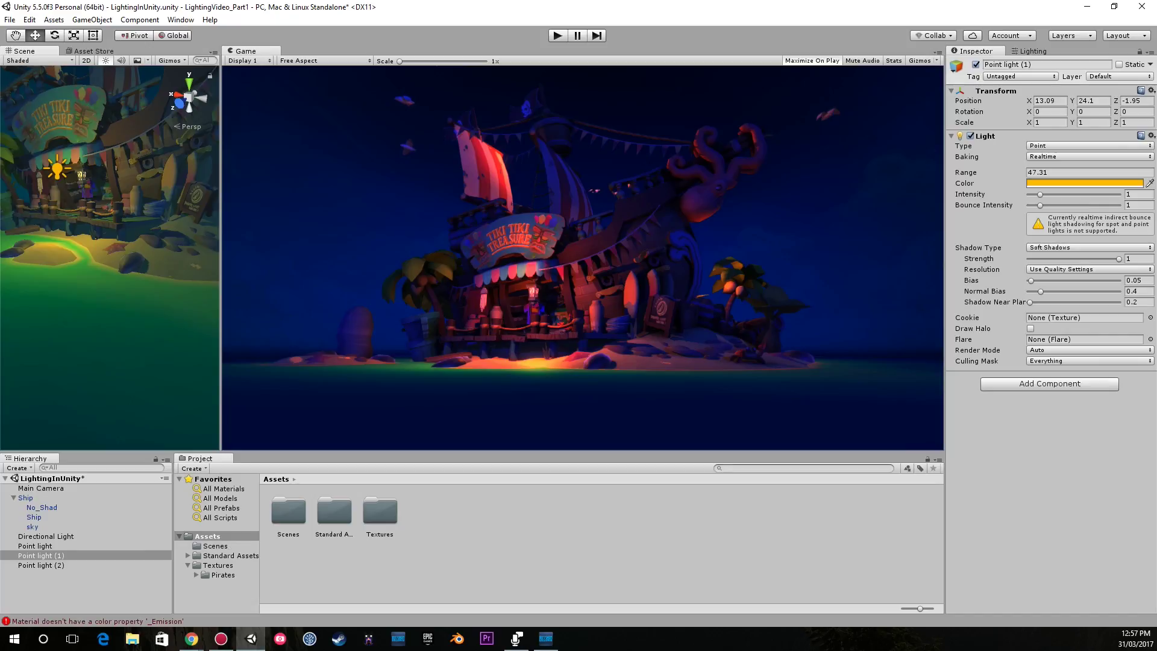
{"action": "left_click", "coordinate": [17, 468]}
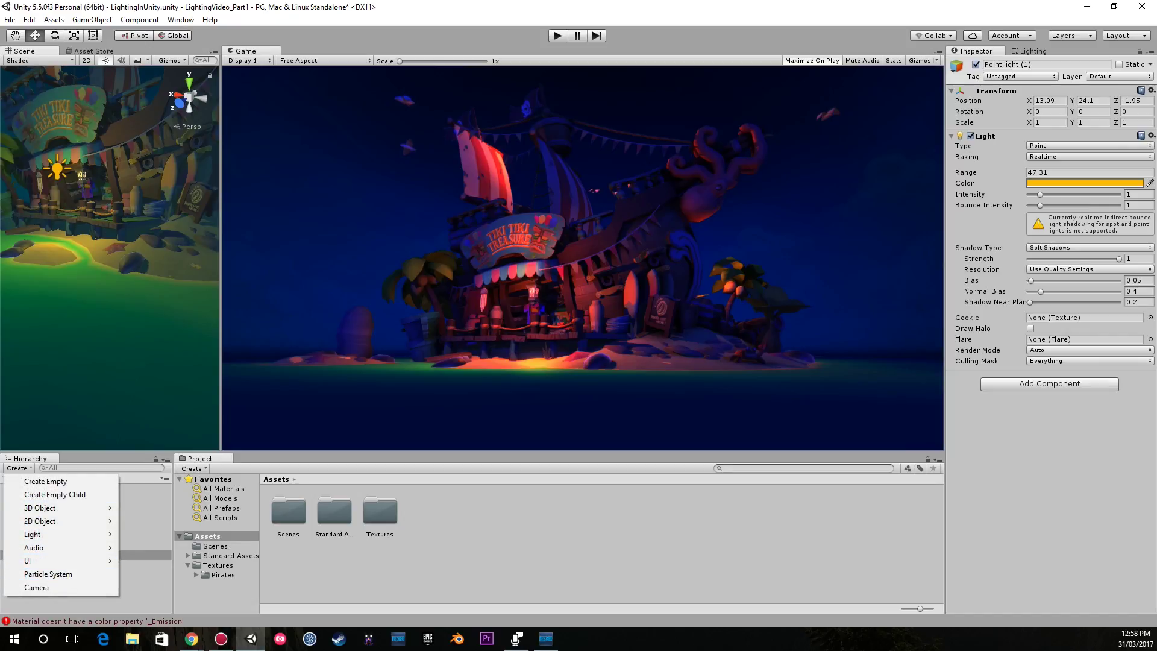
{"action": "left_click", "coordinate": [54, 19]}
{"action": "mouse_move", "coordinate": [90, 121]}
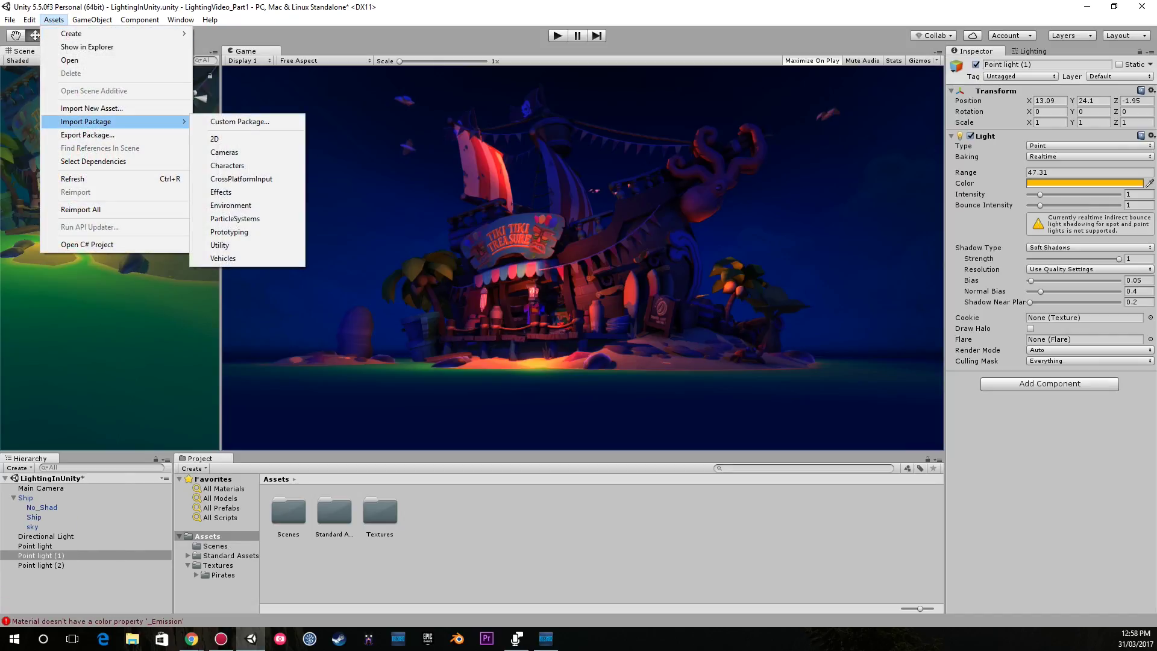
{"action": "left_click", "coordinate": [235, 218]}
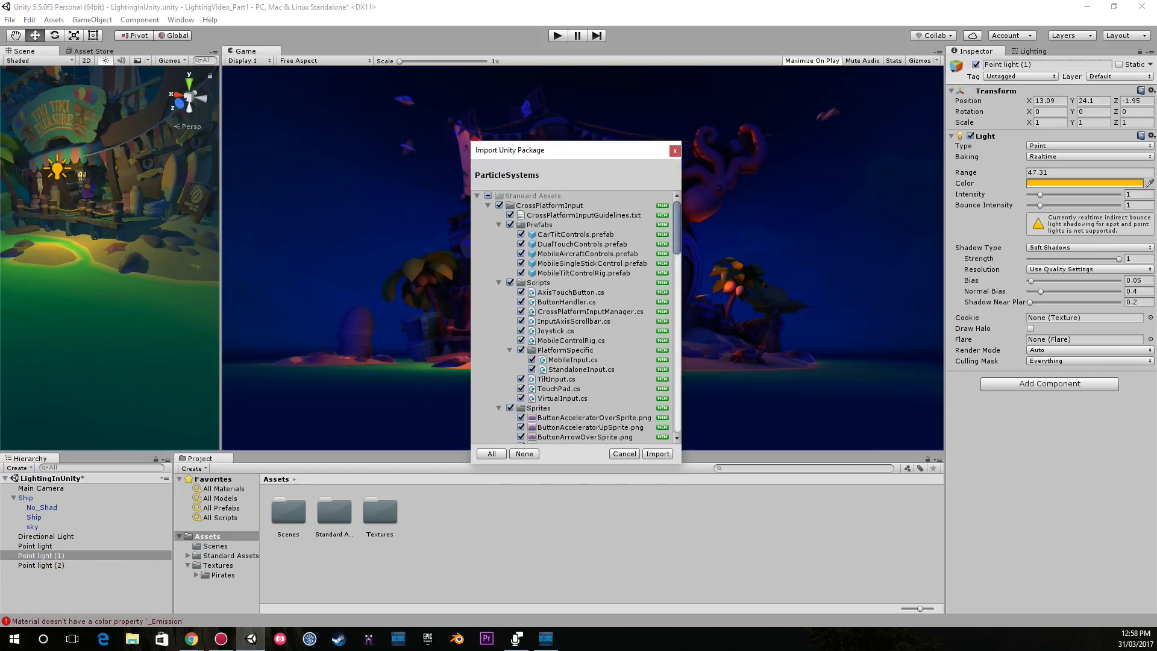
{"action": "left_click", "coordinate": [499, 205]}
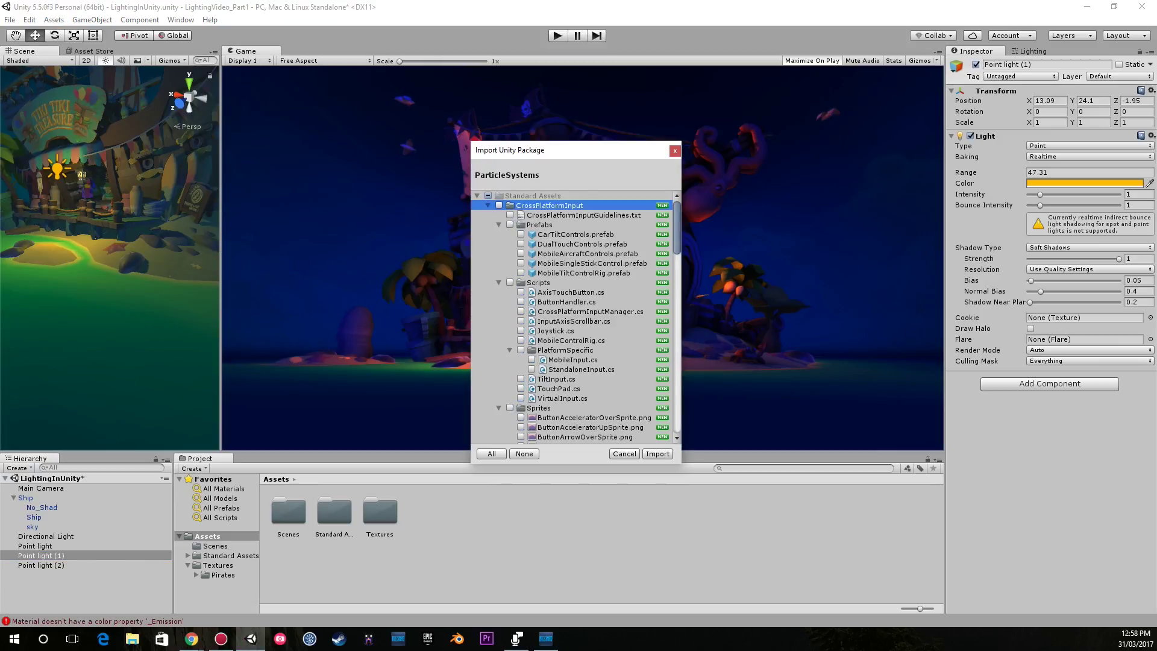
{"action": "left_click", "coordinate": [488, 205]}
{"action": "left_click", "coordinate": [499, 215]}
{"action": "left_click", "coordinate": [488, 215]}
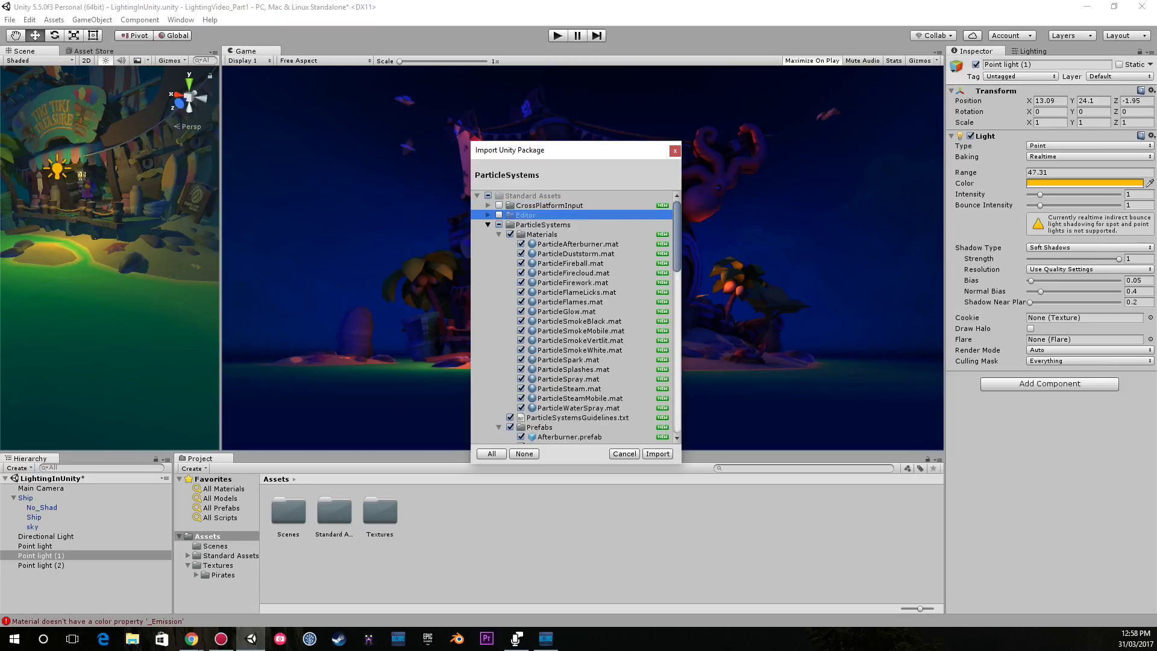
{"action": "left_click", "coordinate": [488, 225]}
{"action": "left_click", "coordinate": [499, 235]}
{"action": "left_click", "coordinate": [488, 235]}
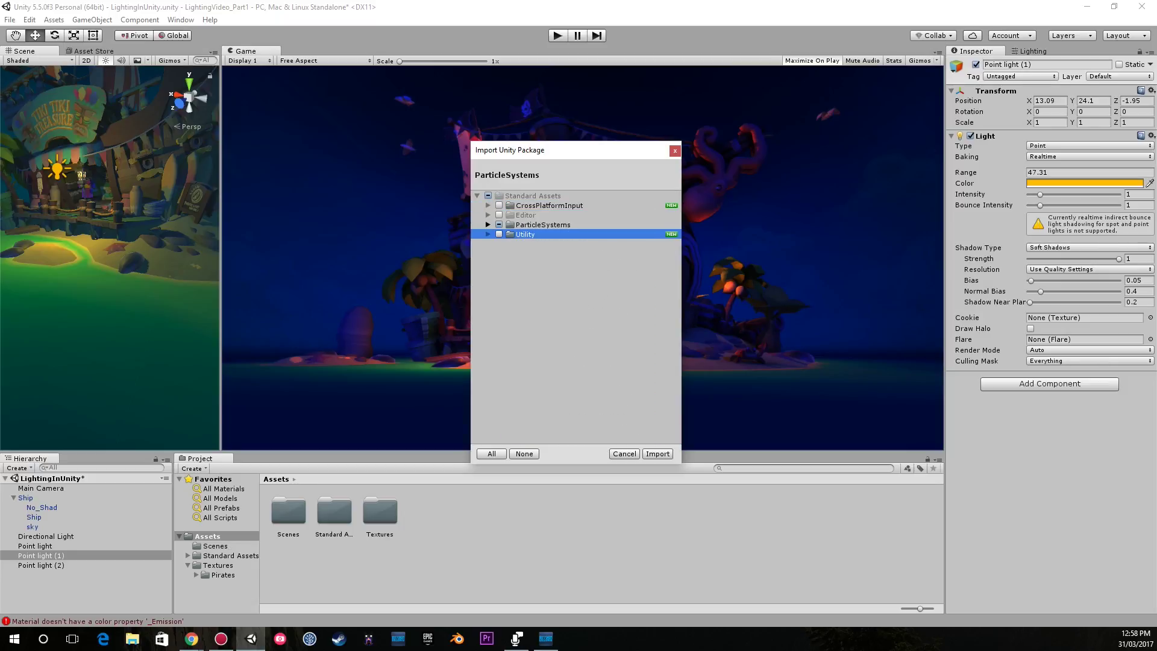
{"action": "left_click", "coordinate": [488, 225]}
{"action": "scroll", "coordinate": [574, 317], "scroll_direction": "down", "scroll_amount": 1}
{"action": "scroll", "coordinate": [573, 317], "scroll_direction": "up", "scroll_amount": 1}
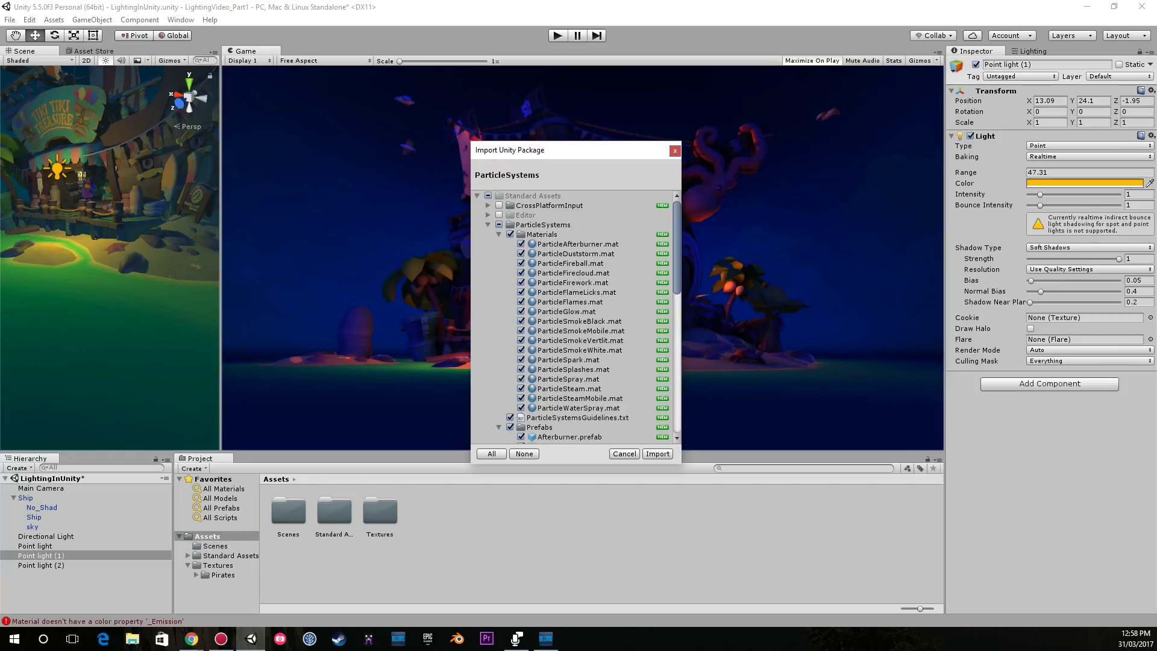
{"action": "left_click", "coordinate": [509, 235]}
{"action": "left_click", "coordinate": [499, 234]}
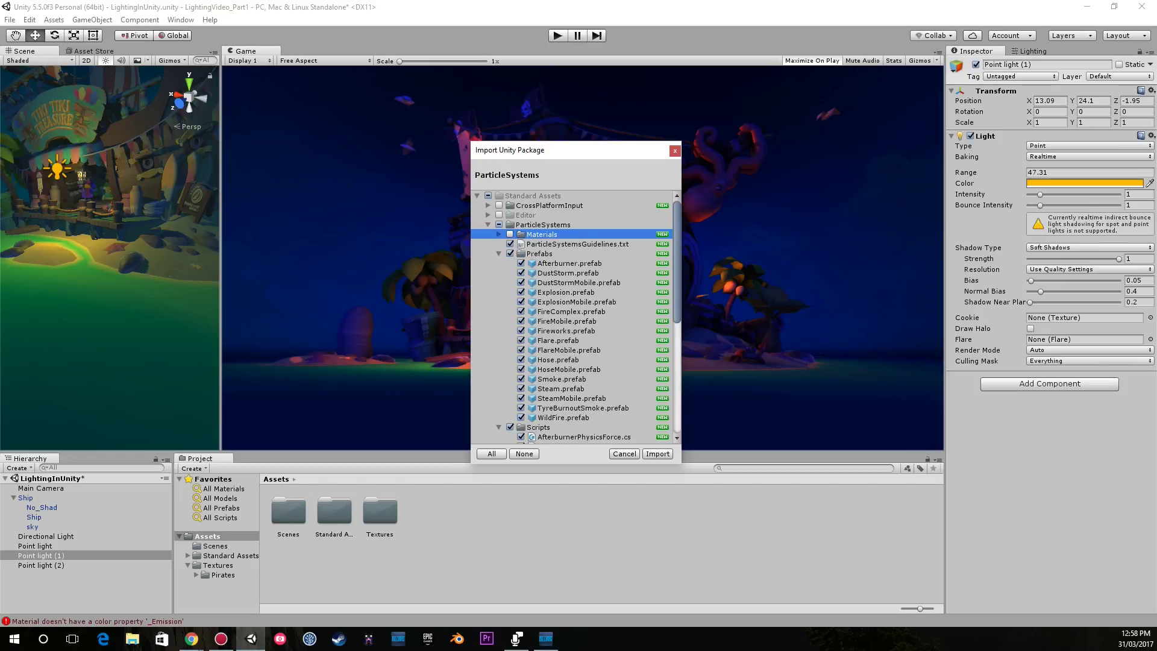
{"action": "left_click", "coordinate": [510, 243]}
{"action": "left_click", "coordinate": [510, 253]}
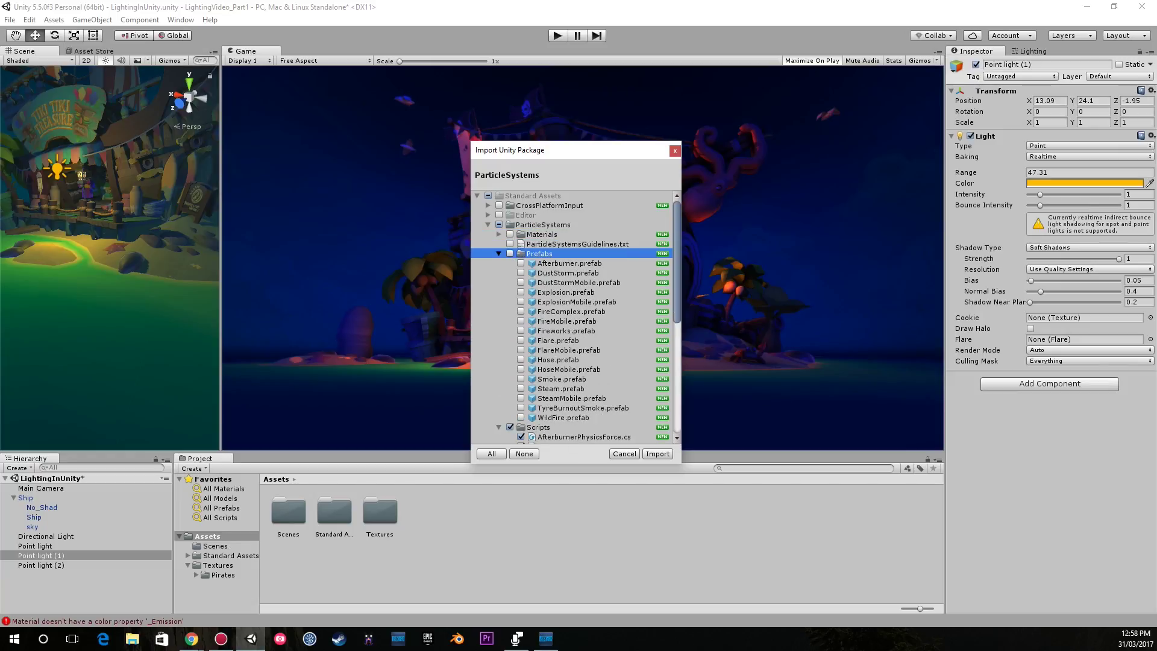
{"action": "left_click", "coordinate": [499, 254]}
{"action": "left_click", "coordinate": [510, 263]}
{"action": "left_click", "coordinate": [499, 264]}
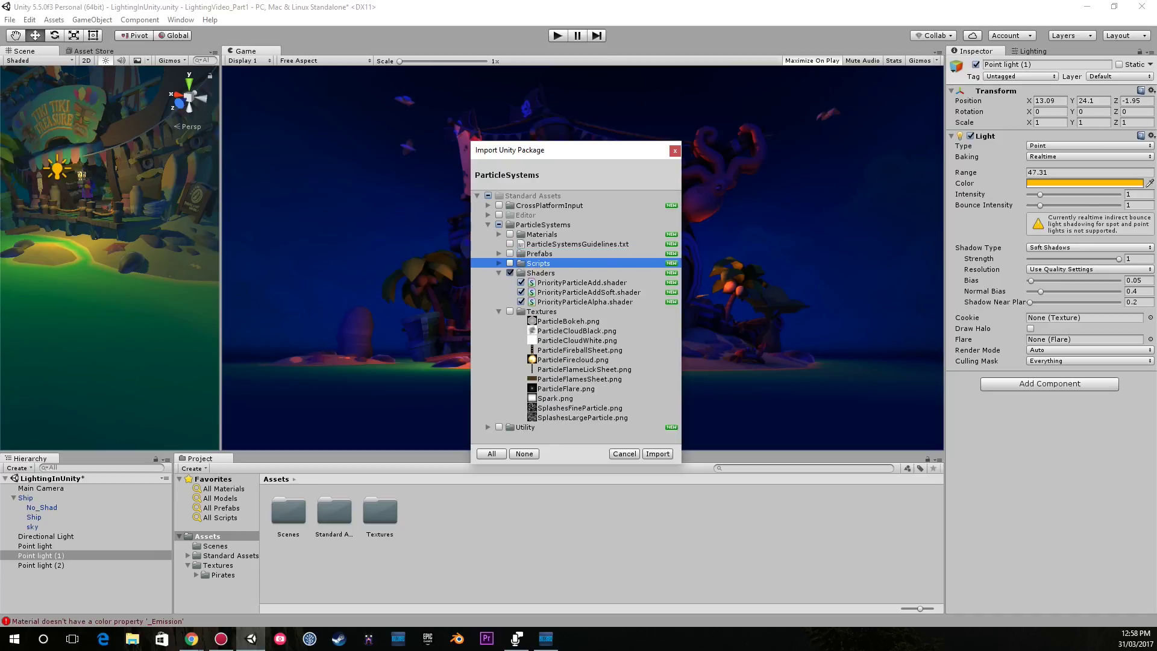
{"action": "left_click", "coordinate": [510, 272]}
{"action": "left_click", "coordinate": [498, 273]}
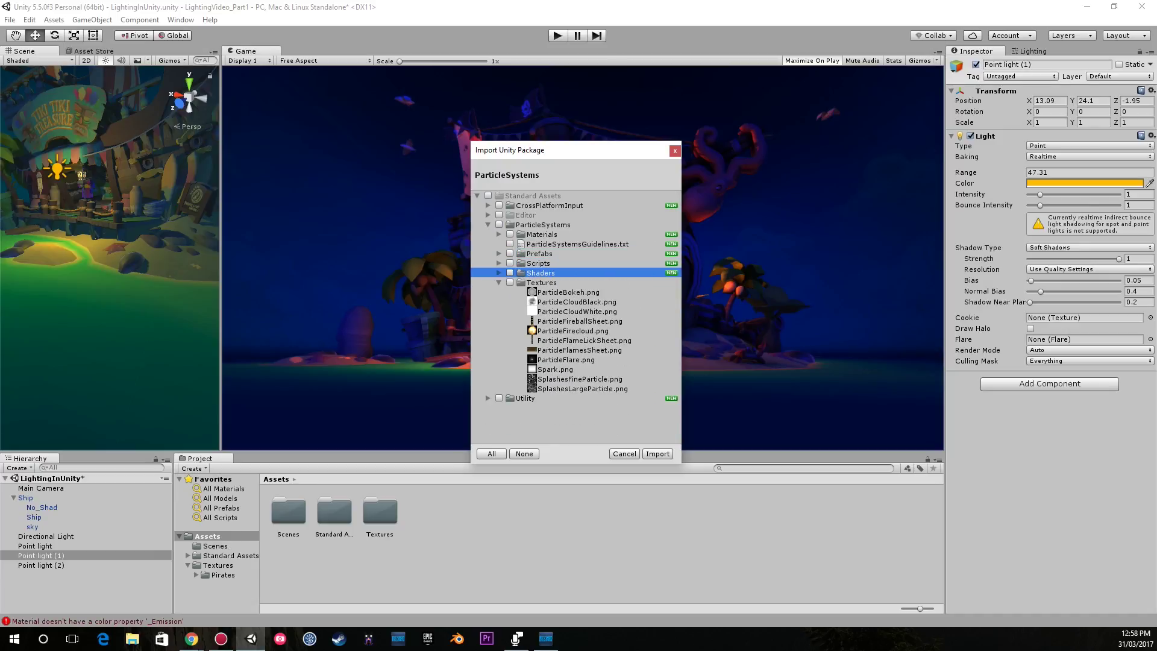
{"action": "left_click", "coordinate": [624, 454]}
Step: Add a particle system to the scene and place it beside the ship at Y 14.17, Z 2.55
{"action": "left_click", "coordinate": [17, 468]}
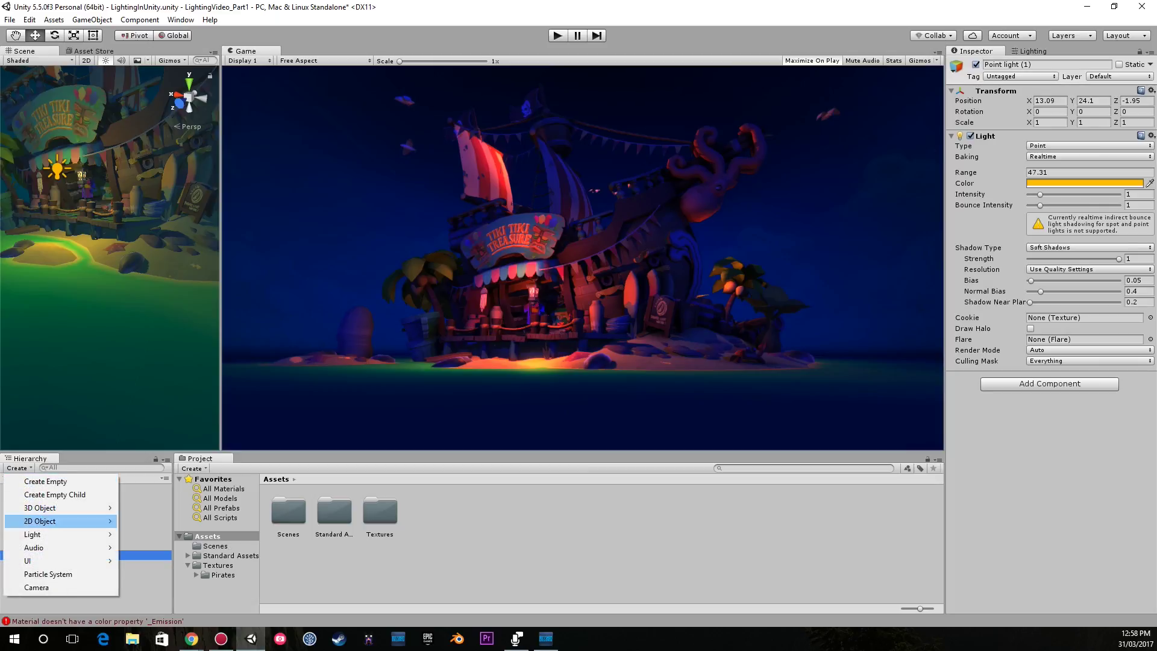
{"action": "left_click", "coordinate": [36, 573]}
{"action": "right_click_drag", "start_coordinate": [108, 259], "coordinate": [97, 259]}
{"action": "key", "text": "s"}
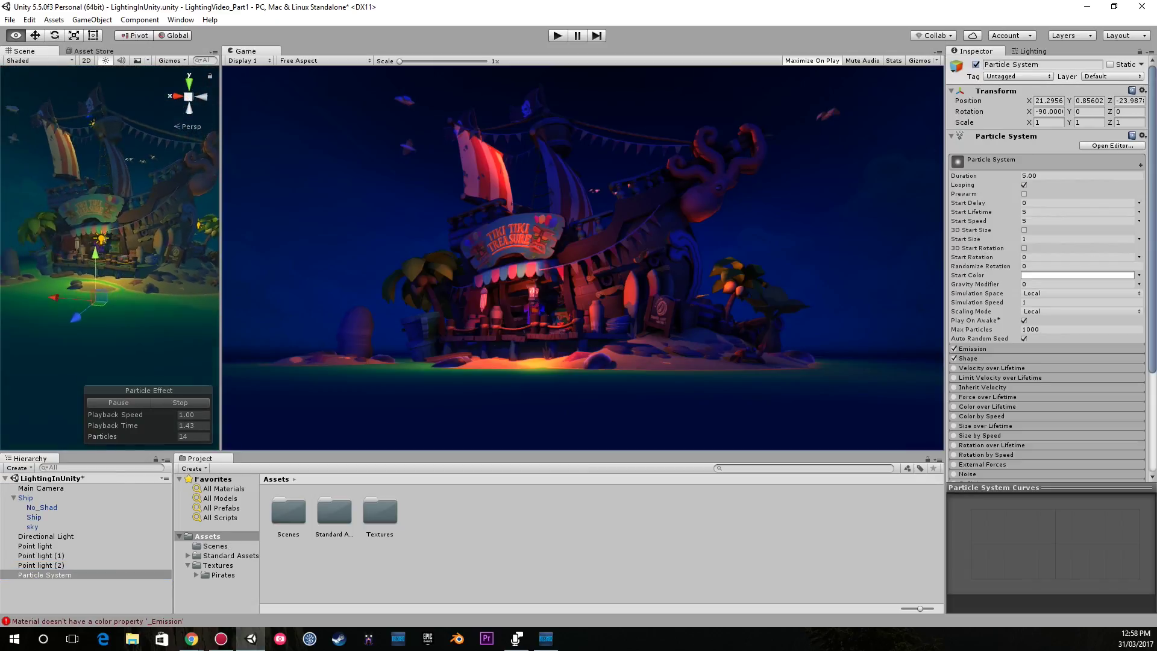
{"action": "left_click_drag", "start_coordinate": [73, 317], "coordinate": [41, 341]}
{"action": "key", "text": "s"}
{"action": "key", "text": "s"}
{"action": "right_click_drag", "start_coordinate": [108, 259], "coordinate": [76, 272]}
{"action": "left_click_drag", "start_coordinate": [35, 351], "coordinate": [70, 227]}
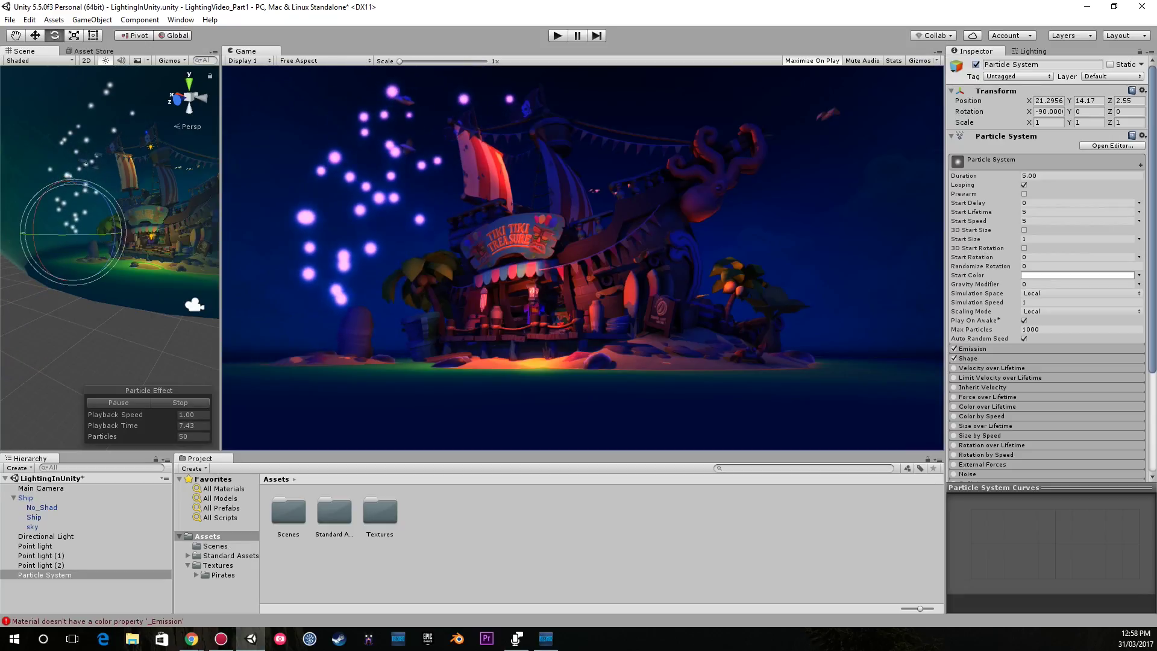
Step: Change the particle system's emitter shape to a box measuring 50 in X, Y and Z
{"action": "left_click", "coordinate": [967, 358]}
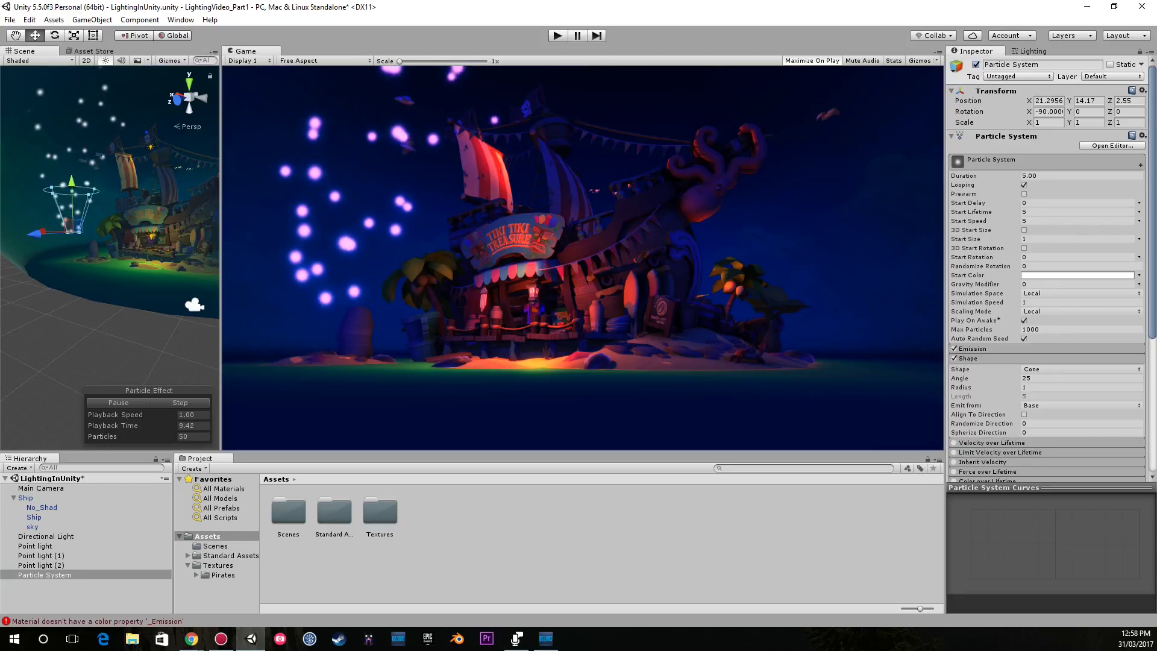
{"action": "left_click", "coordinate": [1078, 368]}
{"action": "left_click", "coordinate": [1036, 409]}
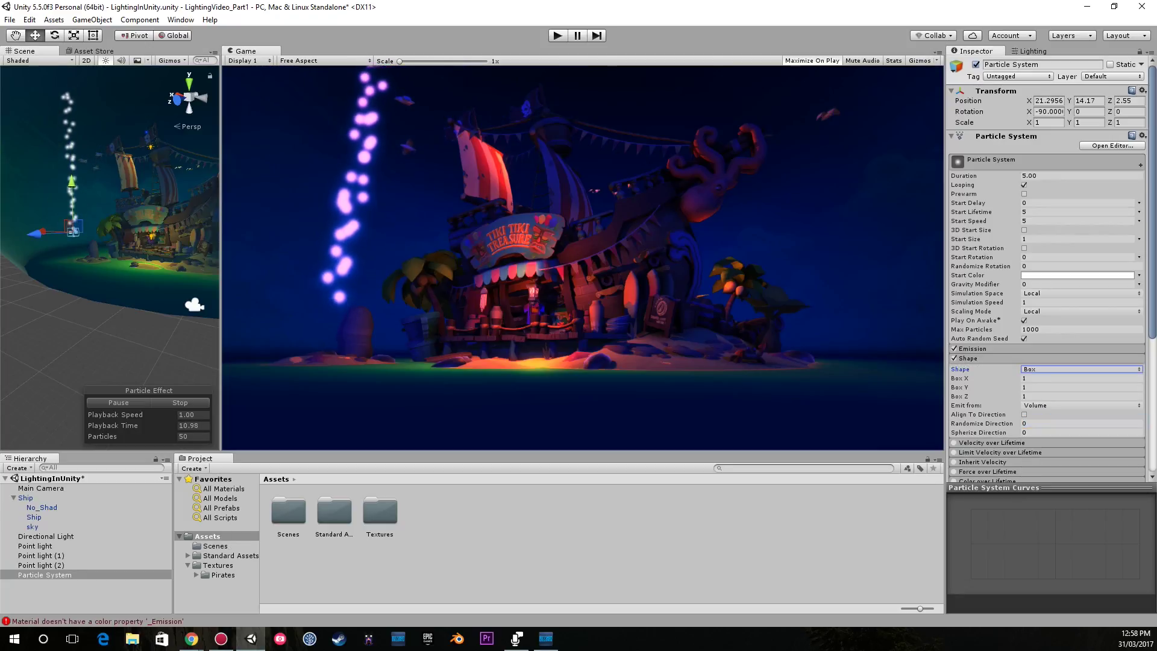
{"action": "left_click", "coordinate": [1049, 378]}
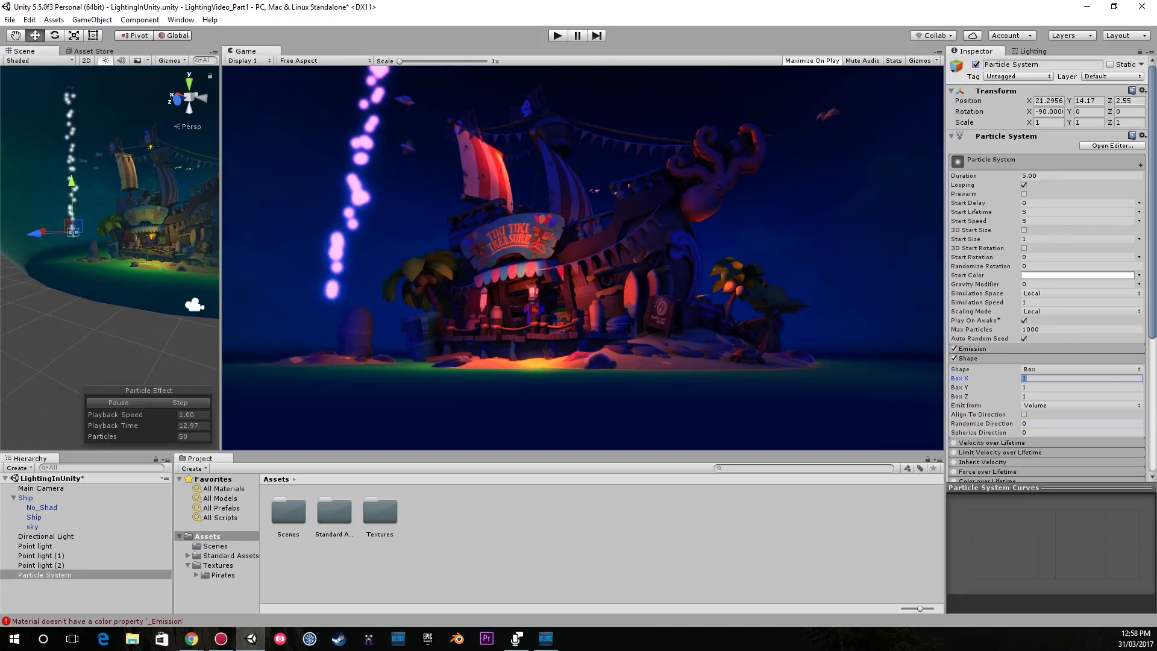
{"action": "type", "text": "50"}
{"action": "key", "text": "Tab"}
{"action": "key", "text": "BackSpace"}
{"action": "type", "text": "50"}
{"action": "key", "text": "Tab"}
{"action": "type", "text": "50"}
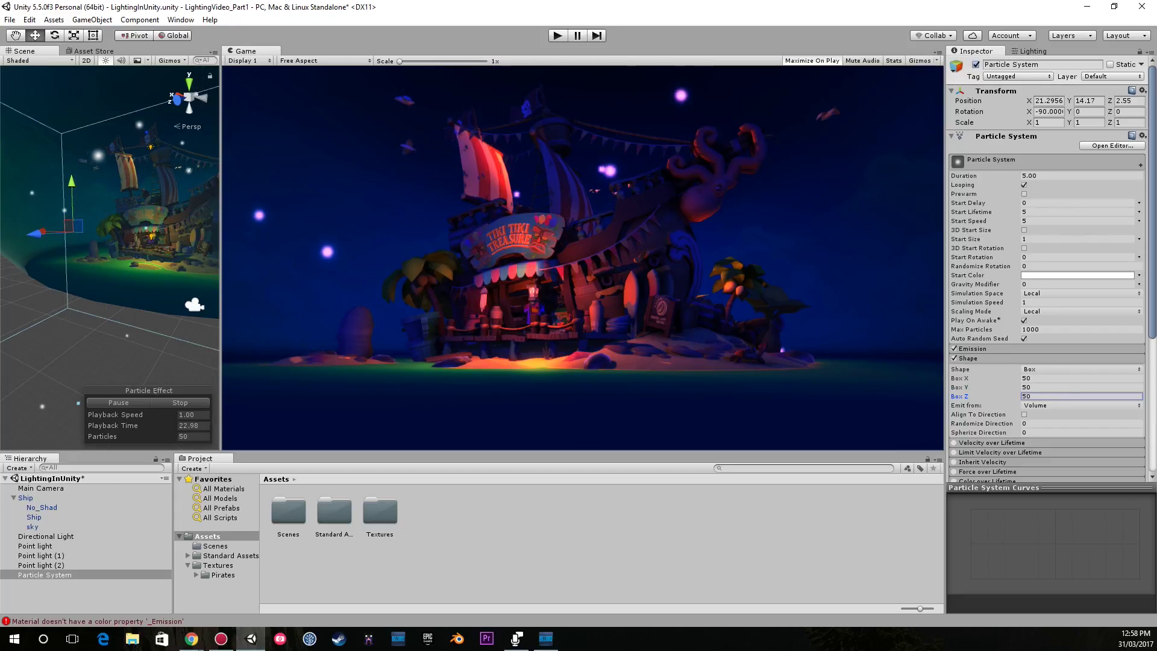
Step: Set the particles' start size to 0.2 and their randomize direction to 1
{"action": "left_click", "coordinate": [1042, 239]}
{"action": "type", "text": "0.4"}
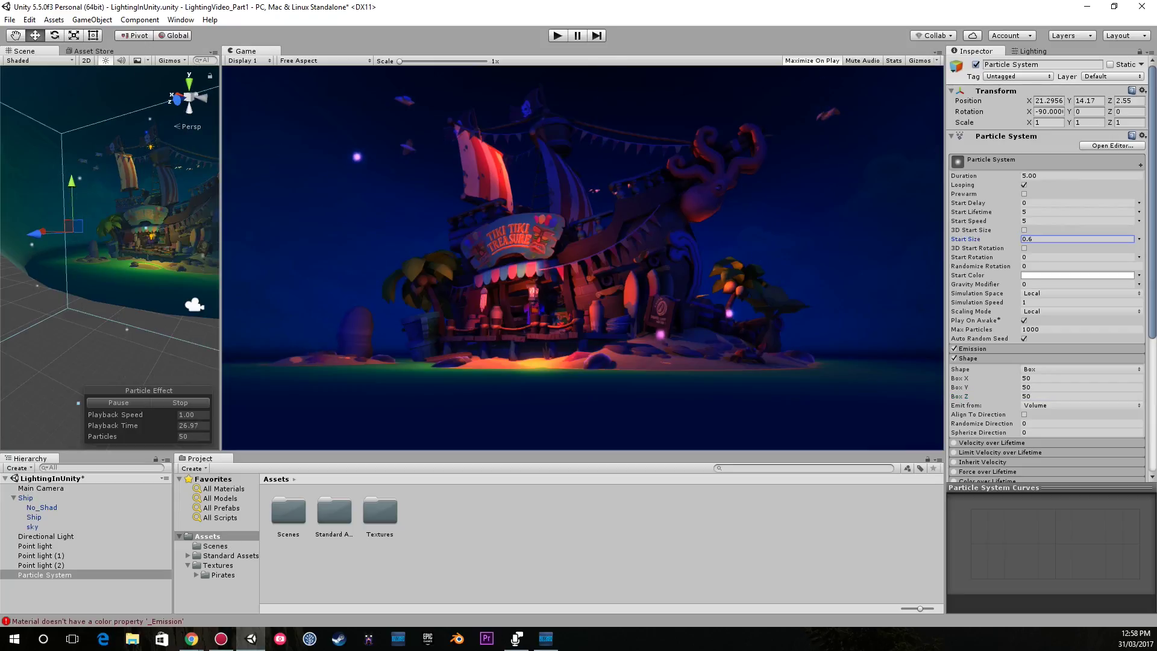
{"action": "type", "text": ".4"}
{"action": "key", "text": "BackSpace"}
{"action": "key", "text": "BackSpace"}
{"action": "left_click", "coordinate": [1060, 423]}
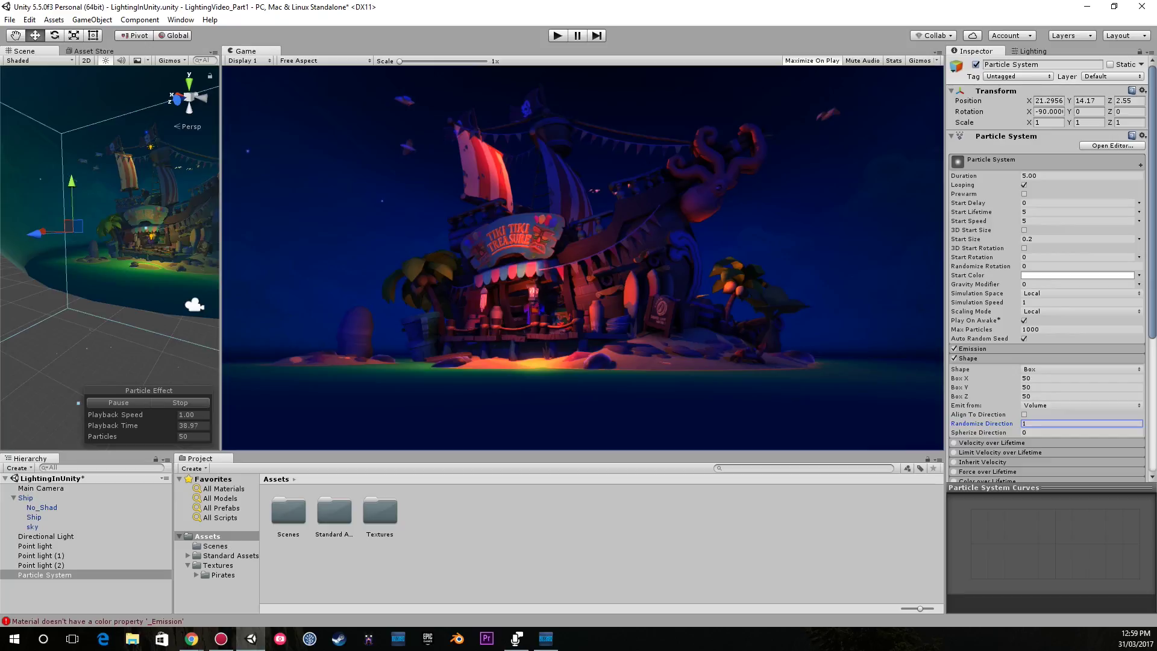
Step: Change the particles' start color to a bright, saturated blue
{"action": "left_click", "coordinate": [1077, 275]}
{"action": "left_click", "coordinate": [158, 288]}
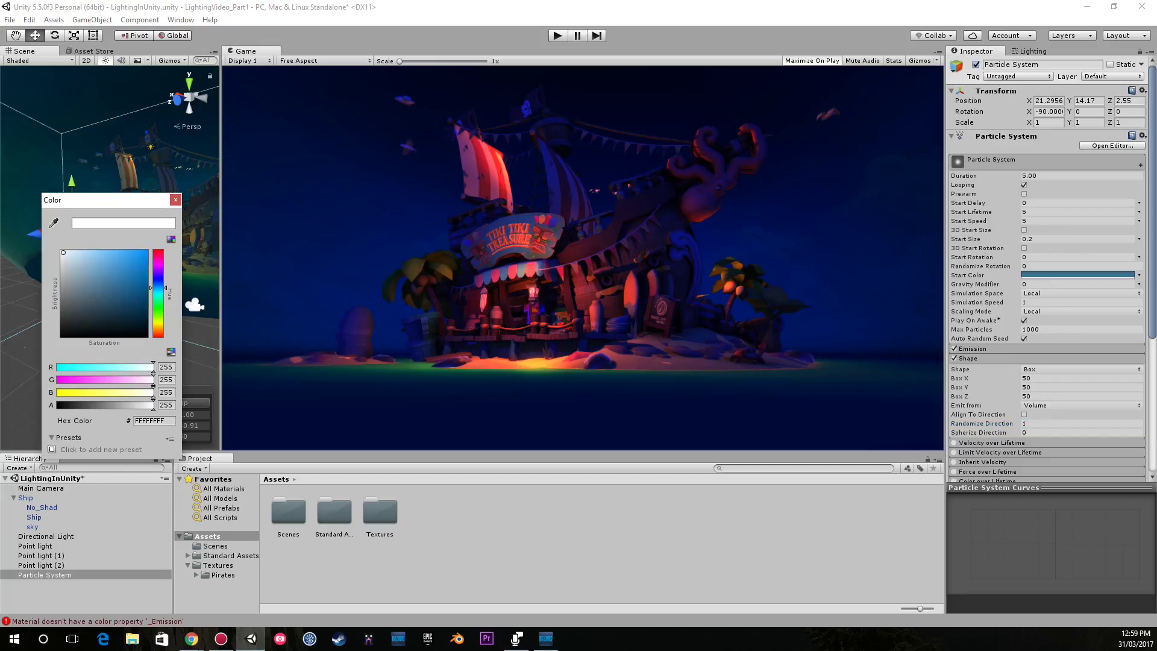
{"action": "left_click_drag", "start_coordinate": [132, 275], "coordinate": [148, 250]}
{"action": "left_click", "coordinate": [175, 200]}
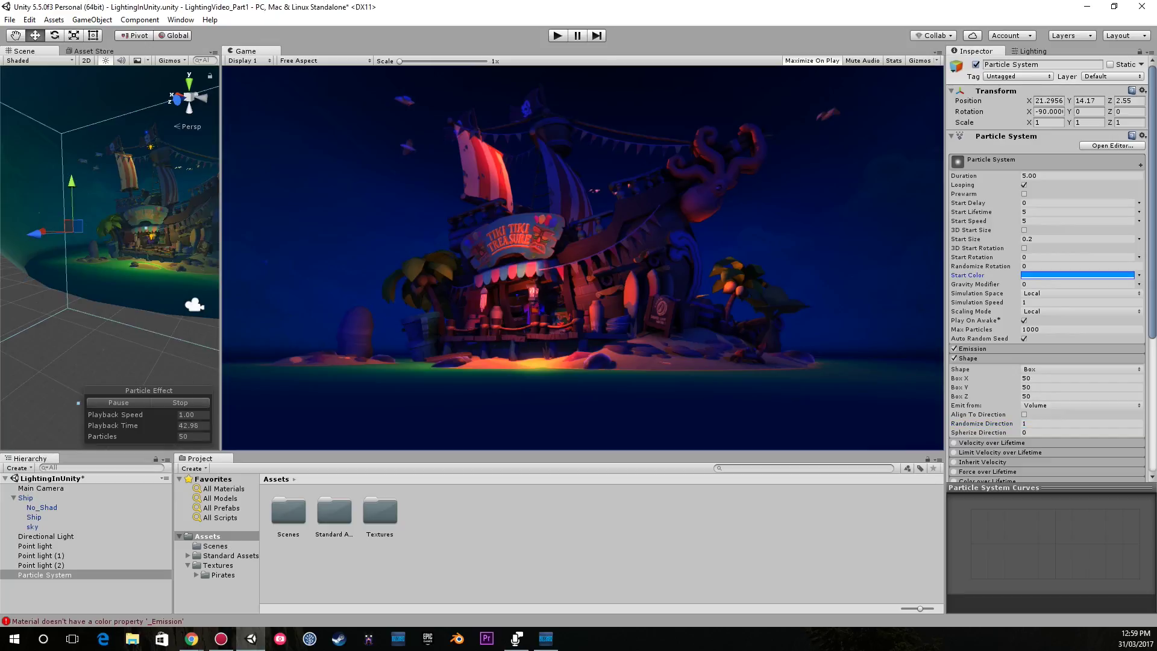
Step: Look through the materials available for the particle system's renderer
{"action": "scroll", "coordinate": [1047, 301], "scroll_direction": "down", "scroll_amount": 6}
{"action": "left_click", "coordinate": [972, 400]}
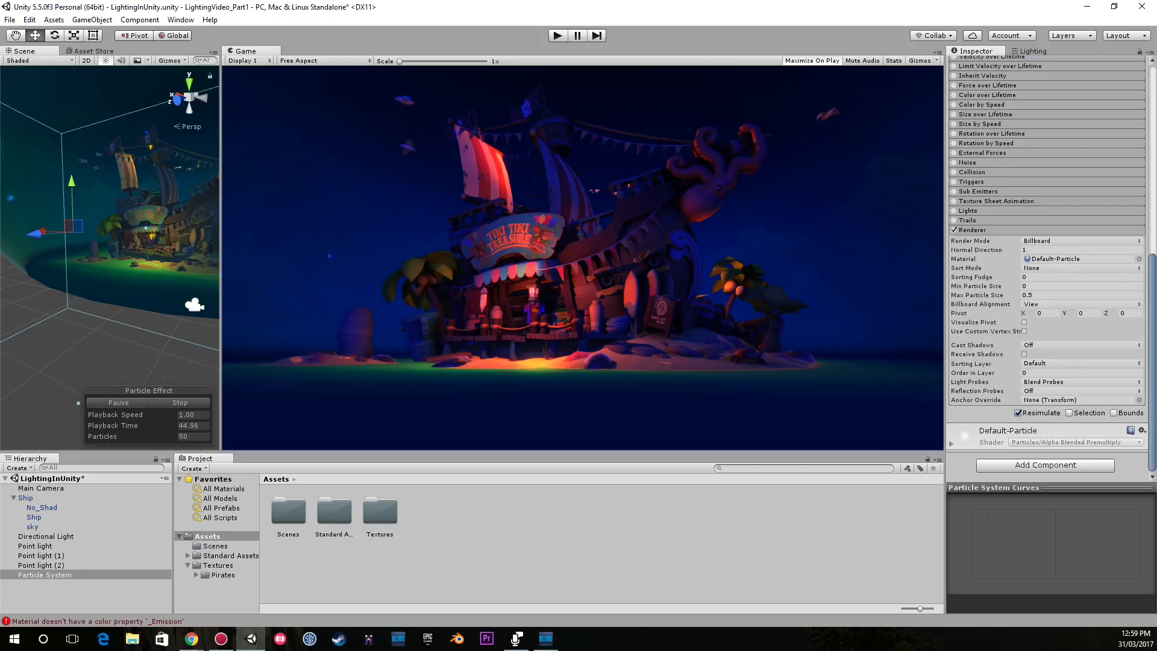
{"action": "left_click", "coordinate": [1139, 259]}
{"action": "scroll", "coordinate": [964, 312], "scroll_direction": "up", "scroll_amount": 10}
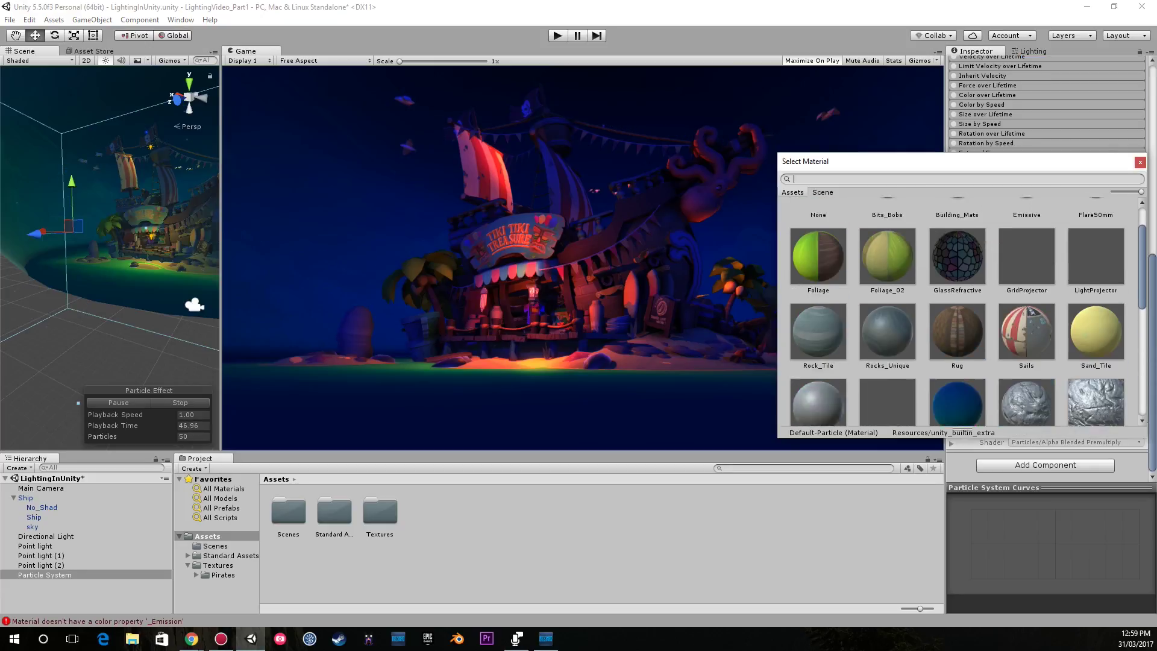
{"action": "scroll", "coordinate": [964, 312], "scroll_direction": "down", "scroll_amount": 10}
{"action": "scroll", "coordinate": [964, 312], "scroll_direction": "up", "scroll_amount": 4}
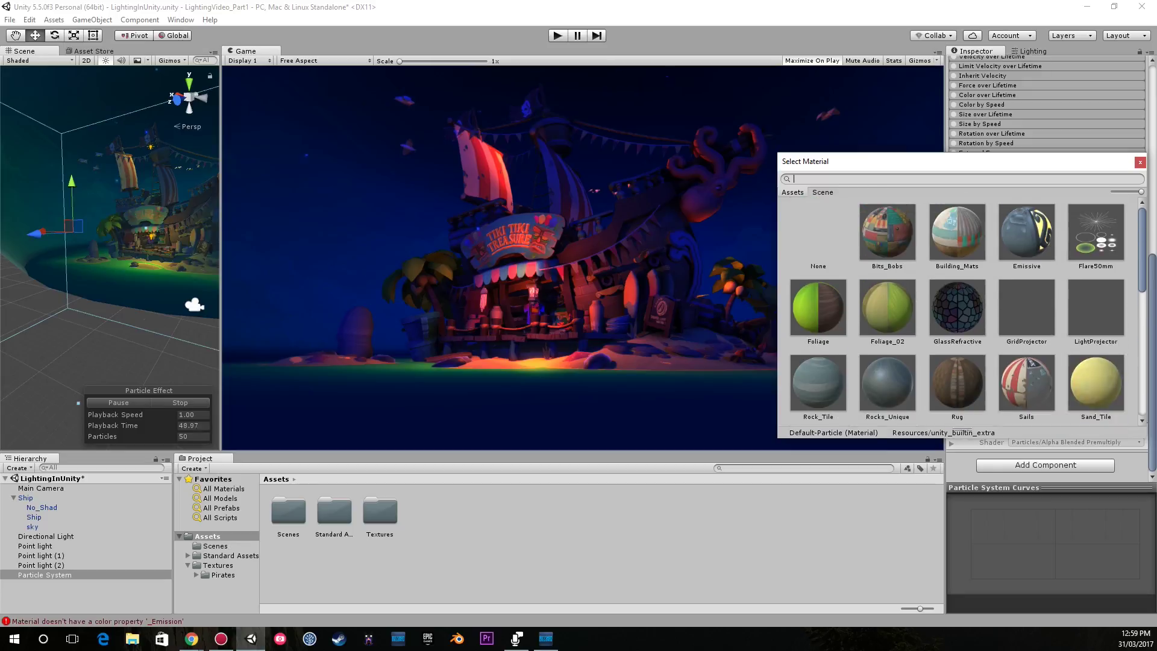
{"action": "scroll", "coordinate": [964, 312], "scroll_direction": "down", "scroll_amount": 1}
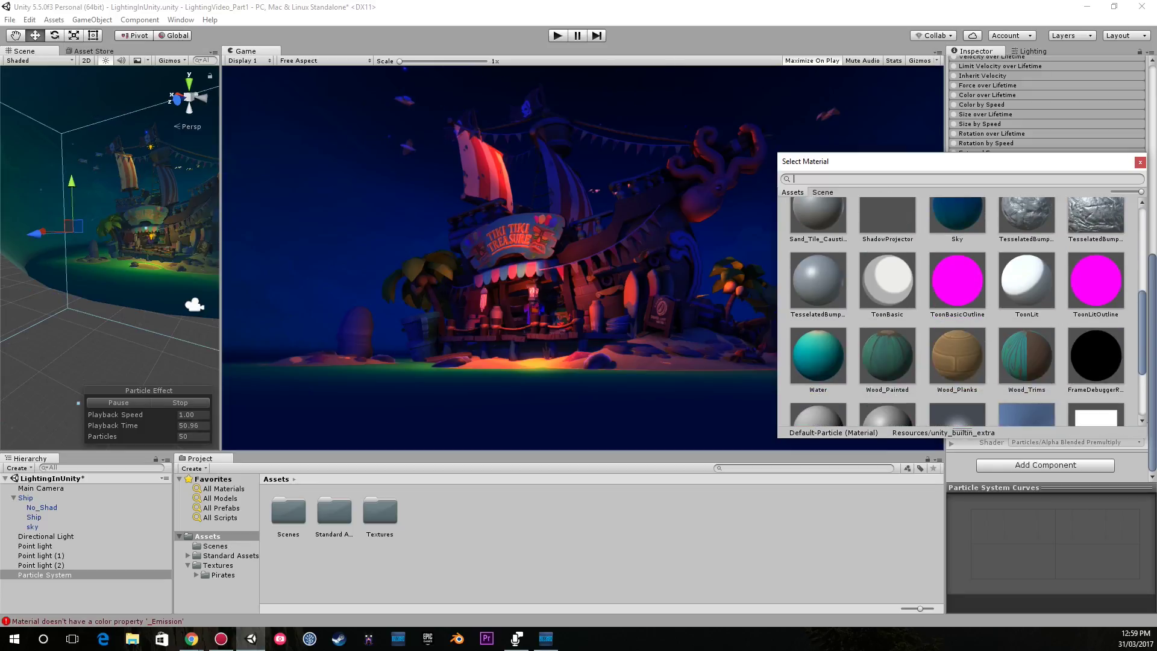
{"action": "key", "text": "Escape"}
Step: Move the particle system to Z -11.5 so its emitter box surrounds the ship
{"action": "right_click_drag", "start_coordinate": [110, 241], "coordinate": [117, 230]}
{"action": "left_click_drag", "start_coordinate": [97, 241], "coordinate": [205, 246], "text": "alt"}
{"action": "left_click_drag", "start_coordinate": [56, 242], "coordinate": [64, 240]}
{"action": "left_click_drag", "start_coordinate": [175, 241], "coordinate": [111, 256], "text": "alt"}
{"action": "scroll", "coordinate": [106, 242], "scroll_direction": "down", "scroll_amount": 6}
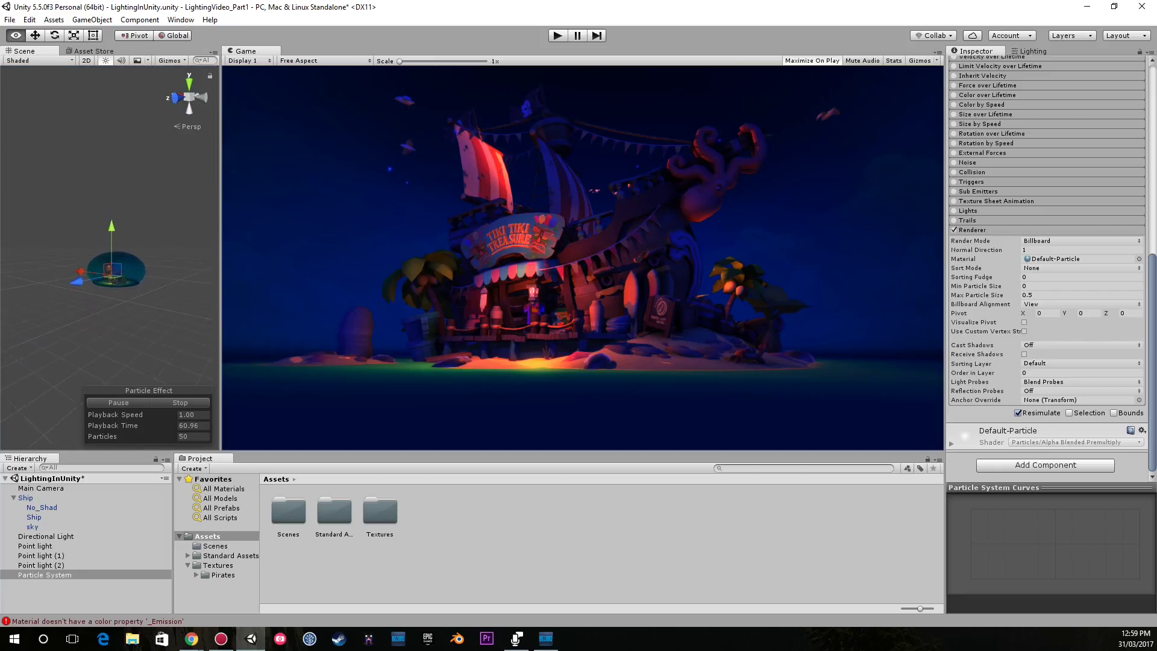
{"action": "scroll", "coordinate": [112, 256], "scroll_direction": "up", "scroll_amount": 5}
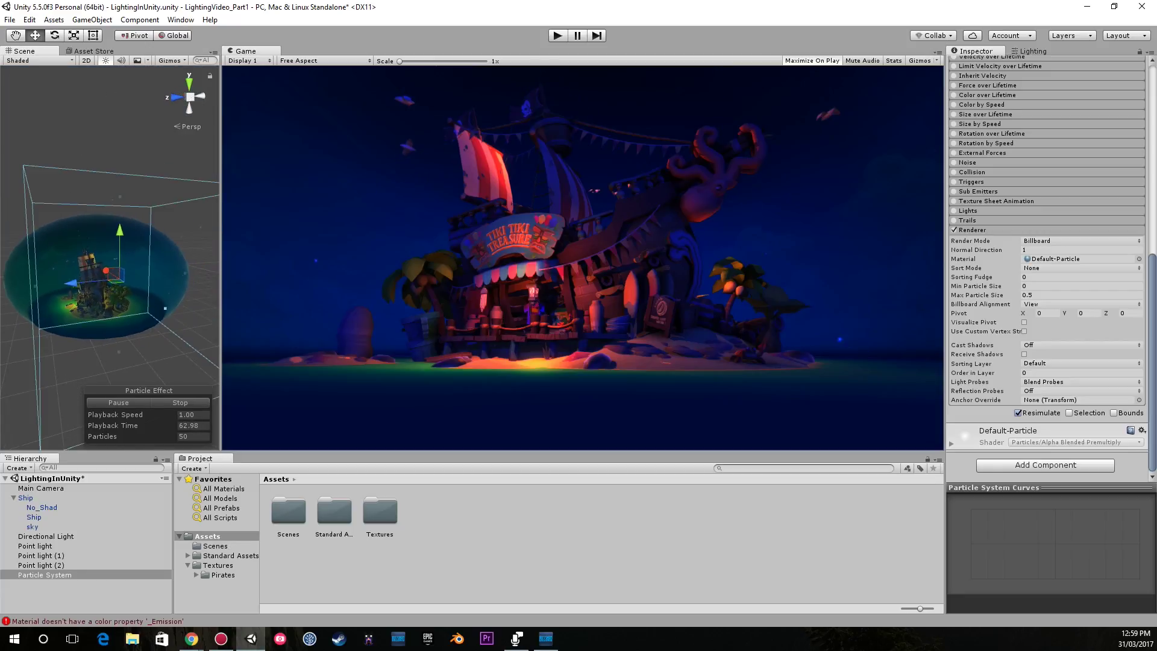
Step: Enable Size over Lifetime and shape its curve to rise from zero to a mid-life peak and fall back to zero
{"action": "scroll", "coordinate": [1045, 271], "scroll_direction": "up", "scroll_amount": 4}
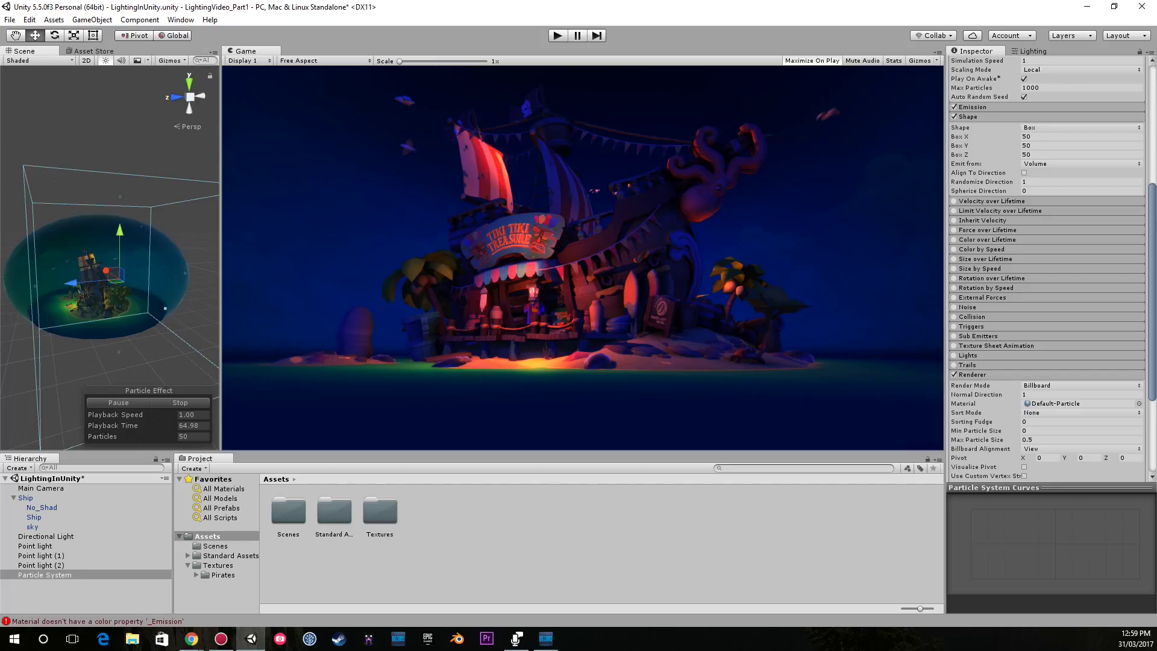
{"action": "left_click", "coordinate": [1060, 403]}
{"action": "left_click", "coordinate": [954, 259]}
{"action": "left_click", "coordinate": [985, 259]}
{"action": "left_click", "coordinate": [1077, 279]}
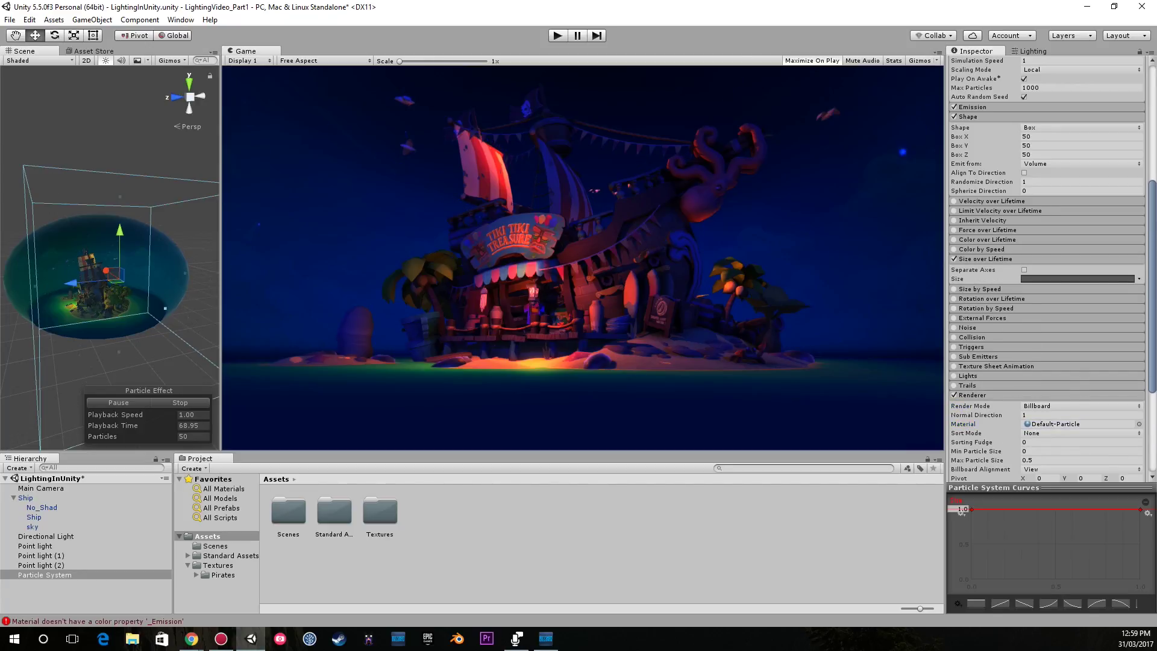
{"action": "left_click_drag", "start_coordinate": [1140, 509], "coordinate": [1135, 579]}
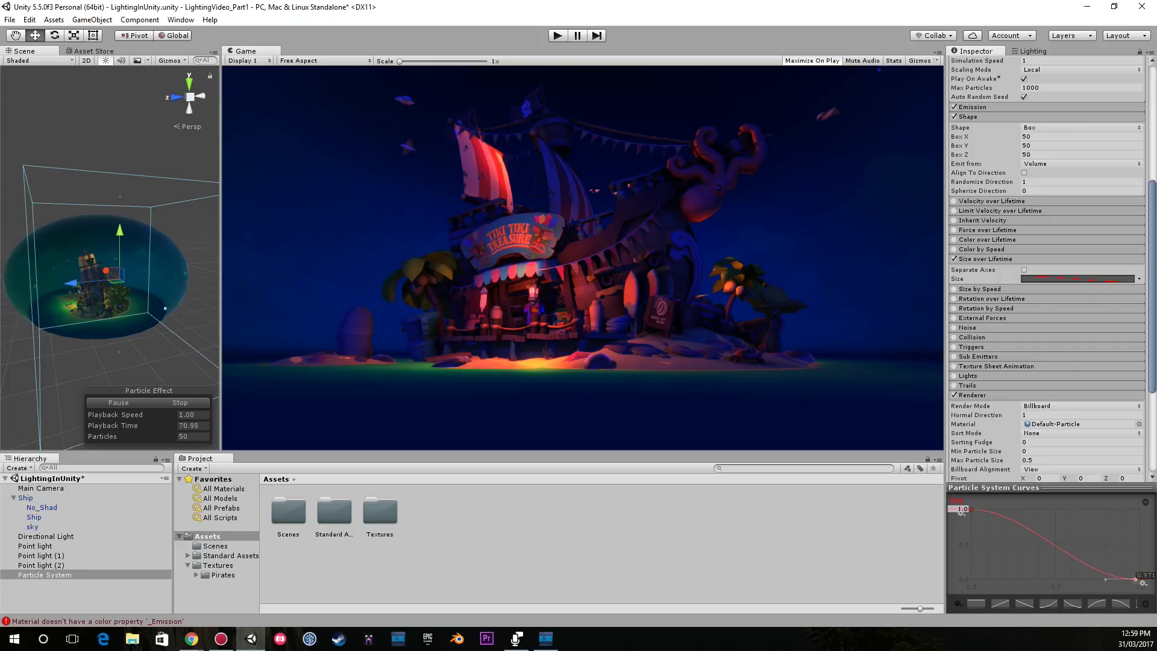
{"action": "double_click", "coordinate": [1061, 548]}
{"action": "left_click_drag", "start_coordinate": [1060, 548], "coordinate": [1053, 516]}
{"action": "left_click_drag", "start_coordinate": [971, 509], "coordinate": [971, 575]}
Step: Set the particles' start speed to 2 and the emission rate over time to 50
{"action": "scroll", "coordinate": [1045, 271], "scroll_direction": "up", "scroll_amount": 10}
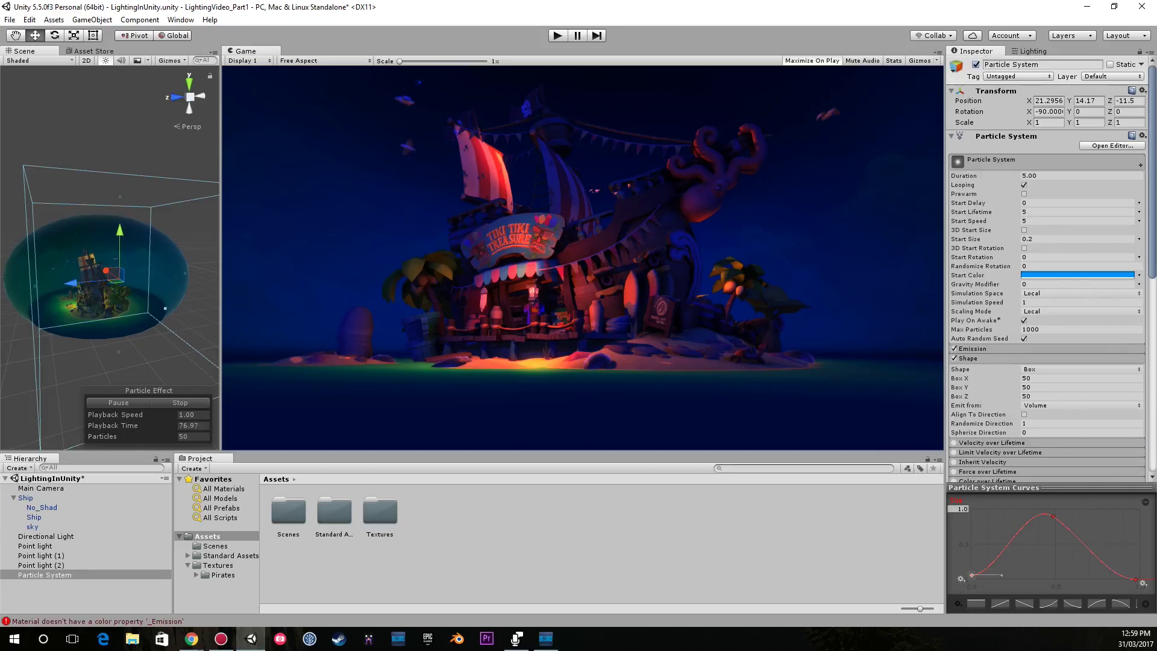
{"action": "left_click", "coordinate": [1077, 221]}
{"action": "left_click", "coordinate": [972, 349]}
{"action": "left_click", "coordinate": [1077, 359]}
{"action": "type", "text": "50"}
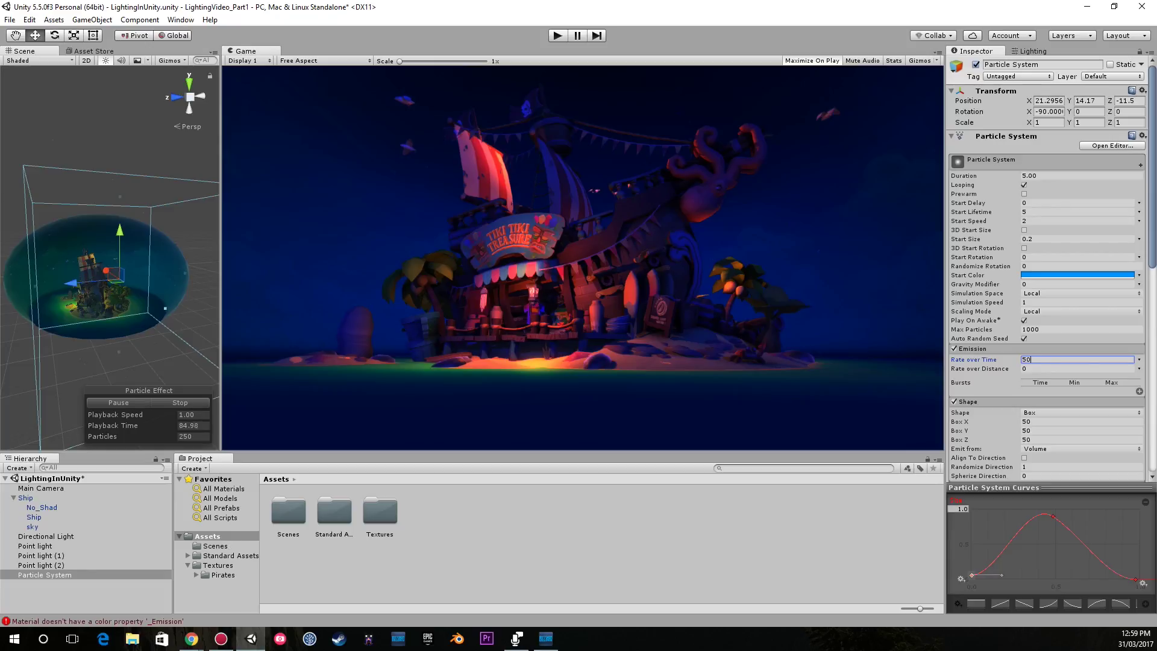
Step: Widen the Scene view and examine the ship and the particles around it up close
{"action": "right_click_drag", "start_coordinate": [53, 305], "coordinate": [70, 325]}
{"action": "key", "text": "w"}
{"action": "left_click_drag", "start_coordinate": [221, 260], "coordinate": [263, 259]}
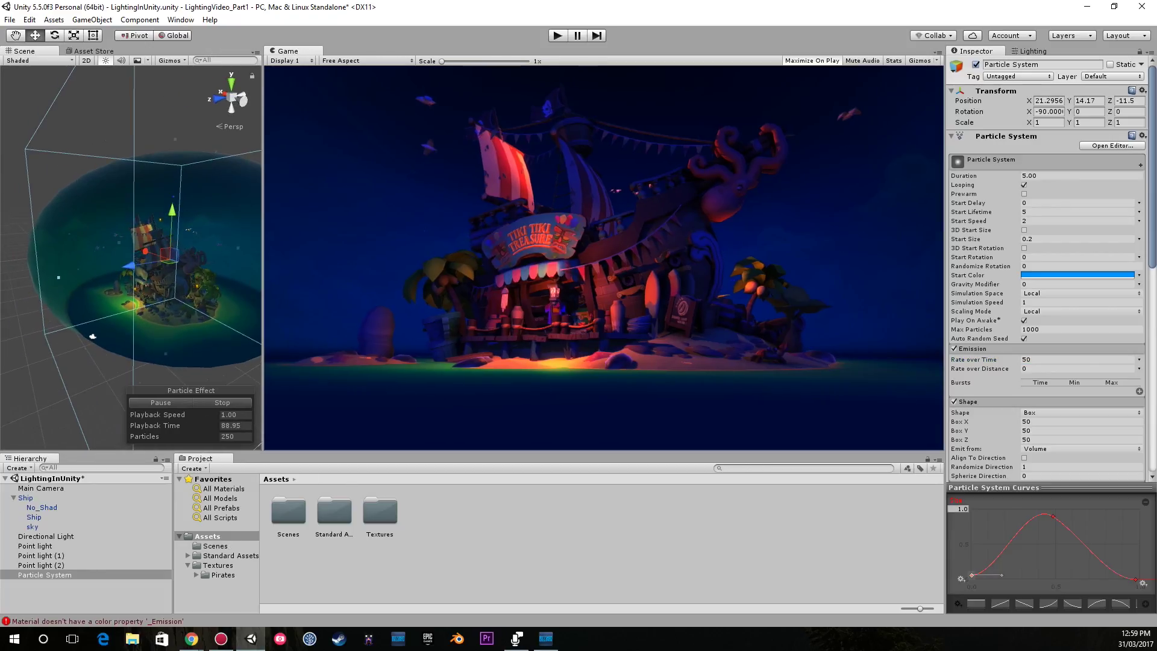
{"action": "left_click", "coordinate": [180, 121]}
{"action": "right_click_drag", "start_coordinate": [163, 181], "coordinate": [219, 145]}
{"action": "key", "text": "w"}
{"action": "left_click", "coordinate": [181, 211]}
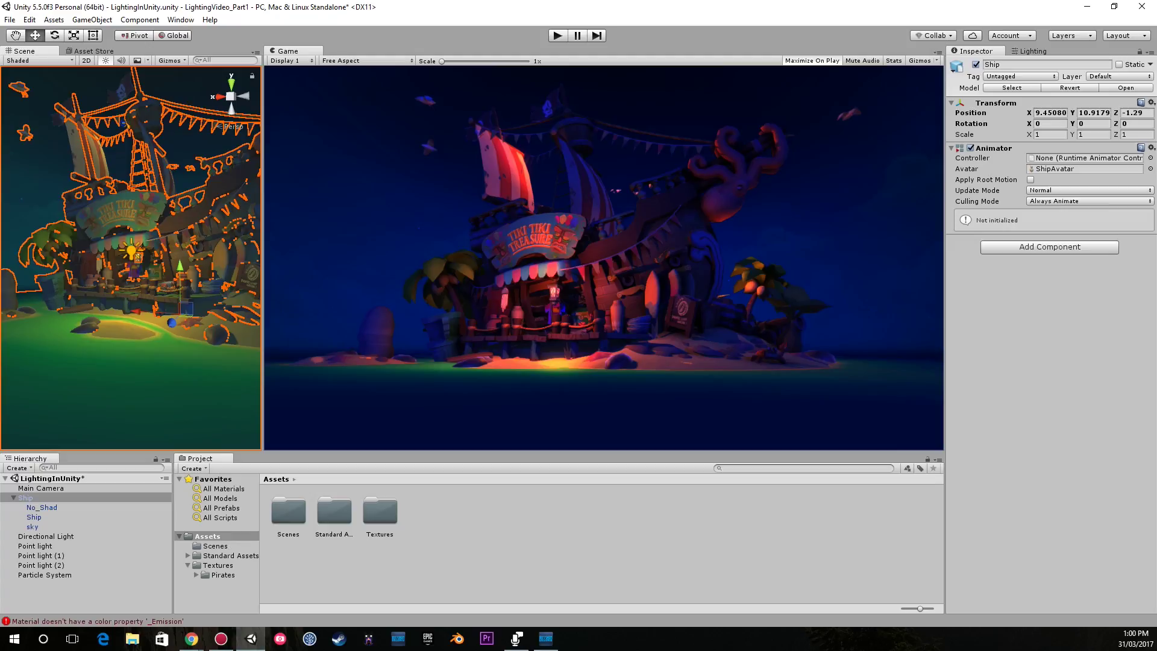
Step: Switch off the Main Camera's color correction, vignette, bloom and ambient occlusion effects one by one for comparison
{"action": "left_click", "coordinate": [41, 488]}
{"action": "left_click", "coordinate": [970, 429]}
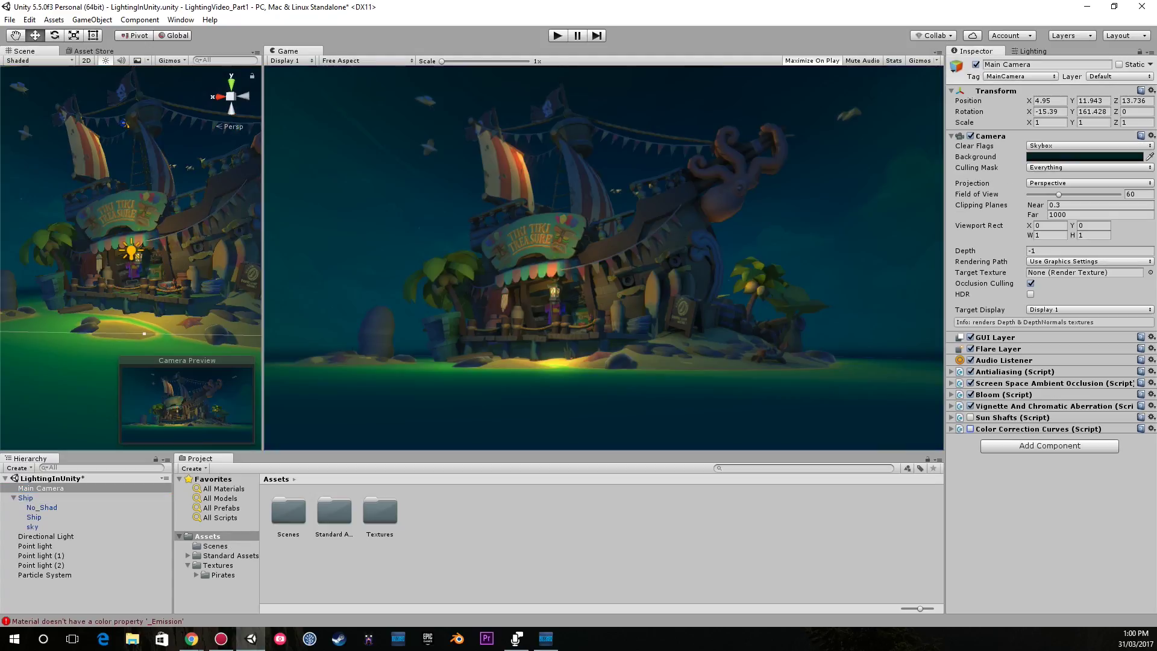
{"action": "left_click", "coordinate": [970, 429]}
{"action": "left_click", "coordinate": [970, 429]}
{"action": "left_click", "coordinate": [970, 405]}
{"action": "left_click", "coordinate": [970, 394]}
{"action": "left_click", "coordinate": [970, 383]}
{"action": "left_click", "coordinate": [969, 371]}
Step: Re-enable the camera's ambient occlusion, bloom and vignette, and toggle Color Correction Curves to compare before leaving it on
{"action": "left_click", "coordinate": [970, 382]}
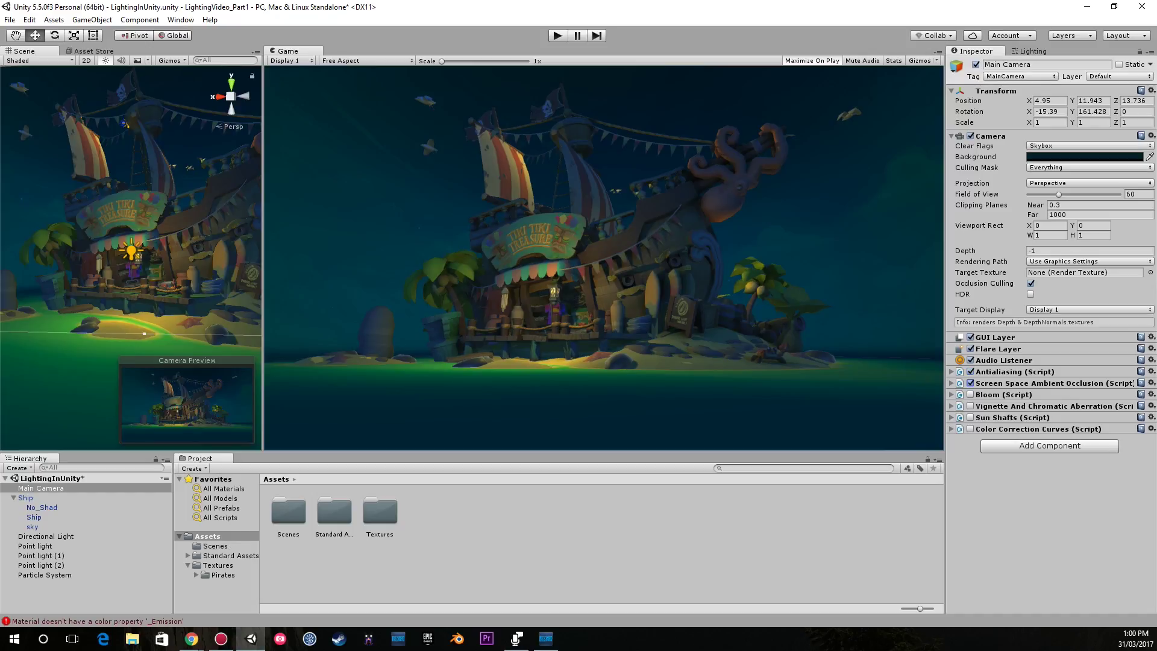
{"action": "left_click", "coordinate": [970, 394]}
{"action": "left_click", "coordinate": [1000, 405]}
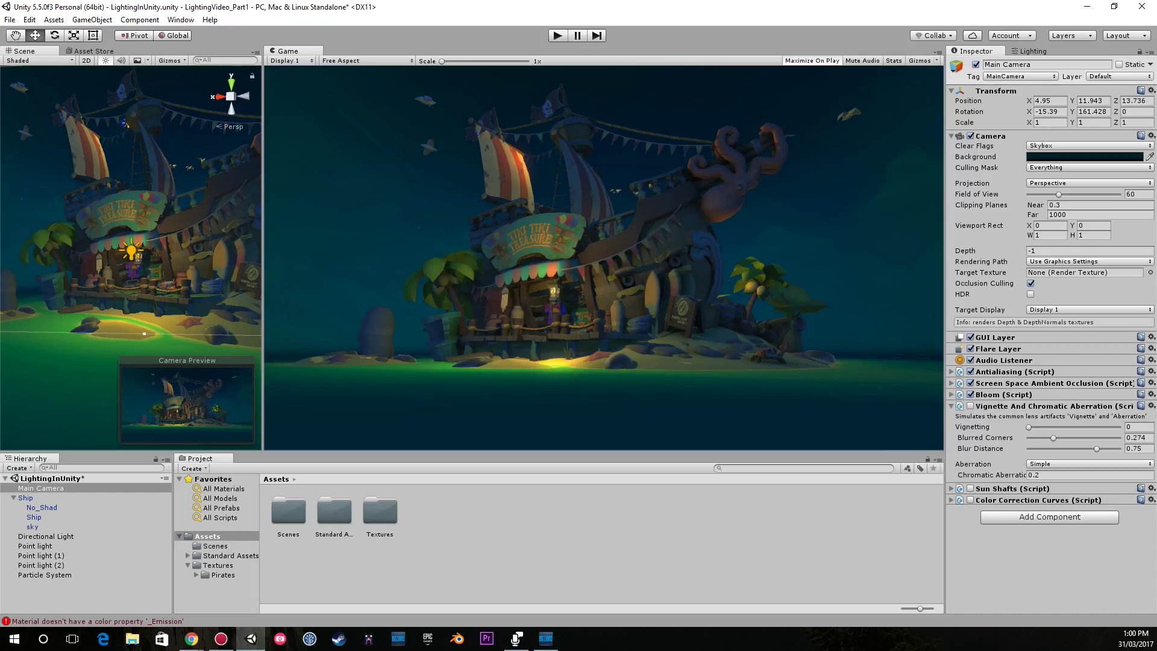
{"action": "left_click", "coordinate": [970, 406]}
{"action": "left_click", "coordinate": [999, 406]}
{"action": "left_click", "coordinate": [970, 428]}
{"action": "left_click", "coordinate": [970, 429]}
{"action": "left_click", "coordinate": [970, 429]}
{"action": "left_click", "coordinate": [969, 429]}
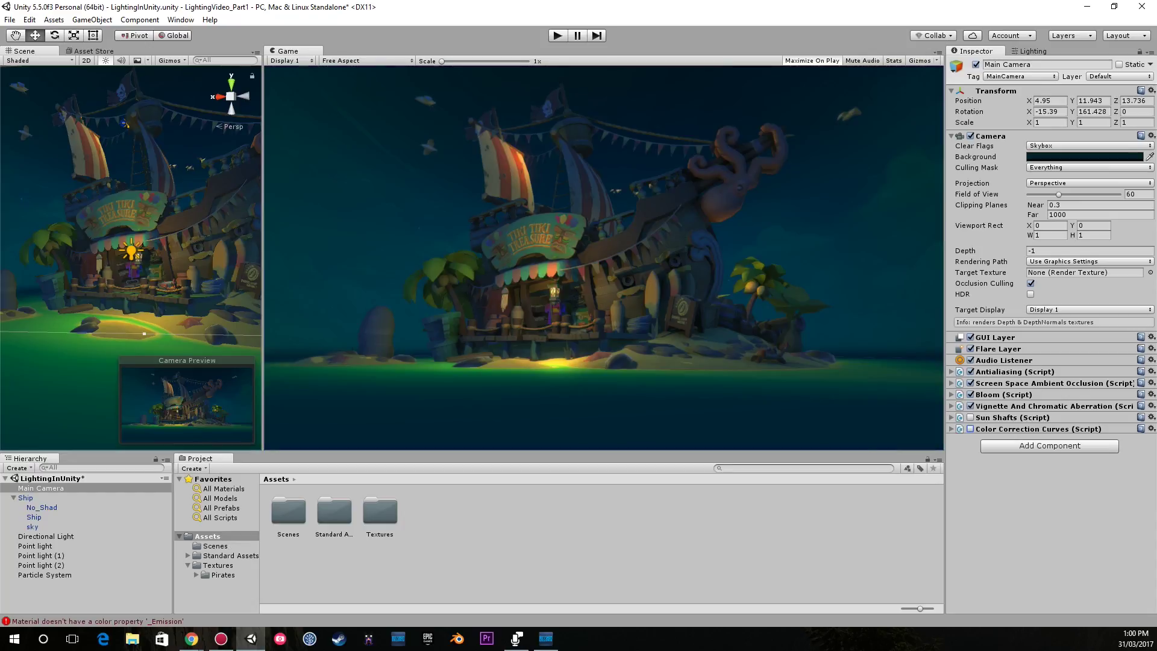
{"action": "left_click", "coordinate": [970, 428]}
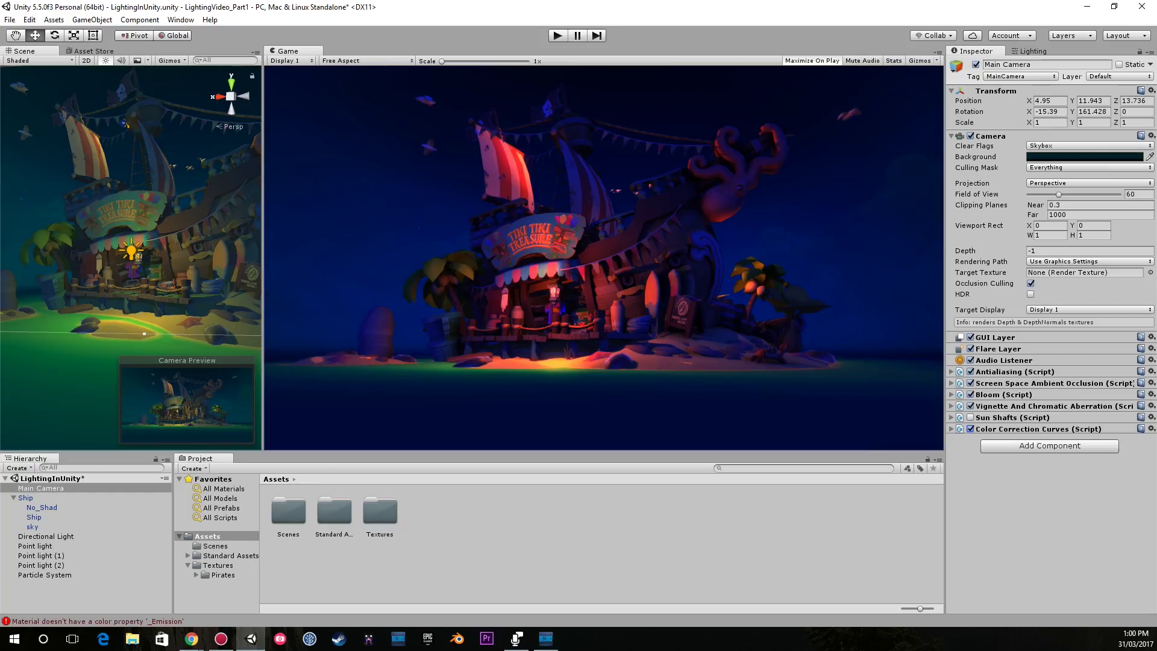
Step: Raise the Main Camera to Y 12.68 and play-test the scene
{"action": "key", "text": "s"}
{"action": "mouse_move", "coordinate": [131, 249]}
{"action": "right_mouse_down"}
{"action": "mouse_move", "coordinate": [187, 250]}
{"action": "mouse_move", "coordinate": [193, 266]}
{"action": "mouse_move", "coordinate": [120, 258]}
{"action": "right_mouse_up"}
{"action": "key", "text": "d"}
{"action": "left_click_drag", "start_coordinate": [117, 258], "coordinate": [117, 220]}
{"action": "key", "text": "ctrl+p"}
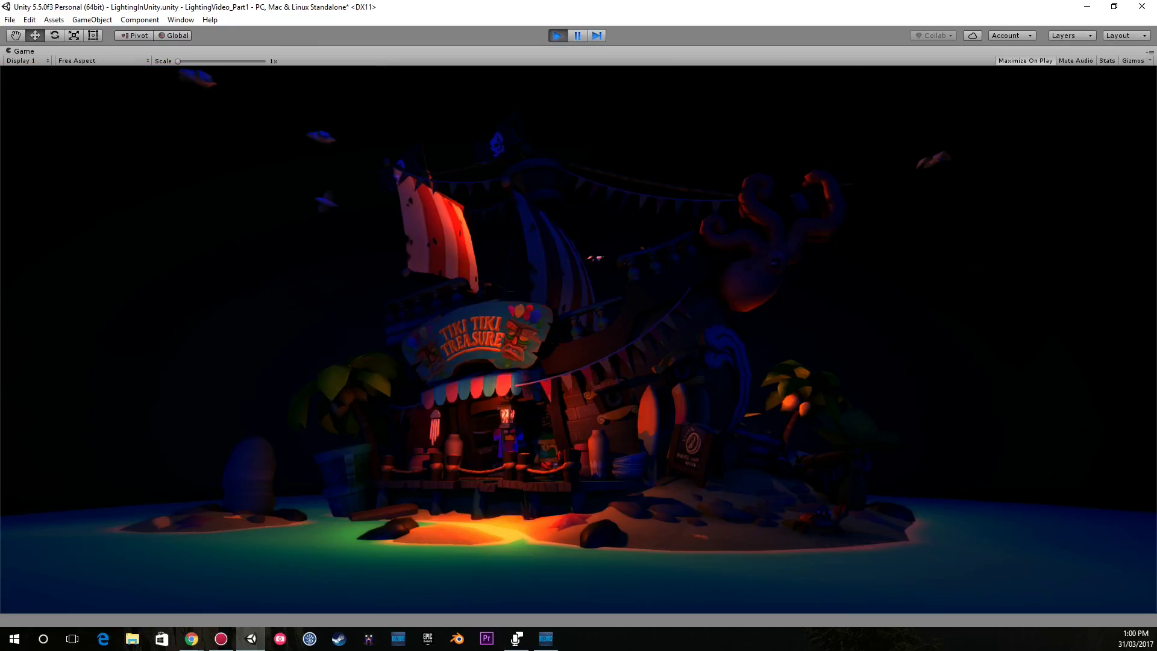
{"action": "key", "text": "ctrl+p"}
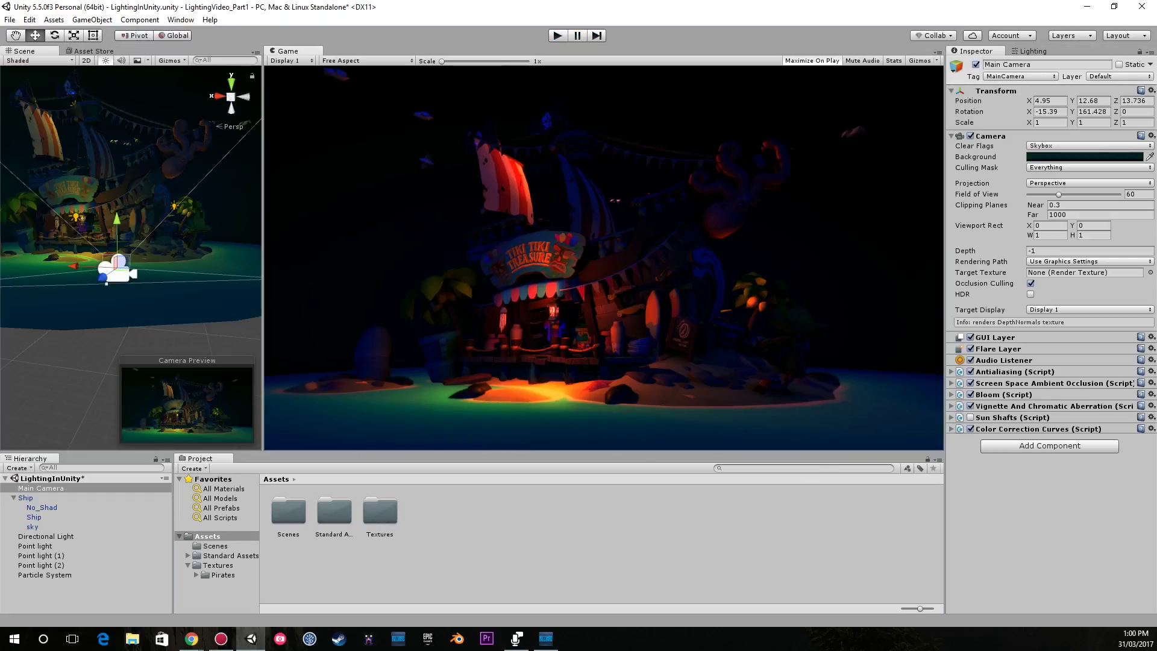
Step: Build the scene's lighting
{"action": "left_click", "coordinate": [1032, 51]}
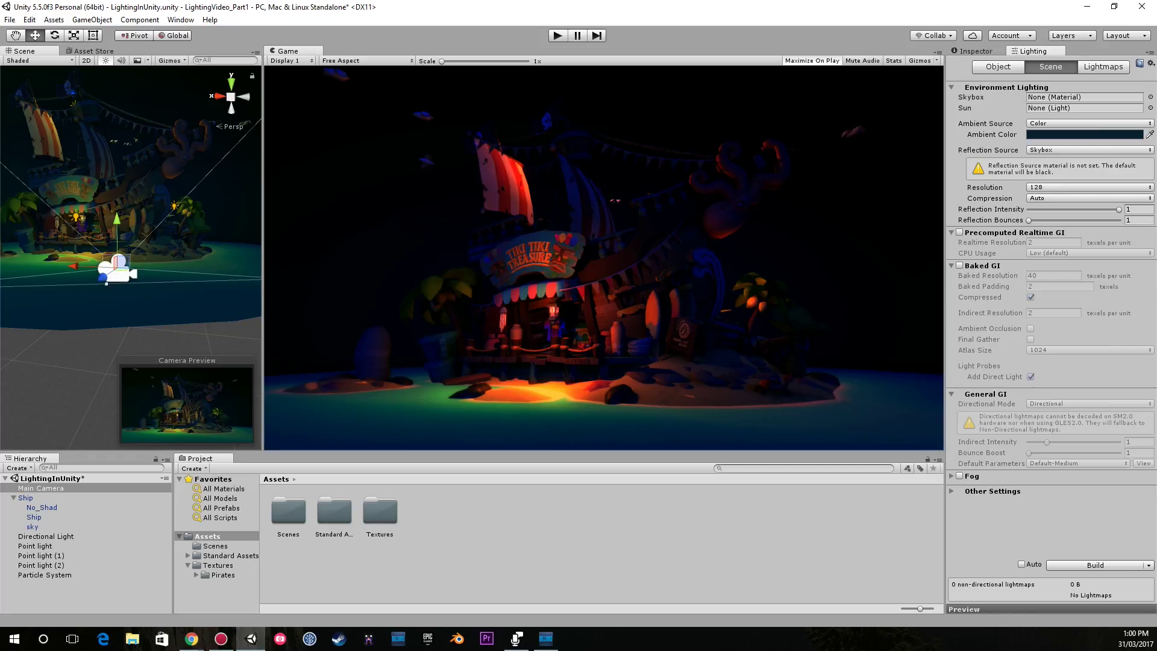
{"action": "left_click", "coordinate": [1094, 565]}
{"action": "left_click", "coordinate": [975, 51]}
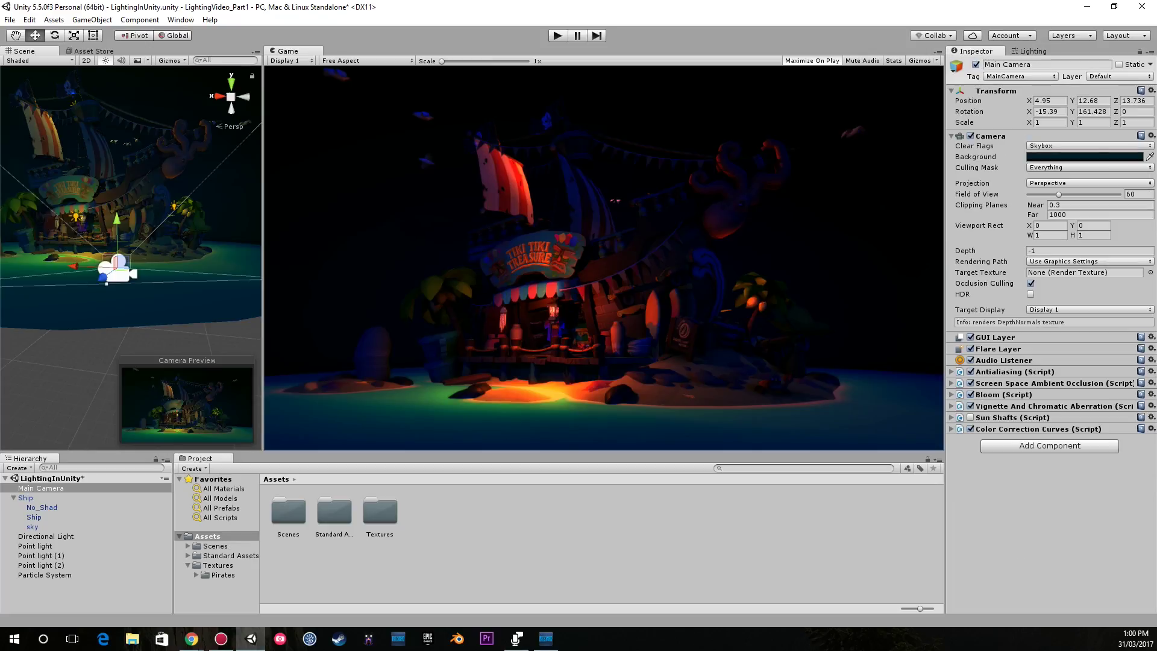
Step: Toggle the sky object off and on to compare the background with and without it
{"action": "left_click", "coordinate": [32, 526]}
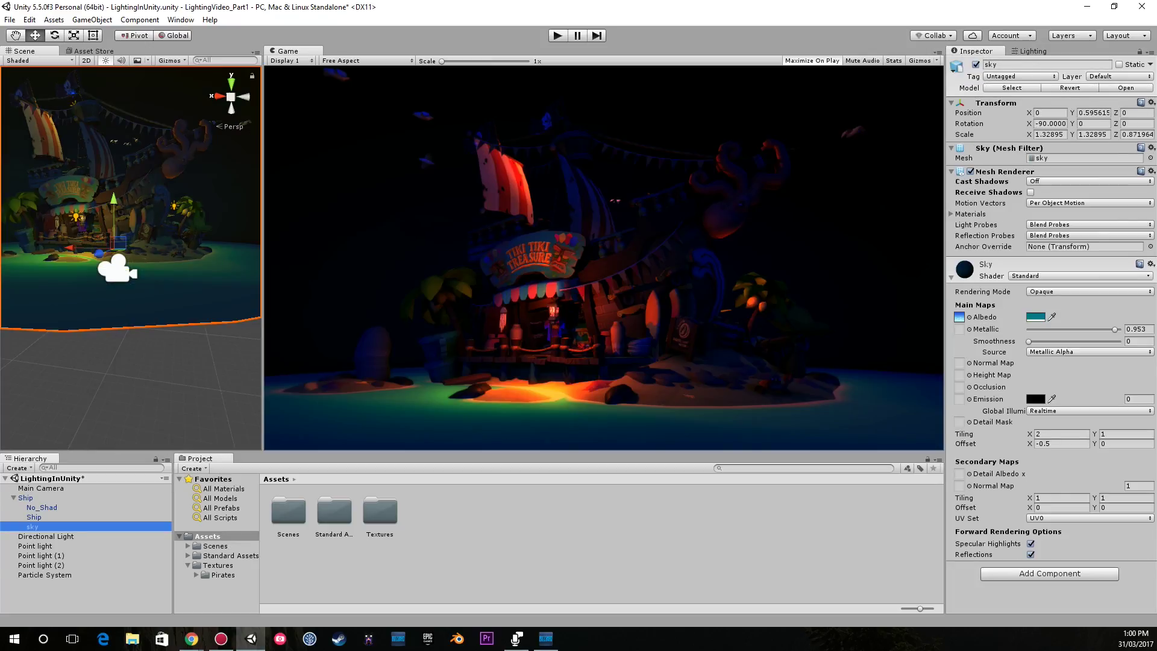
{"action": "left_click", "coordinate": [975, 64]}
{"action": "left_click", "coordinate": [976, 65]}
{"action": "left_click", "coordinate": [975, 64]}
{"action": "left_click", "coordinate": [975, 64]}
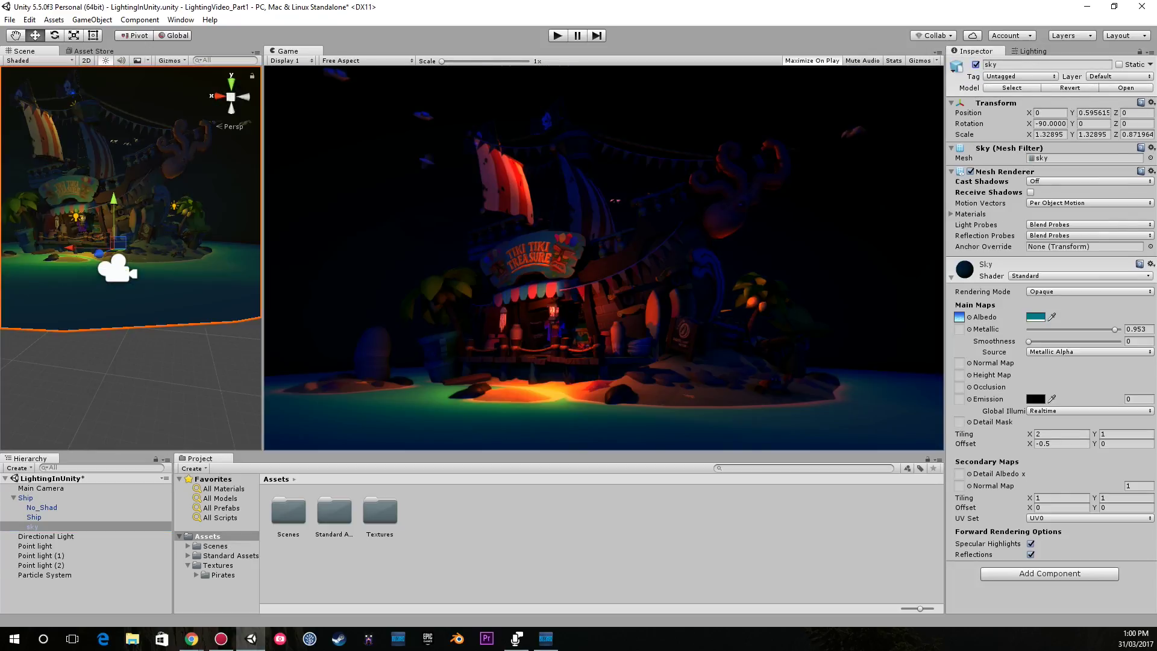
Step: Set the sky material's Metallic to 0 and play-test the scene
{"action": "left_click", "coordinate": [1032, 51]}
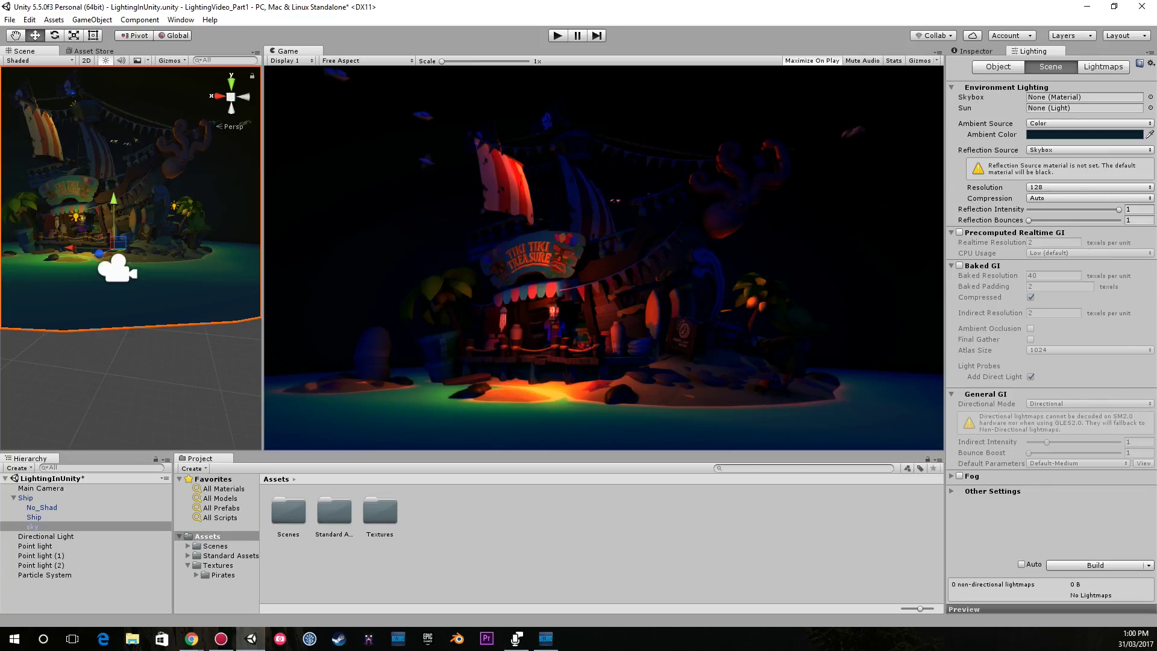
{"action": "key", "text": "ctrl+3"}
{"action": "left_click", "coordinate": [1137, 329]}
{"action": "type", "text": "0"}
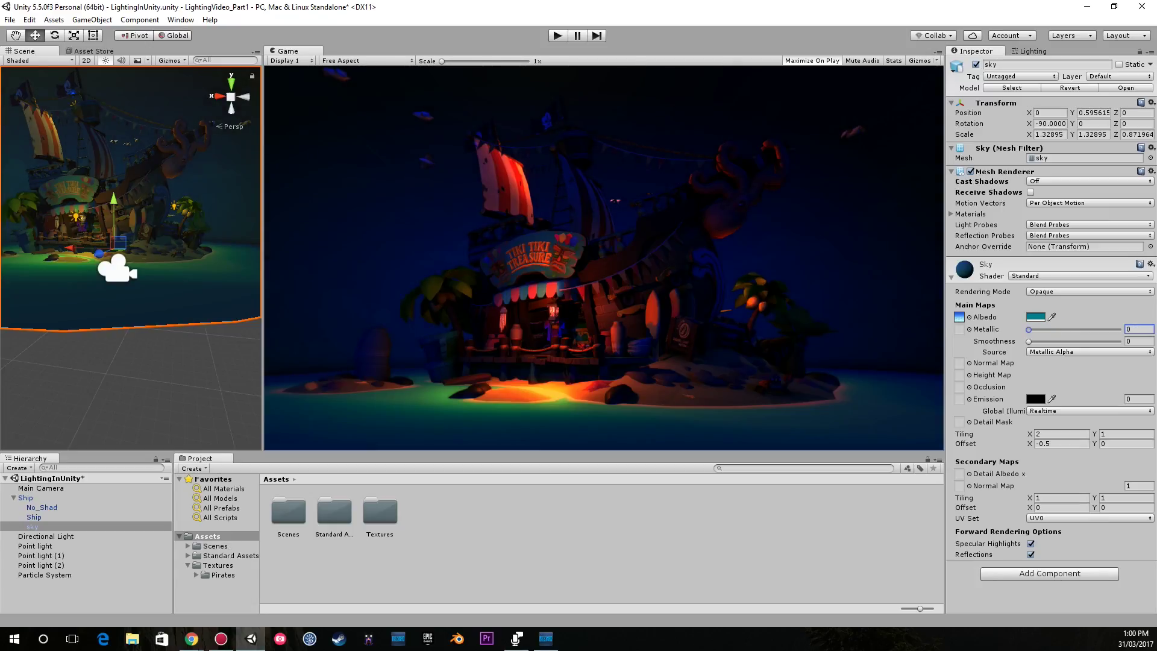
{"action": "key", "text": "ctrl+p"}
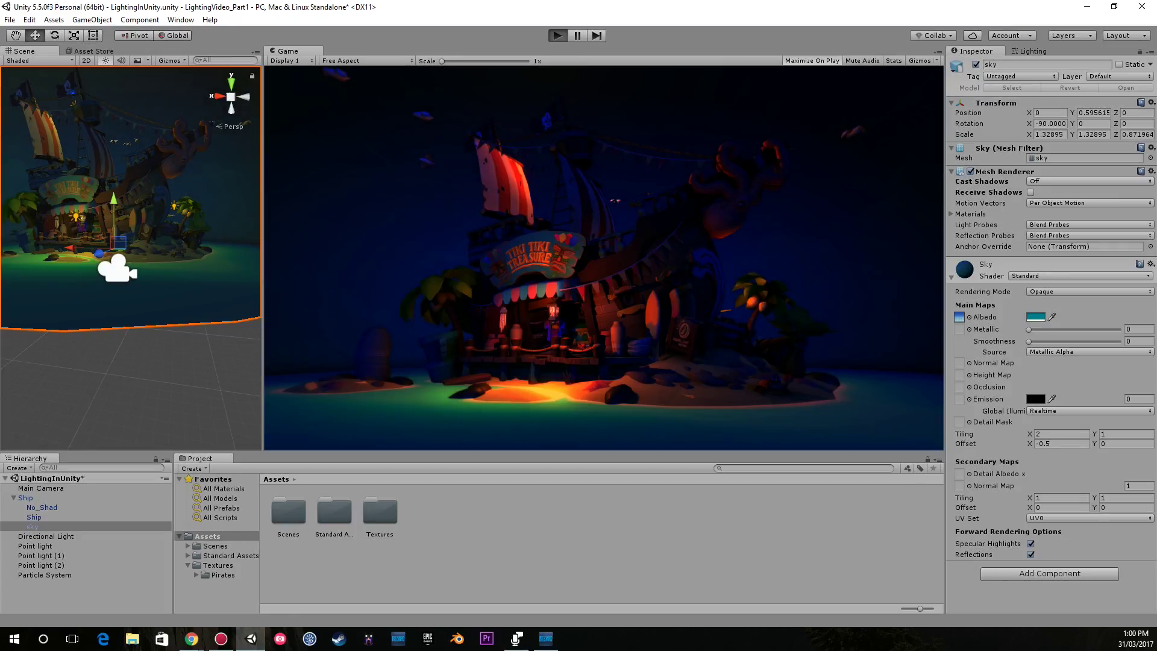
{"action": "key", "text": "ctrl+p"}
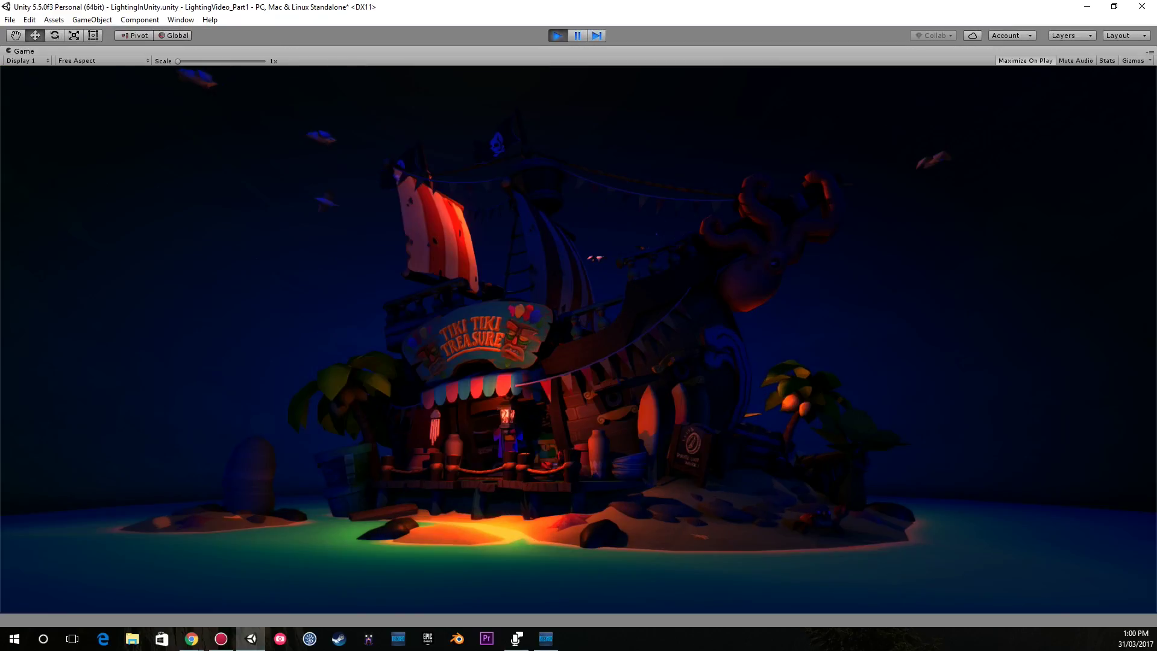
Step: Lower the Main Camera slightly in front of the ship
{"action": "left_click", "coordinate": [114, 274]}
{"action": "left_click_drag", "start_coordinate": [114, 227], "coordinate": [115, 245]}
Step: Set the sky material's Metallic to 0.14 and Smoothness to 0.033, and play-test the scene
{"action": "left_click", "coordinate": [169, 280]}
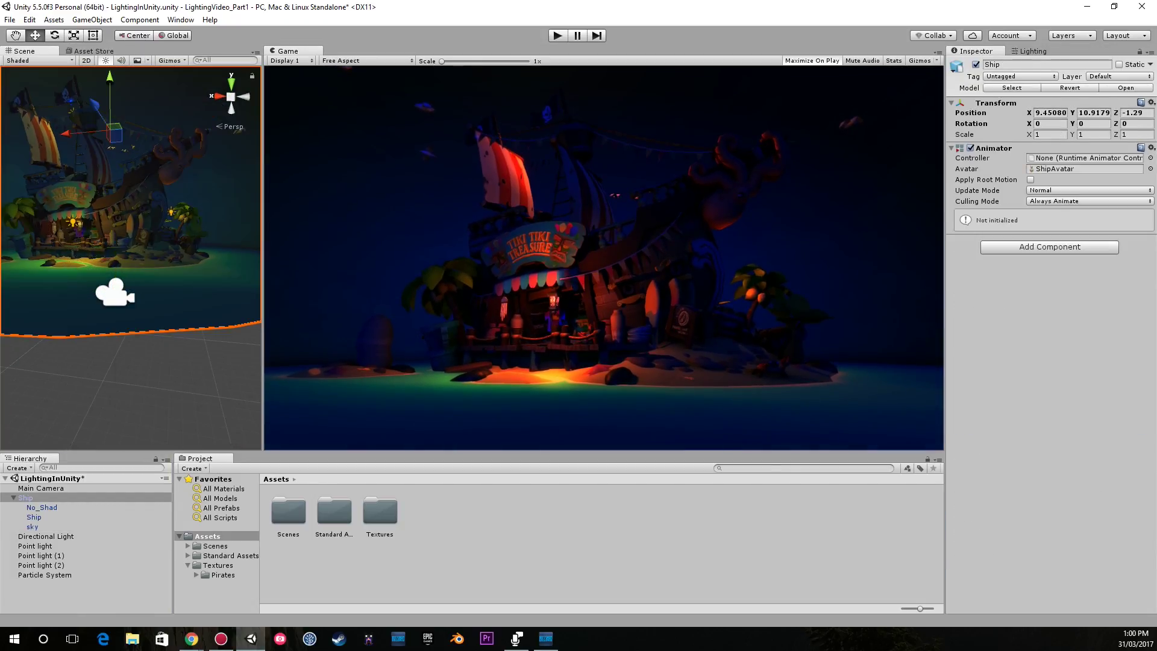
{"action": "left_click", "coordinate": [169, 280]}
{"action": "mouse_move", "coordinate": [1028, 341]}
{"action": "left_mouse_down"}
{"action": "mouse_move", "coordinate": [1119, 329]}
{"action": "mouse_move", "coordinate": [1041, 329]}
{"action": "mouse_move", "coordinate": [1038, 341]}
{"action": "mouse_move", "coordinate": [1118, 341]}
{"action": "mouse_move", "coordinate": [1031, 341]}
{"action": "left_mouse_up"}
{"action": "key", "text": "ctrl+p"}
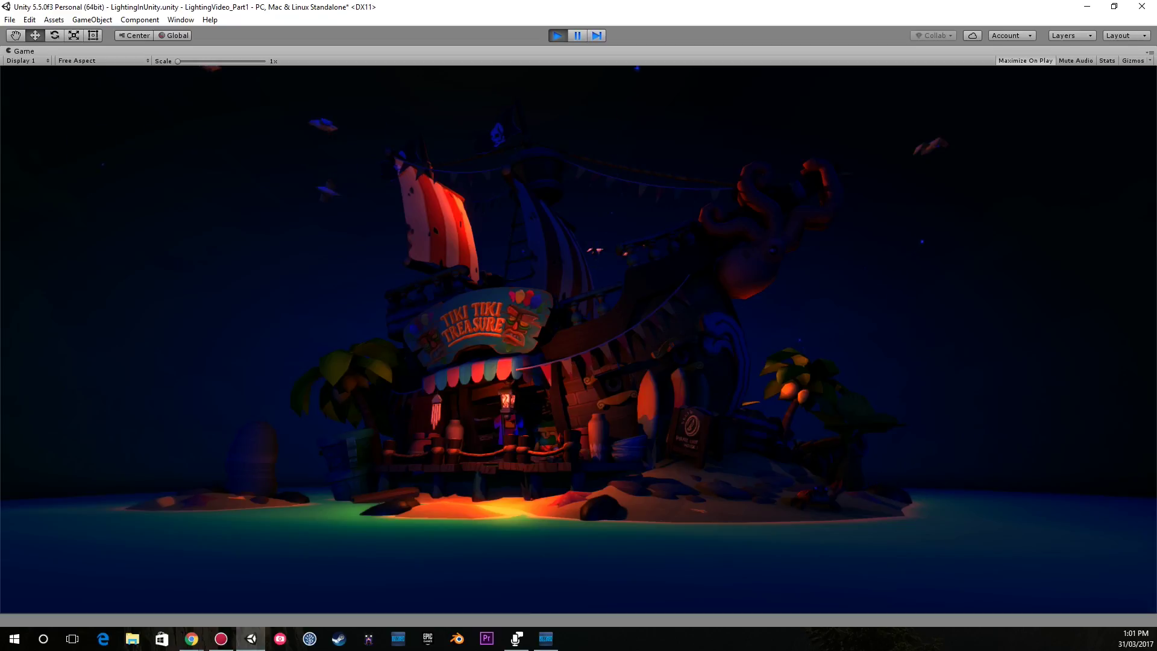
{"action": "key", "text": "ctrl+p"}
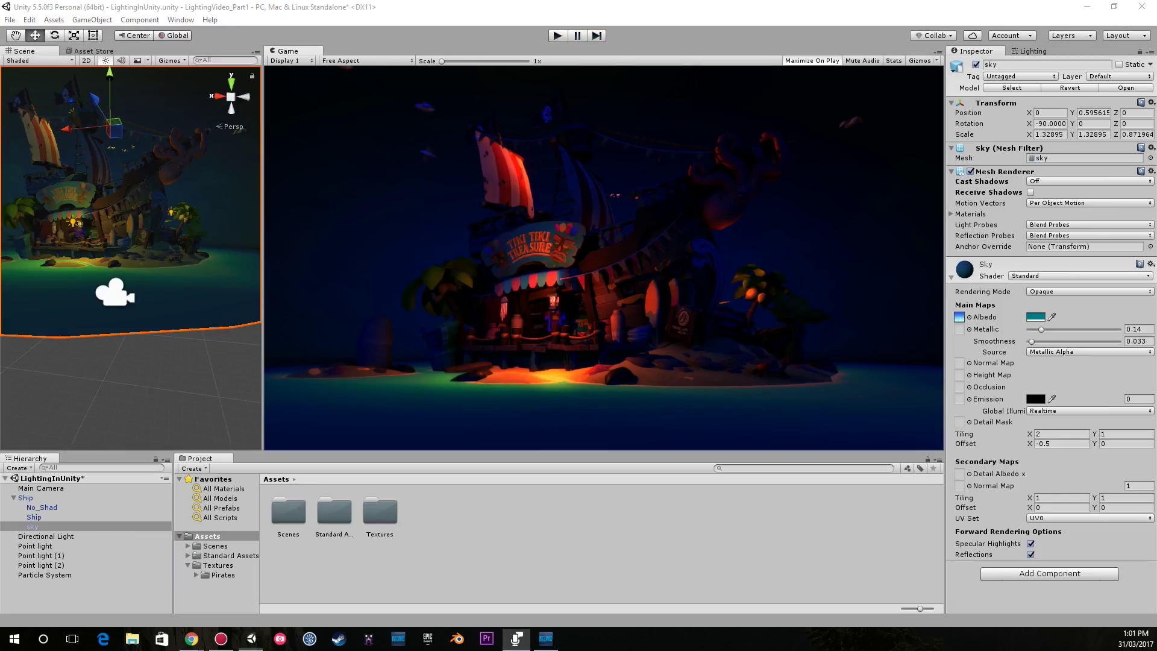